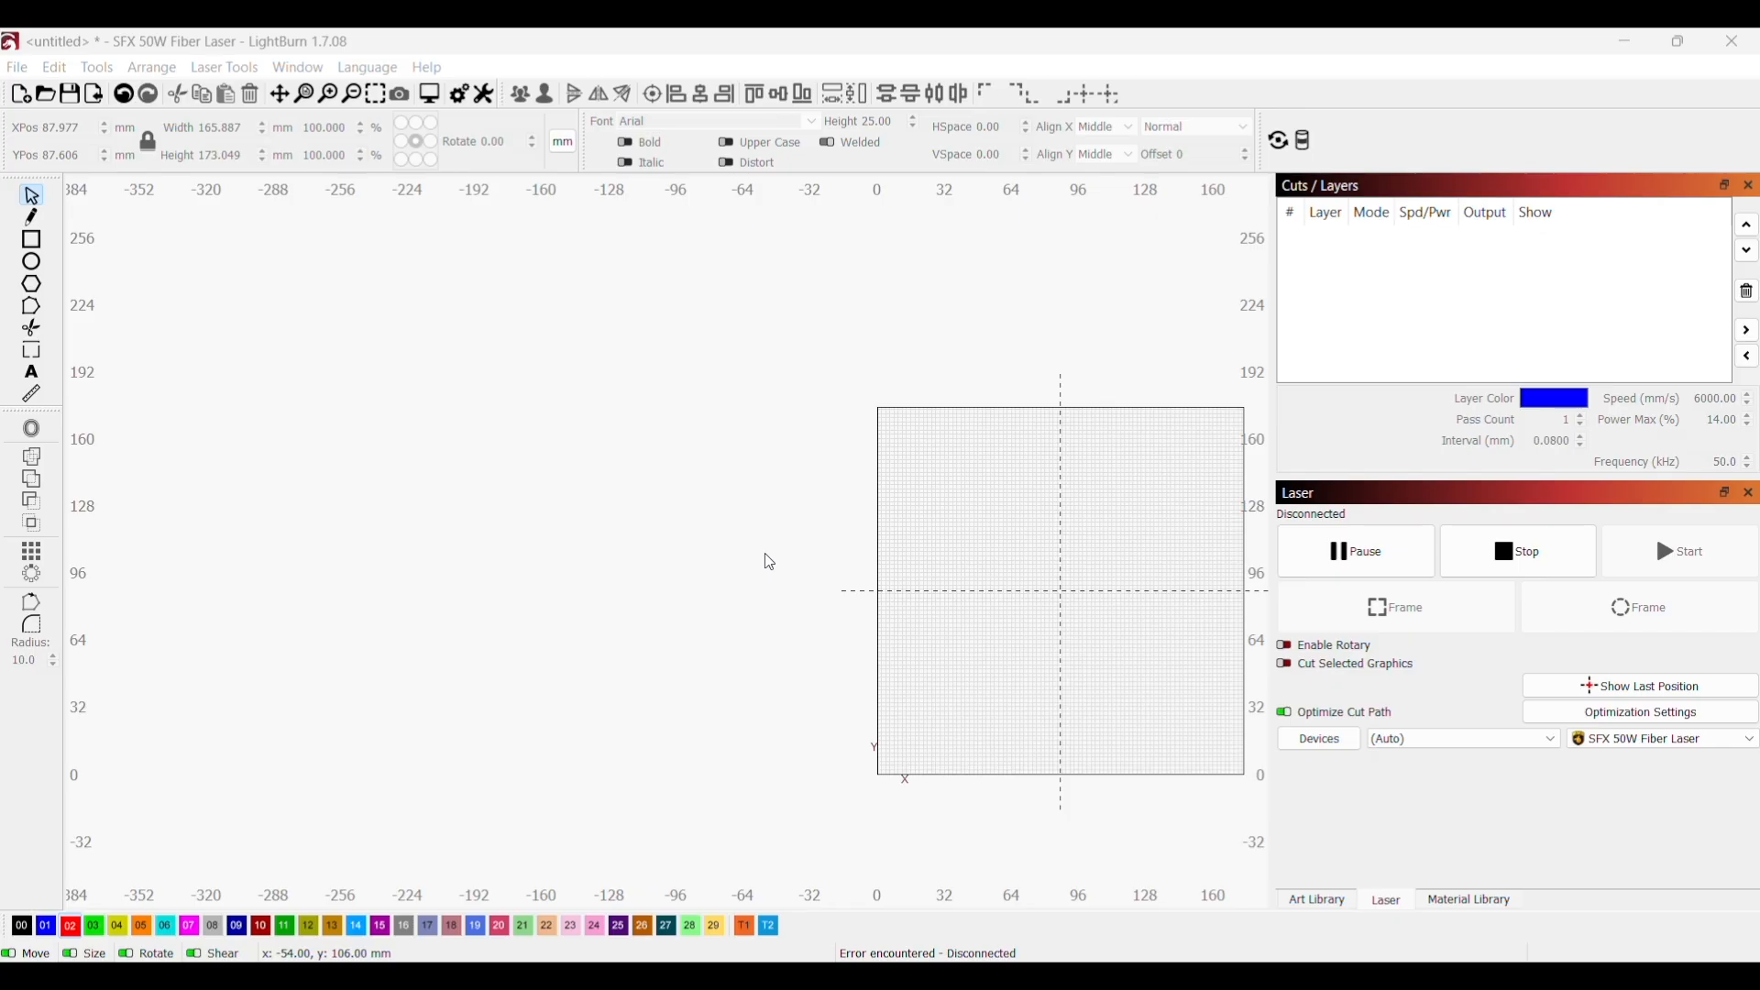
Step: Switch to the browser and open the full-size black, white and grey pixel camouflage image from the digital camo grayscale results
mouse_move(1110, 977)
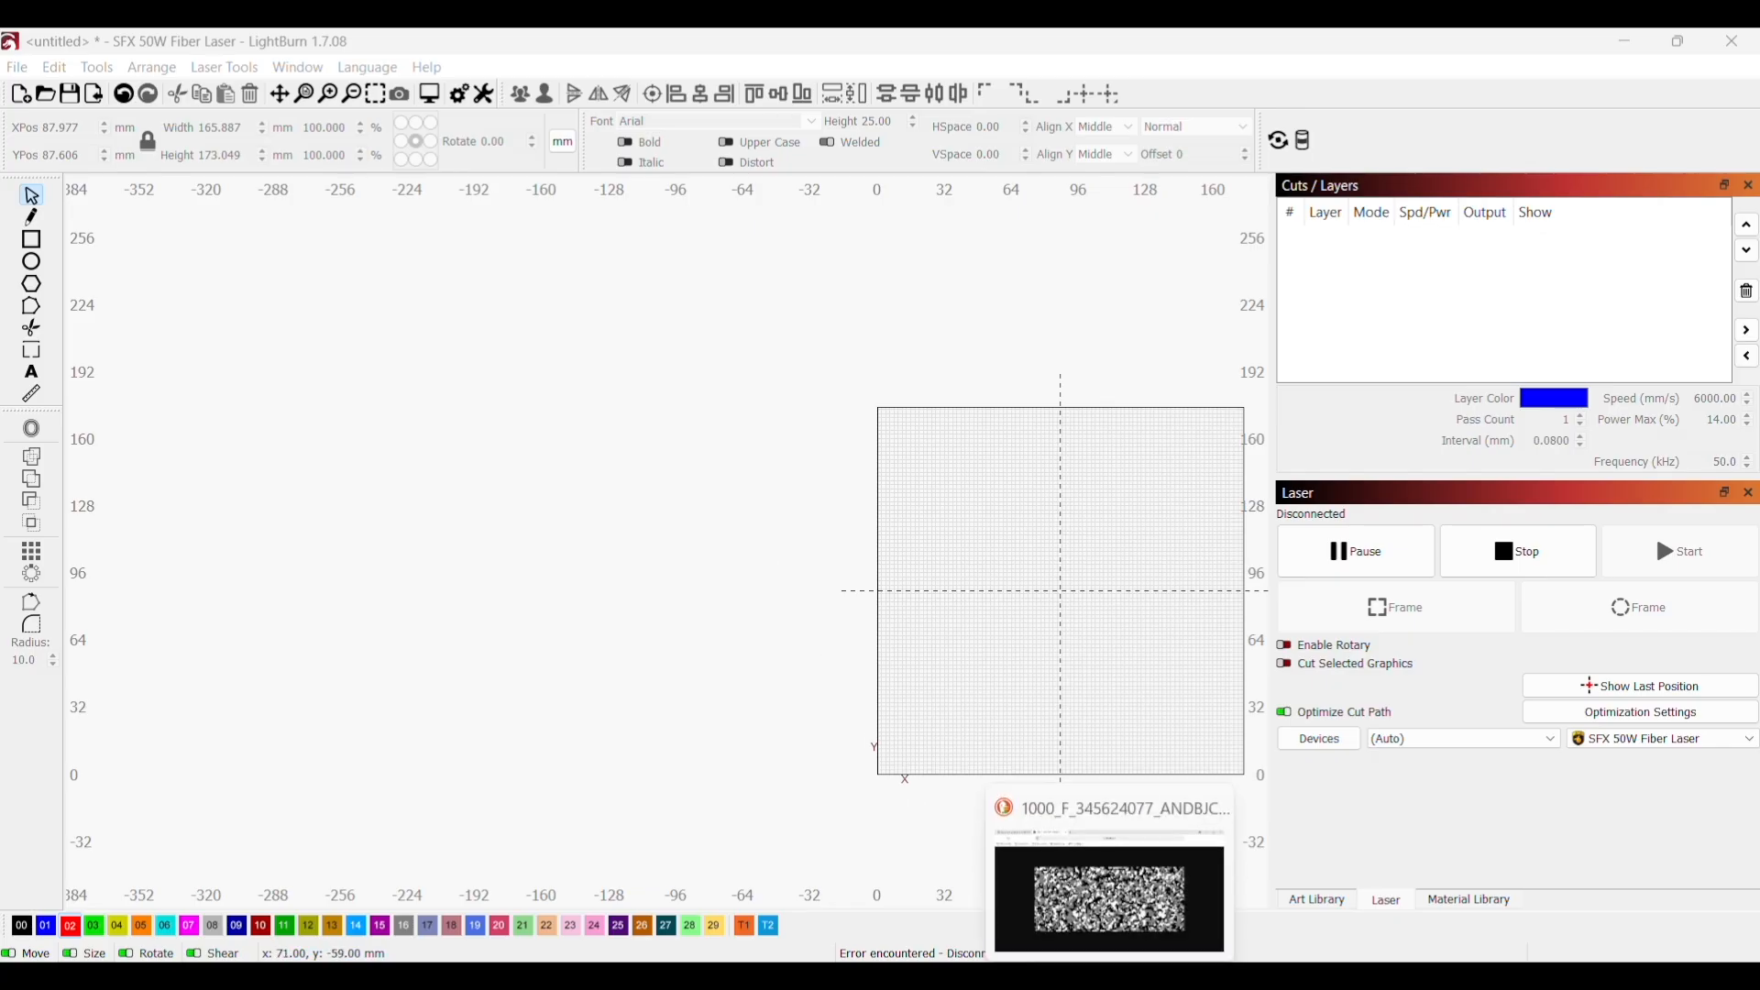
left_click(1063, 908)
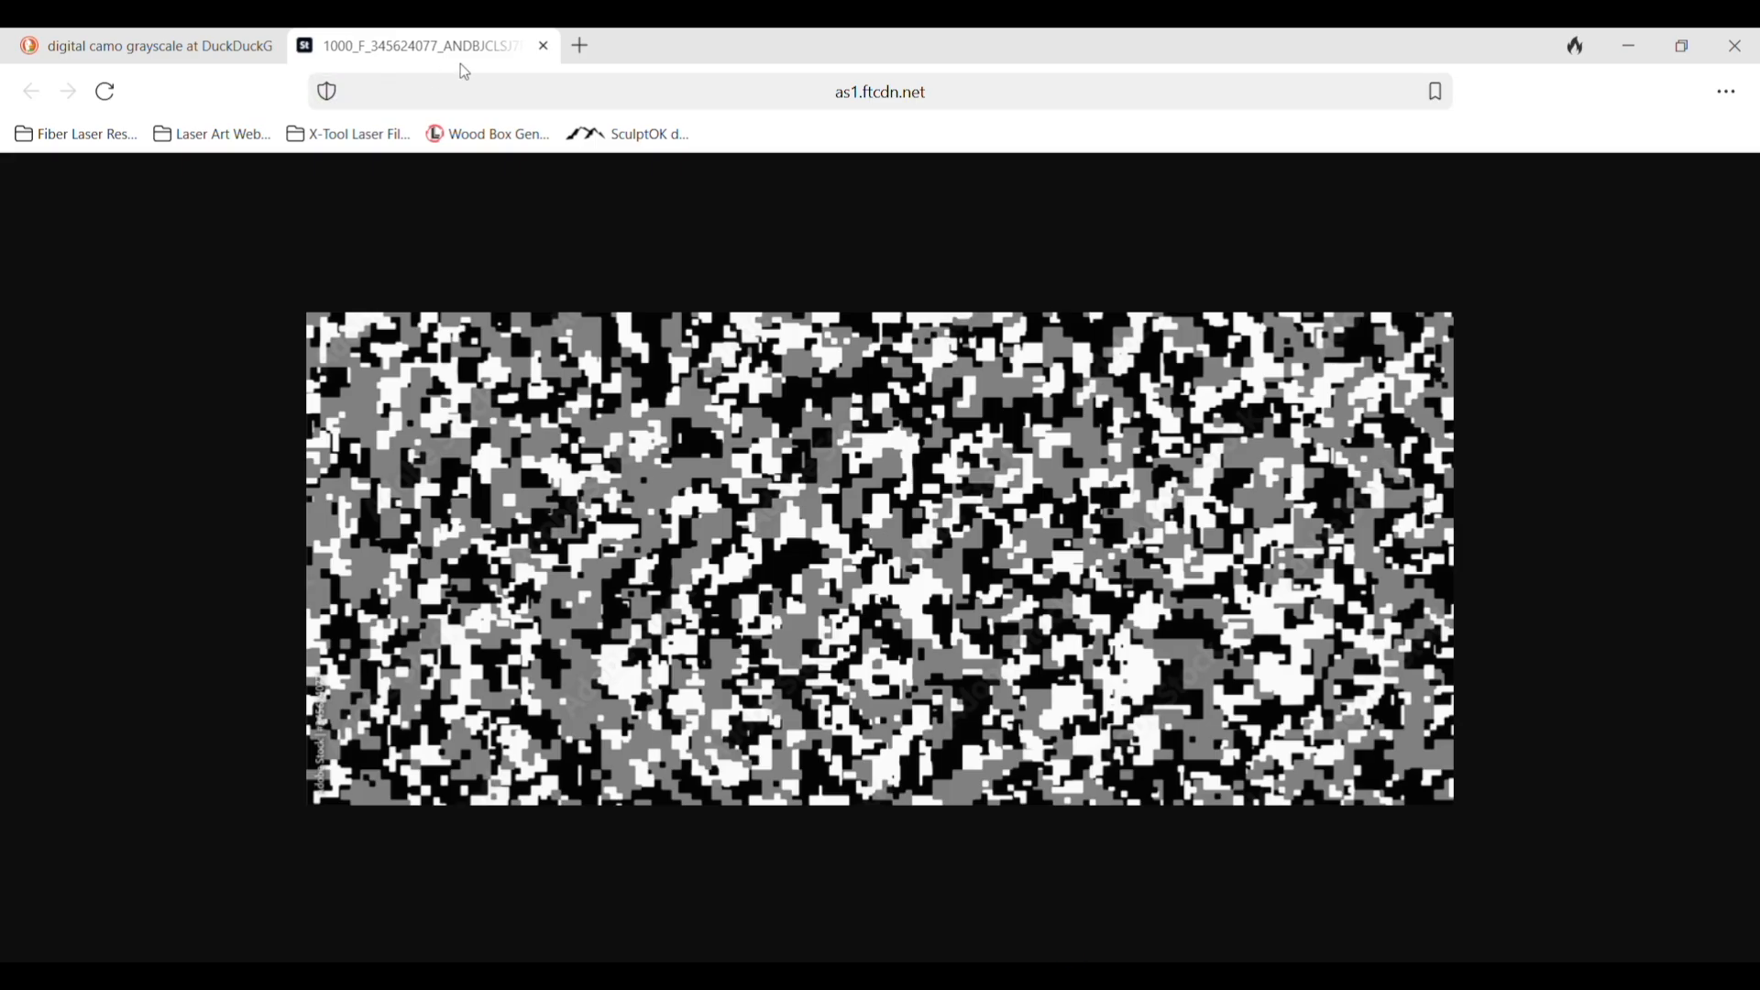
left_click(544, 46)
scroll(692, 539, "up", 3)
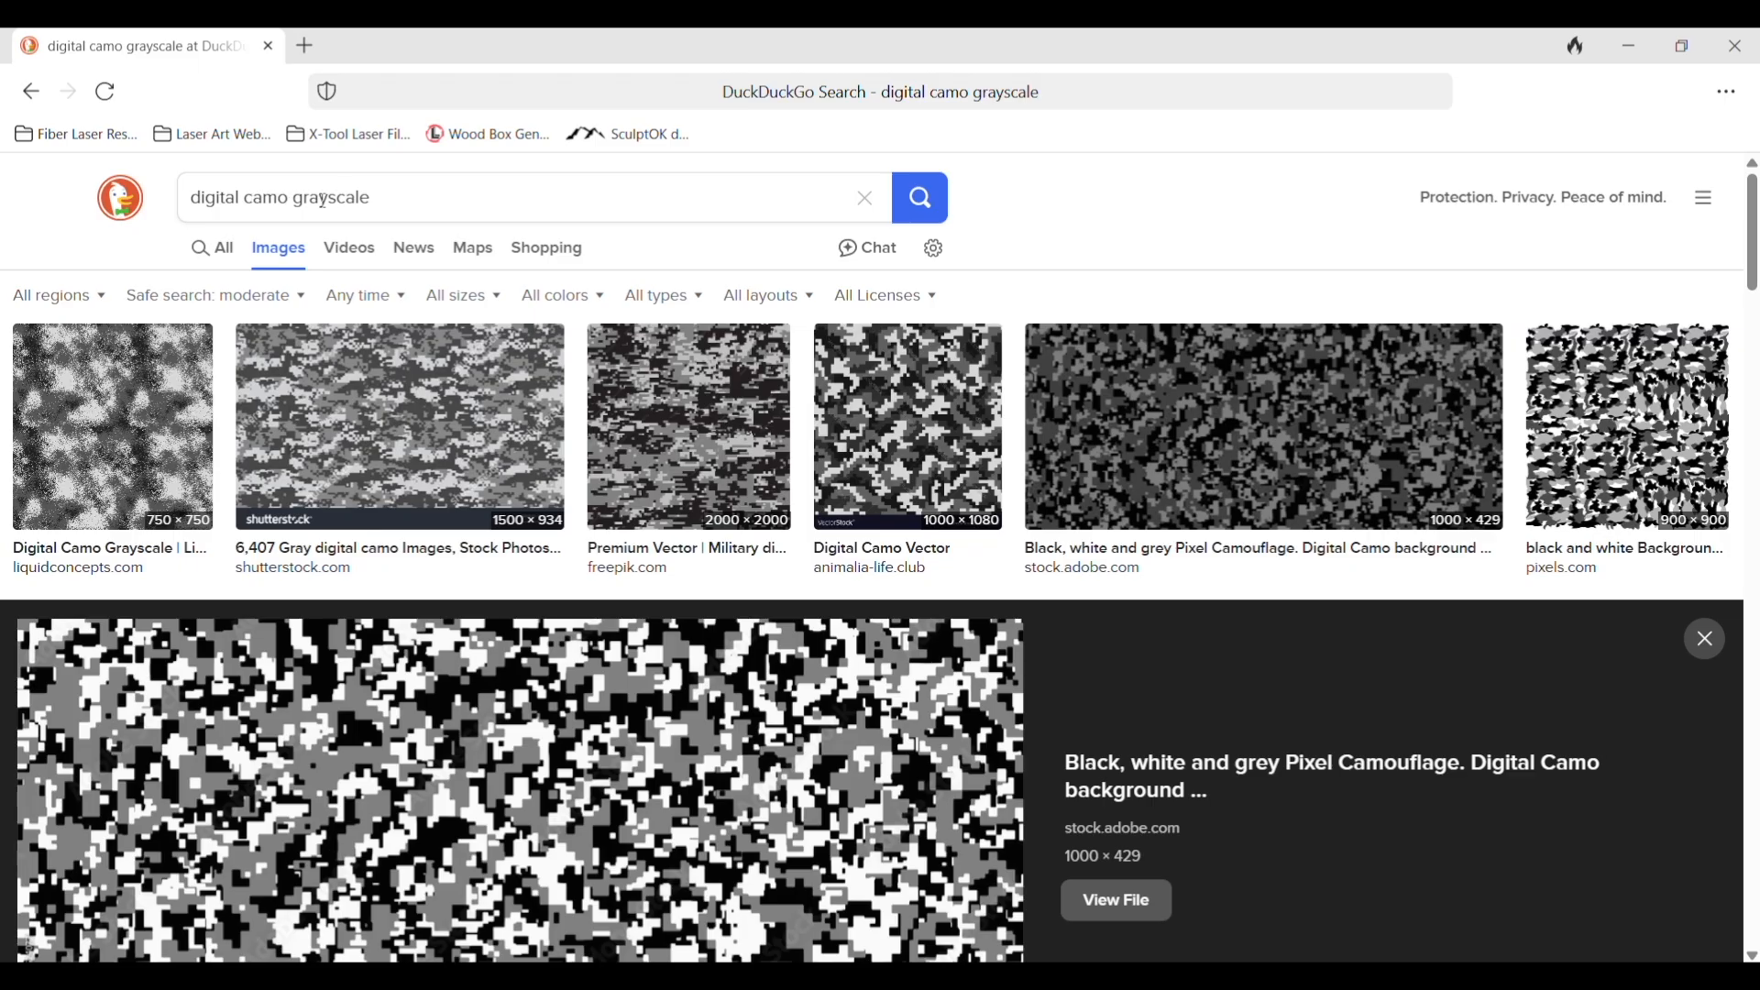
scroll(744, 785, "down", 3)
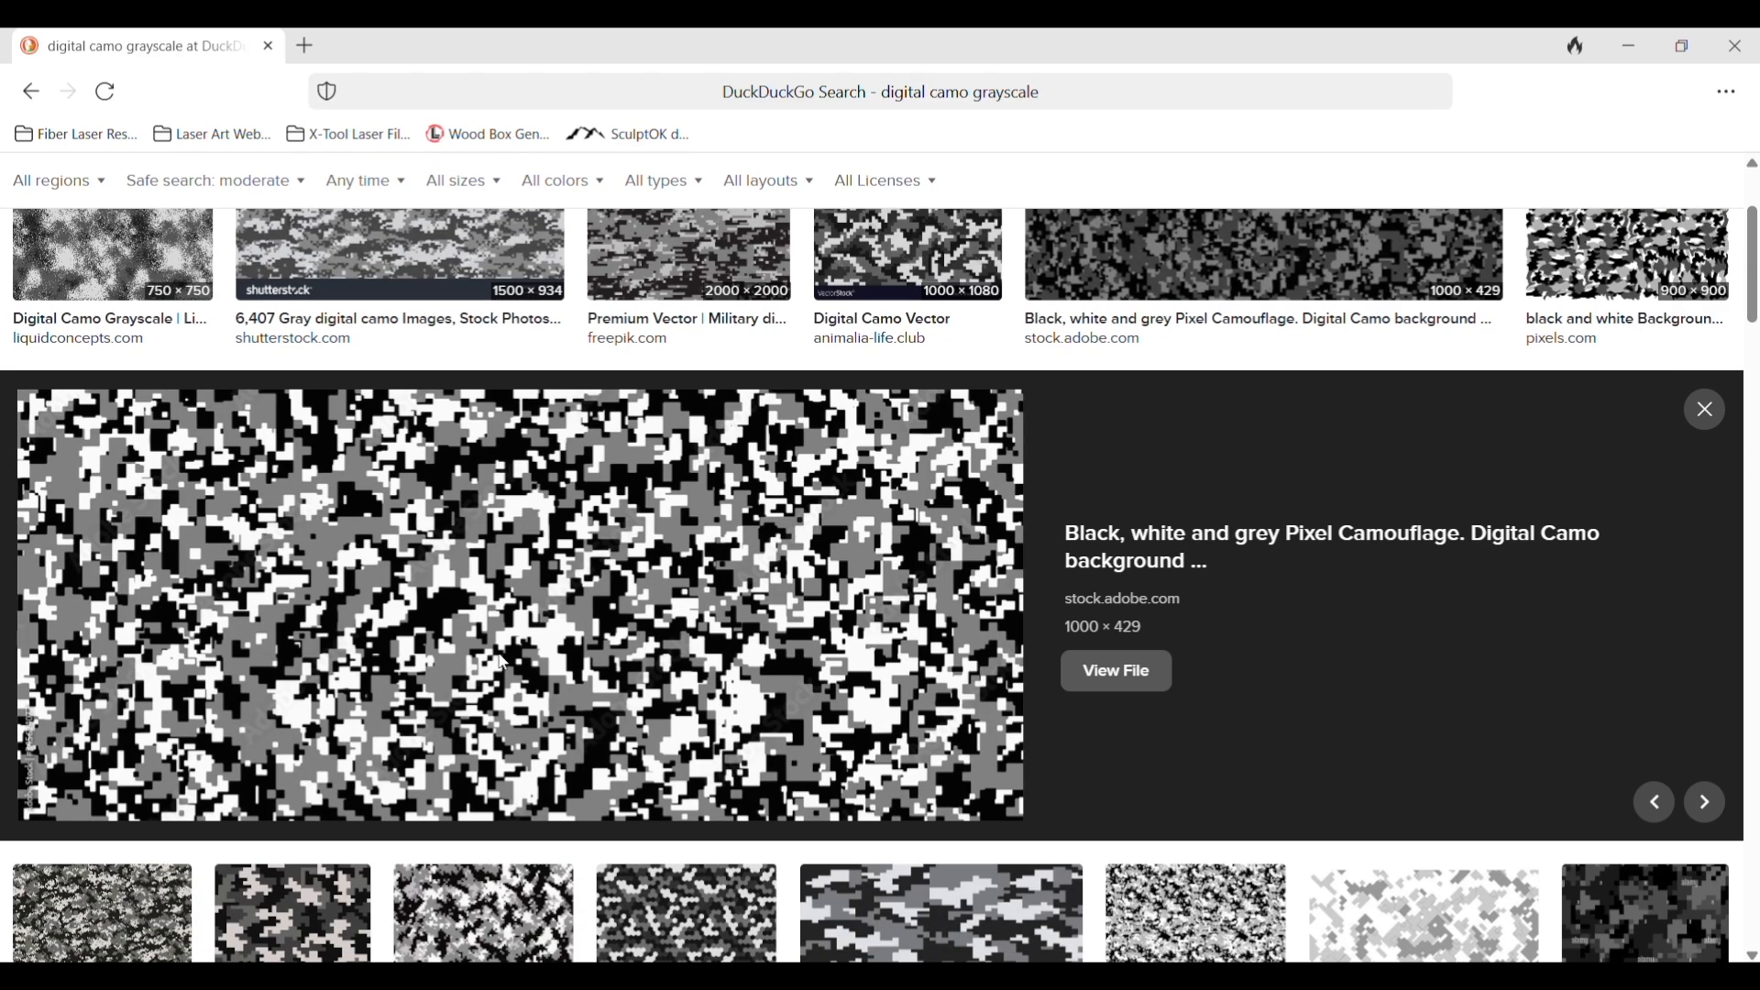
left_click(1141, 680)
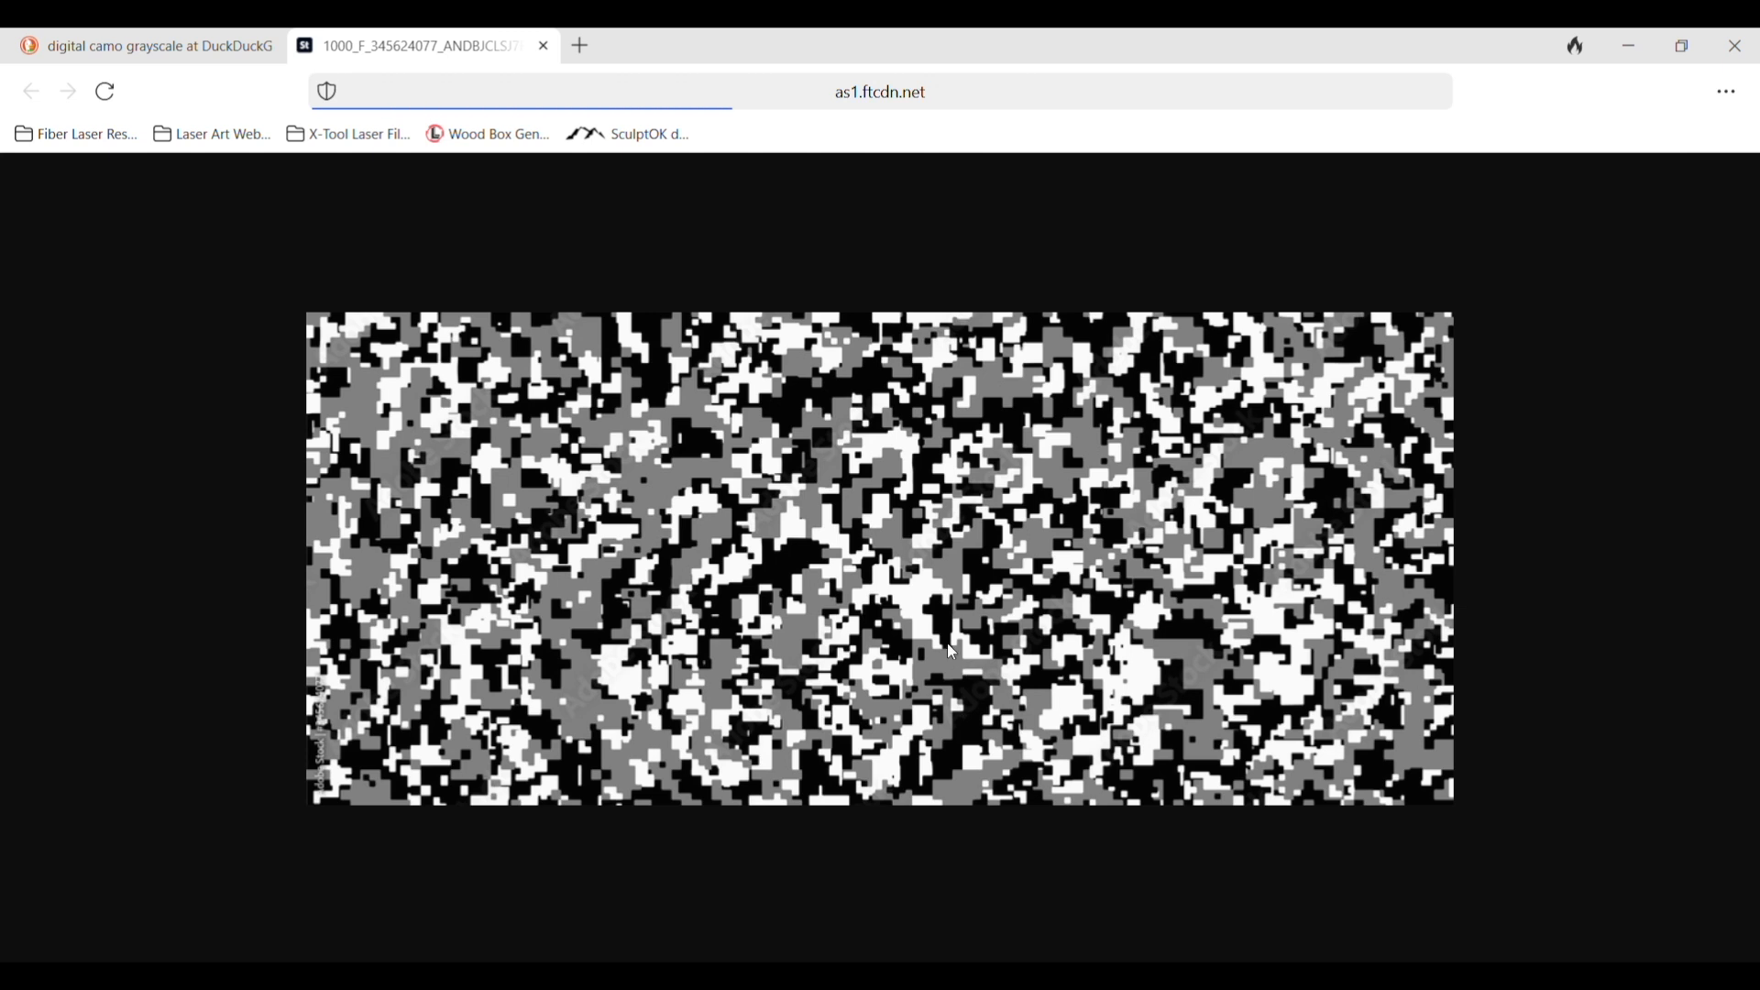
right_click(878, 543)
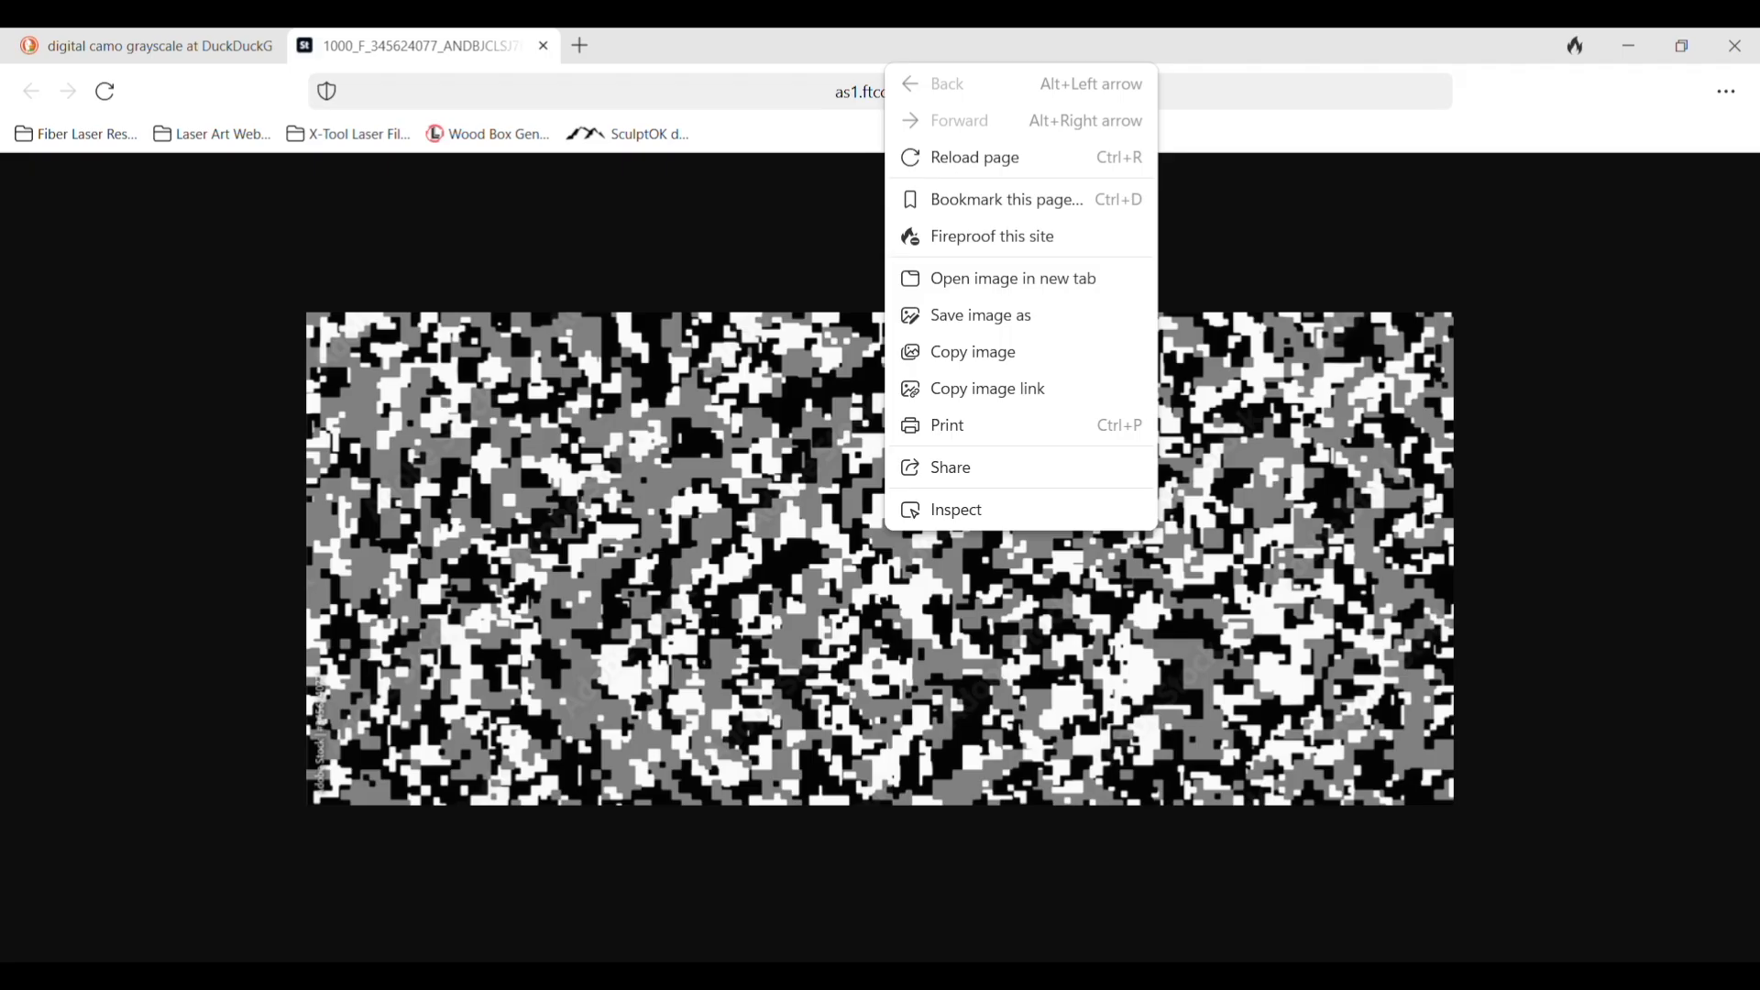
Step: Switch back to LightBurn and import the Digital camo 2 JPG from the Downloaded Artwork folder in Documents
left_click(1108, 976)
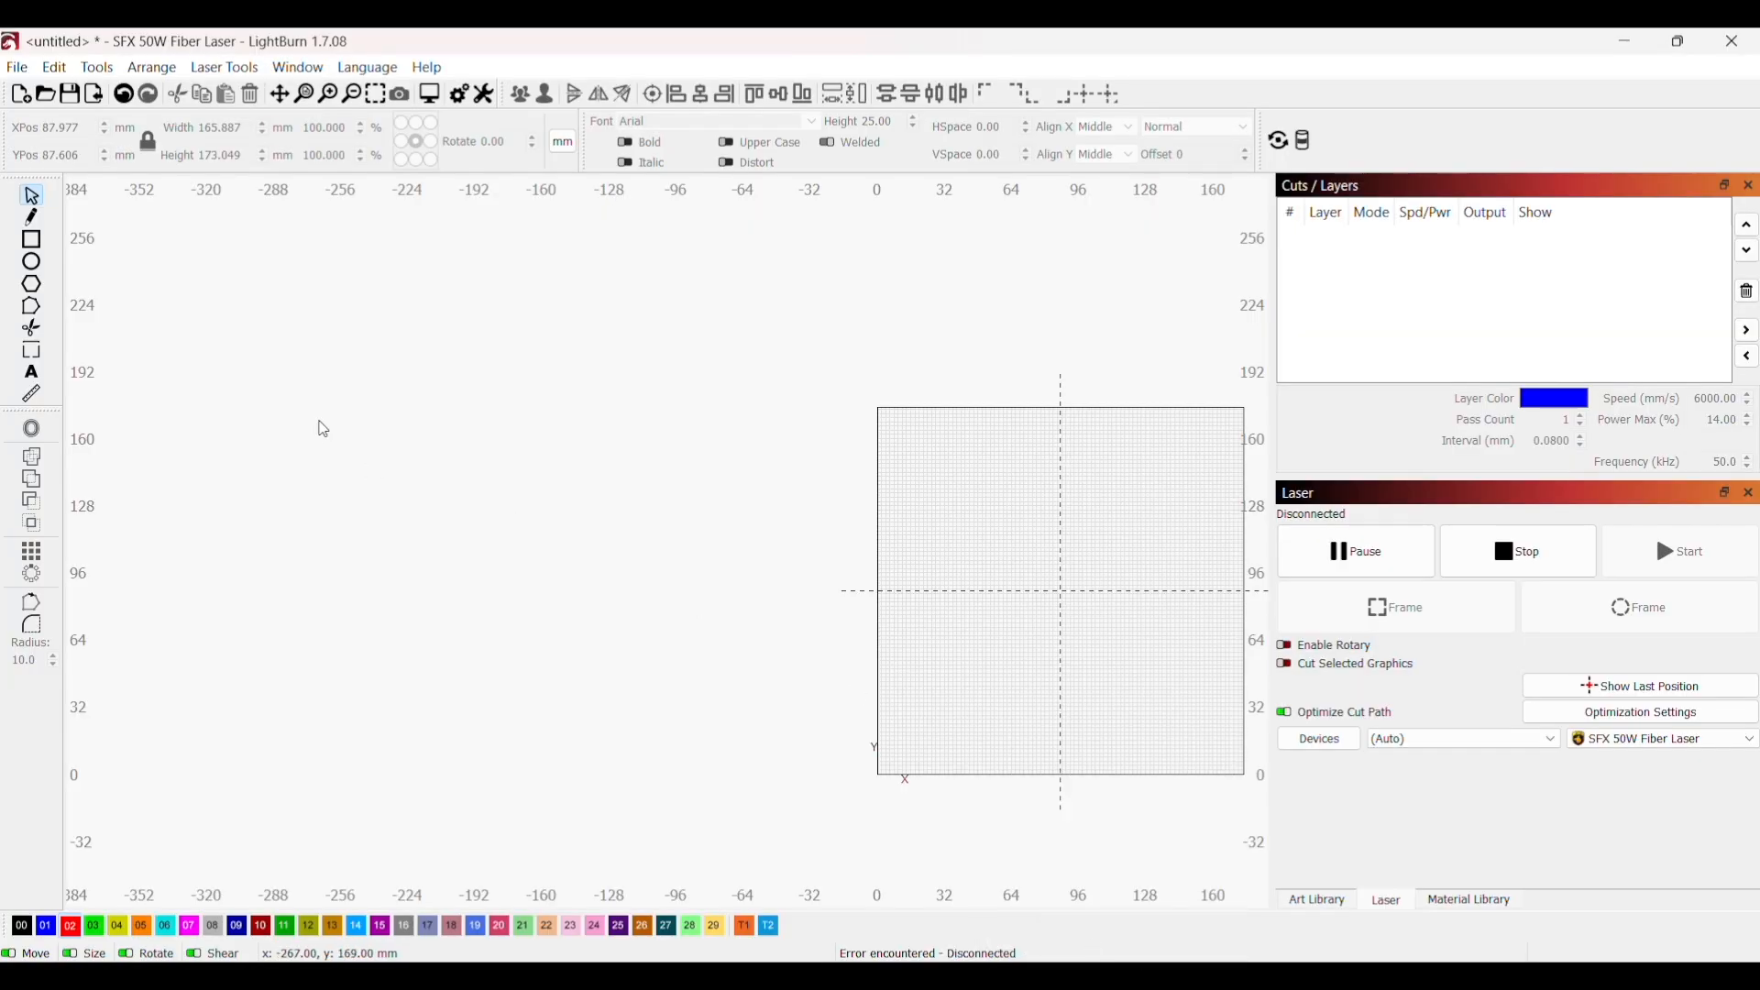
left_click(22, 69)
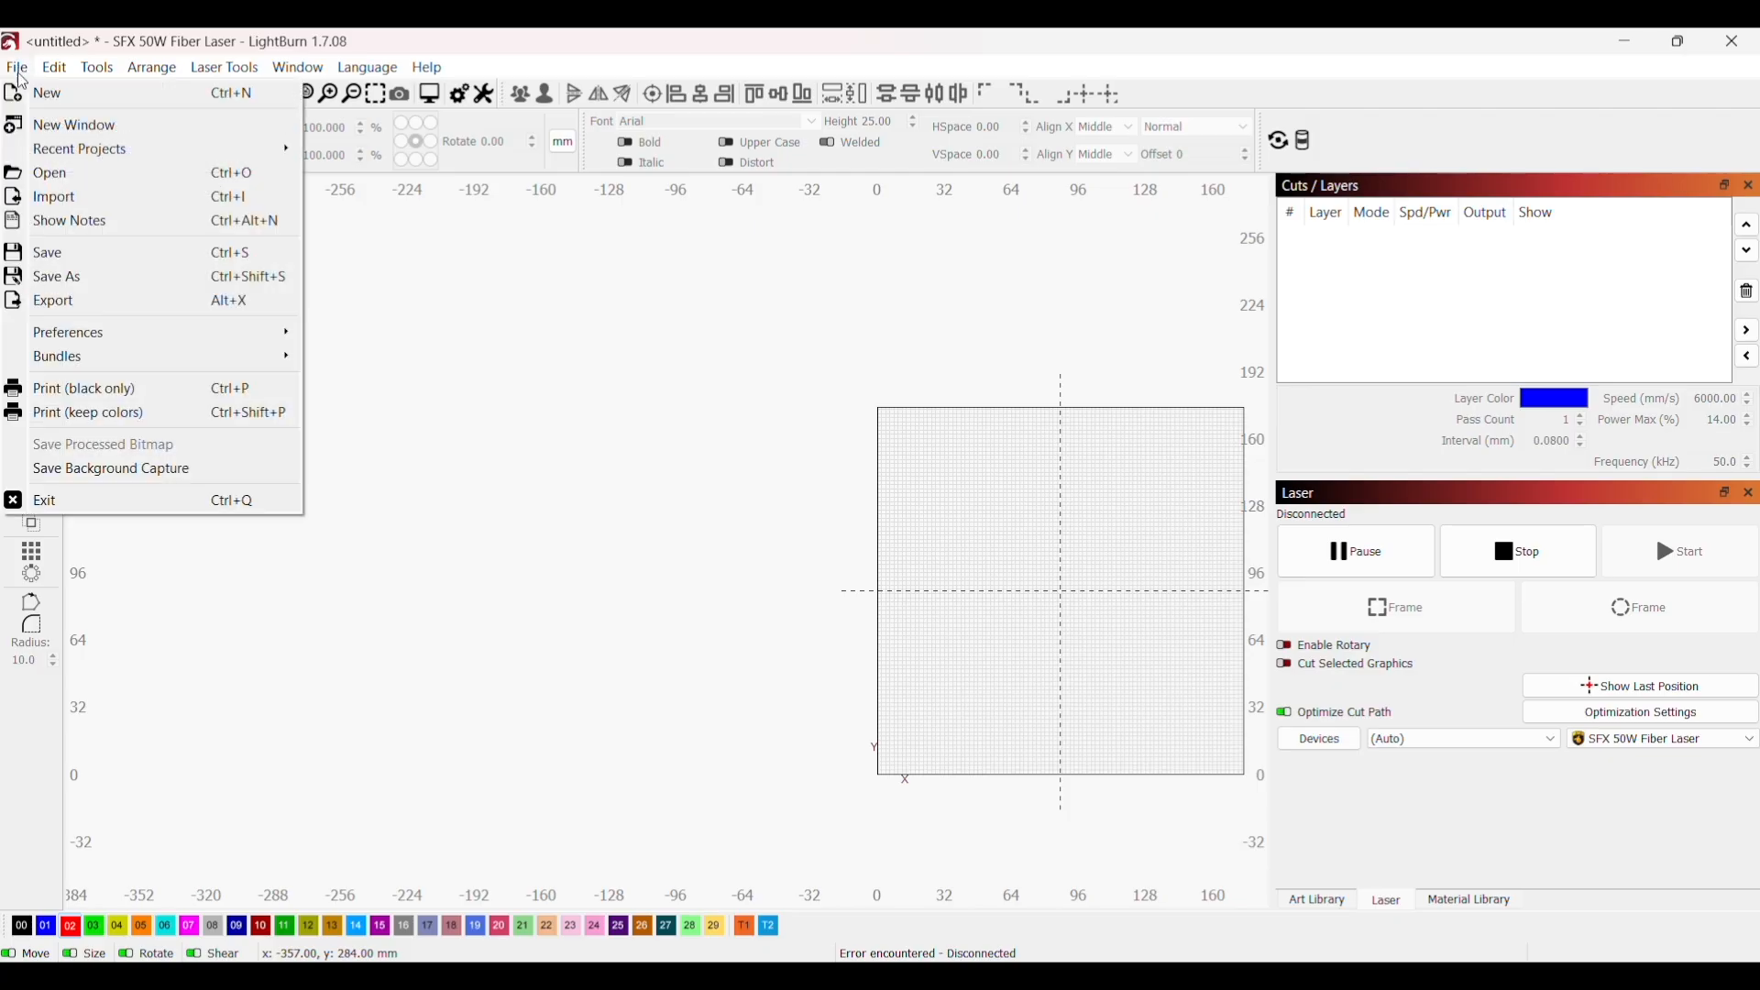
left_click(56, 197)
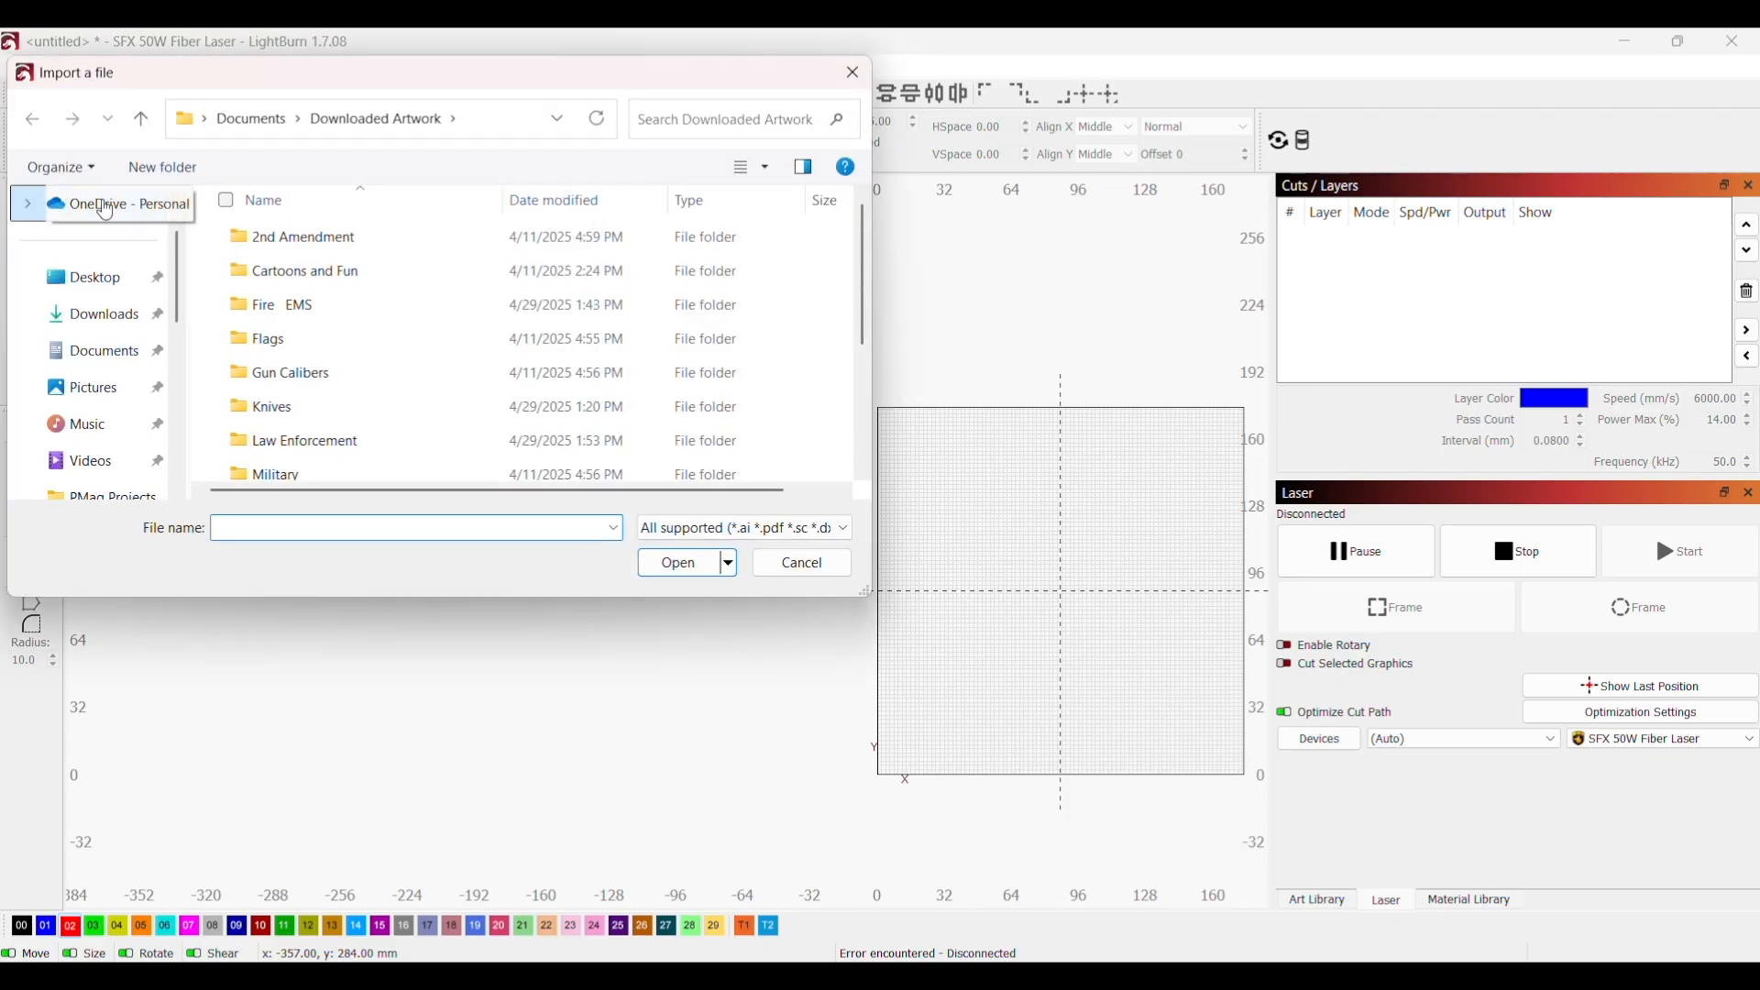
left_click(96, 351)
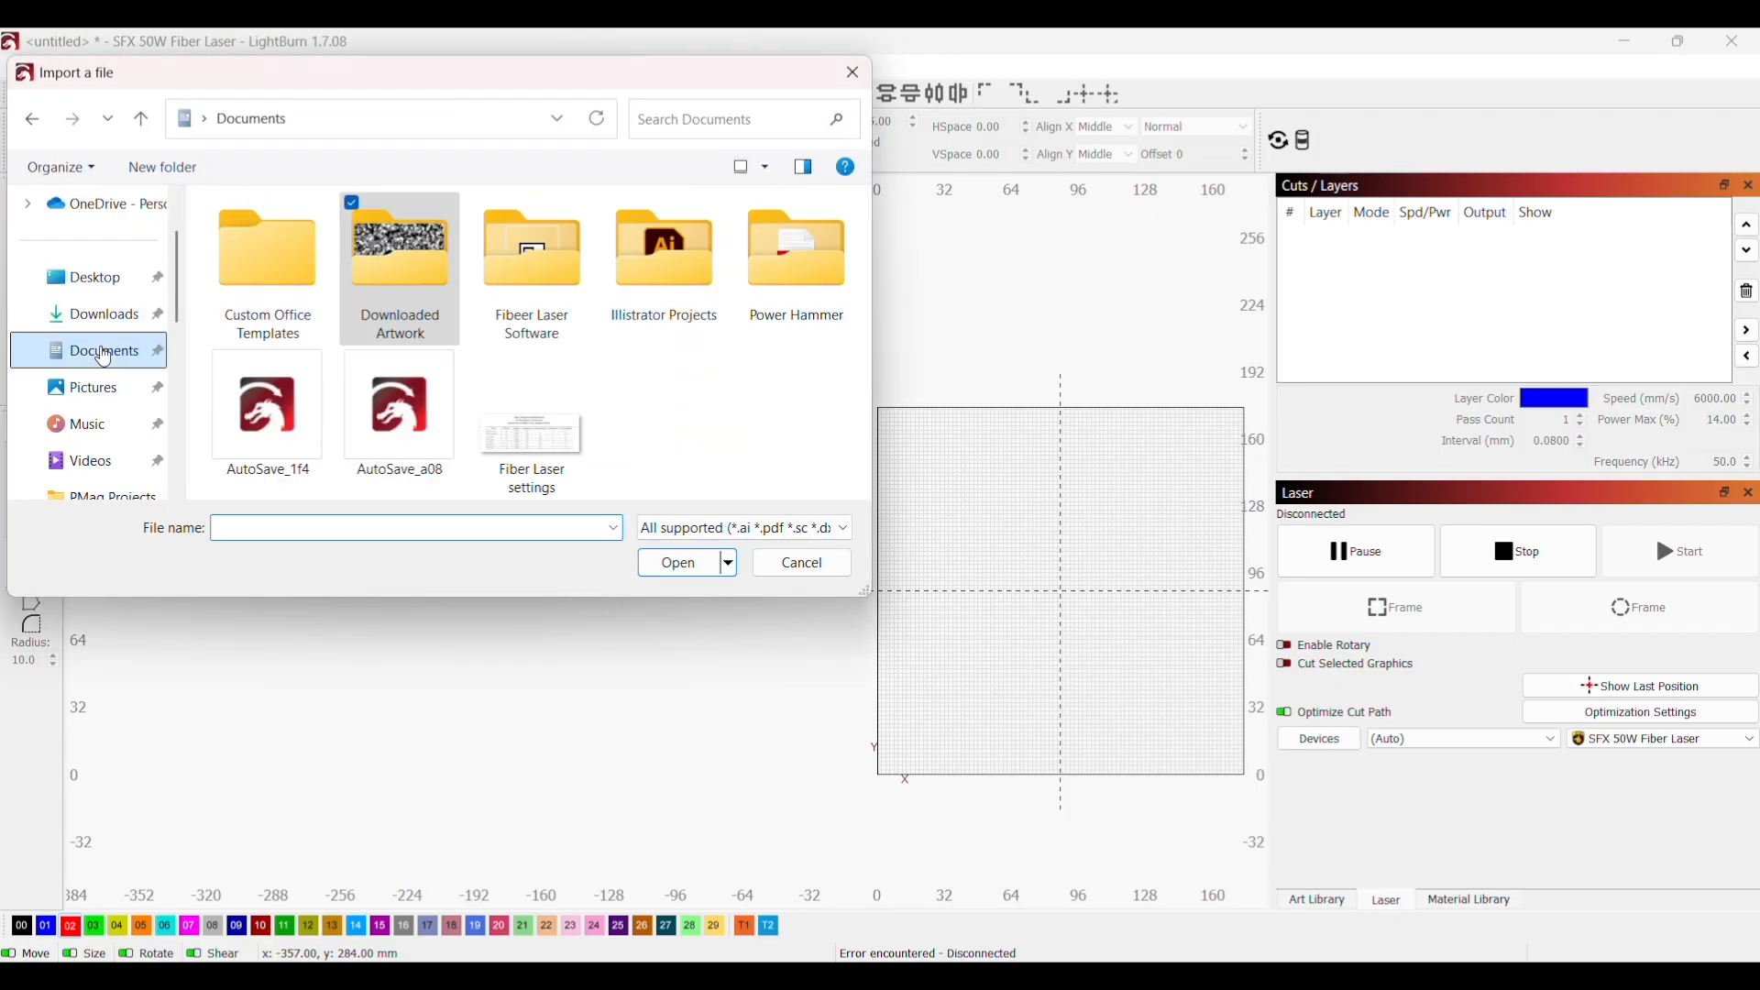
double_click(412, 263)
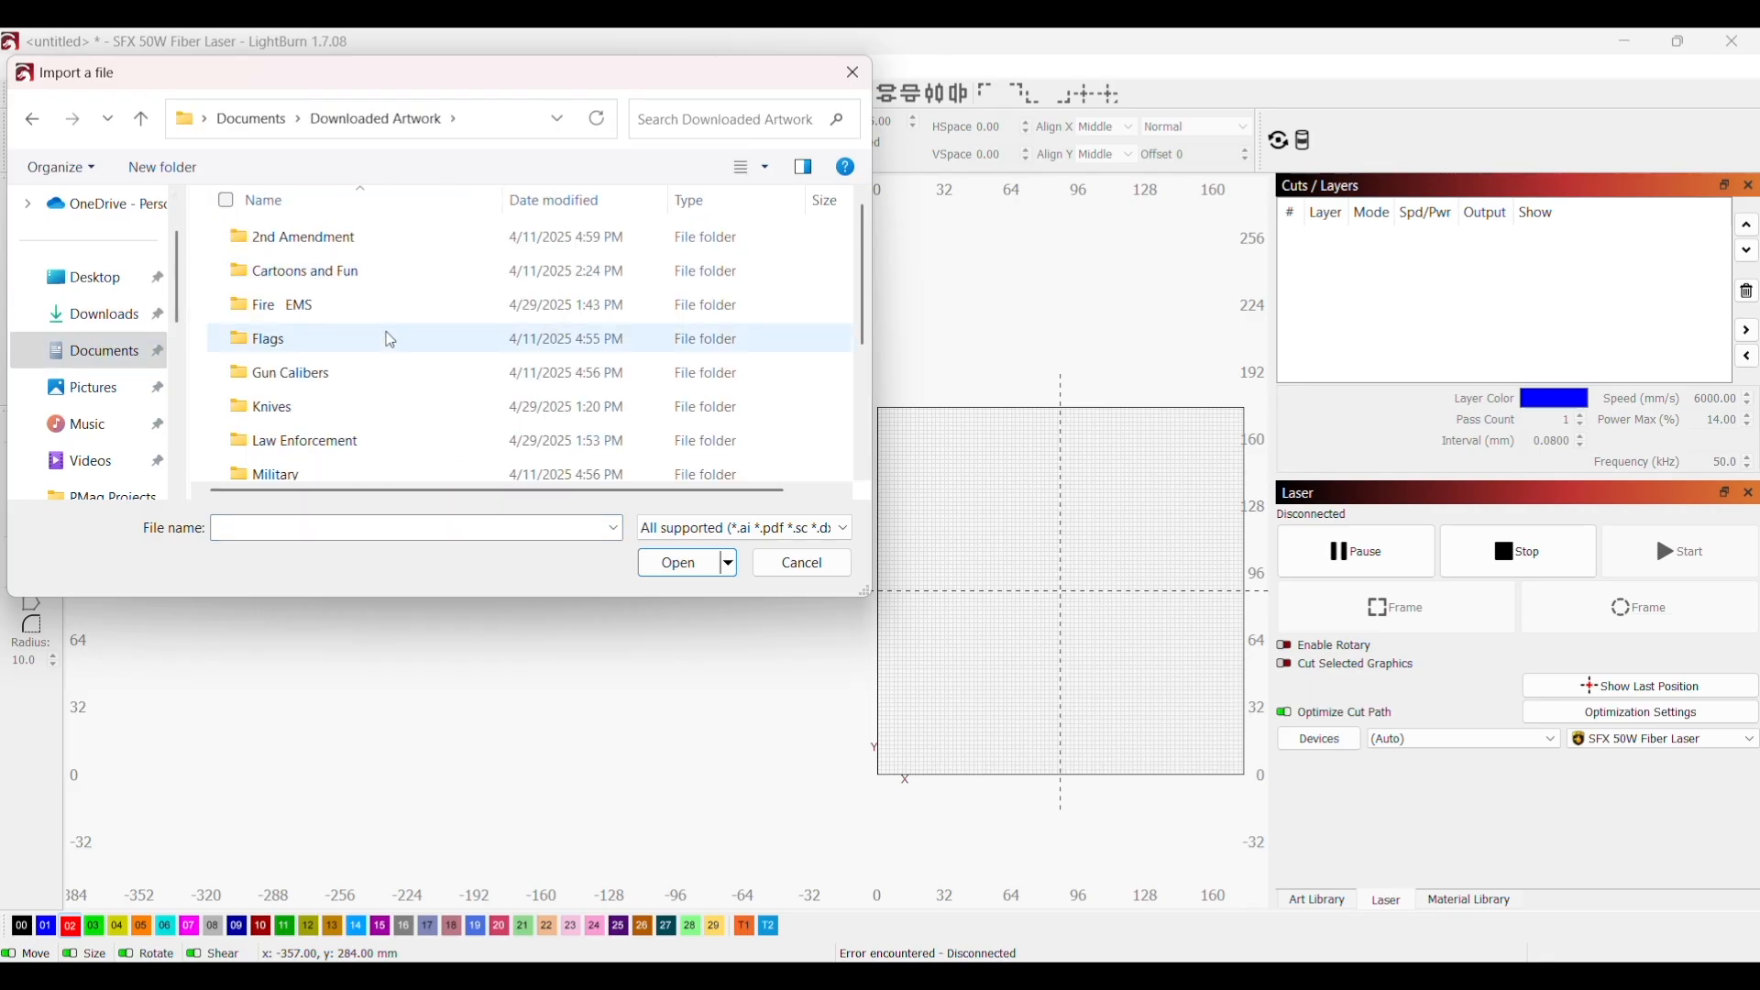
scroll(385, 348, "down", 2)
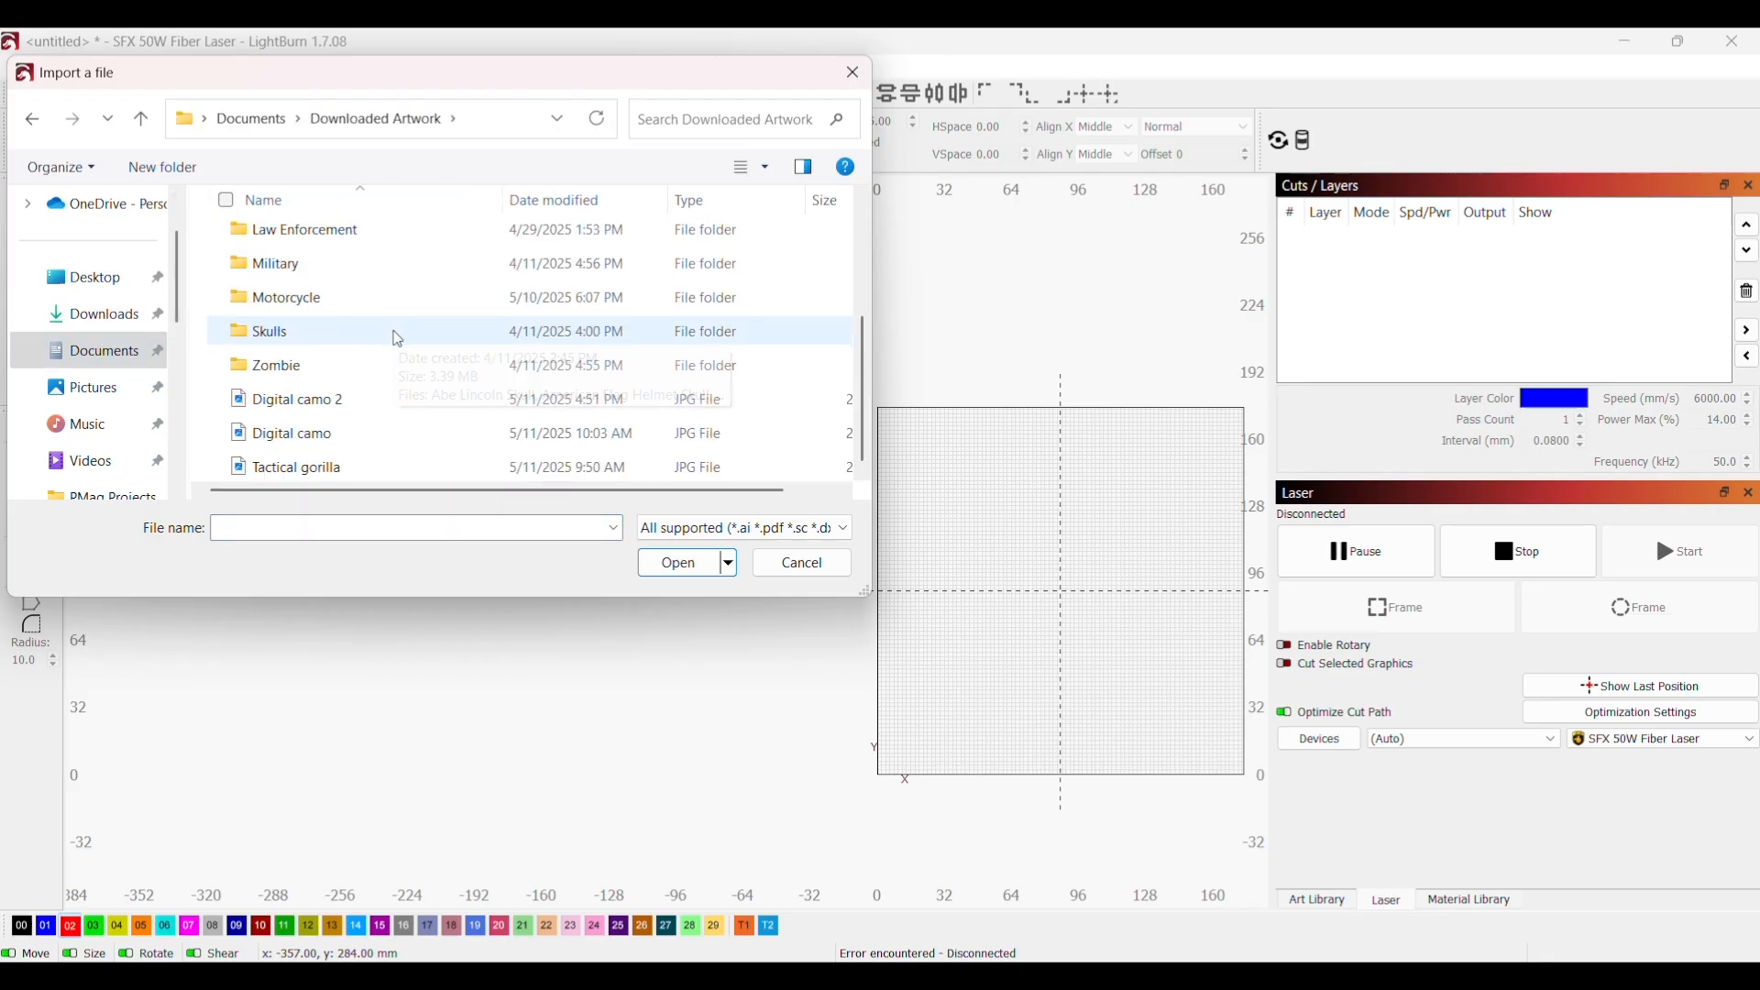
left_click(292, 406)
double_click(292, 406)
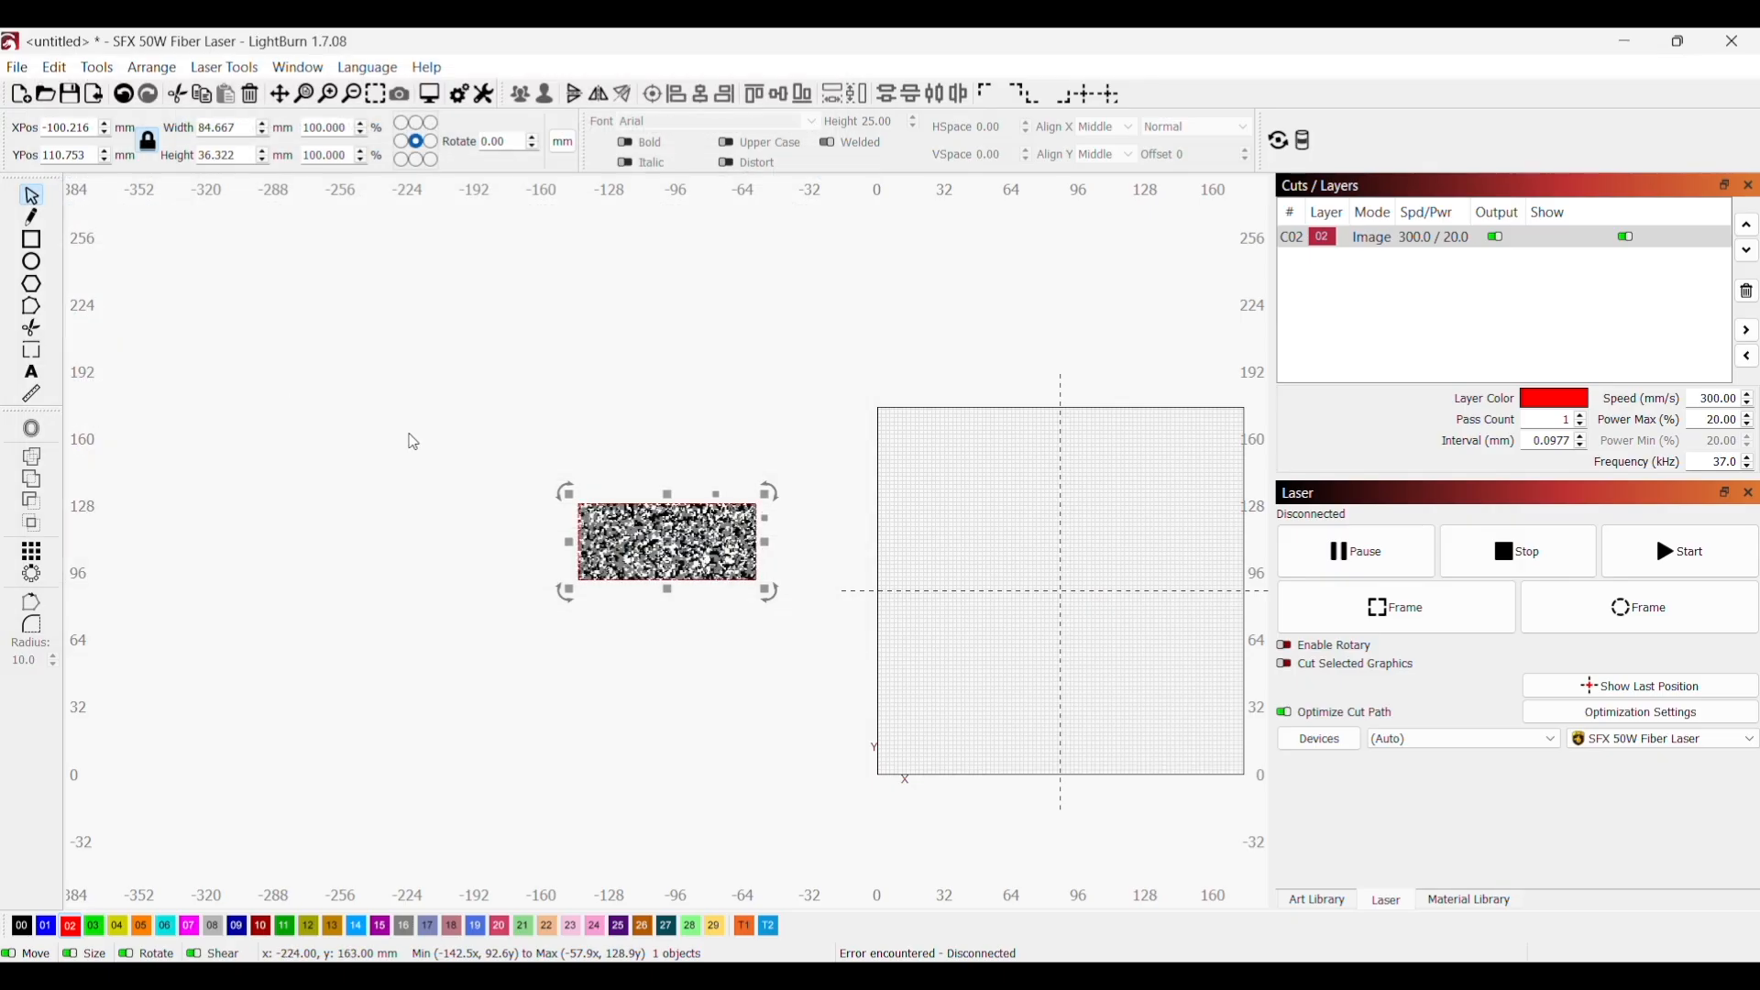
Step: Duplicate the imported camo image and move the copy 45 mm straight down so it sits clear below the original
scroll(672, 565, "up", 5)
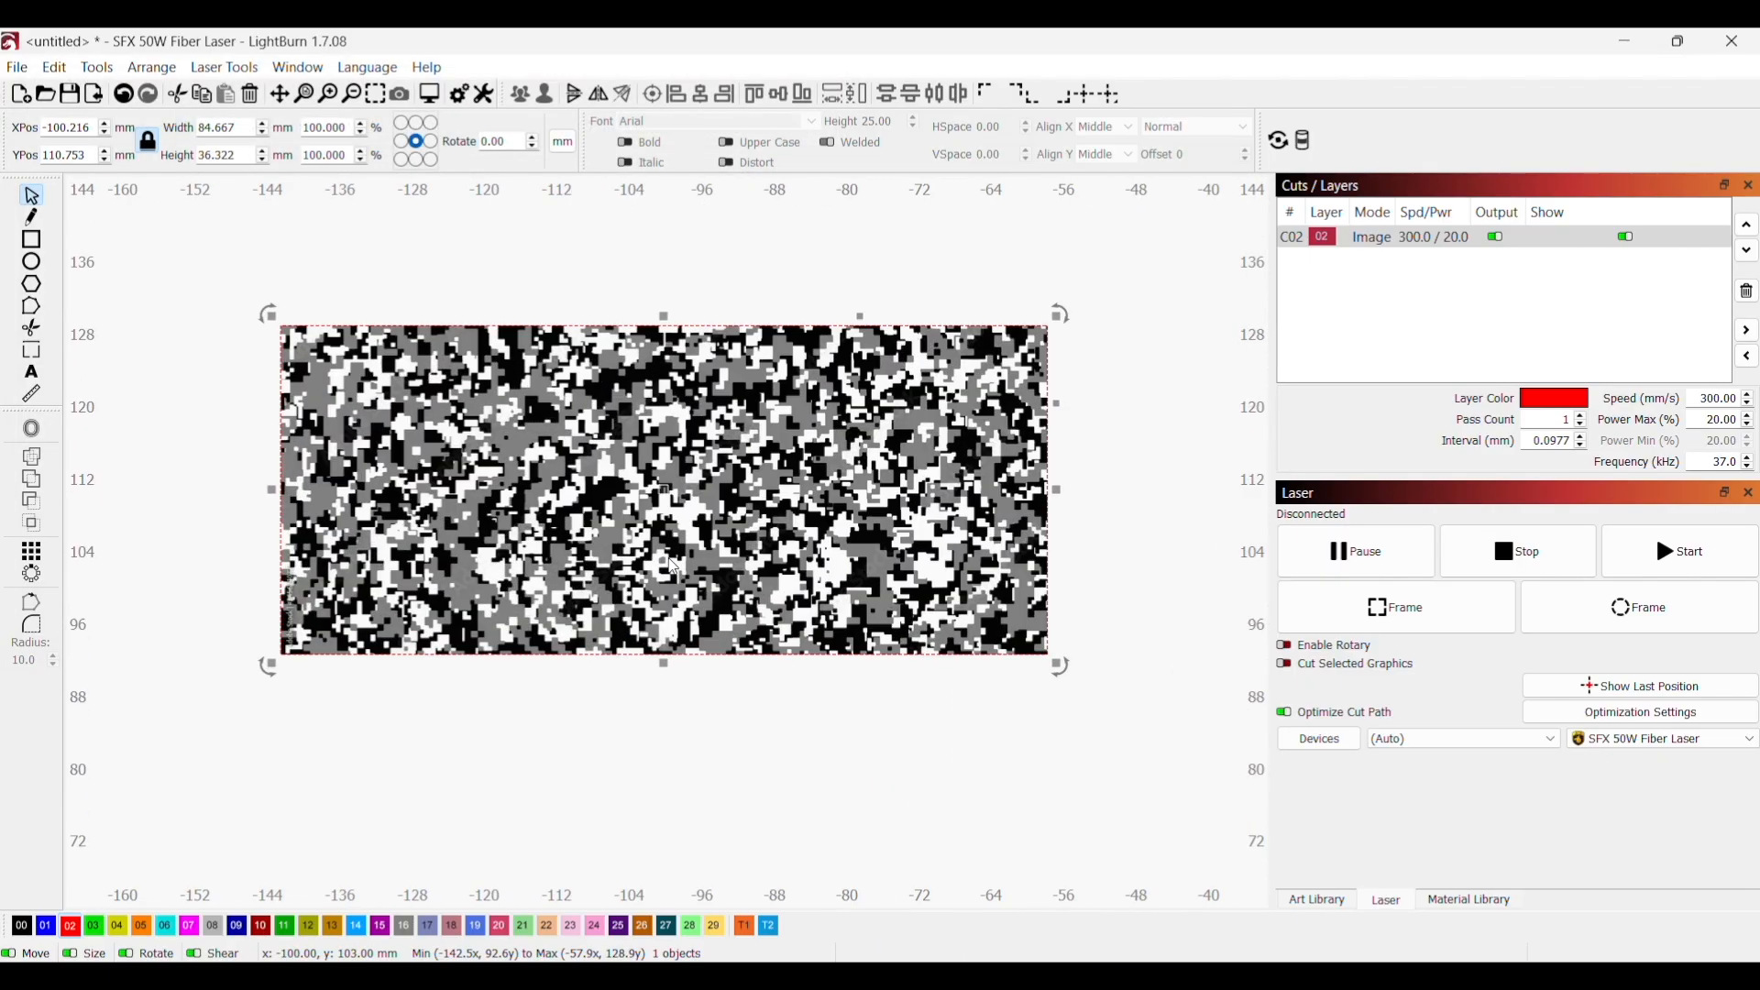
scroll(672, 566, "up", 1)
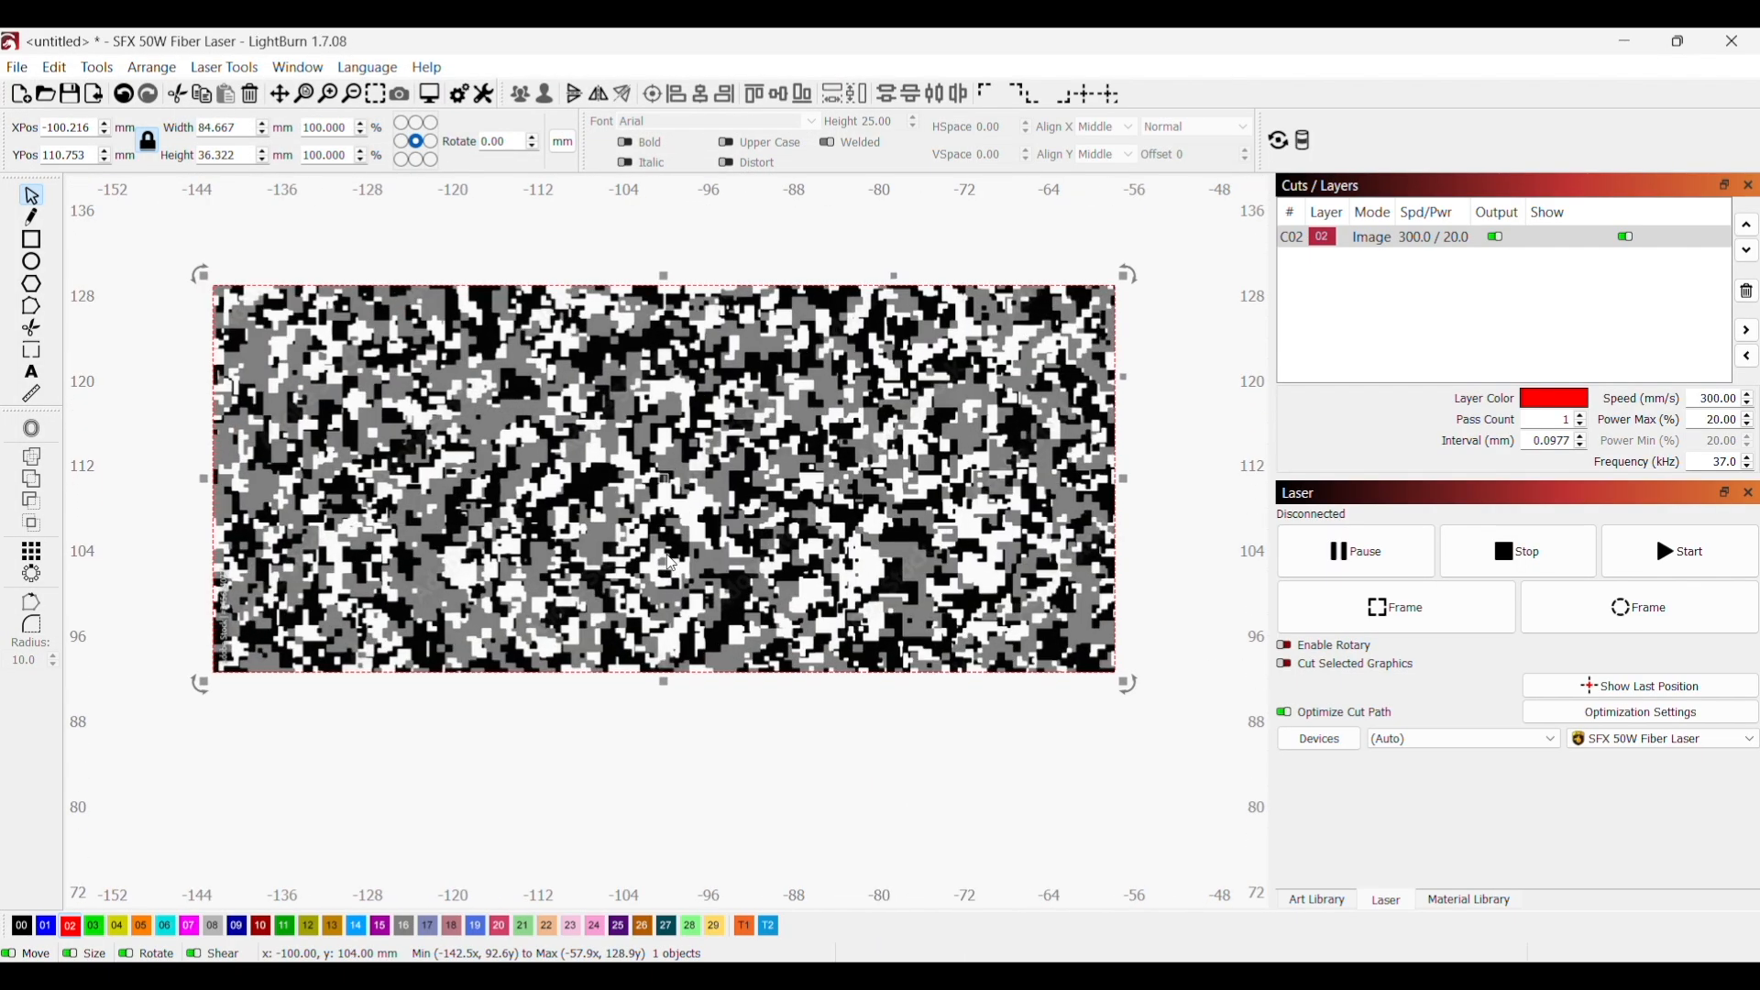
right_click(704, 459)
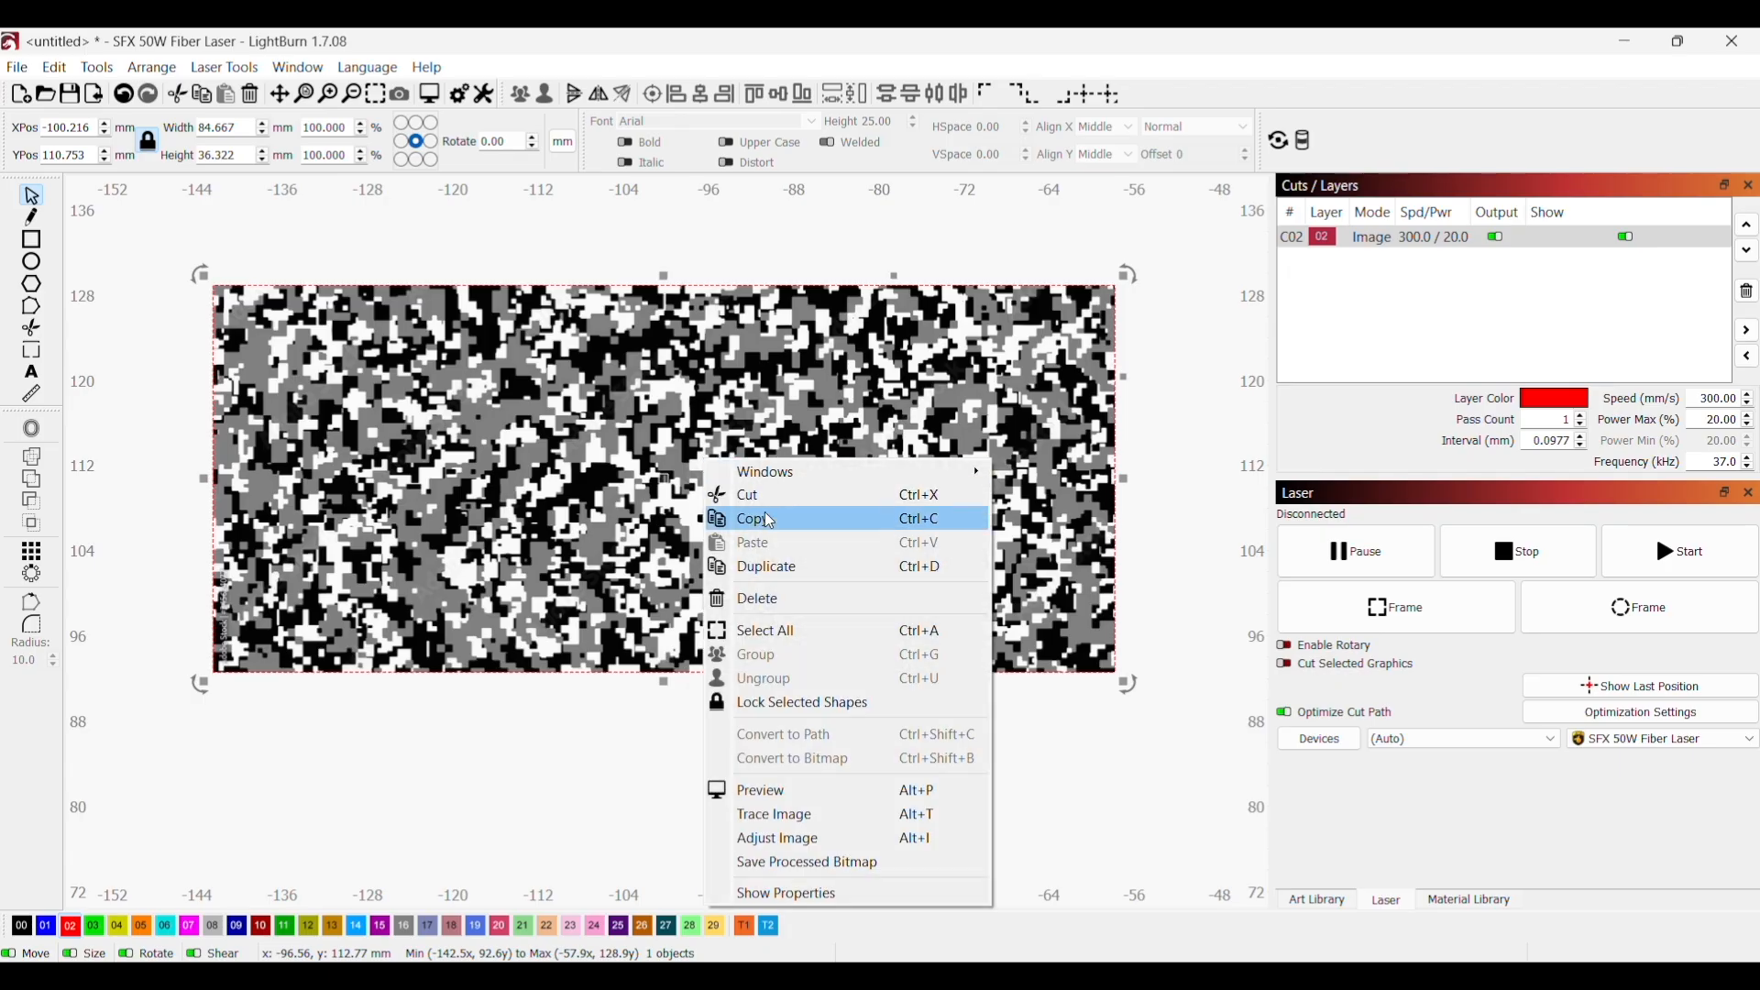
left_click(773, 568)
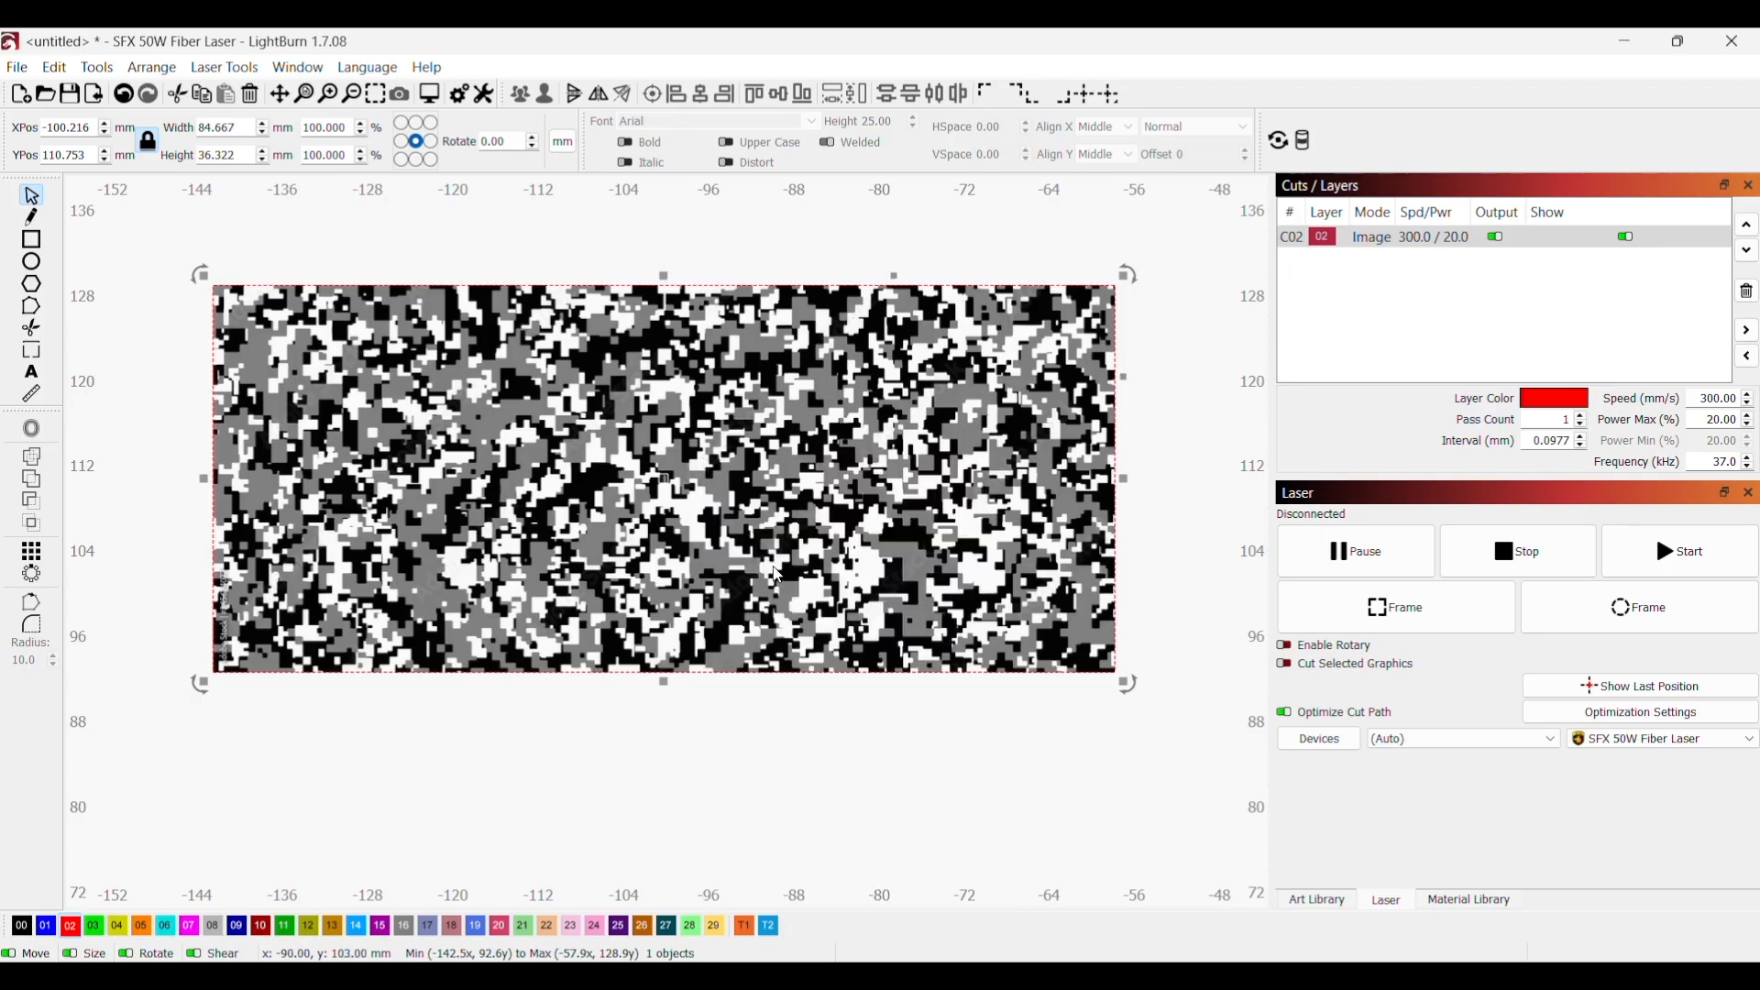
key("Down")
key("Down")
key("Down")
key("Down")
key("Down")
key("Down")
key("Down")
key("Down")
key("Down")
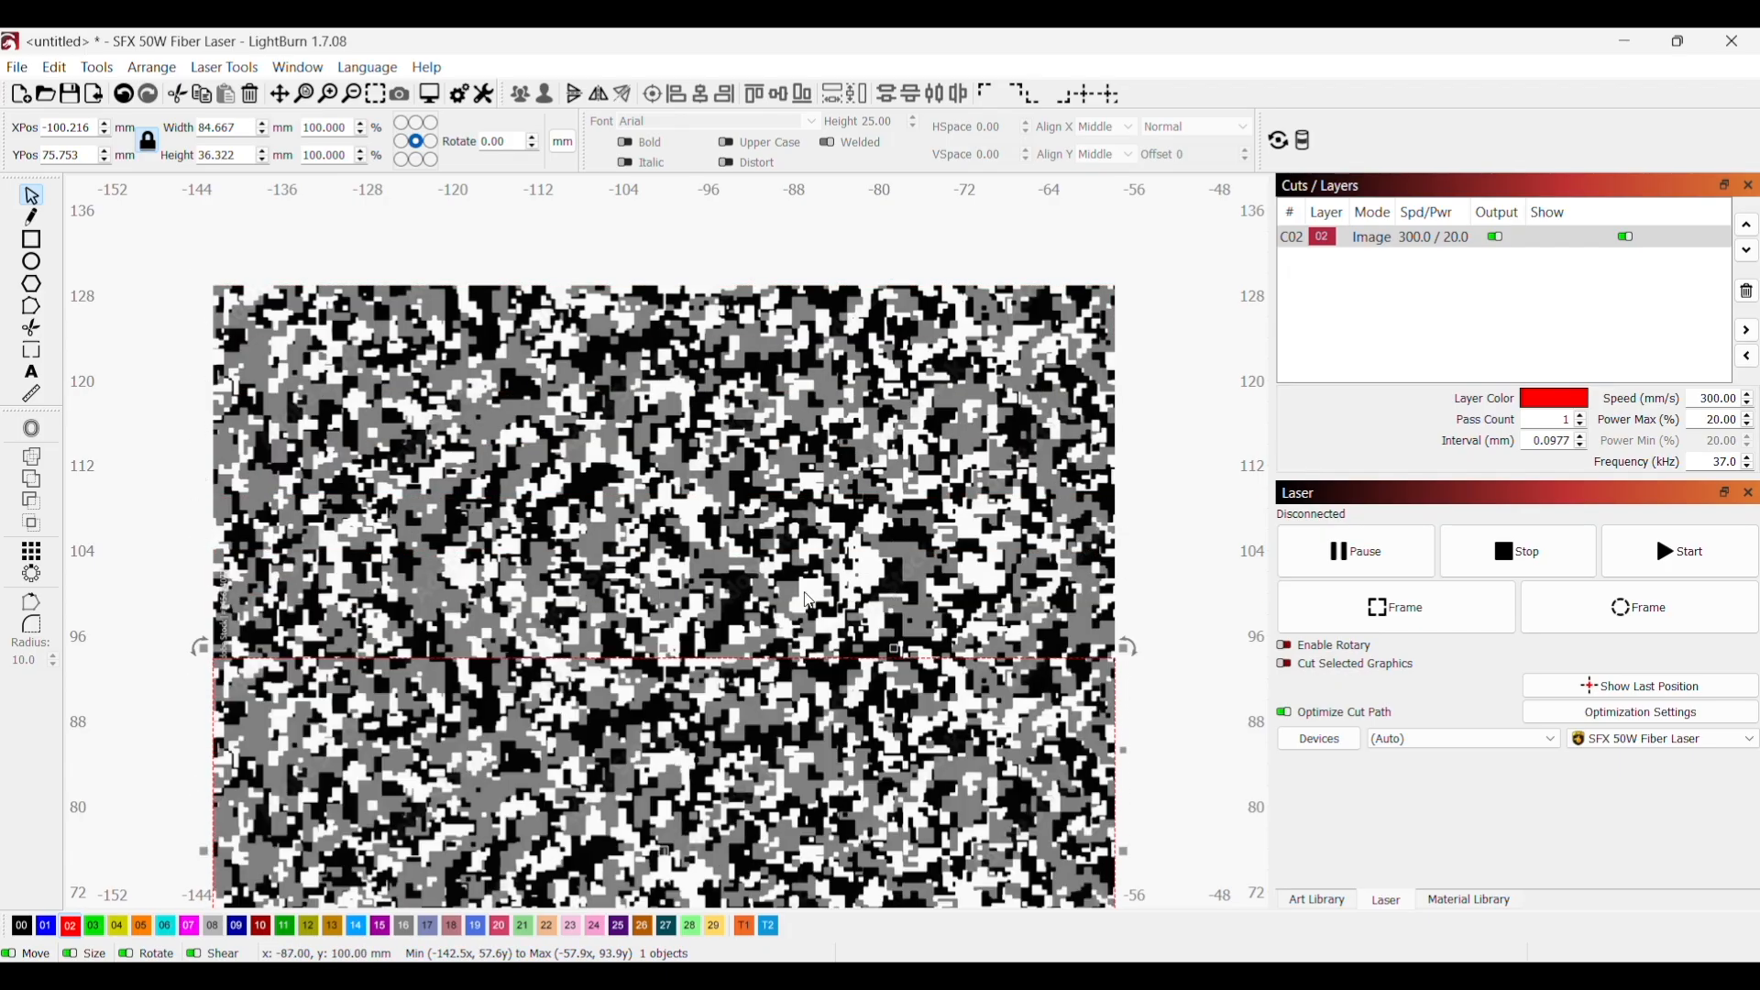
scroll(953, 610, "down", 3)
left_click_drag(944, 655, 801, 476)
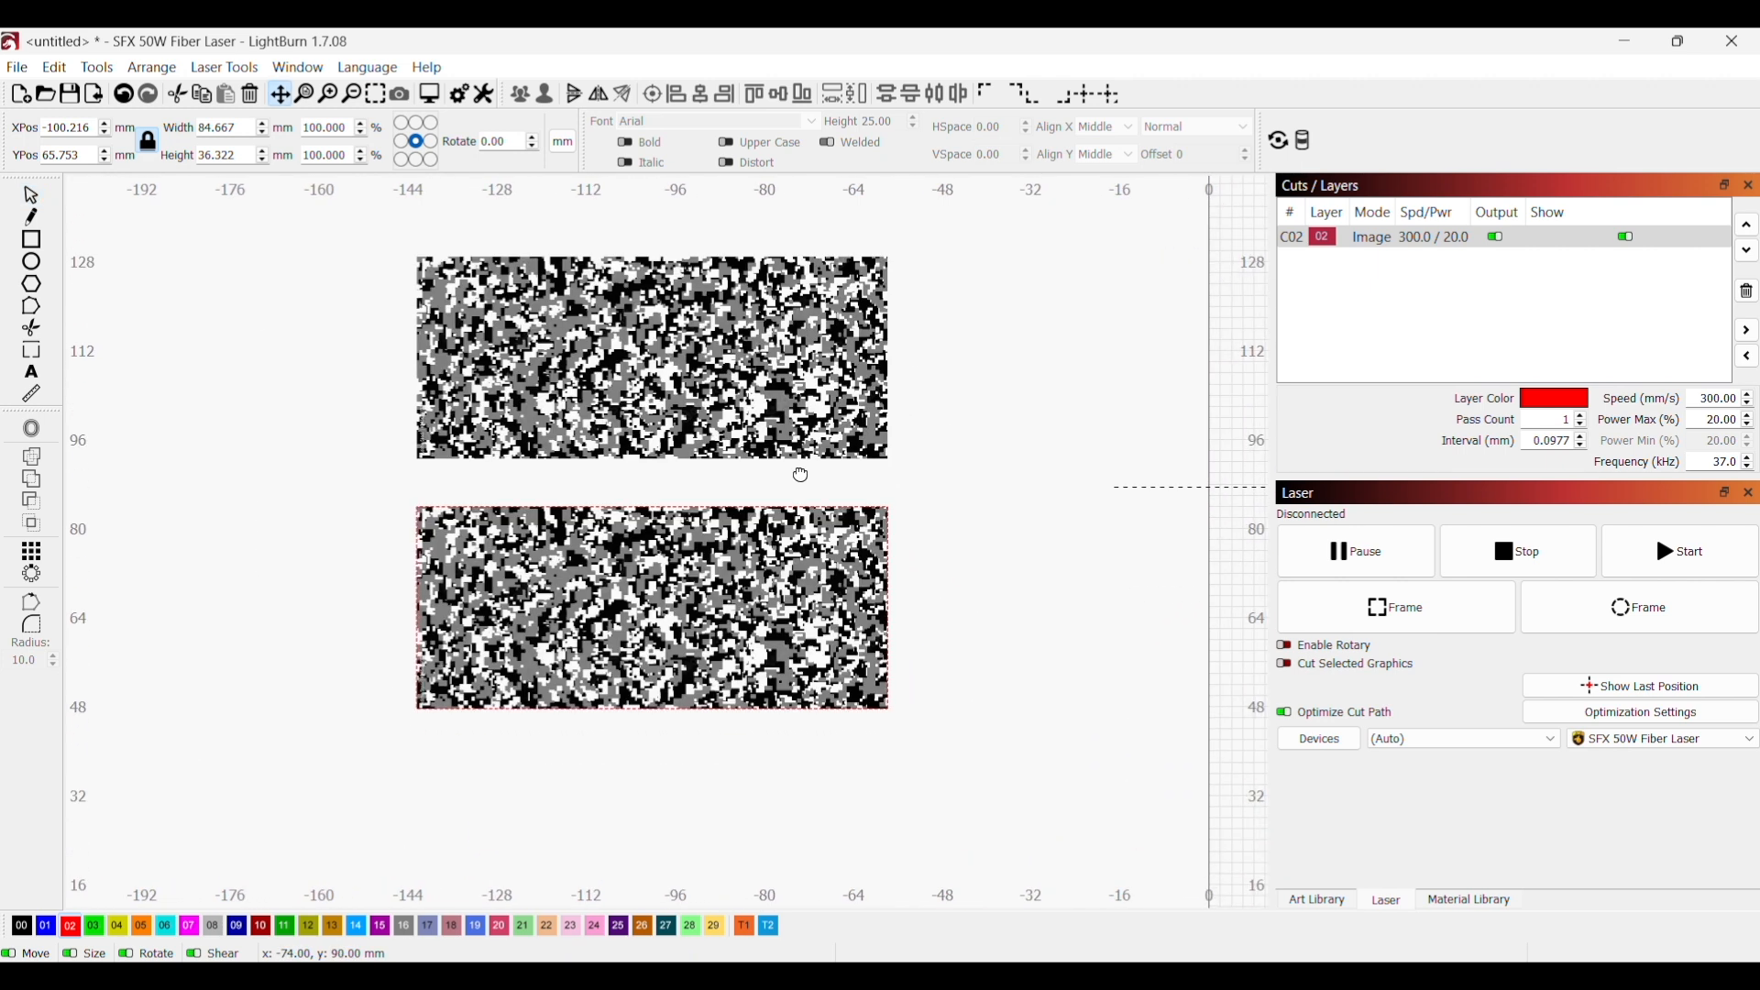
left_click(951, 459)
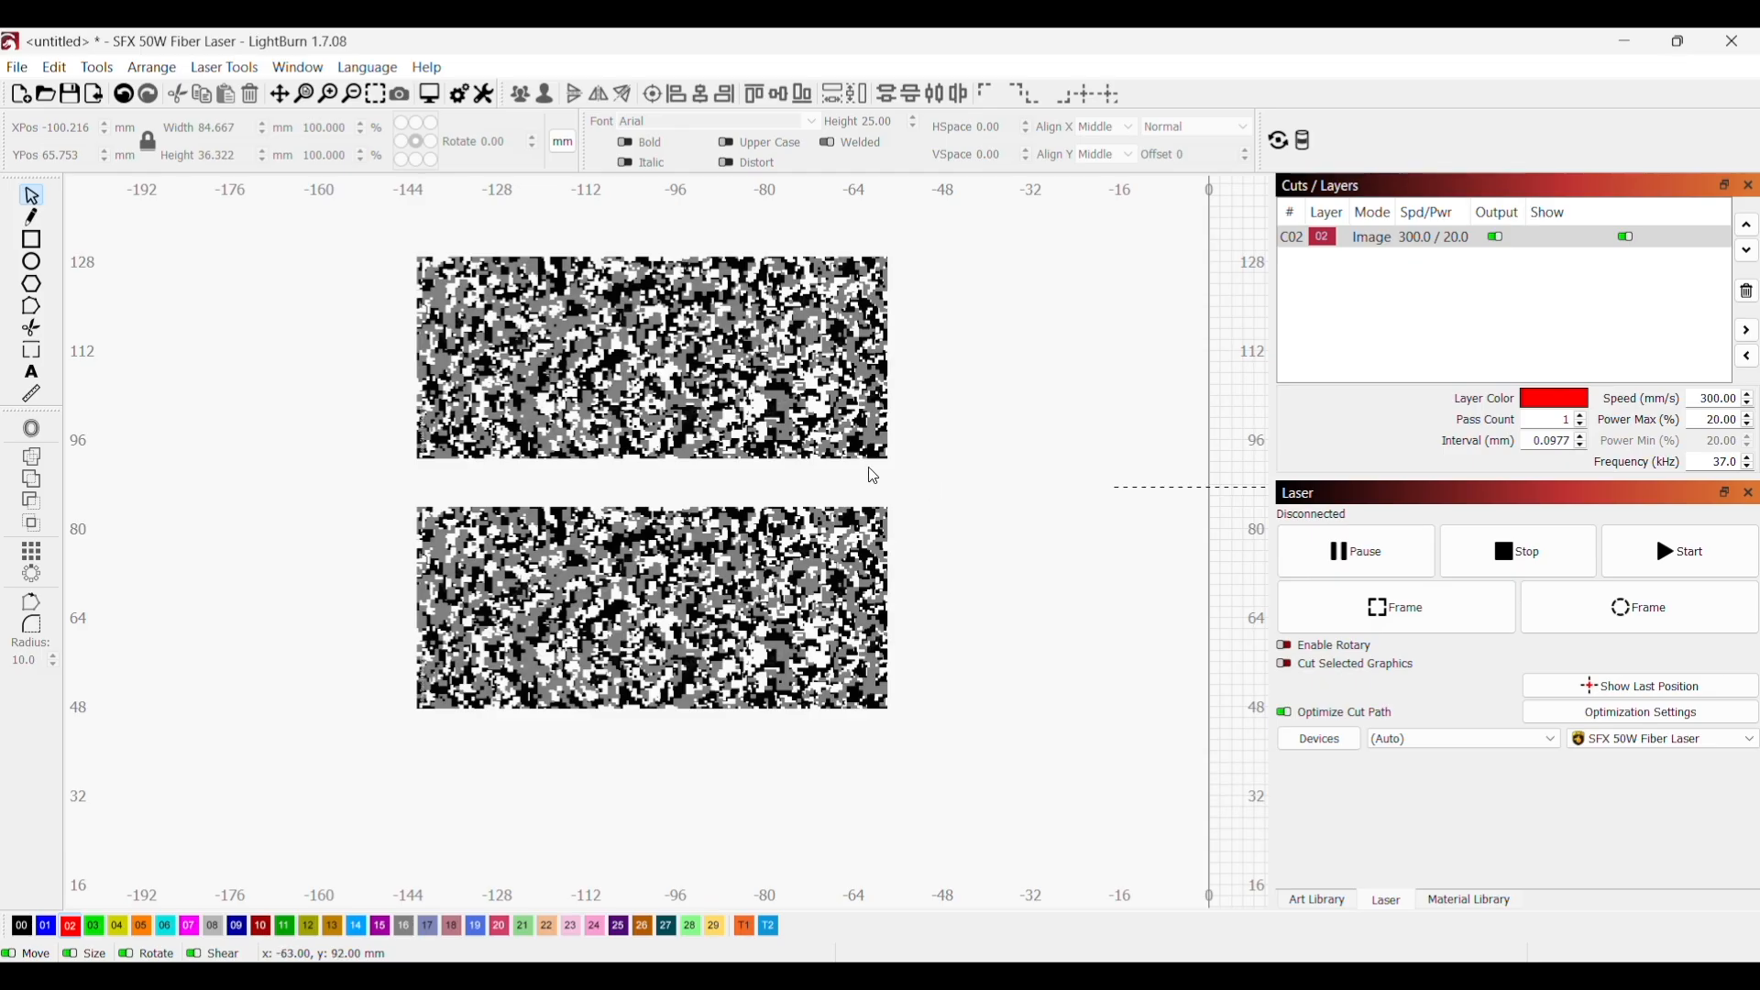
Step: Start an image trace of the upper camo image with Ignore less than 50, Smoothness 0 and Optimize 0
left_click(667, 360)
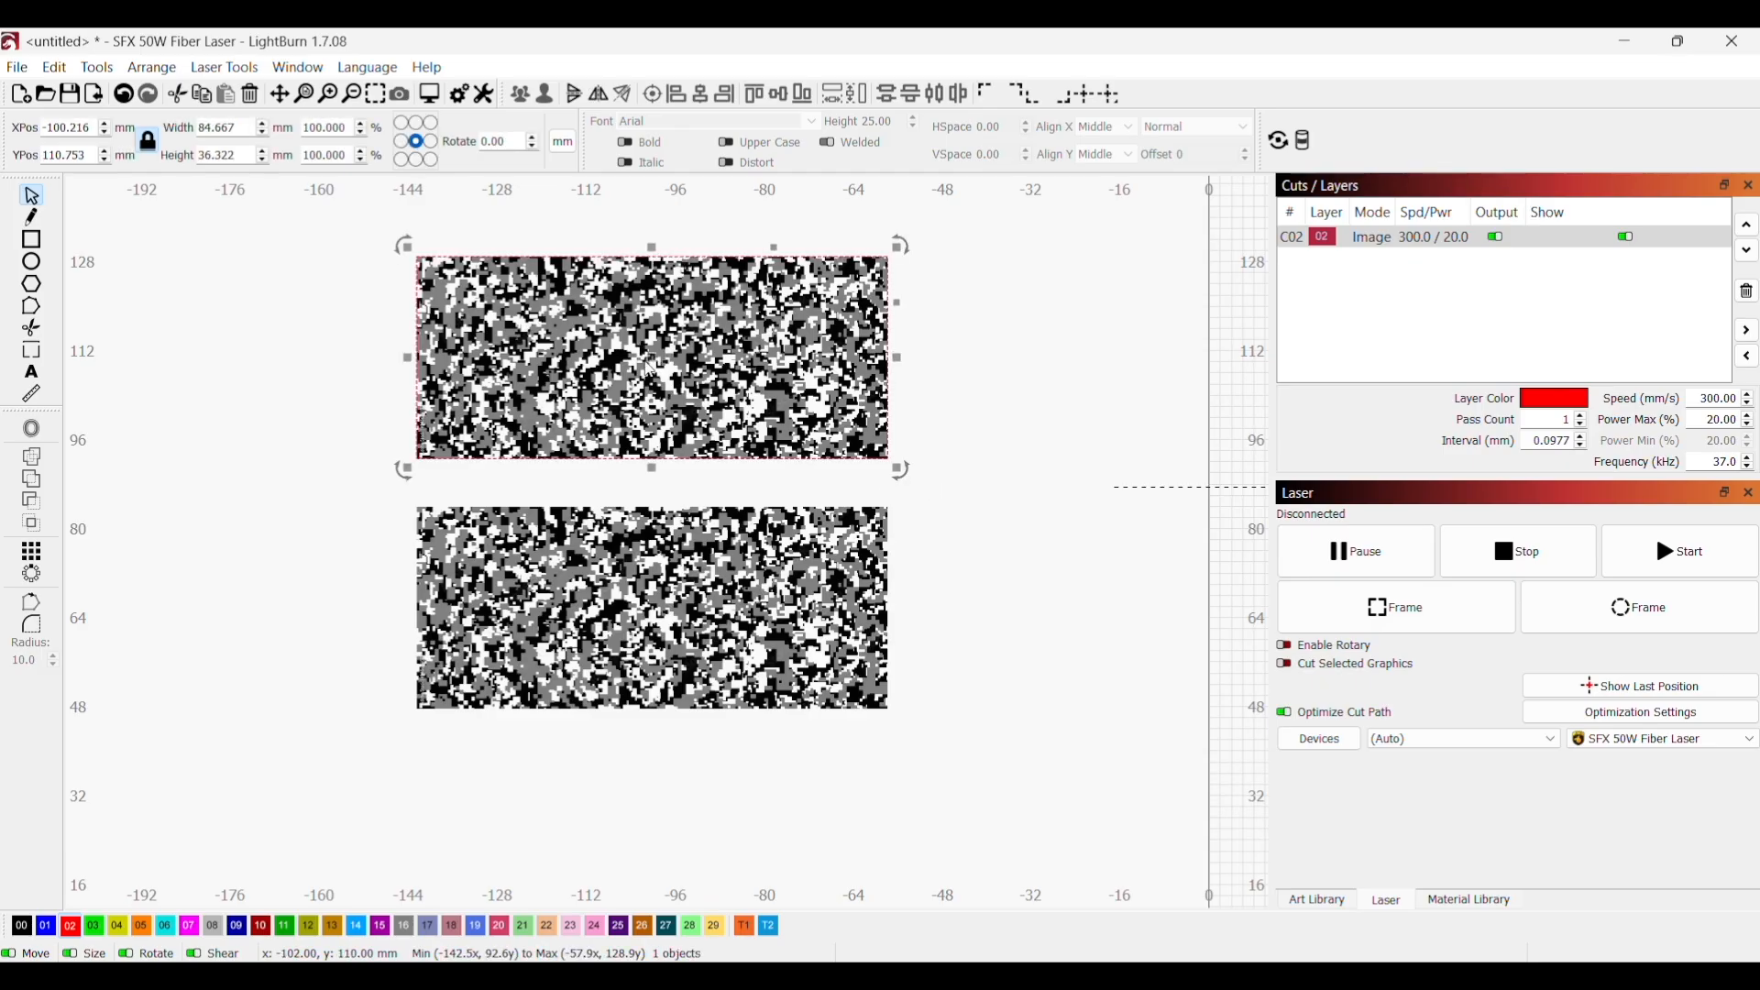
right_click(644, 341)
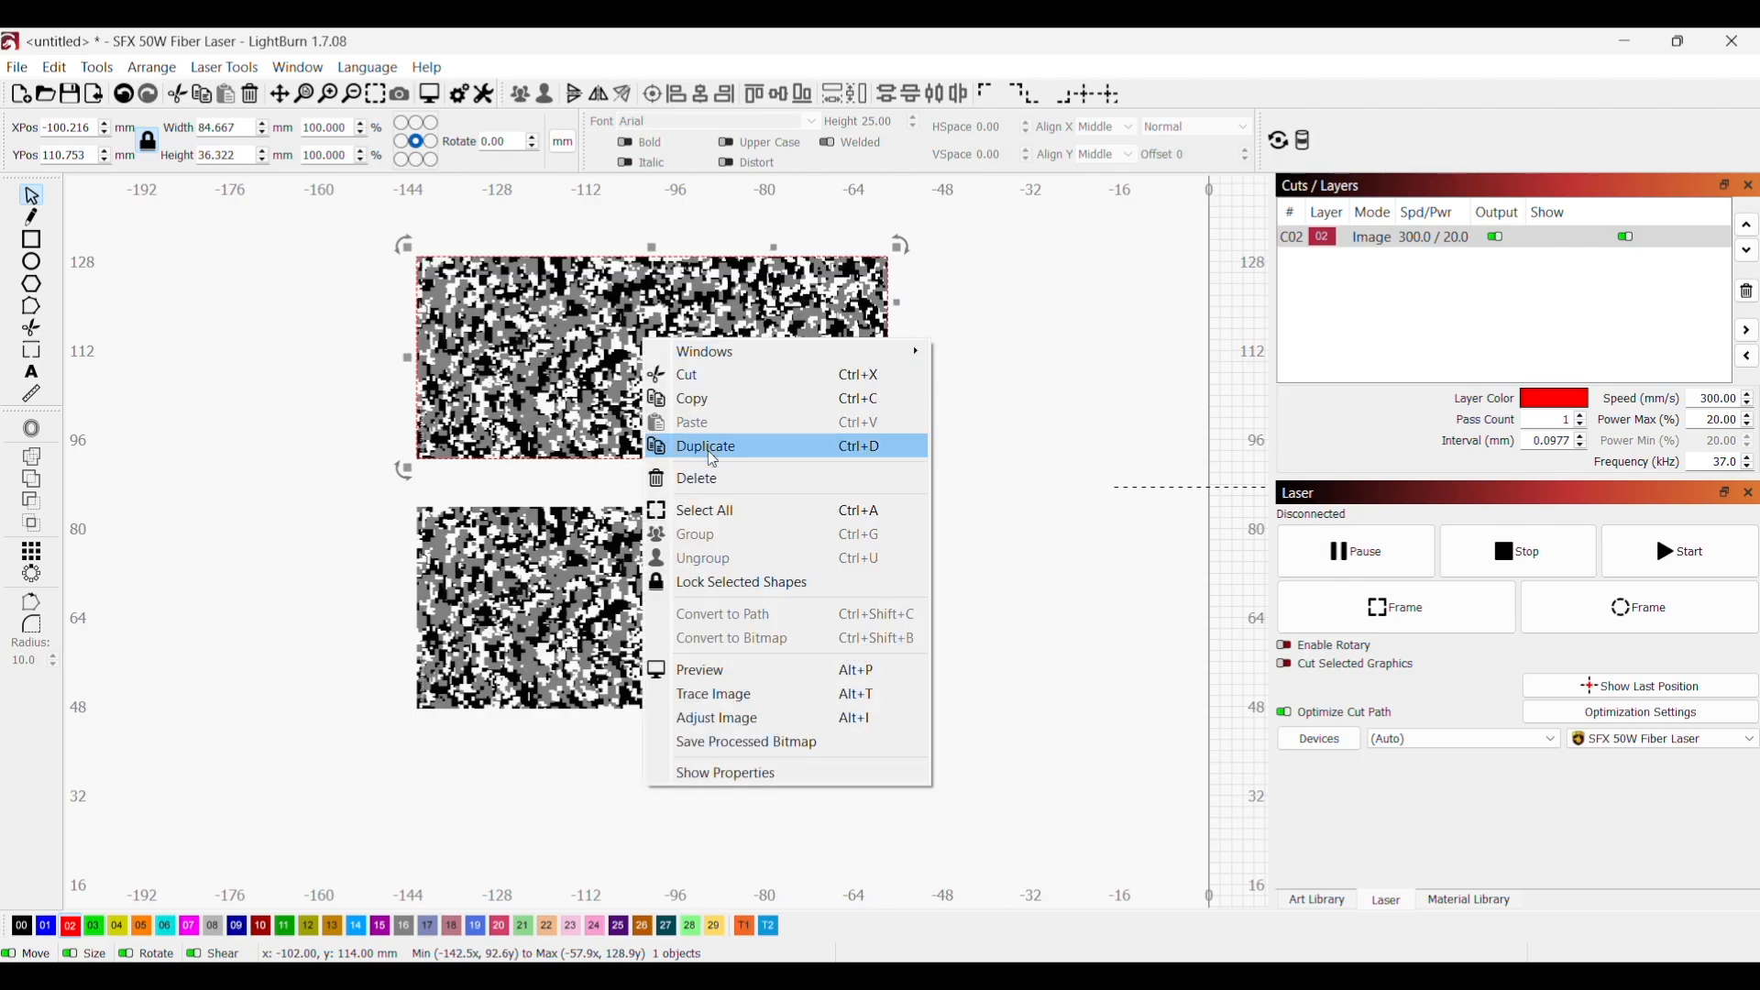
left_click(725, 694)
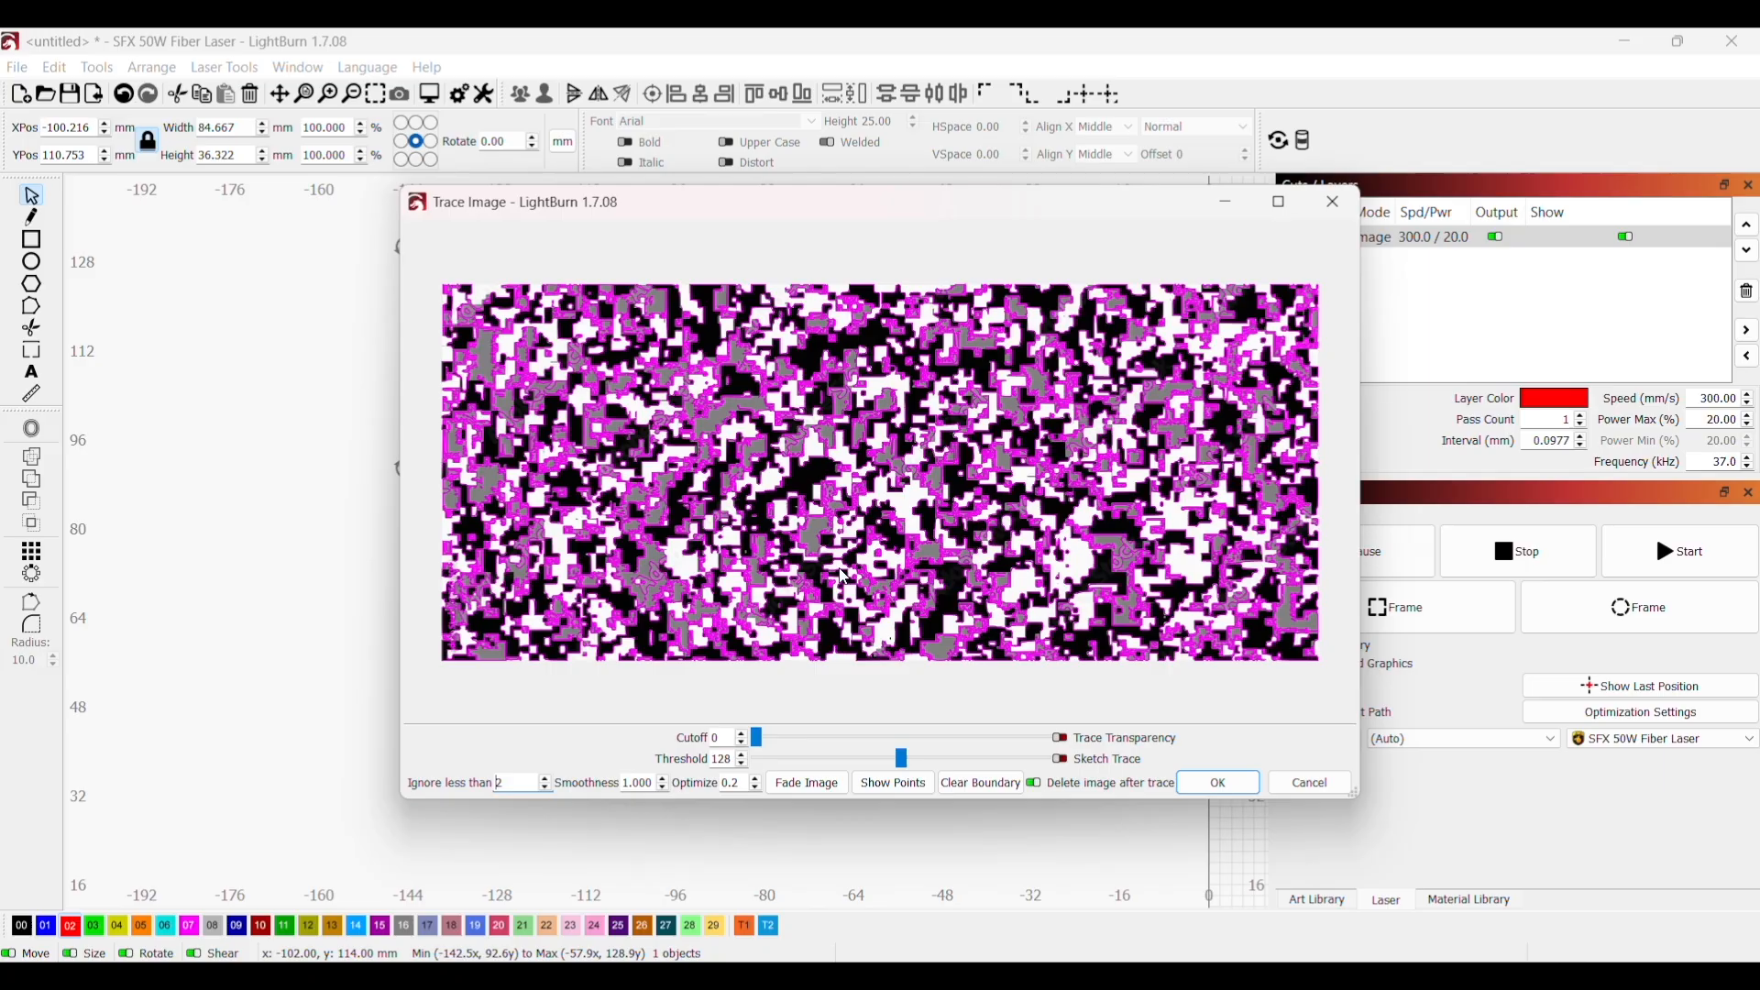
scroll(809, 502, "up", 5)
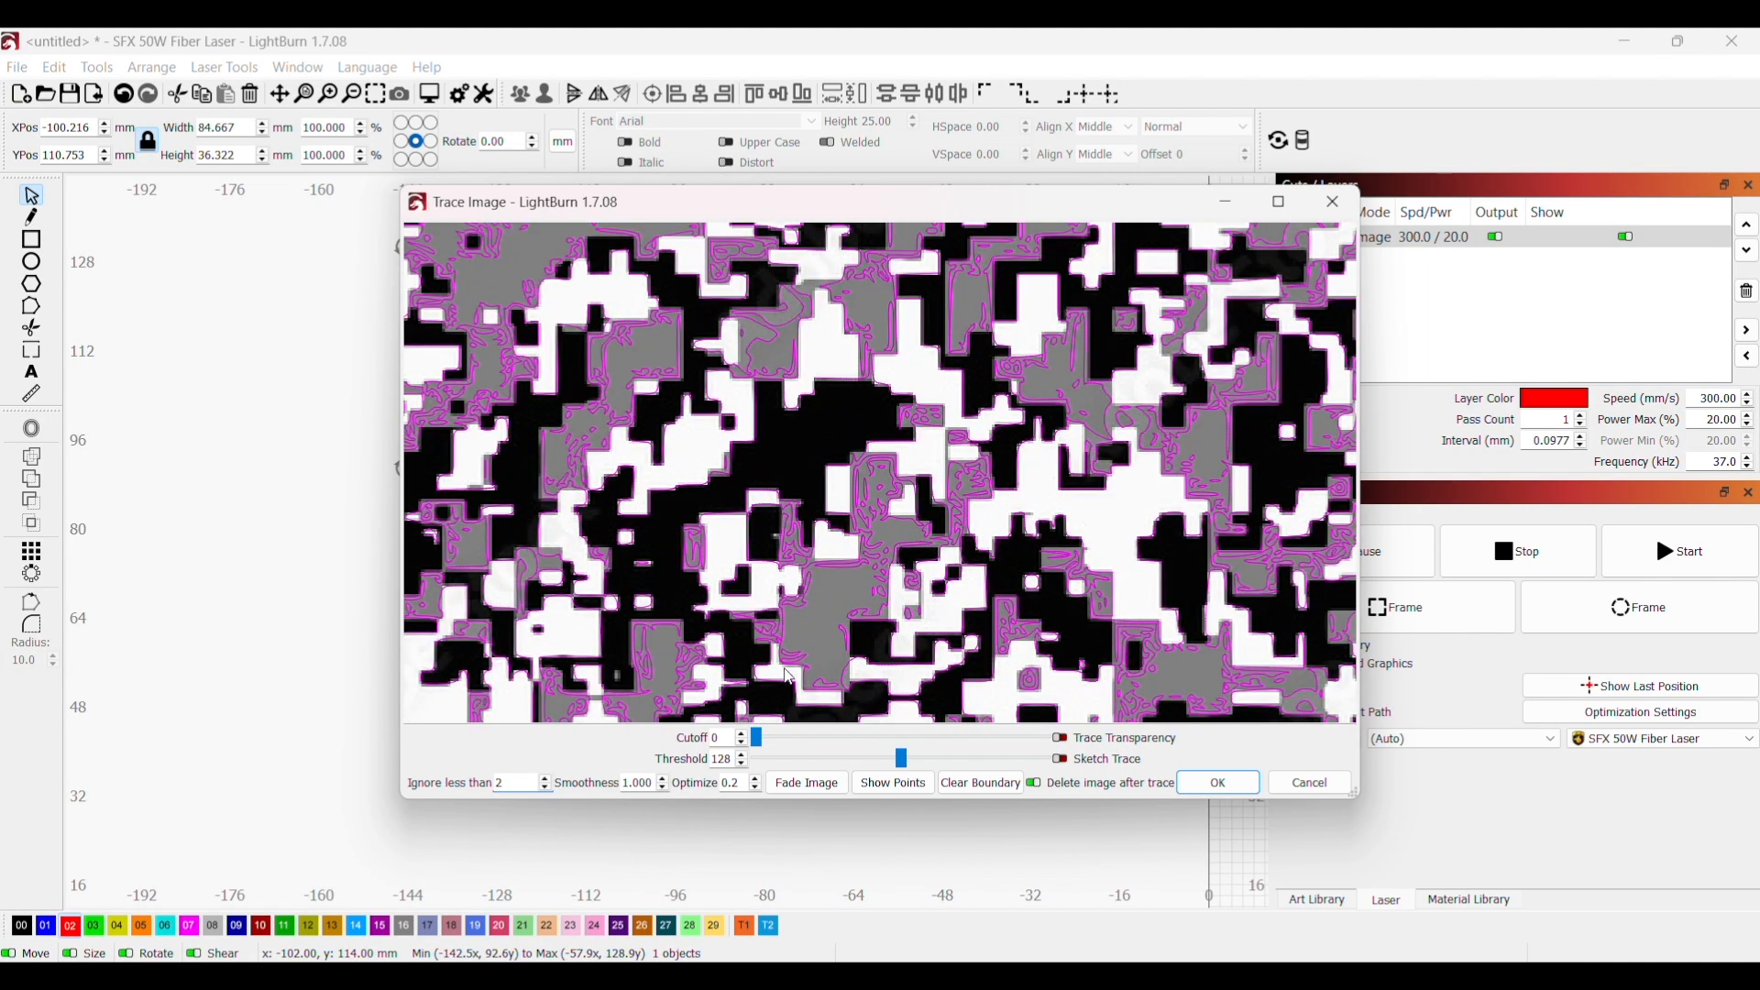
left_click_drag(522, 785, 477, 786)
type("50")
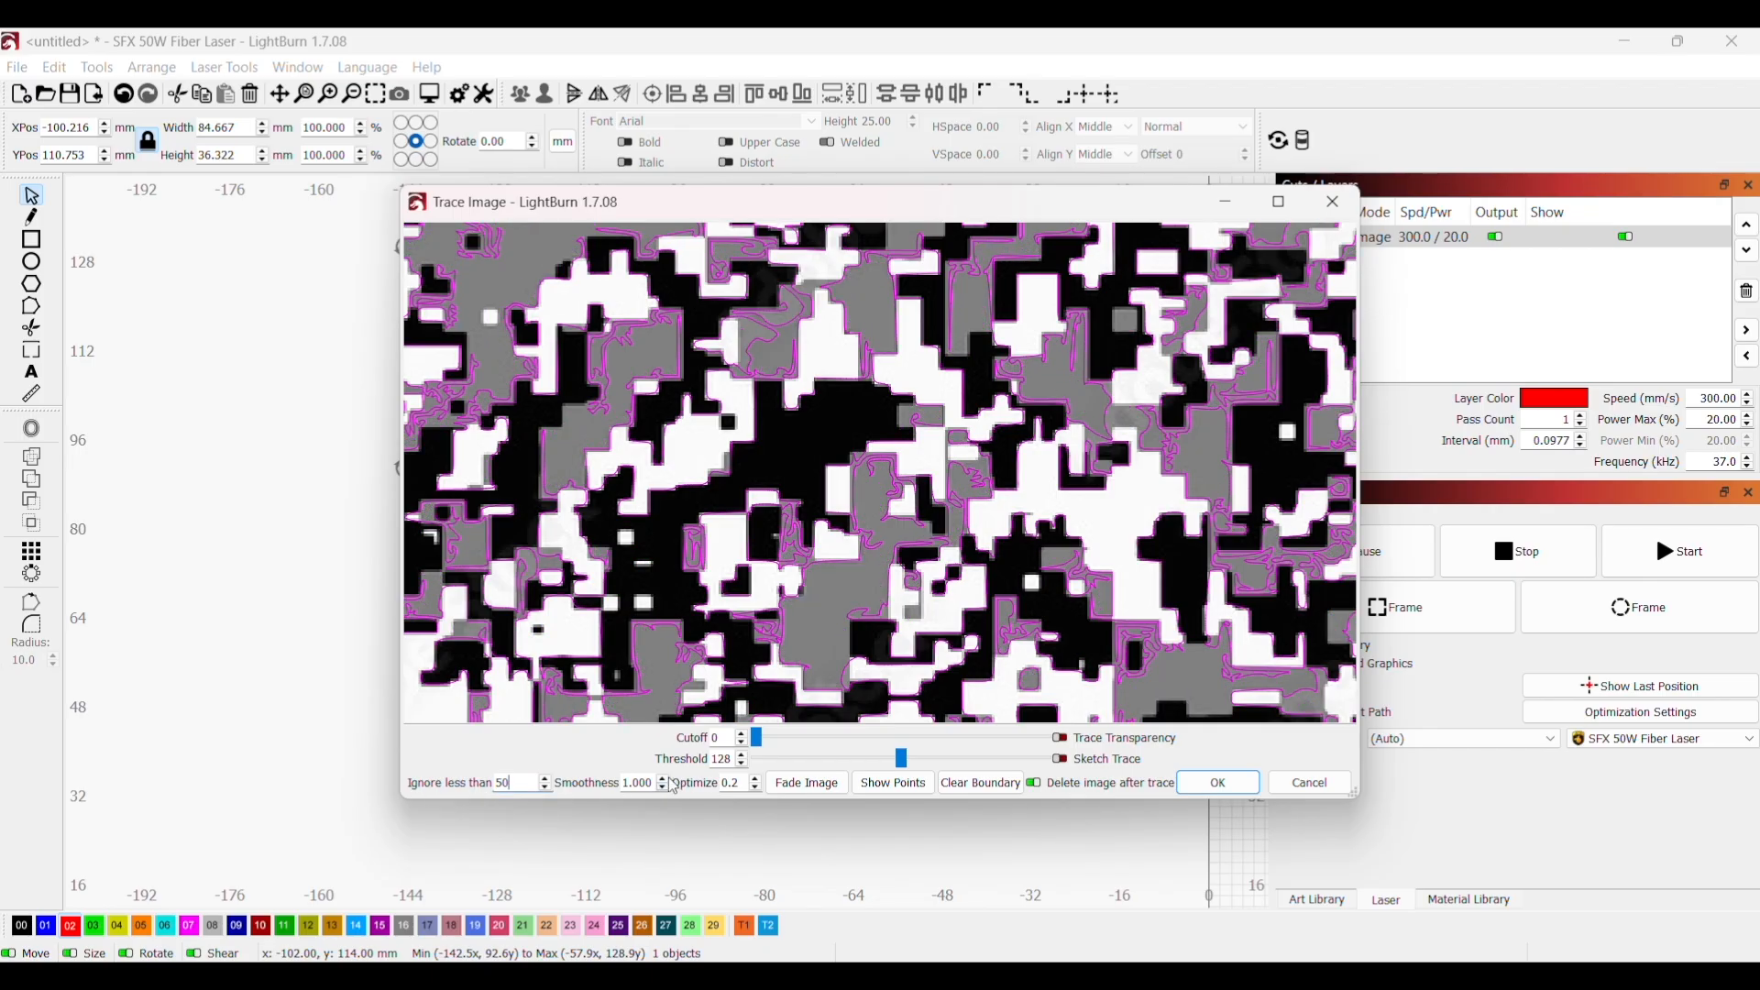
left_click_drag(654, 782, 625, 783)
type("0")
Step: Set the trace threshold to 108 after trying 149 and 36, and apply the trace to the upper image
left_click_drag(902, 760, 930, 769)
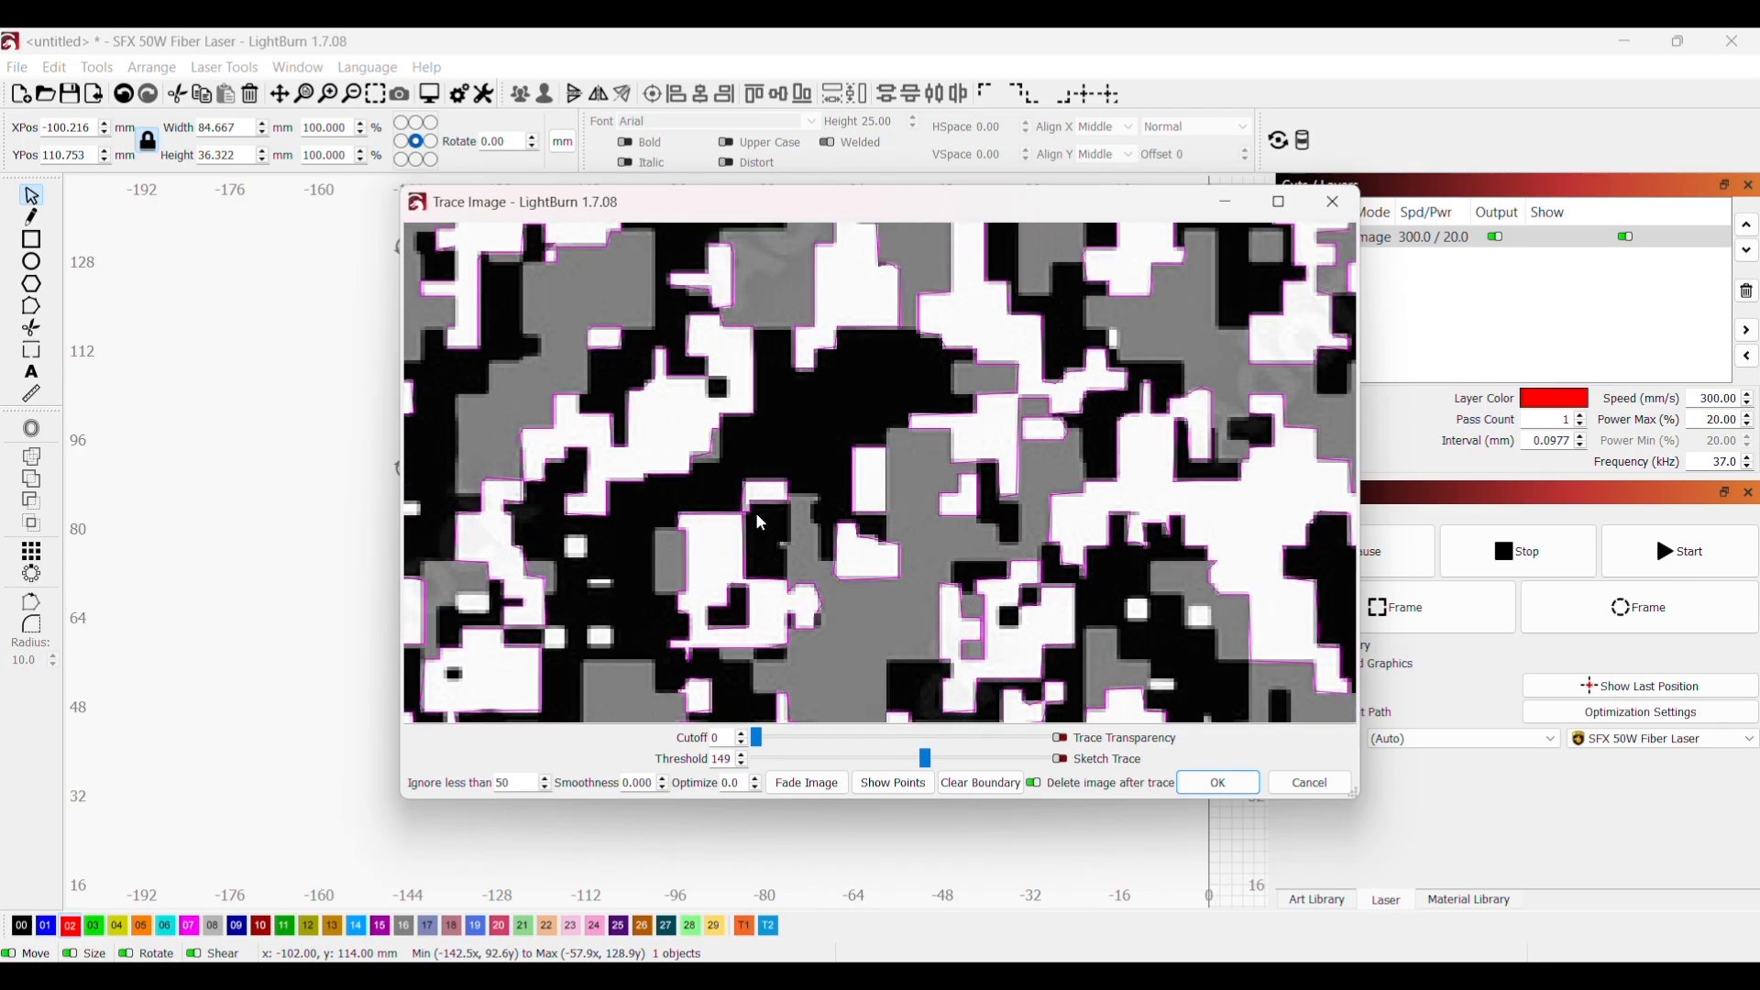
scroll(760, 521, "up", 5)
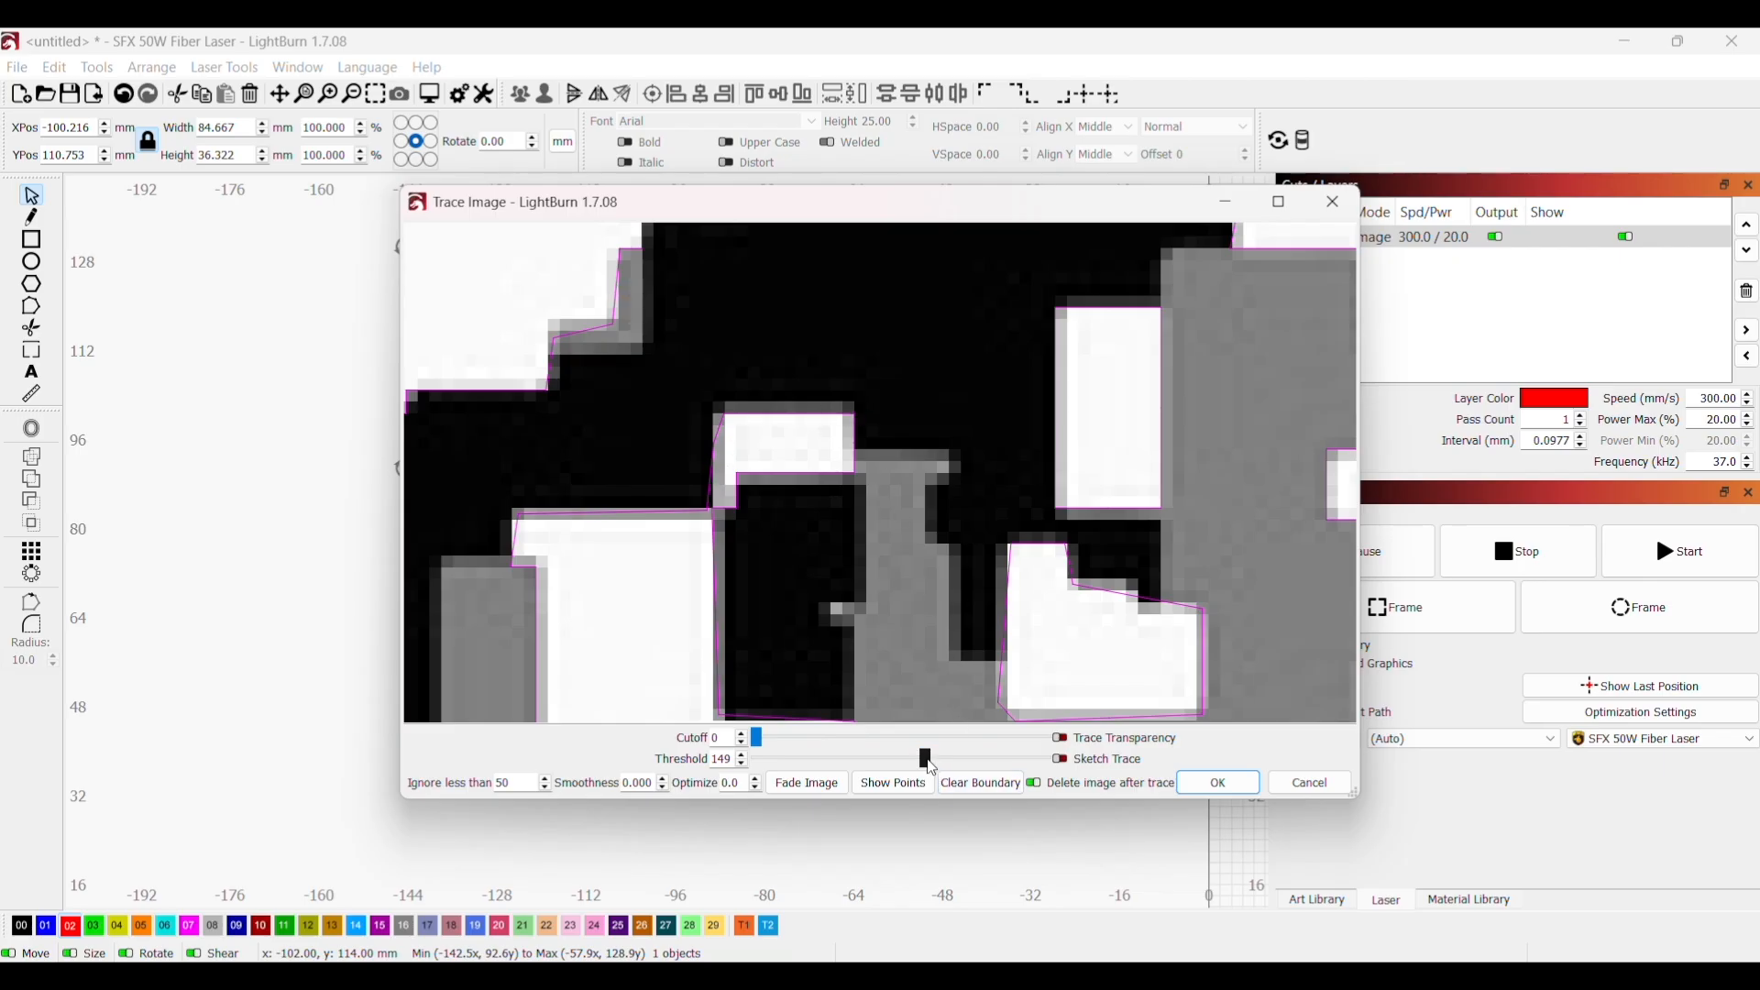
left_click_drag(932, 768, 798, 743)
scroll(917, 634, "down", 4)
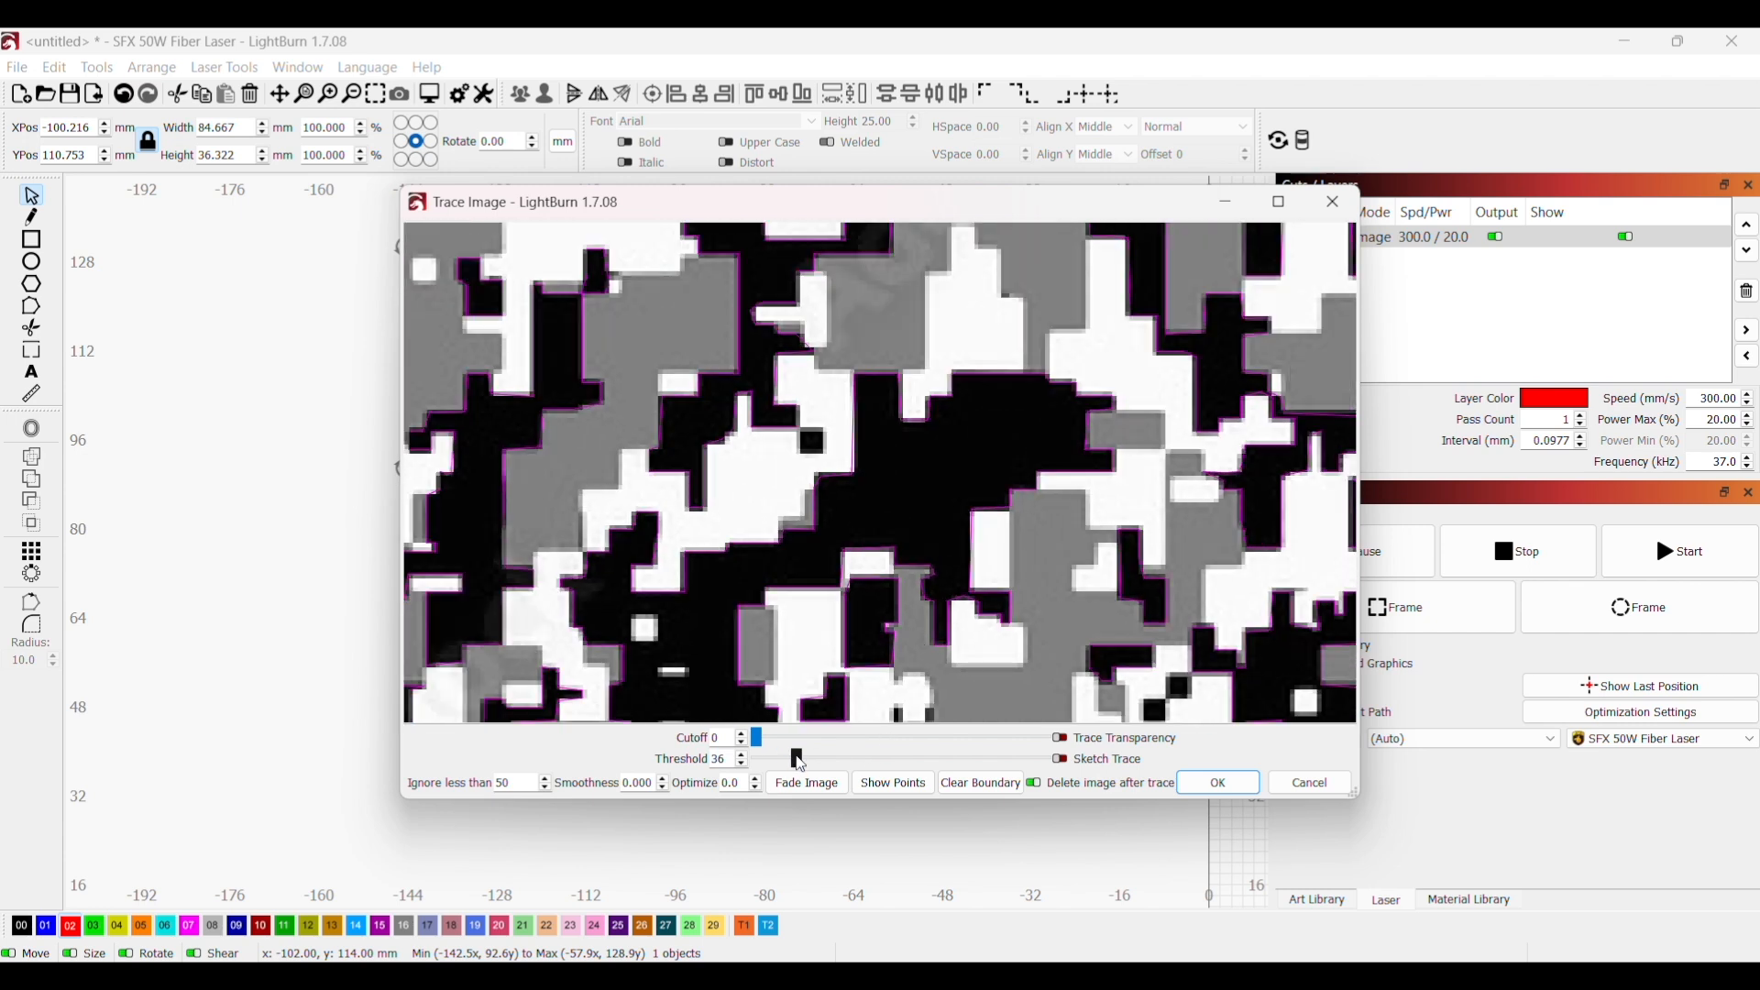
mouse_move(803, 764)
left_mouse_down()
mouse_move(921, 761)
mouse_move(886, 757)
left_mouse_up()
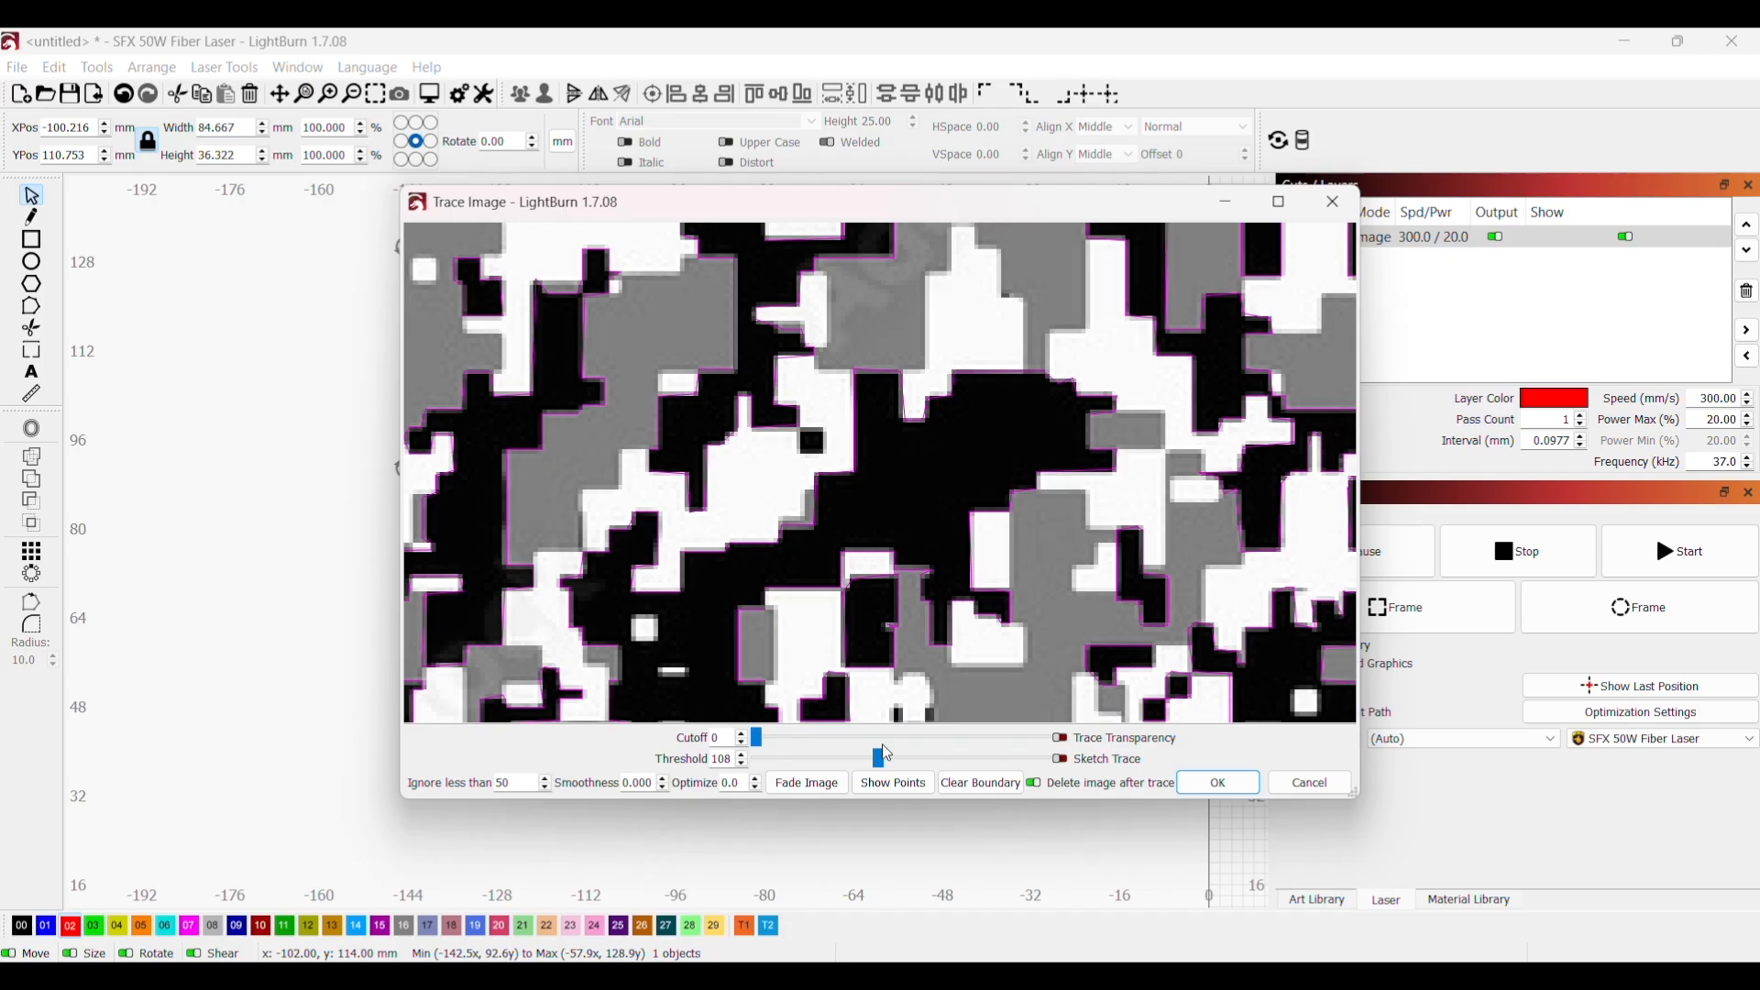
left_click(1204, 781)
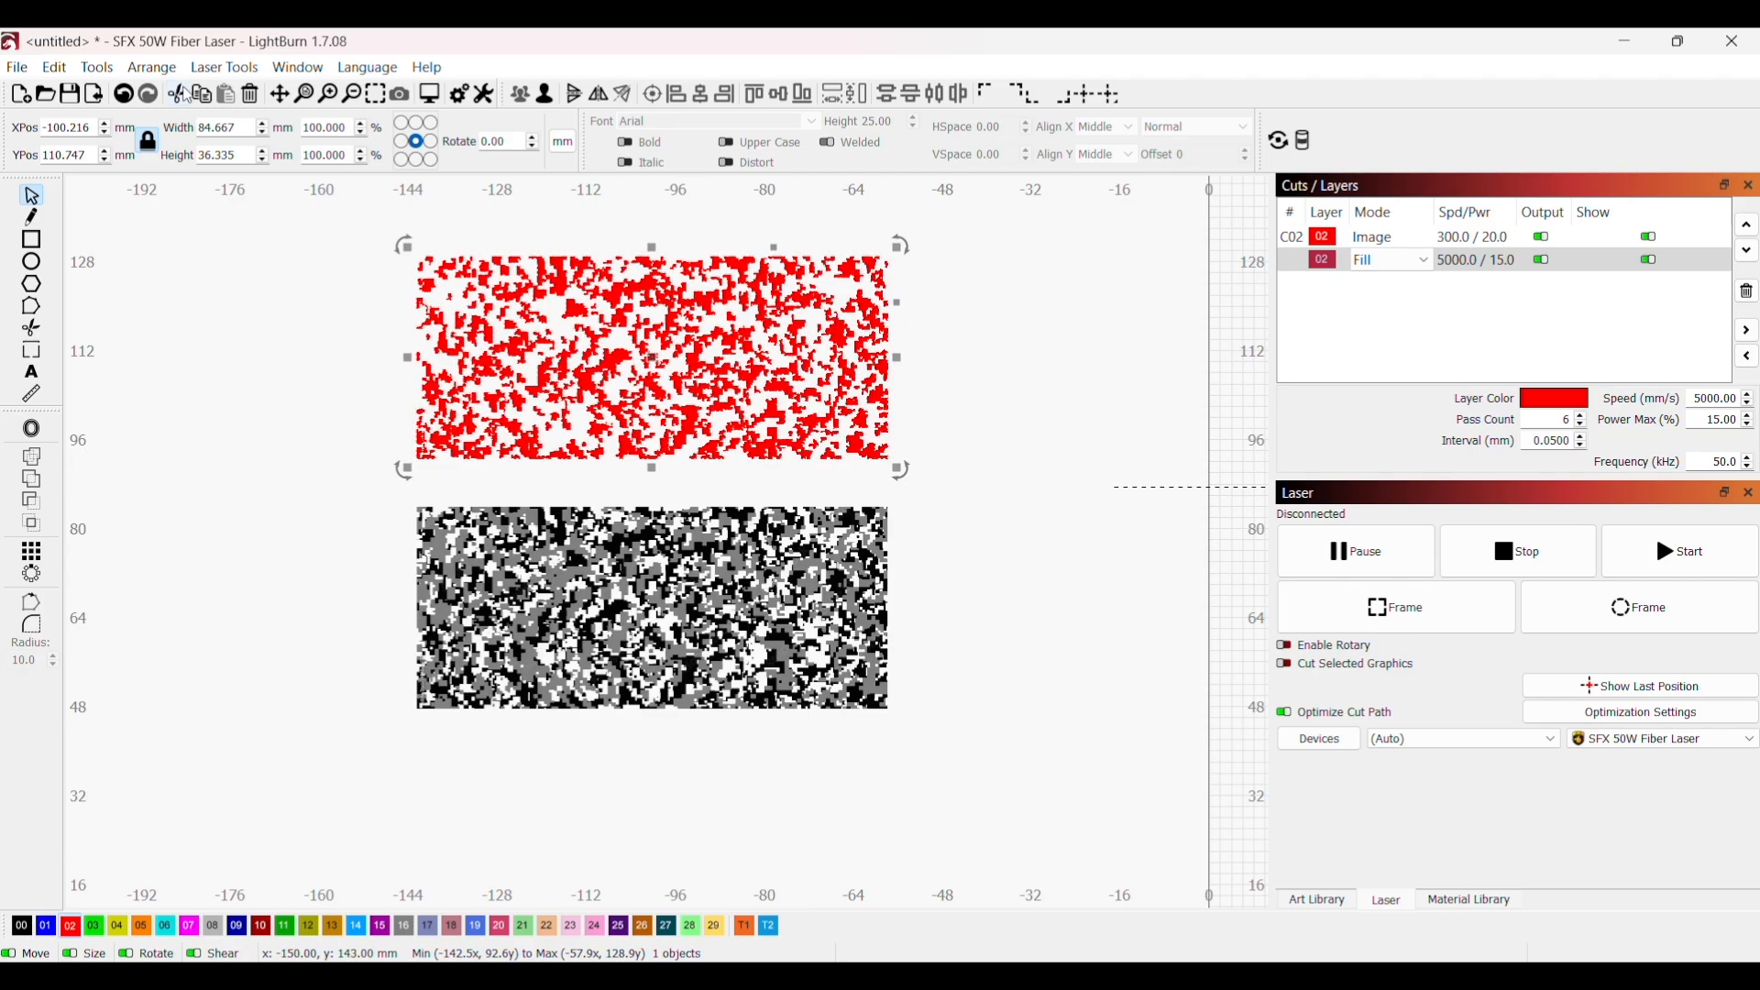
Step: Check the traced artwork for unclosed paths by selecting all open shapes
left_click(55, 68)
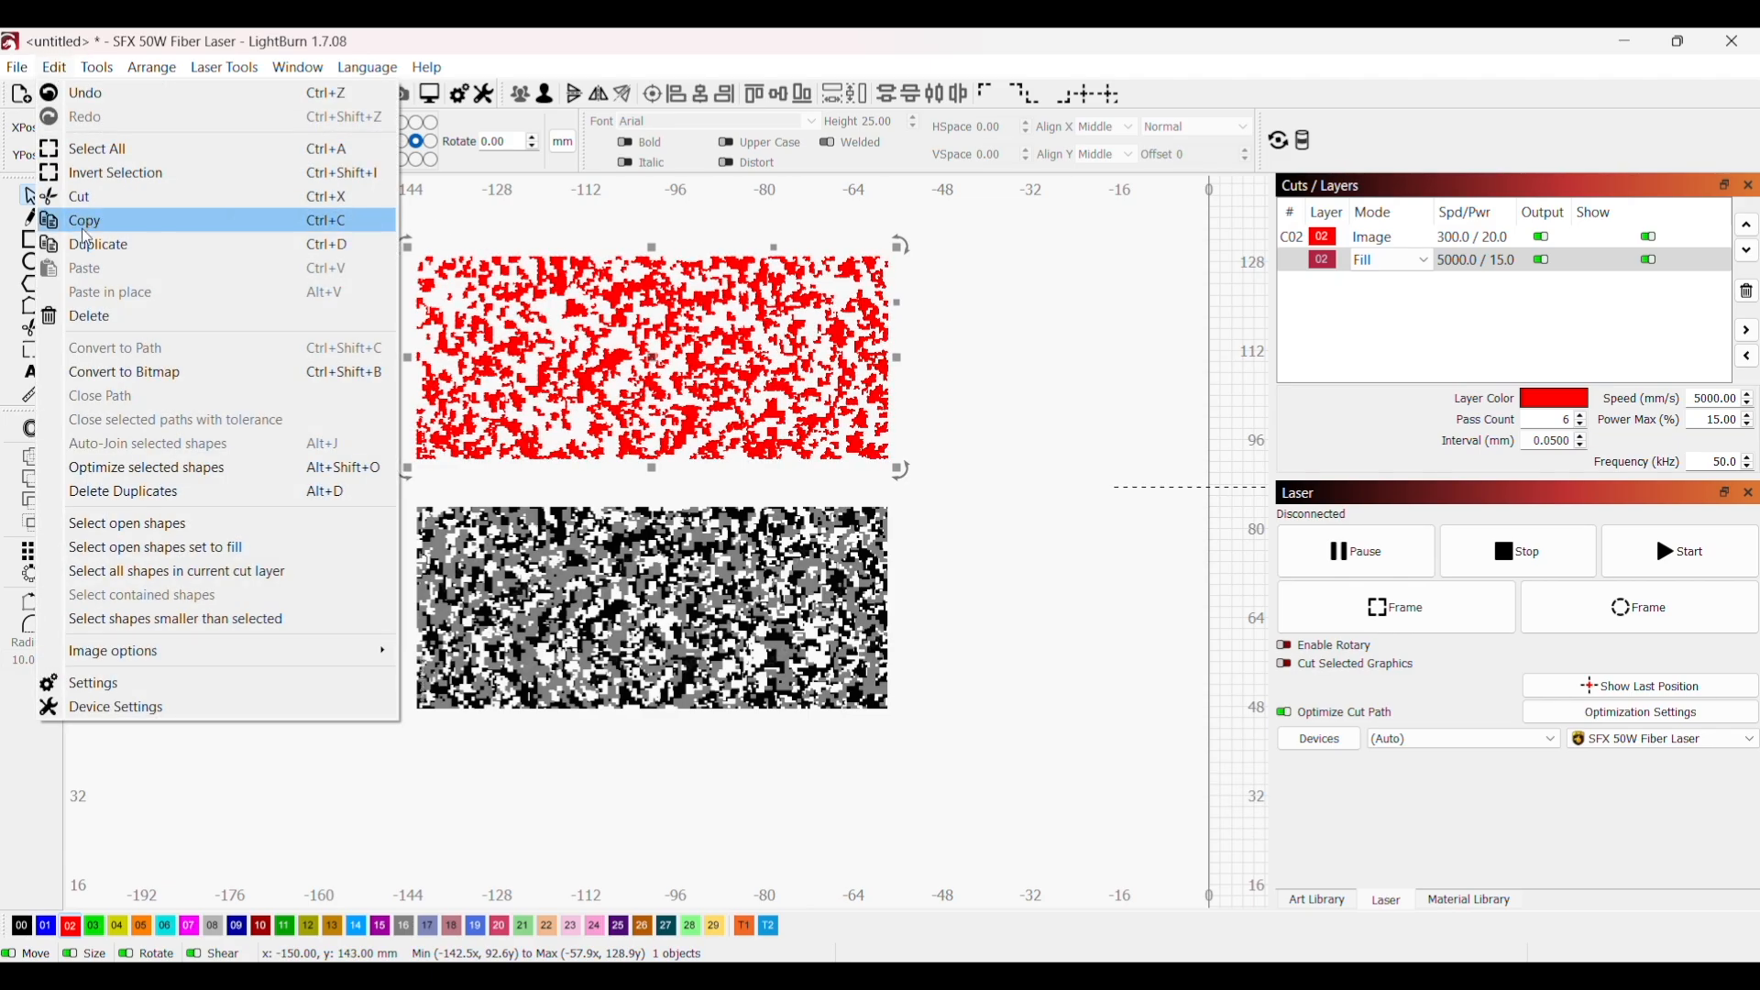
left_click(138, 527)
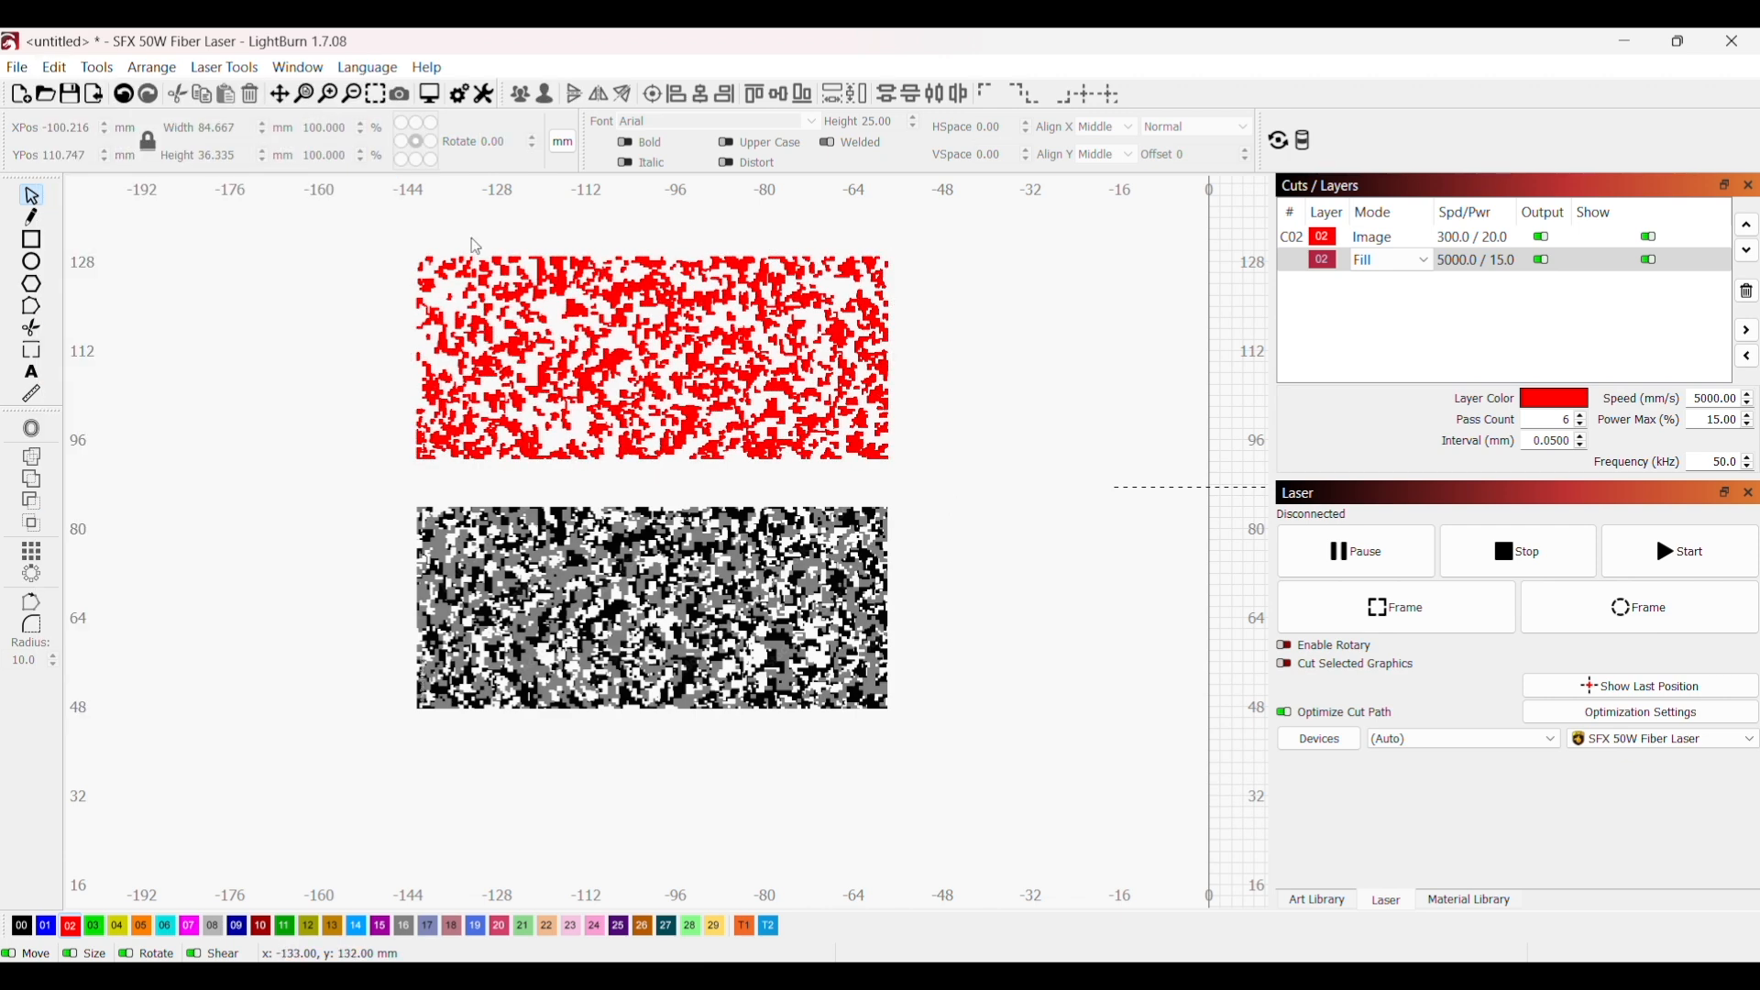
left_click(55, 68)
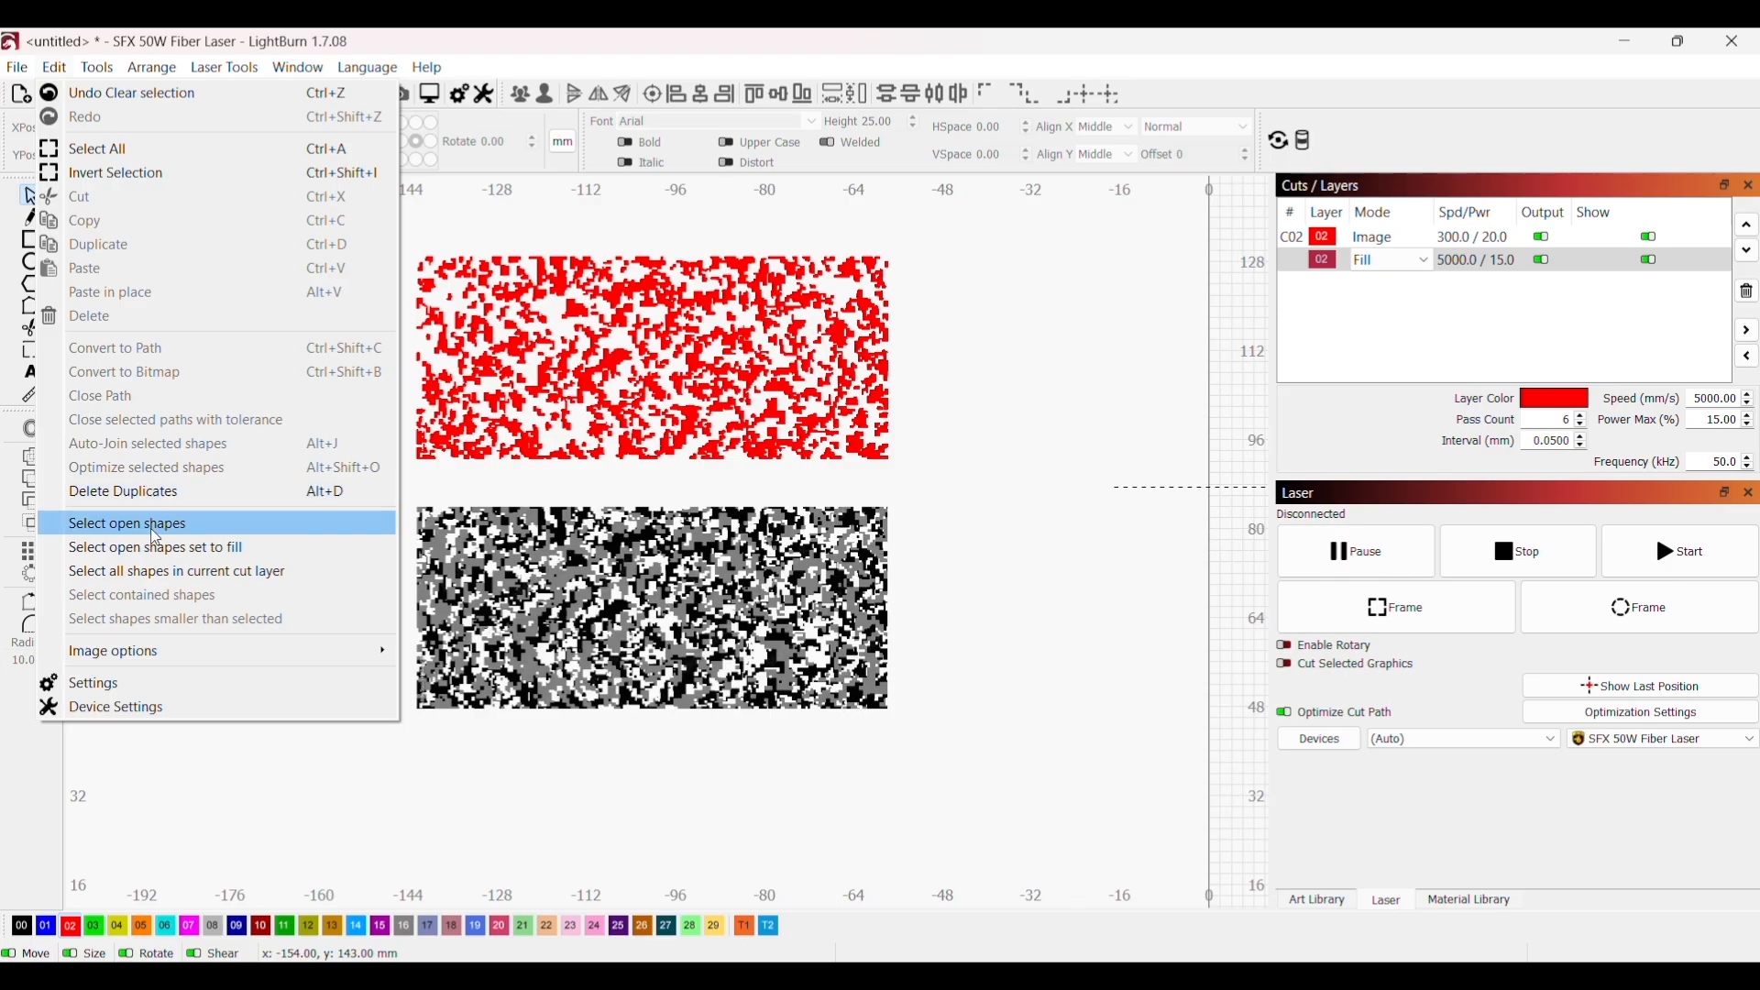
left_click(154, 526)
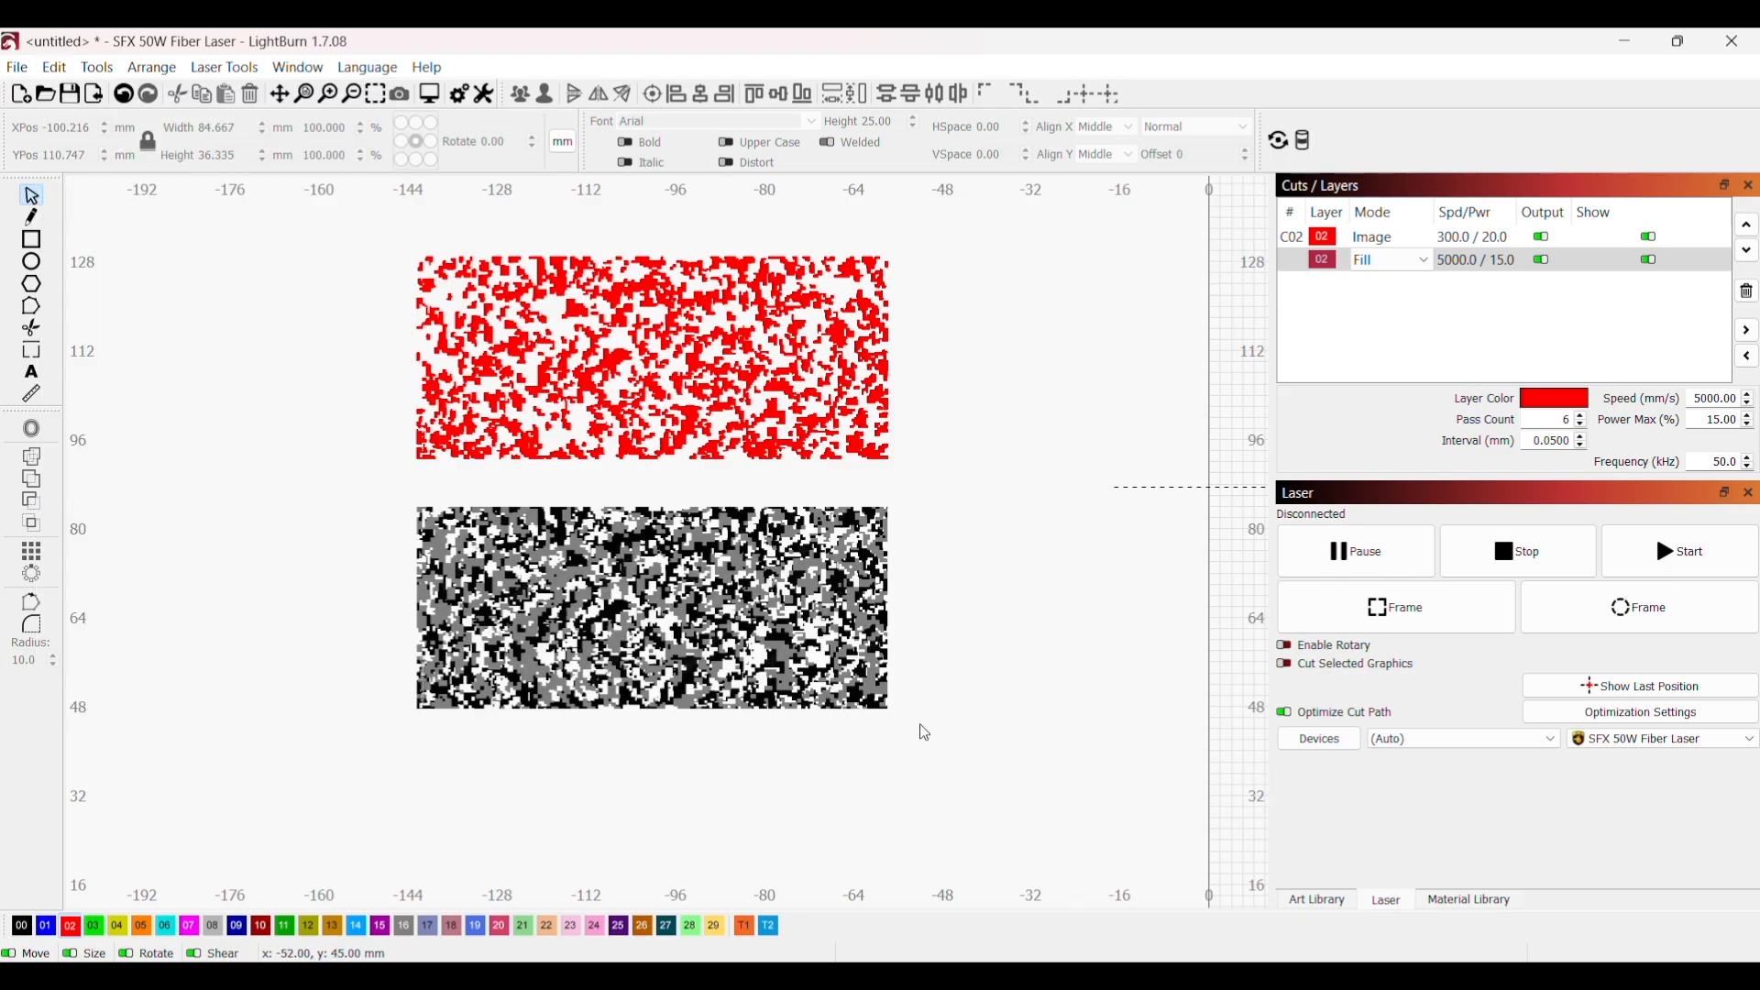
Step: Start an image trace of the lower camo image with Ignore less than 50, Smoothness 0 and Optimize 0
left_click(688, 631)
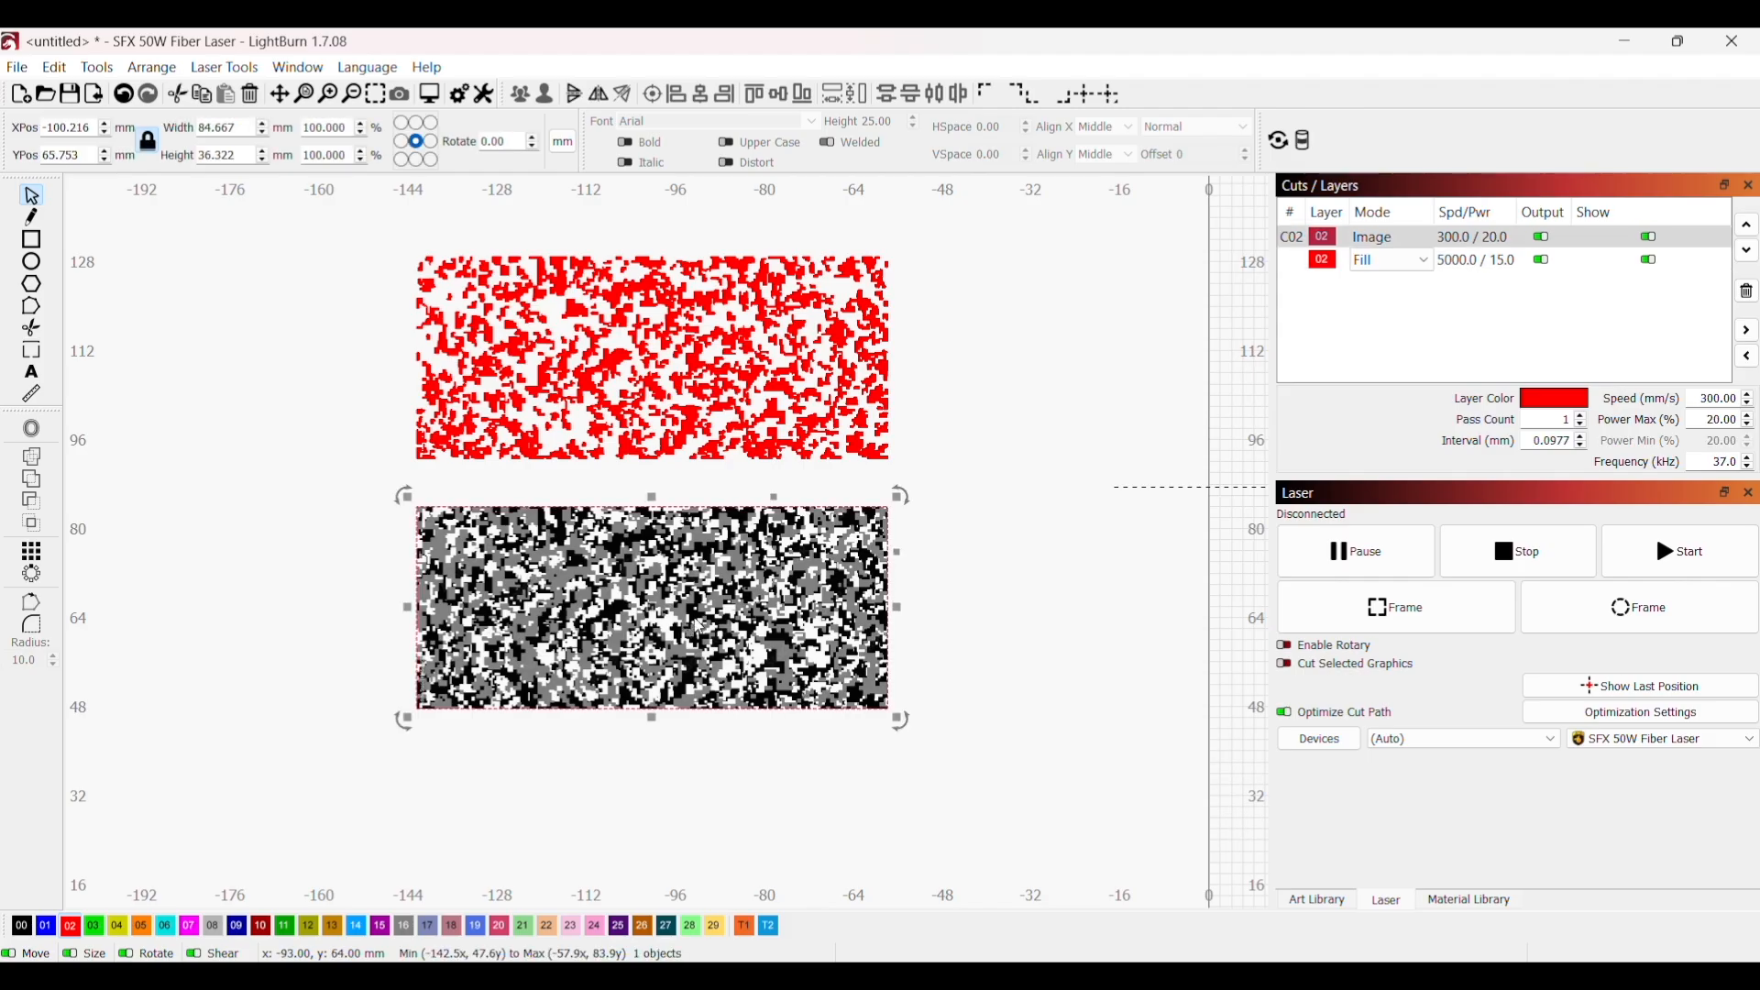
right_click(692, 613)
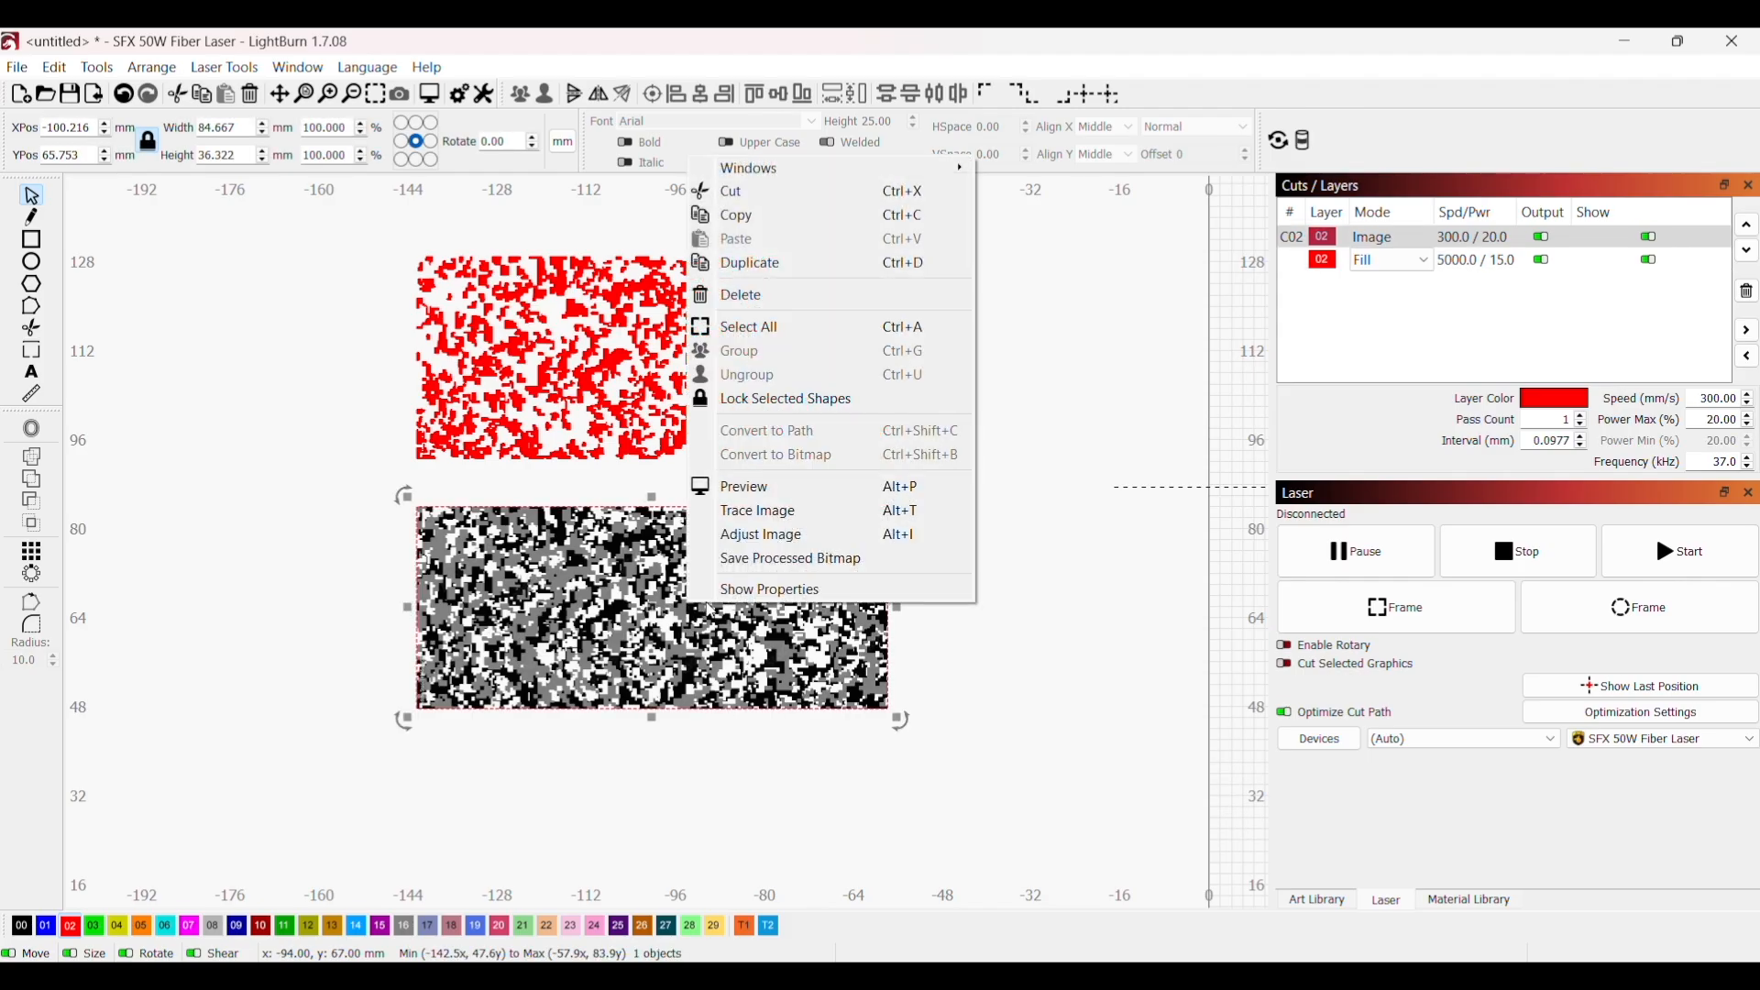
left_click(750, 519)
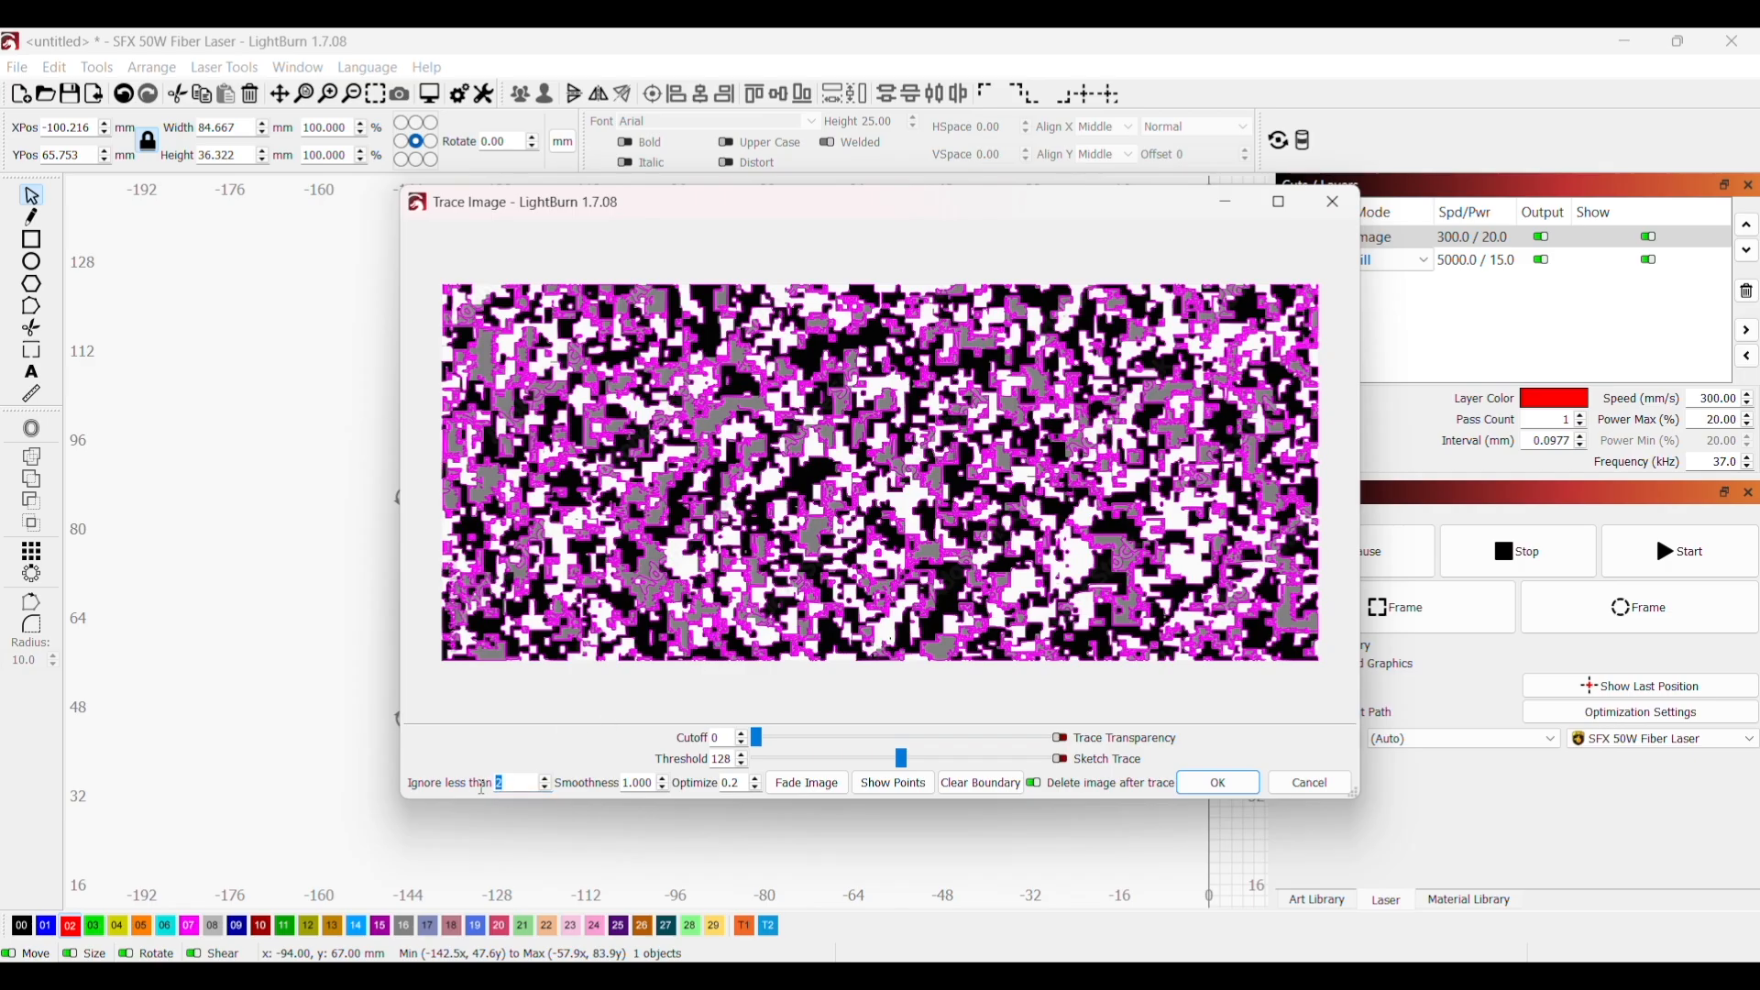
type("50")
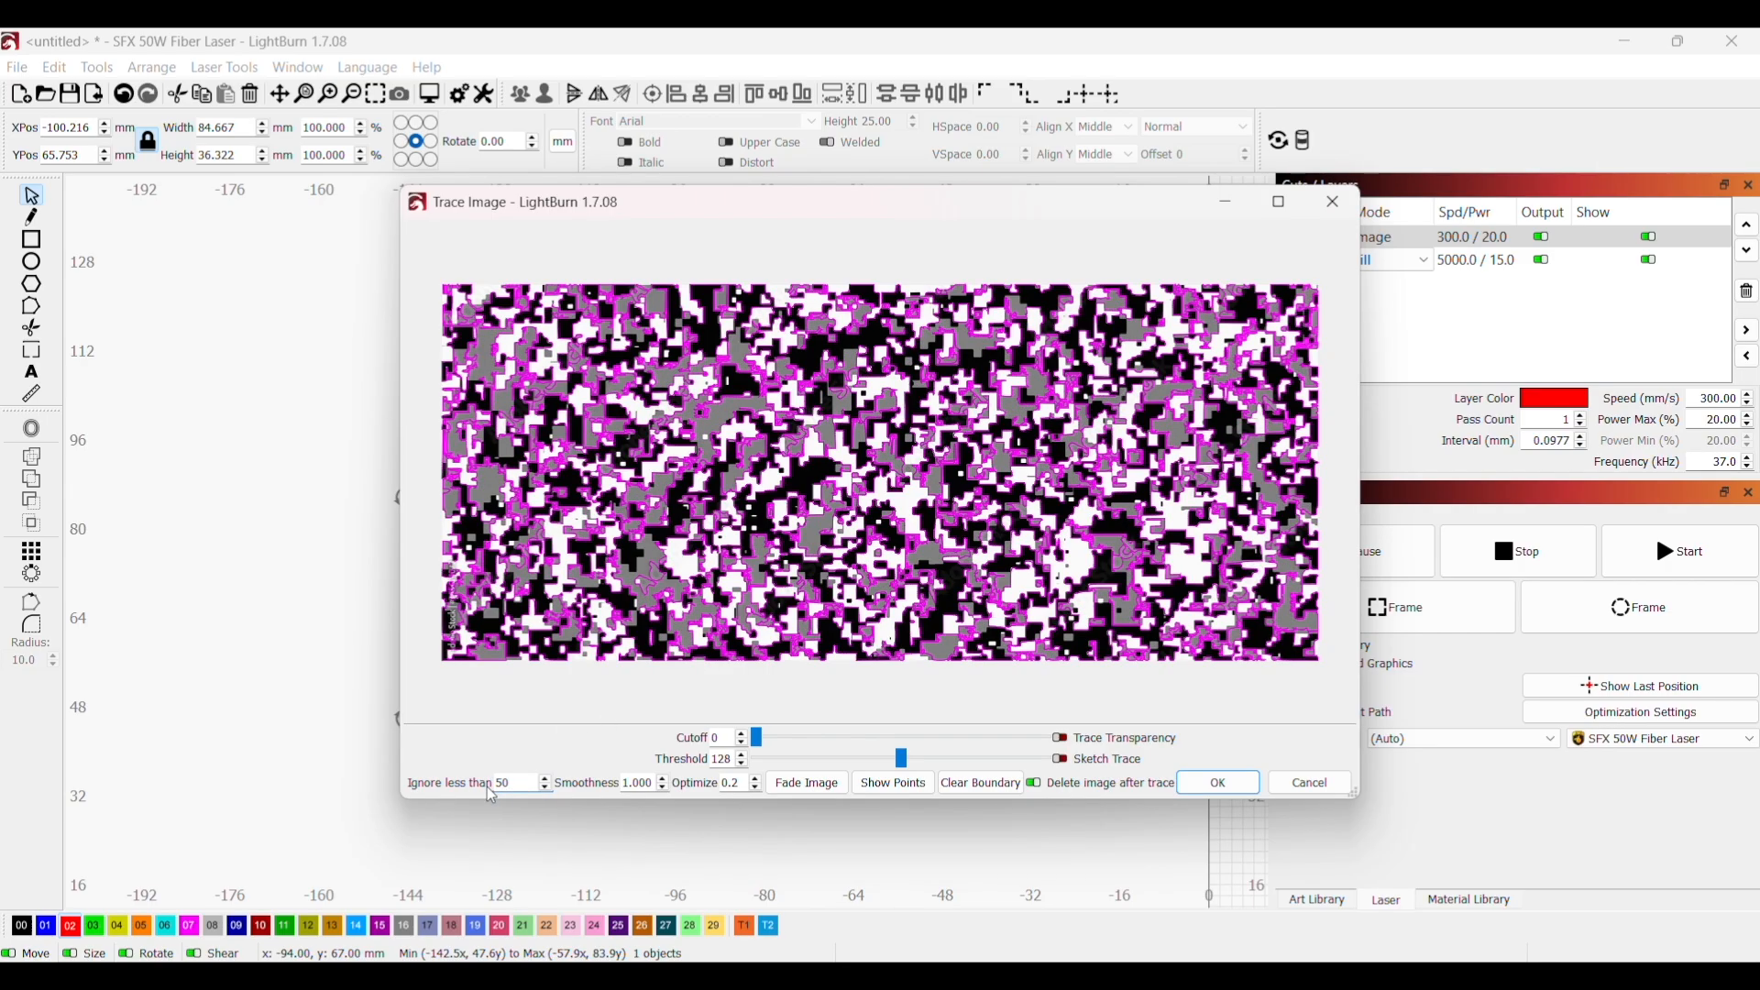
left_click_drag(653, 780, 620, 780)
type("0")
left_click_drag(739, 788, 723, 786)
Step: Set the trace cutoff to 113 and the threshold to 159 to isolate the gray areas, and apply the trace
left_click_drag(757, 737, 888, 734)
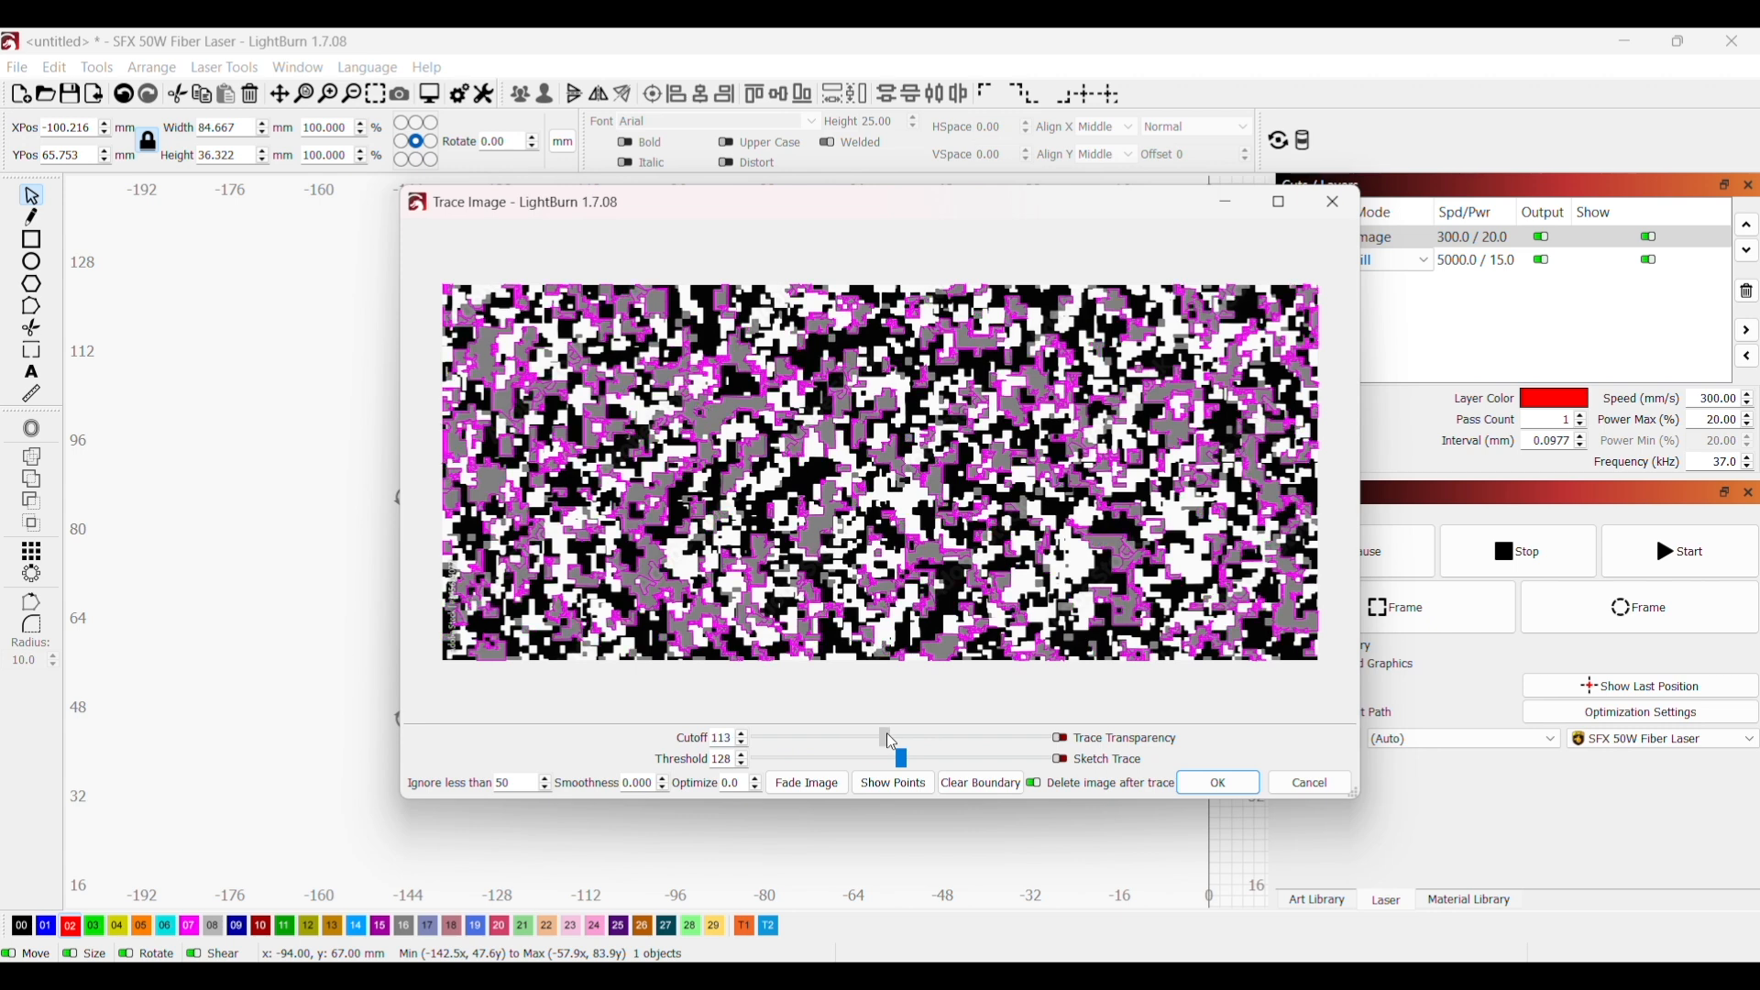
scroll(937, 504, "up", 4)
scroll(926, 576, "up", 2)
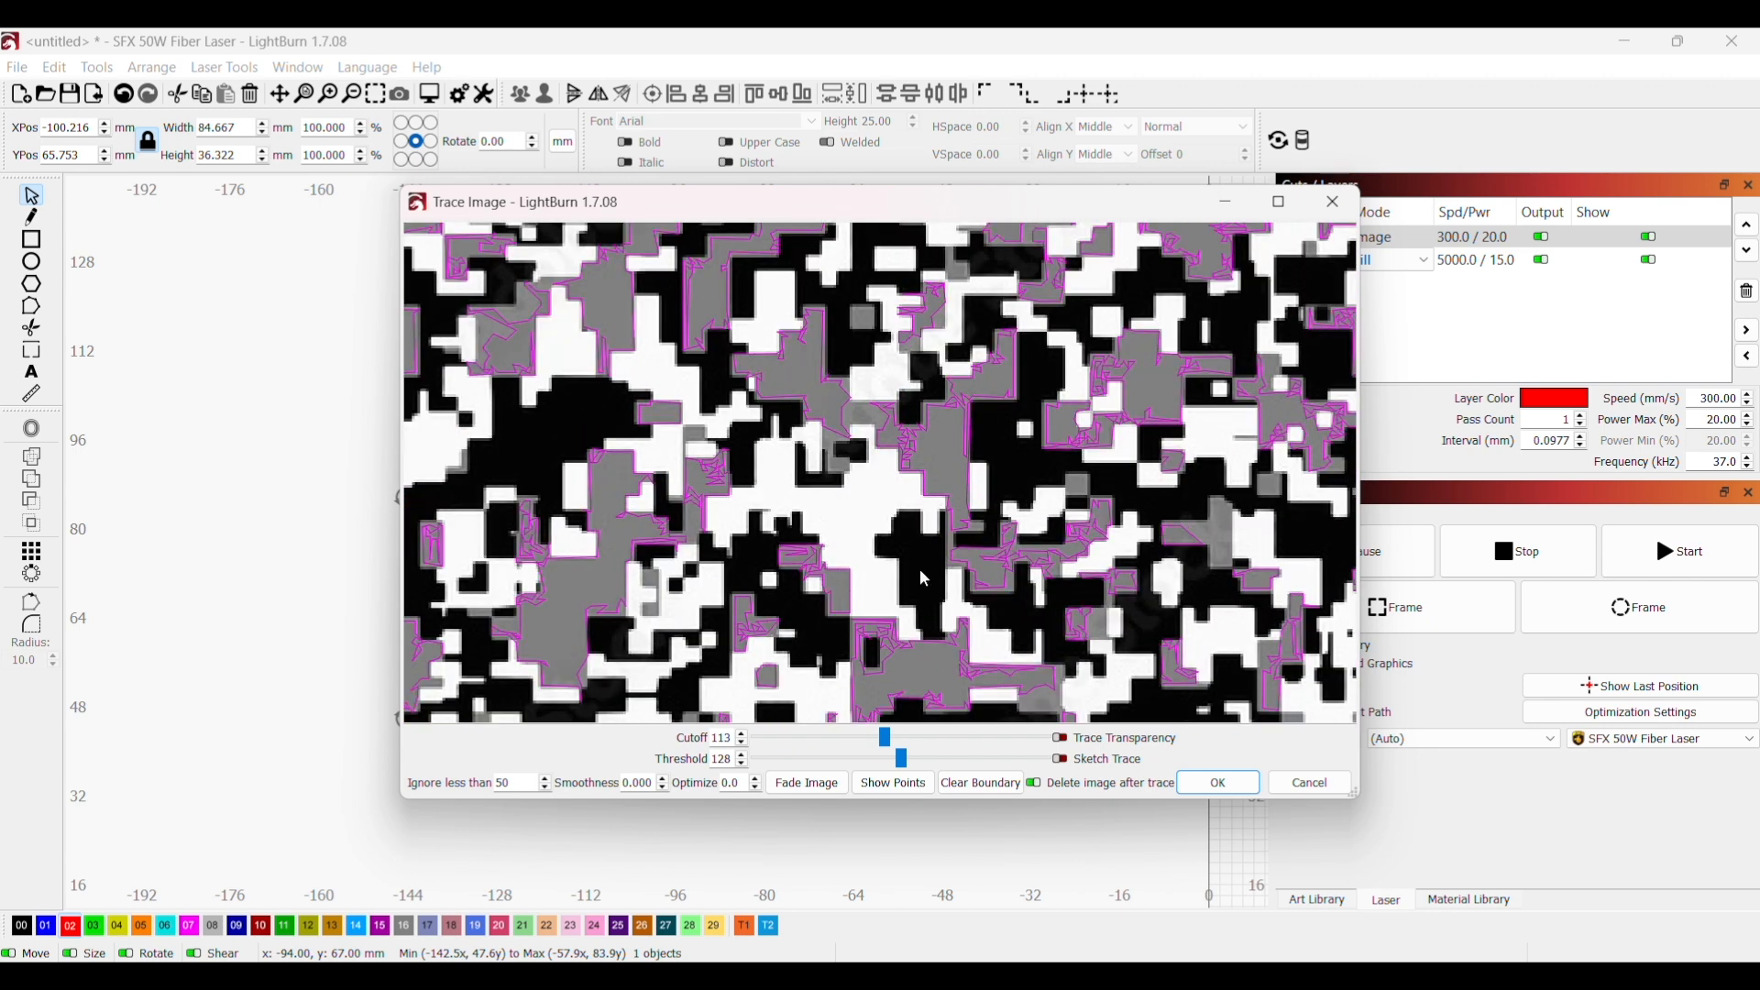
scroll(912, 642, "up", 2)
scroll(820, 623, "down", 5)
mouse_move(903, 759)
left_mouse_down()
mouse_move(924, 778)
mouse_move(934, 764)
left_mouse_up()
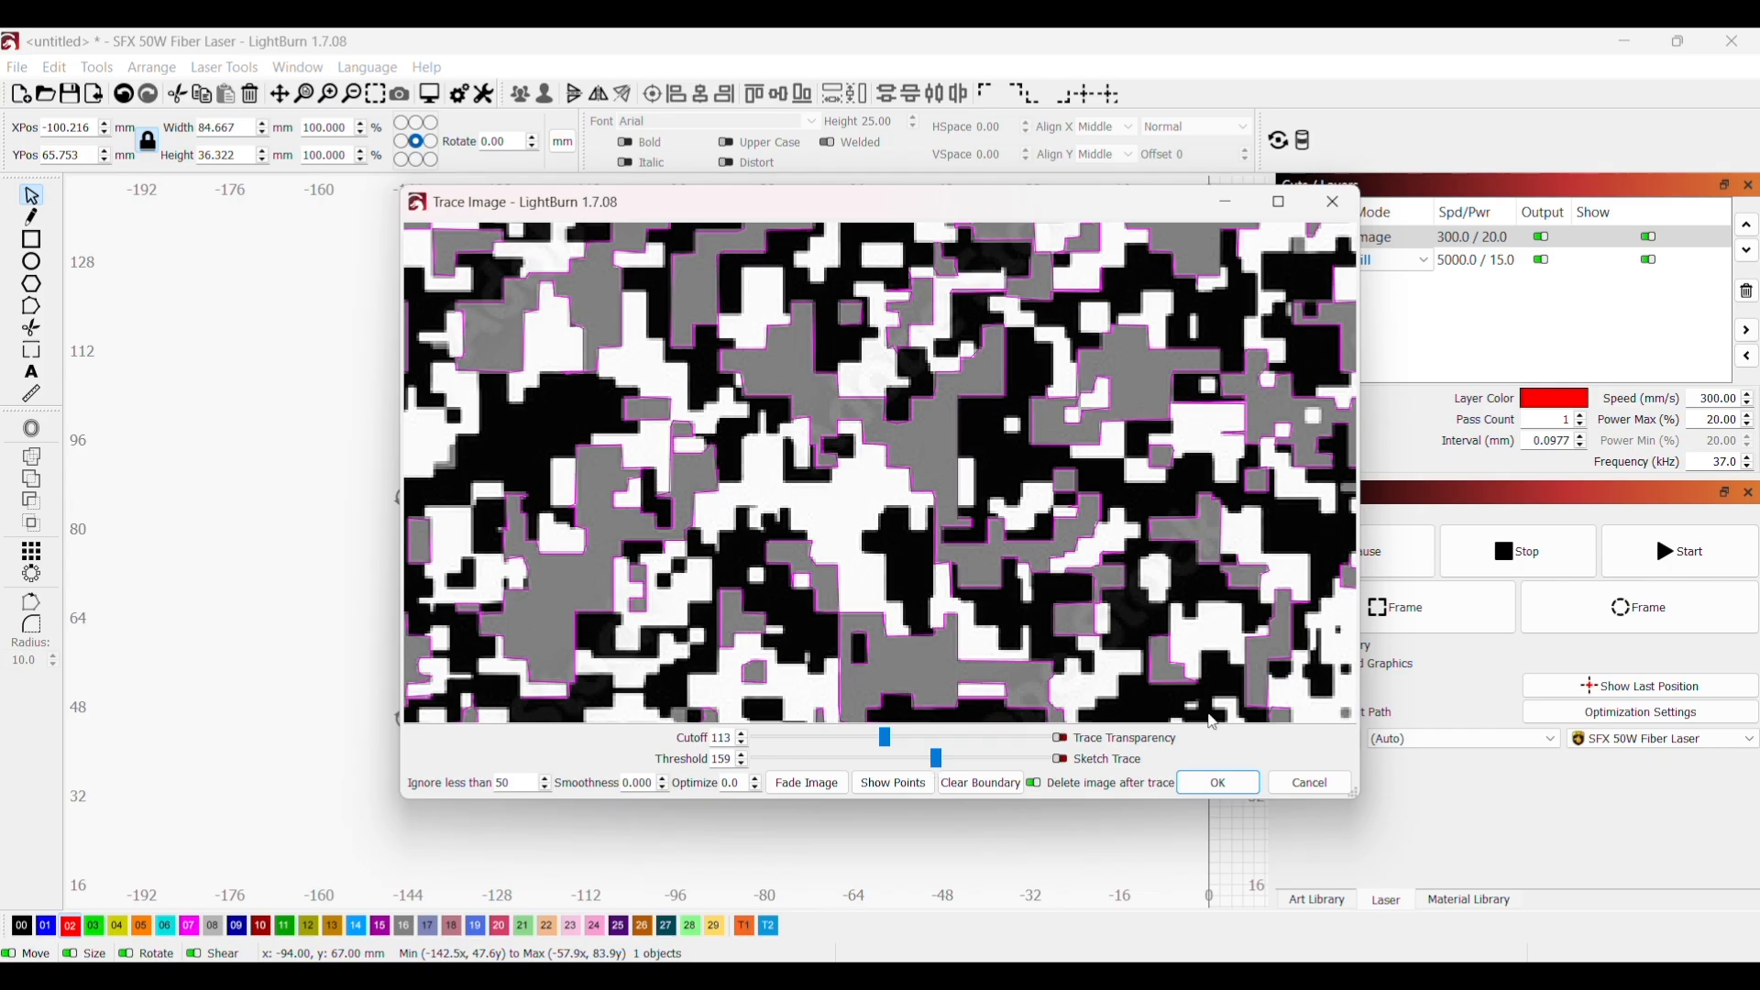
left_click(1218, 791)
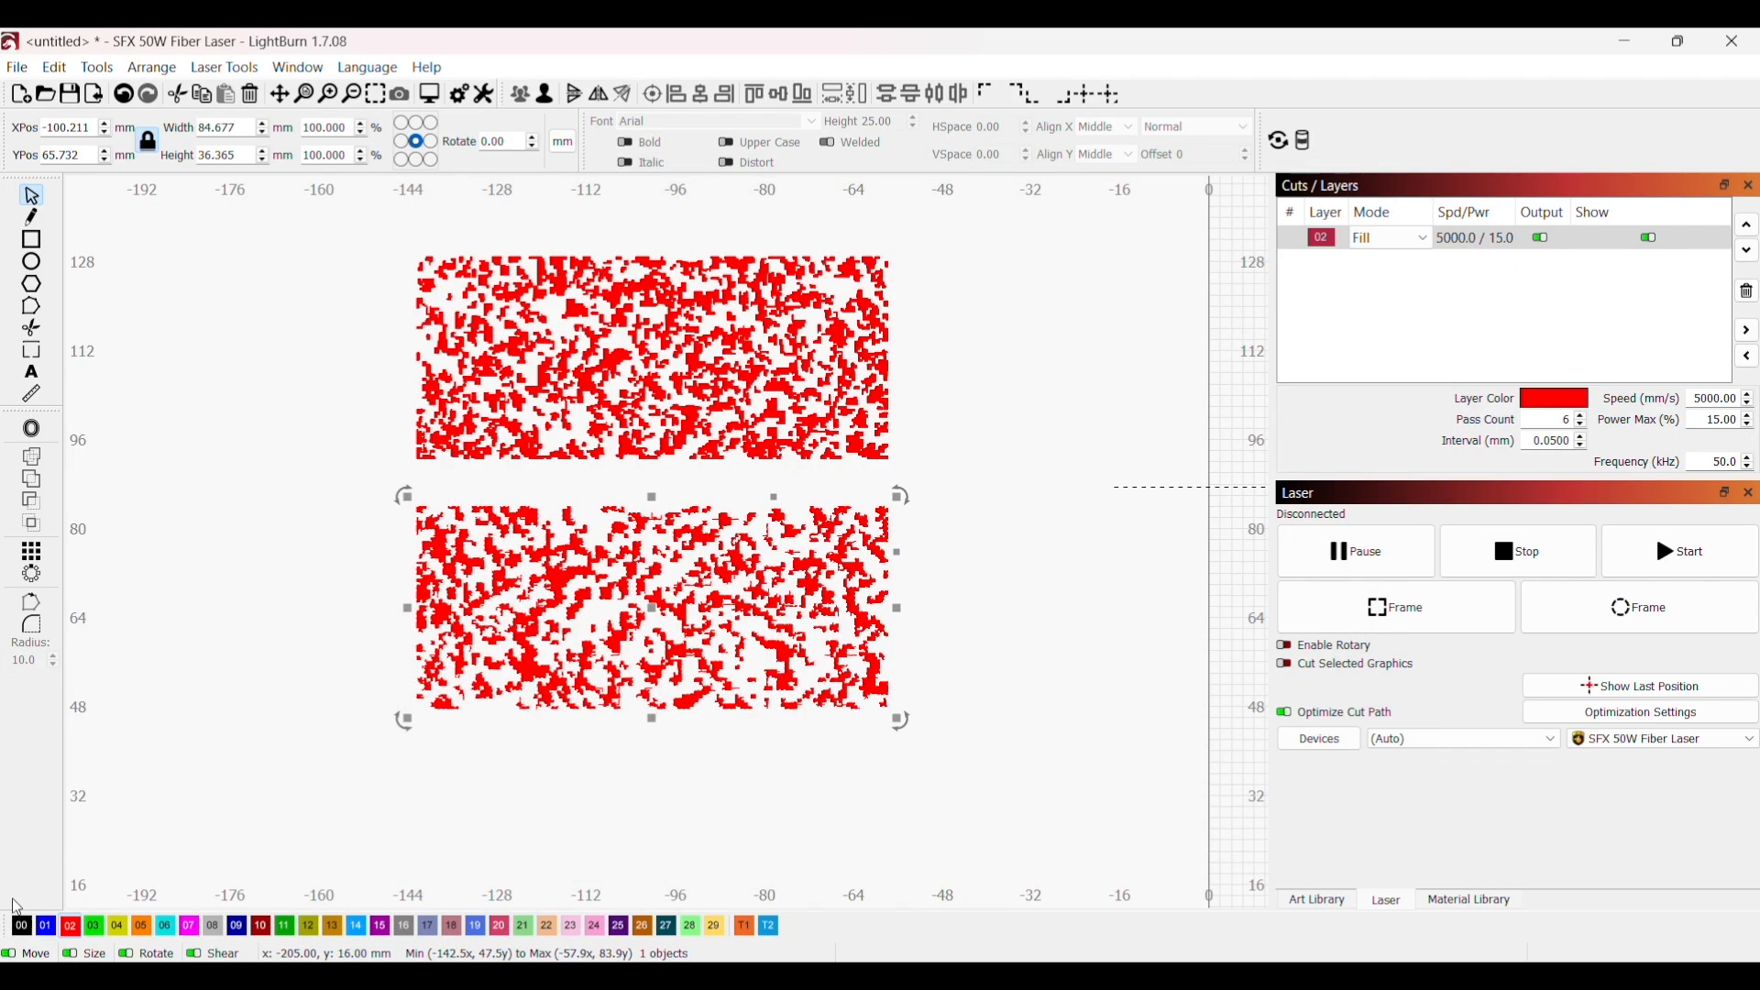
Step: Assign the lower trace to blue layer 01 and check the artwork for open shapes
left_click(51, 929)
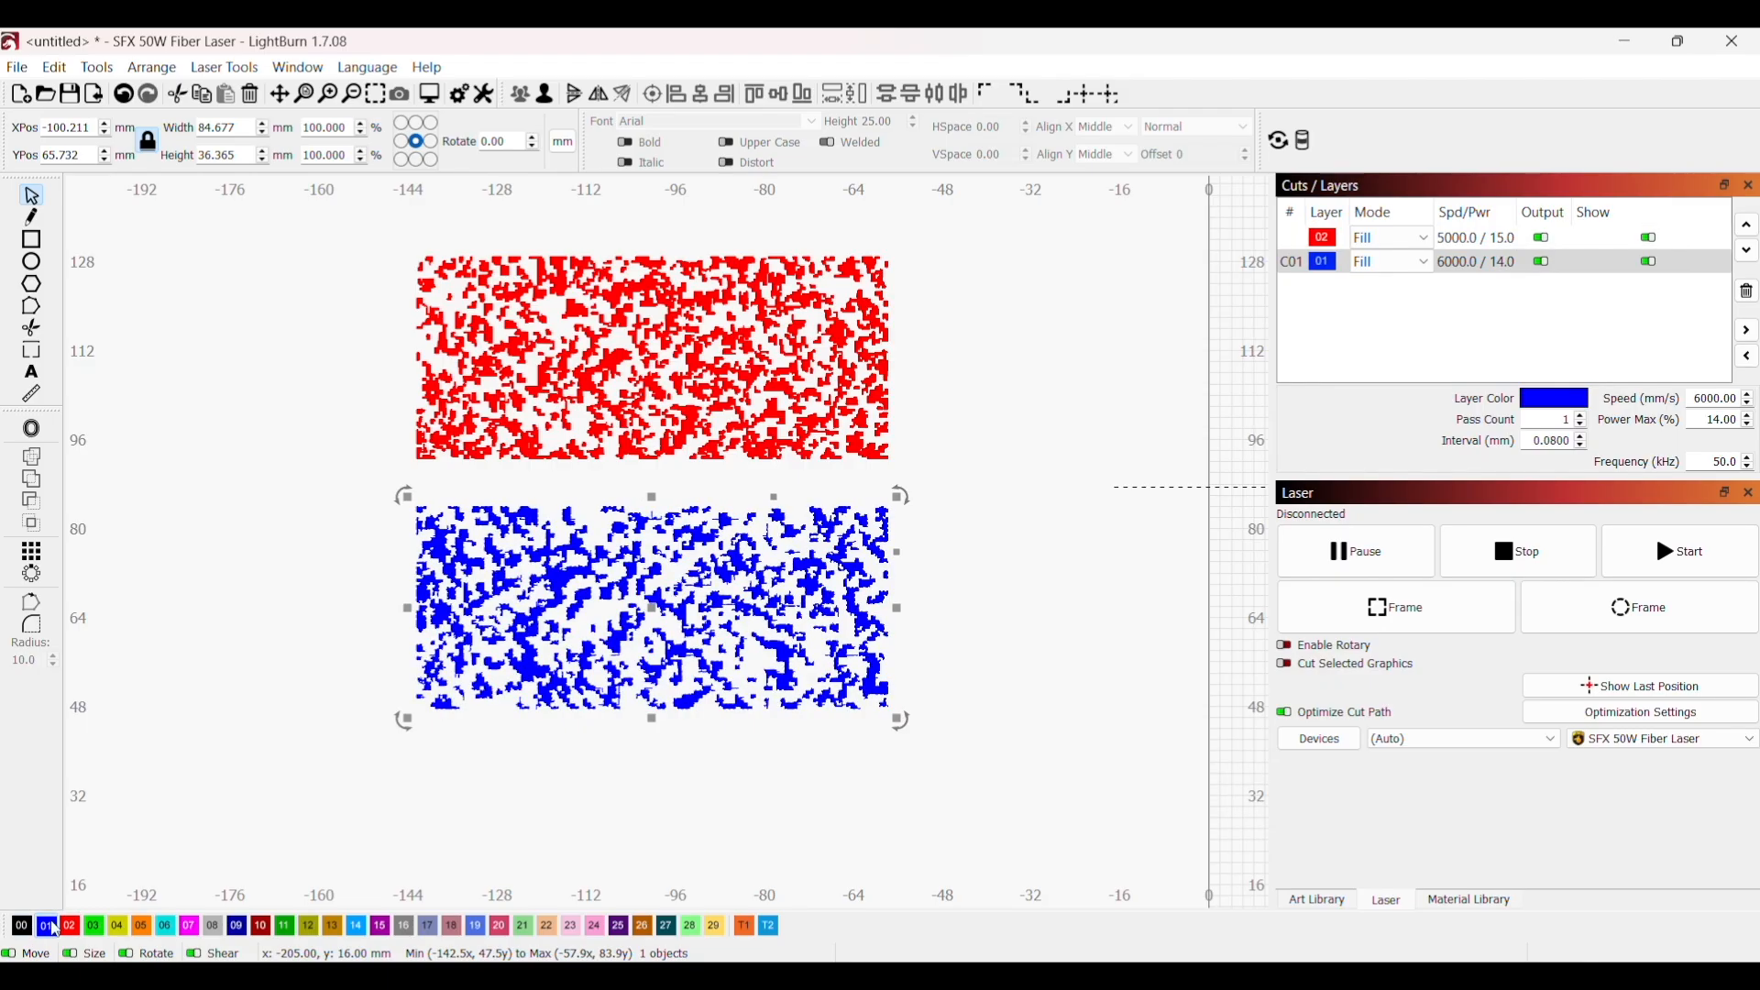
left_click(334, 536)
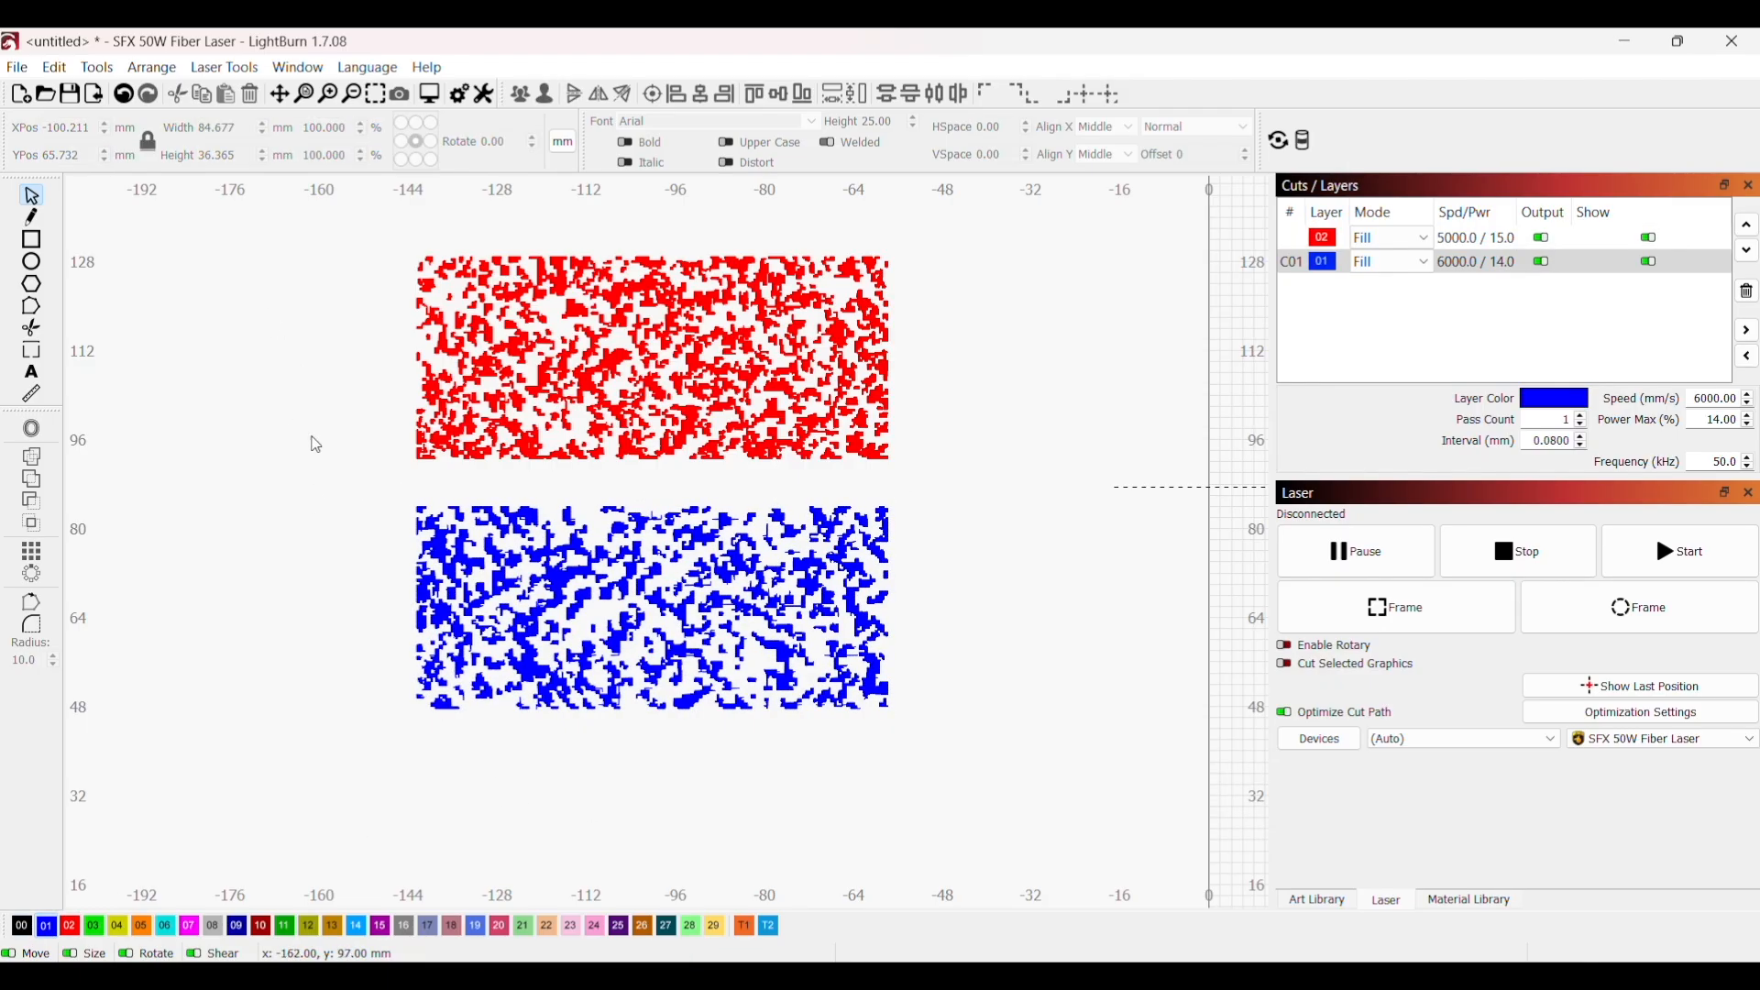
left_click(69, 71)
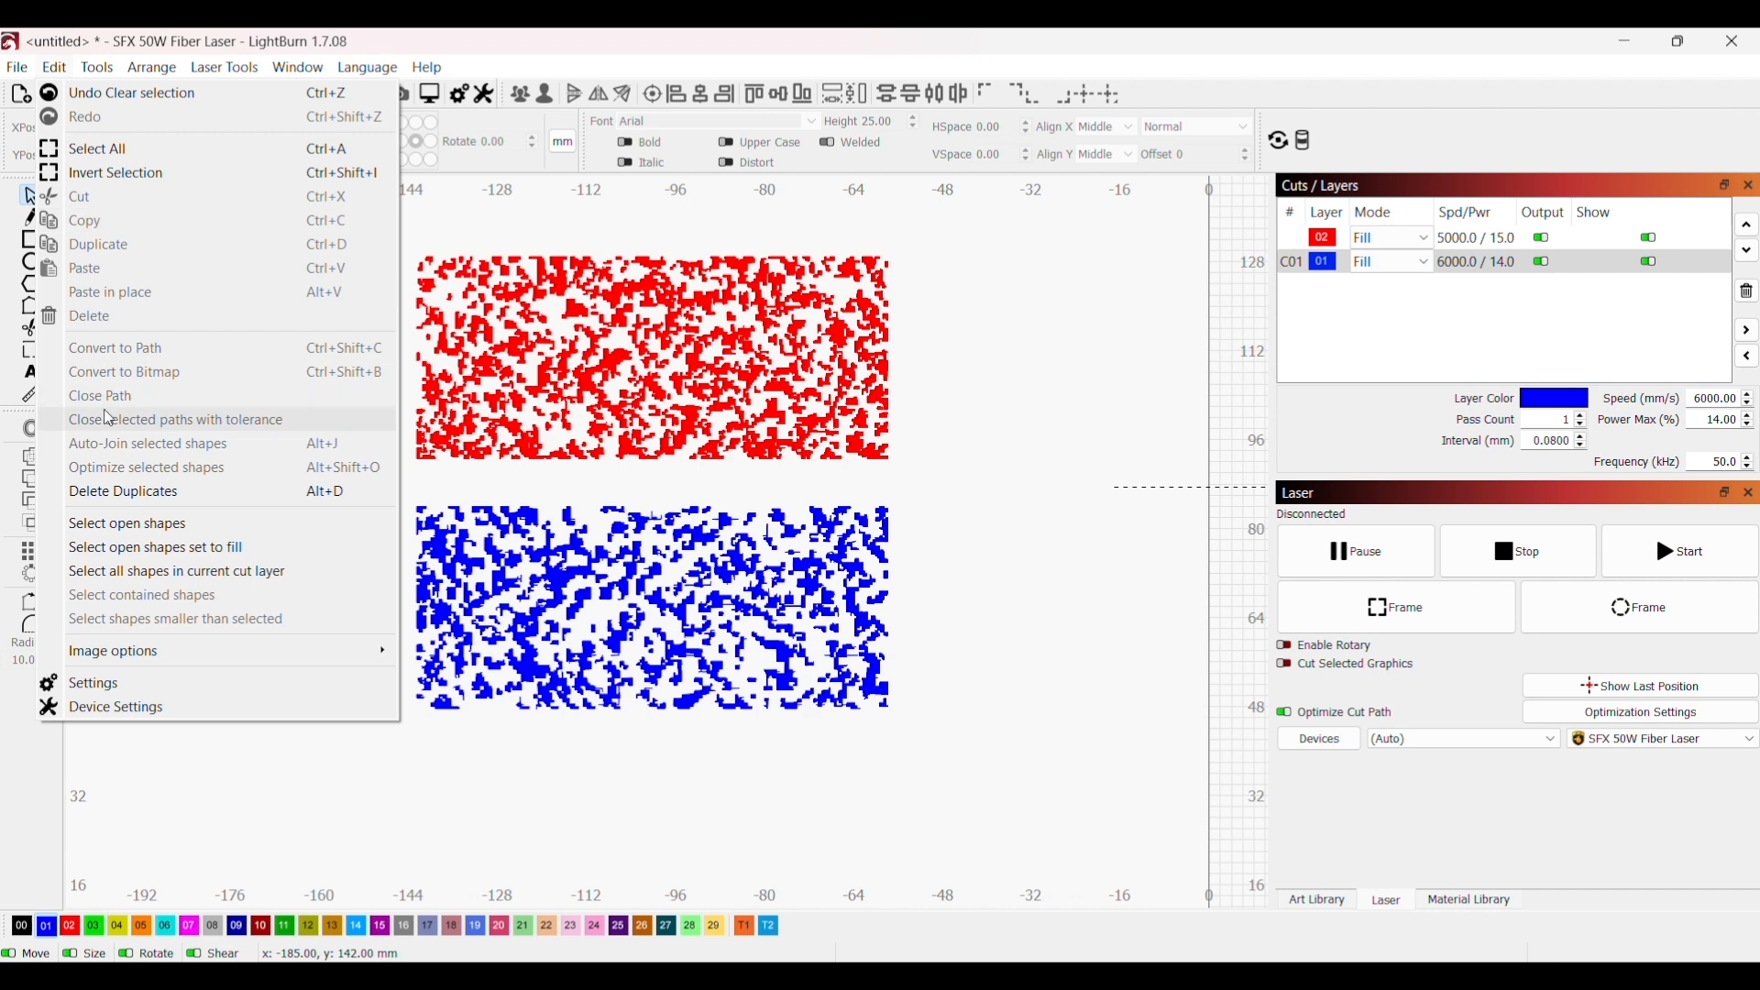
left_click(152, 537)
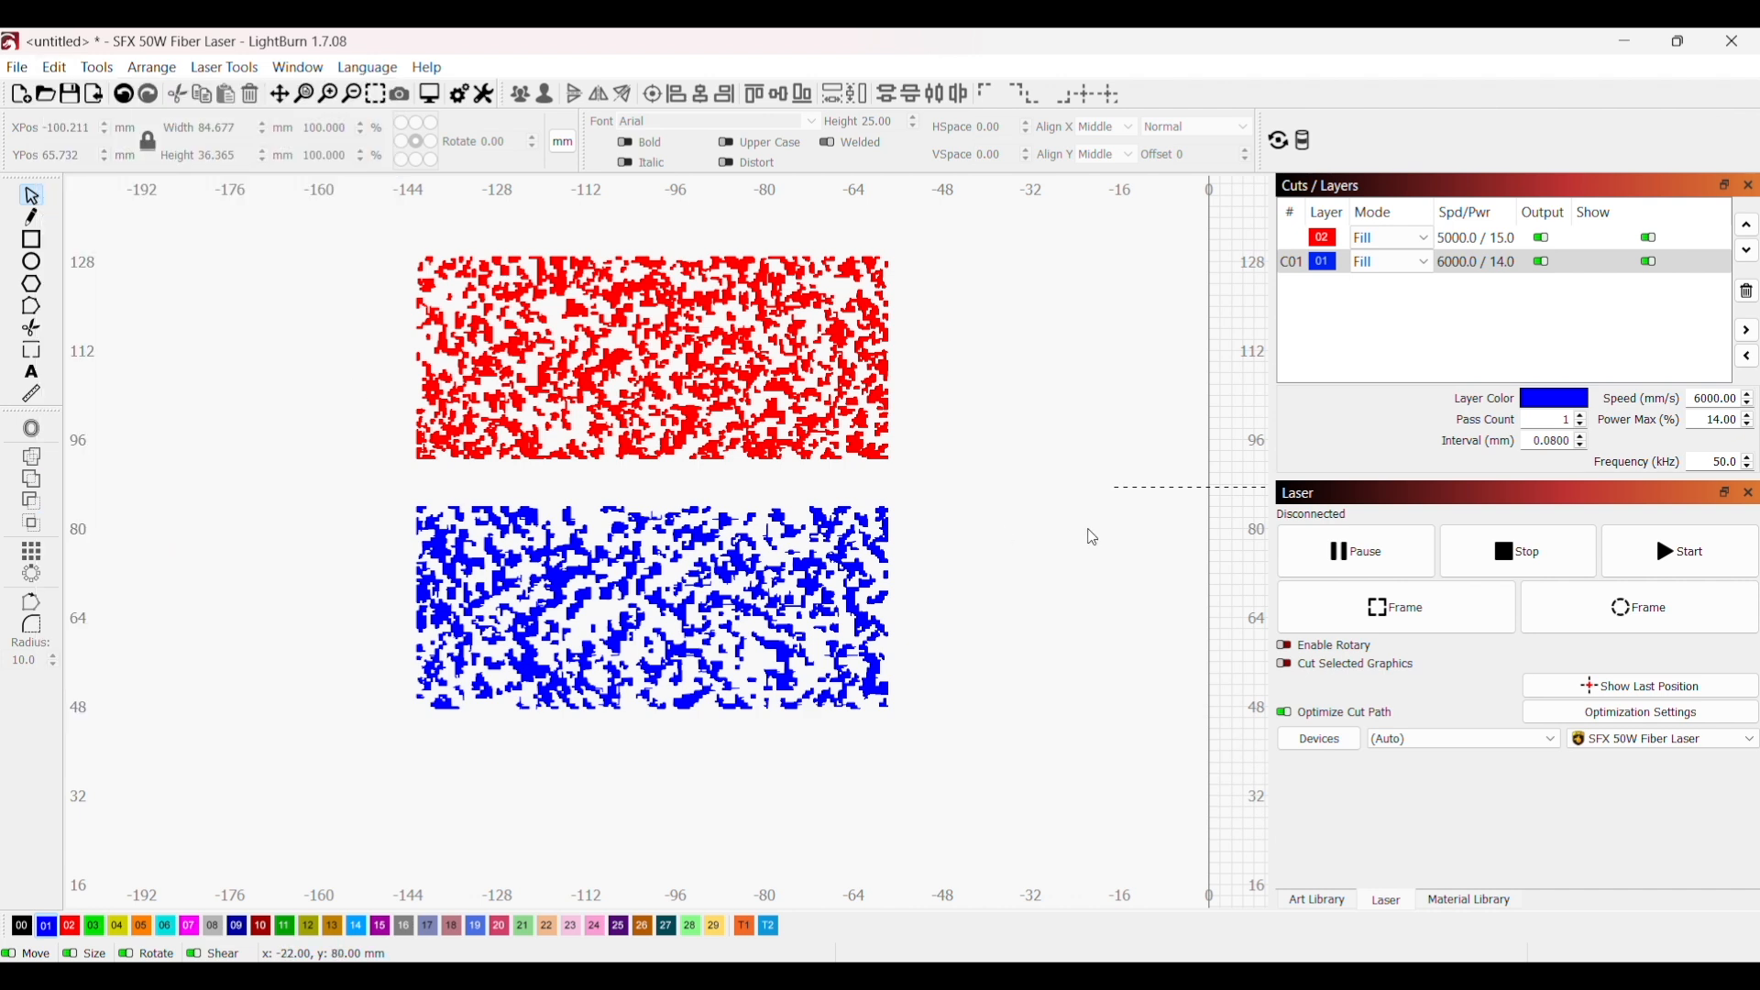
Step: Align the red and blue traces on both their vertical and horizontal centers and group them
left_click_drag(918, 760, 323, 223)
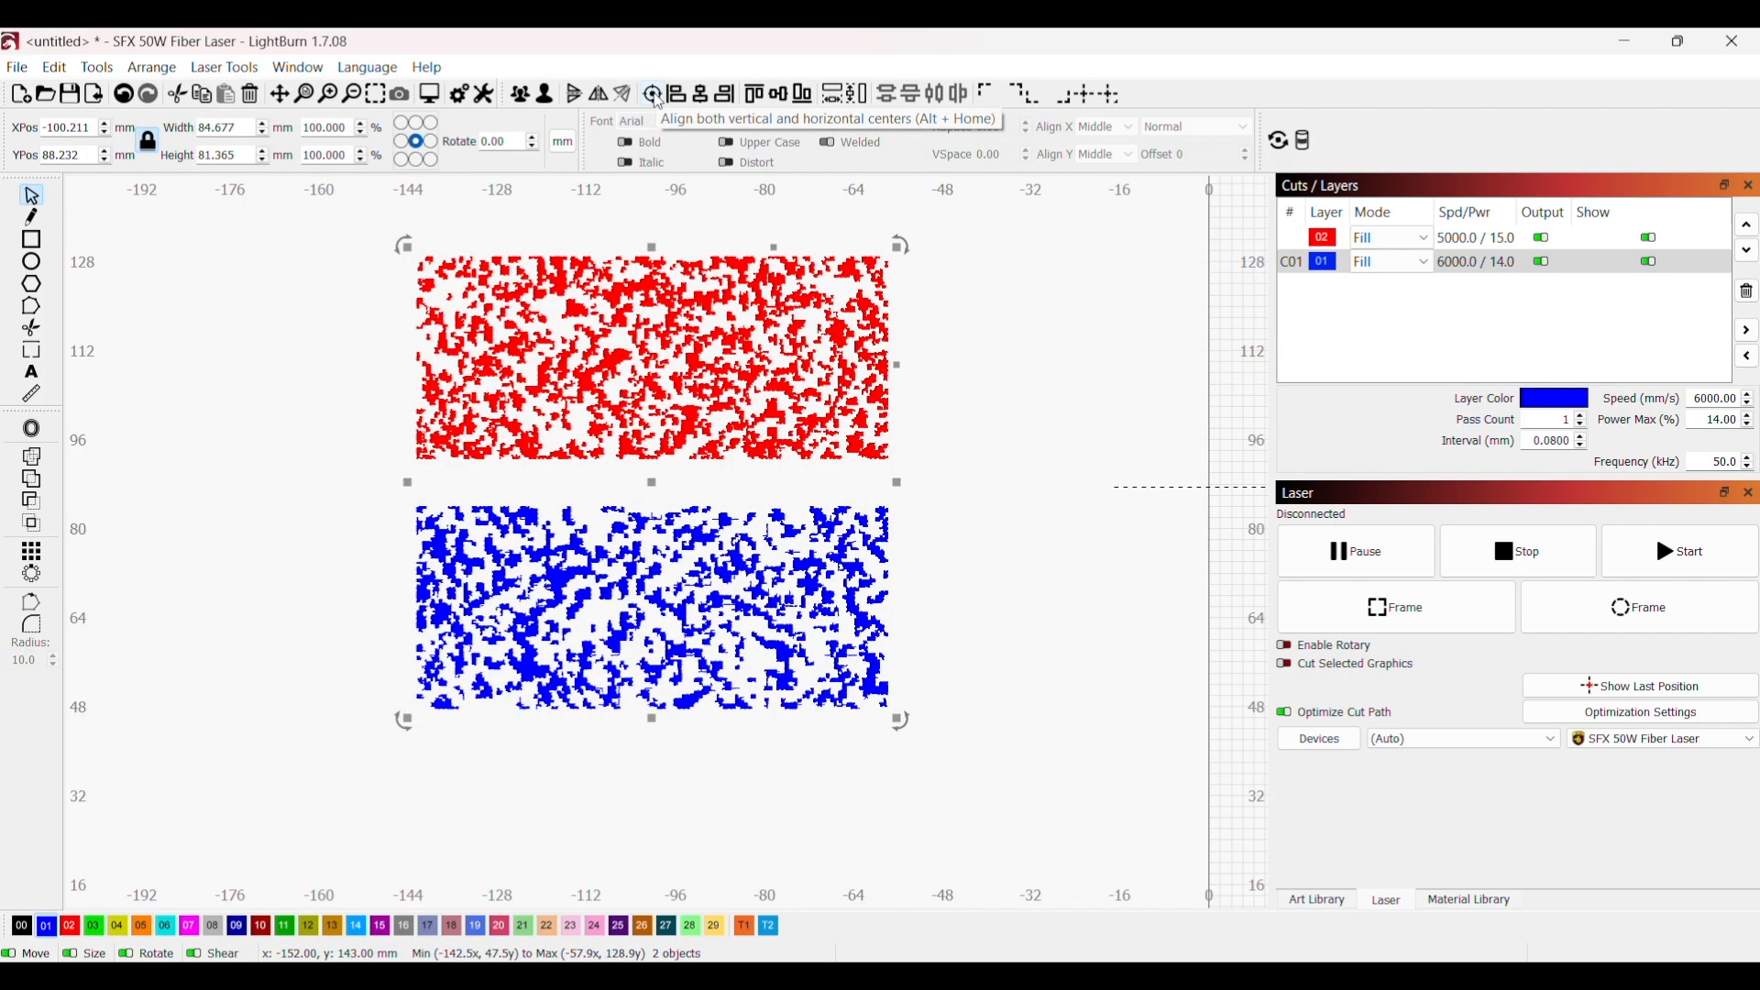
left_click(657, 98)
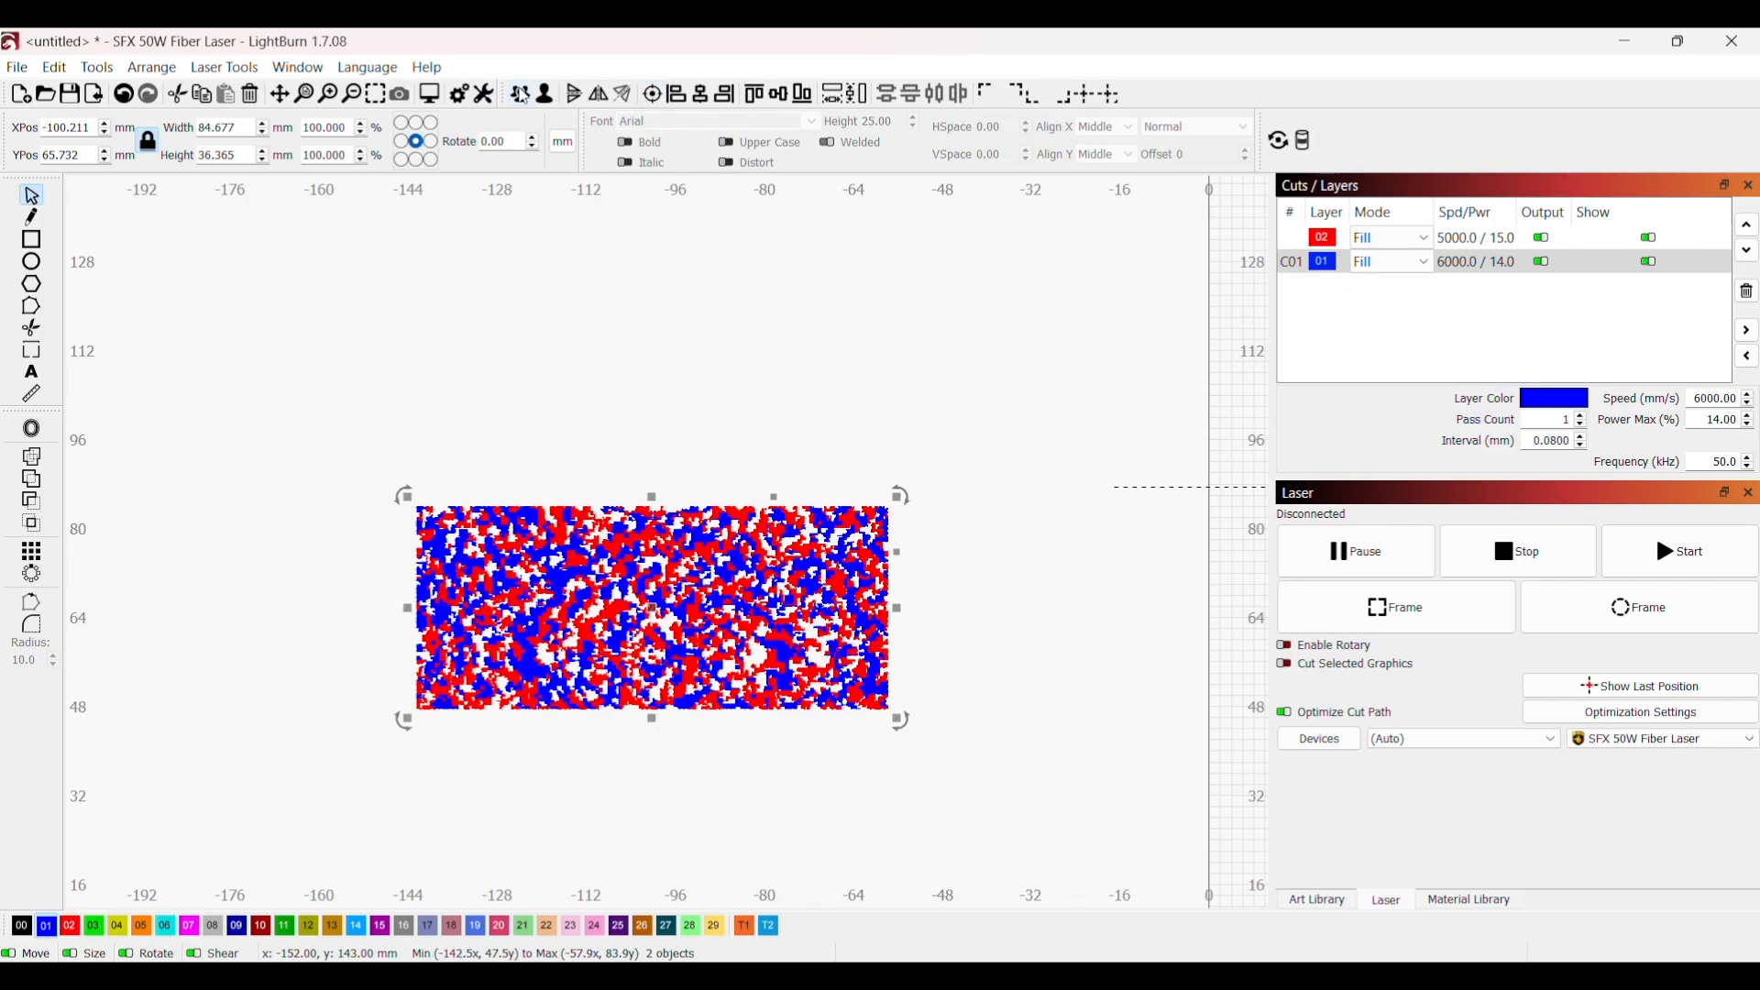
left_click(528, 97)
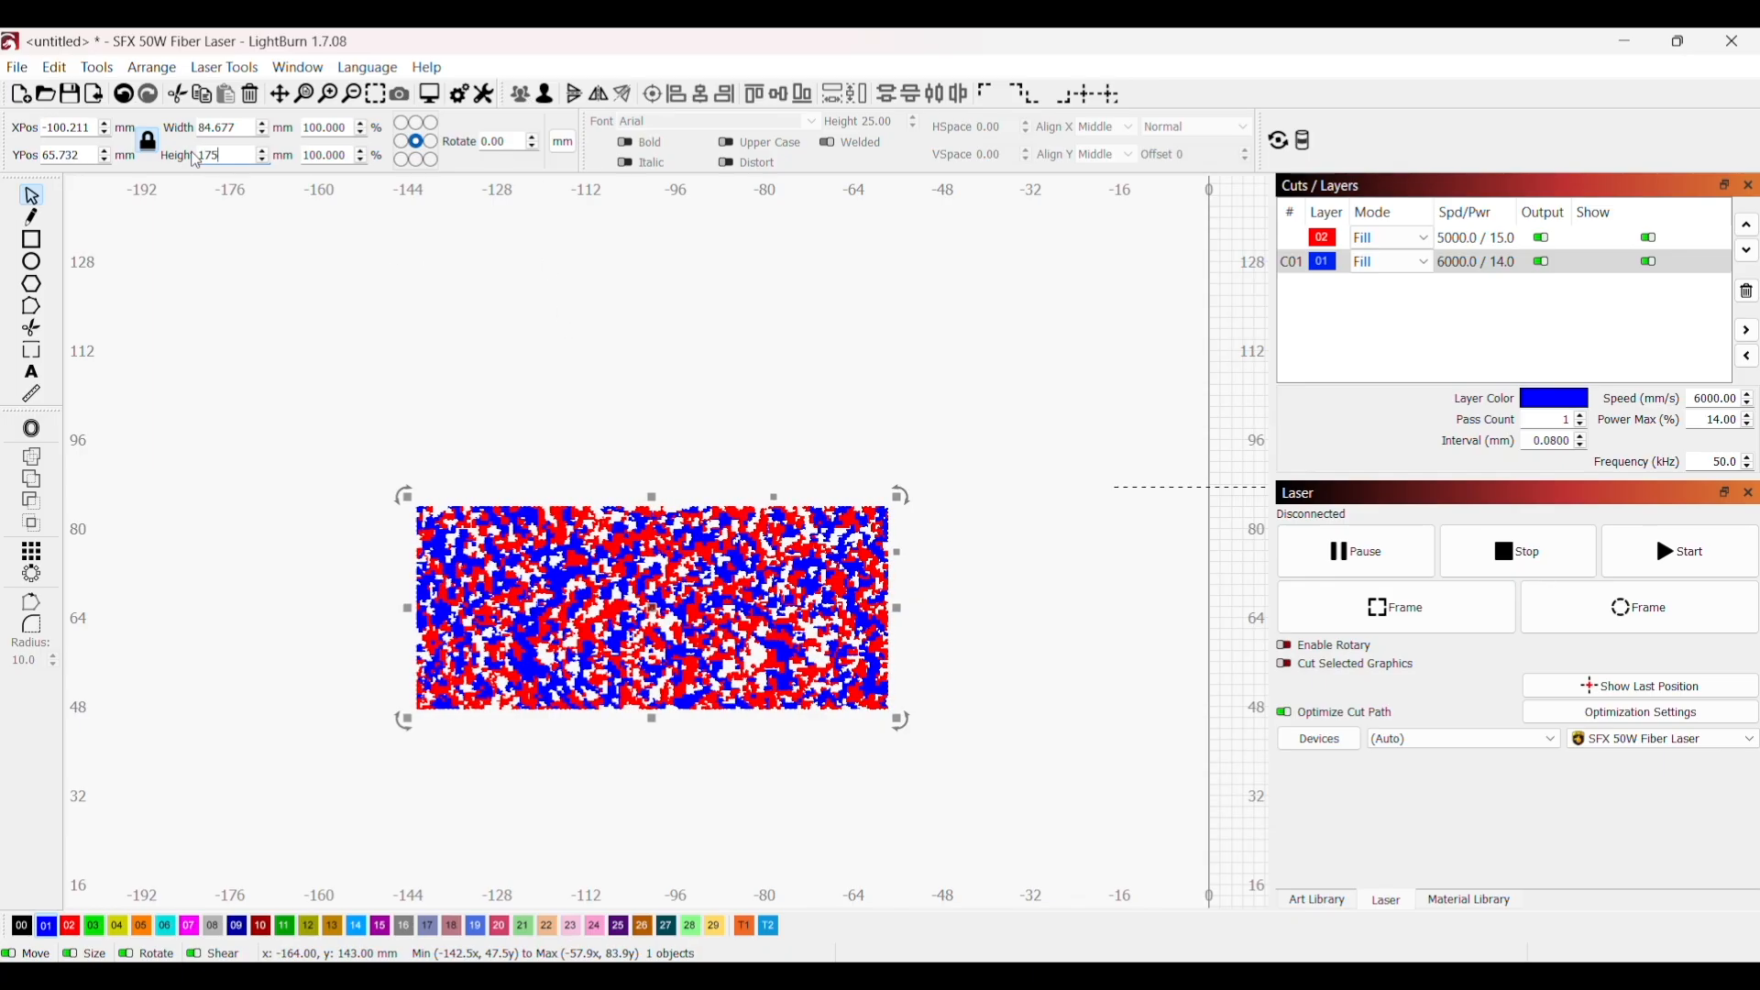
Step: Scale the grouped camo proportionally to a height of 175 mm
left_click(196, 161)
type("175")
key("Return")
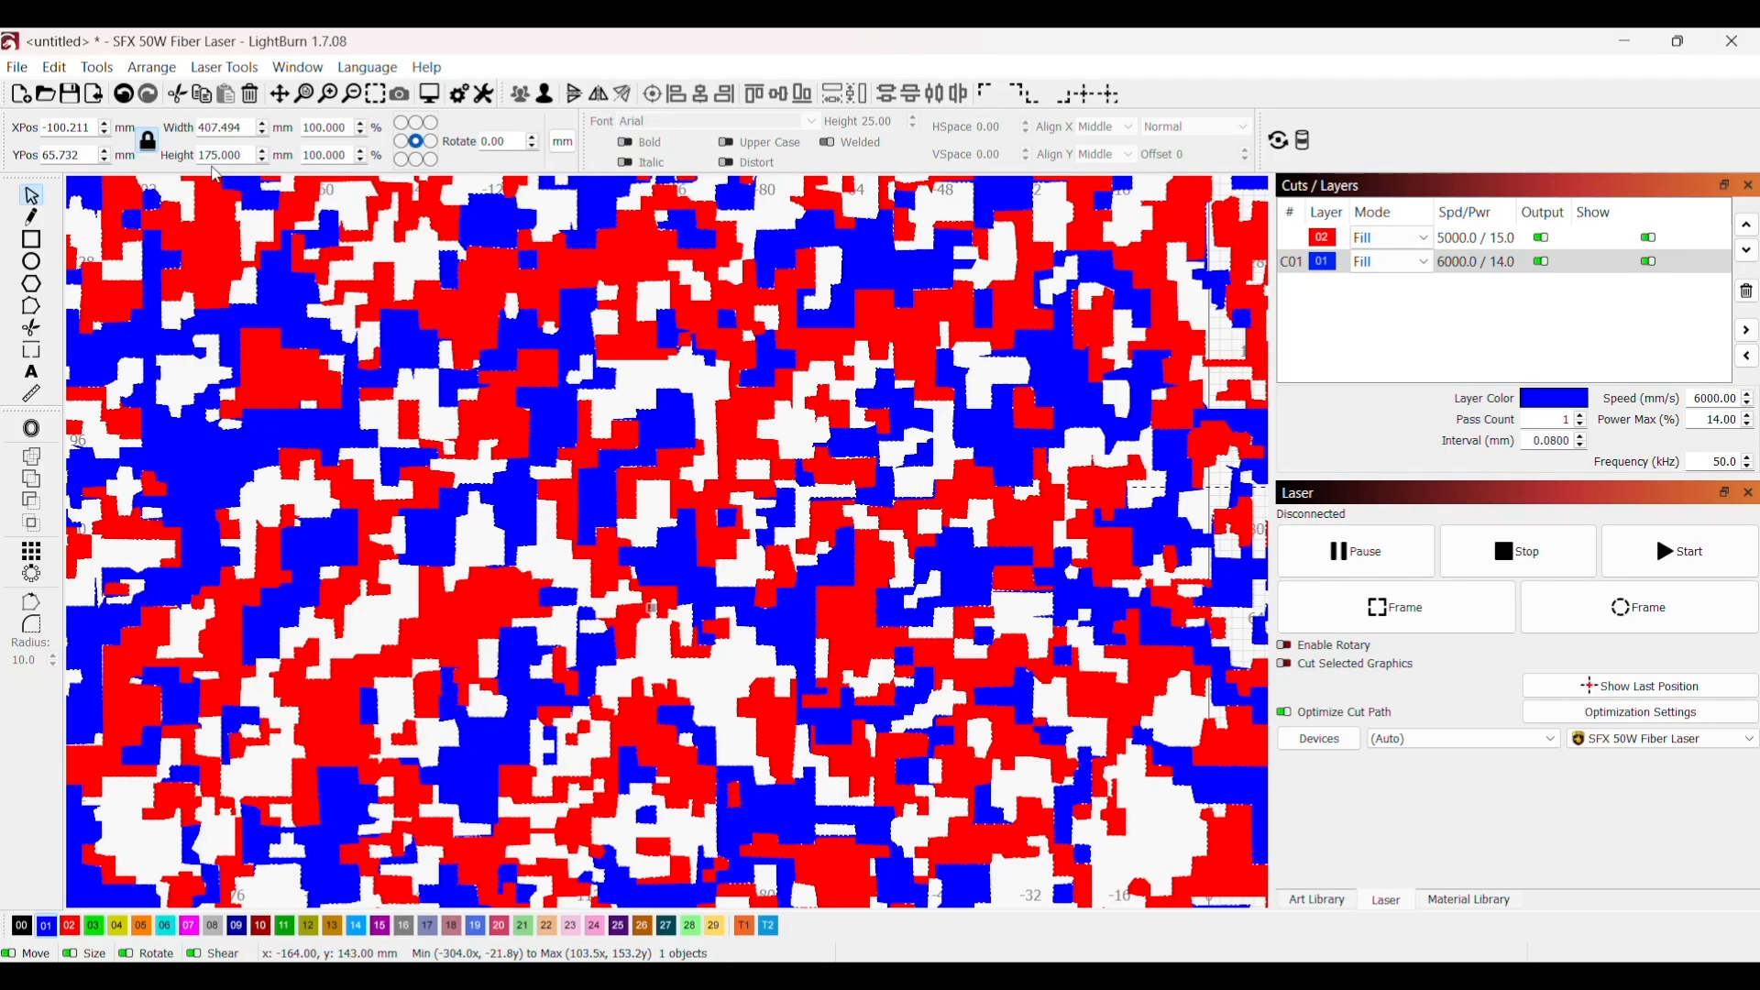
scroll(507, 508, "down", 6)
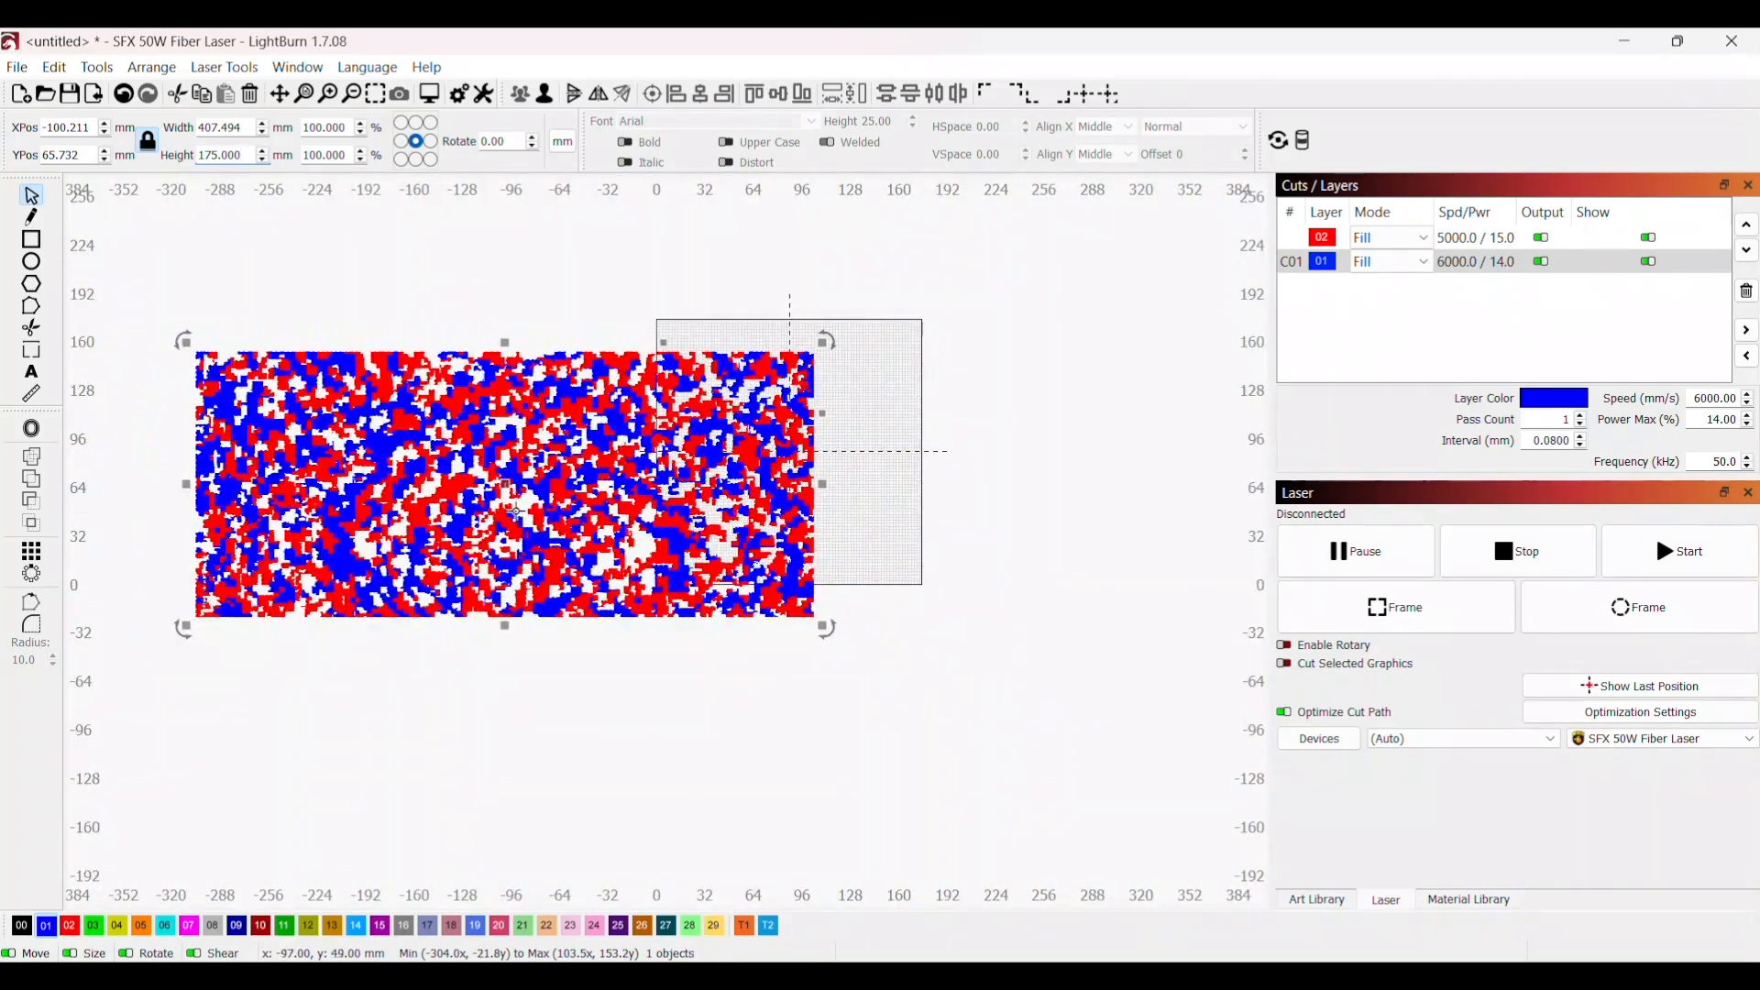
Step: Move the grouped camo to the center of the work area and deselect it
left_click(642, 695)
left_click(554, 541)
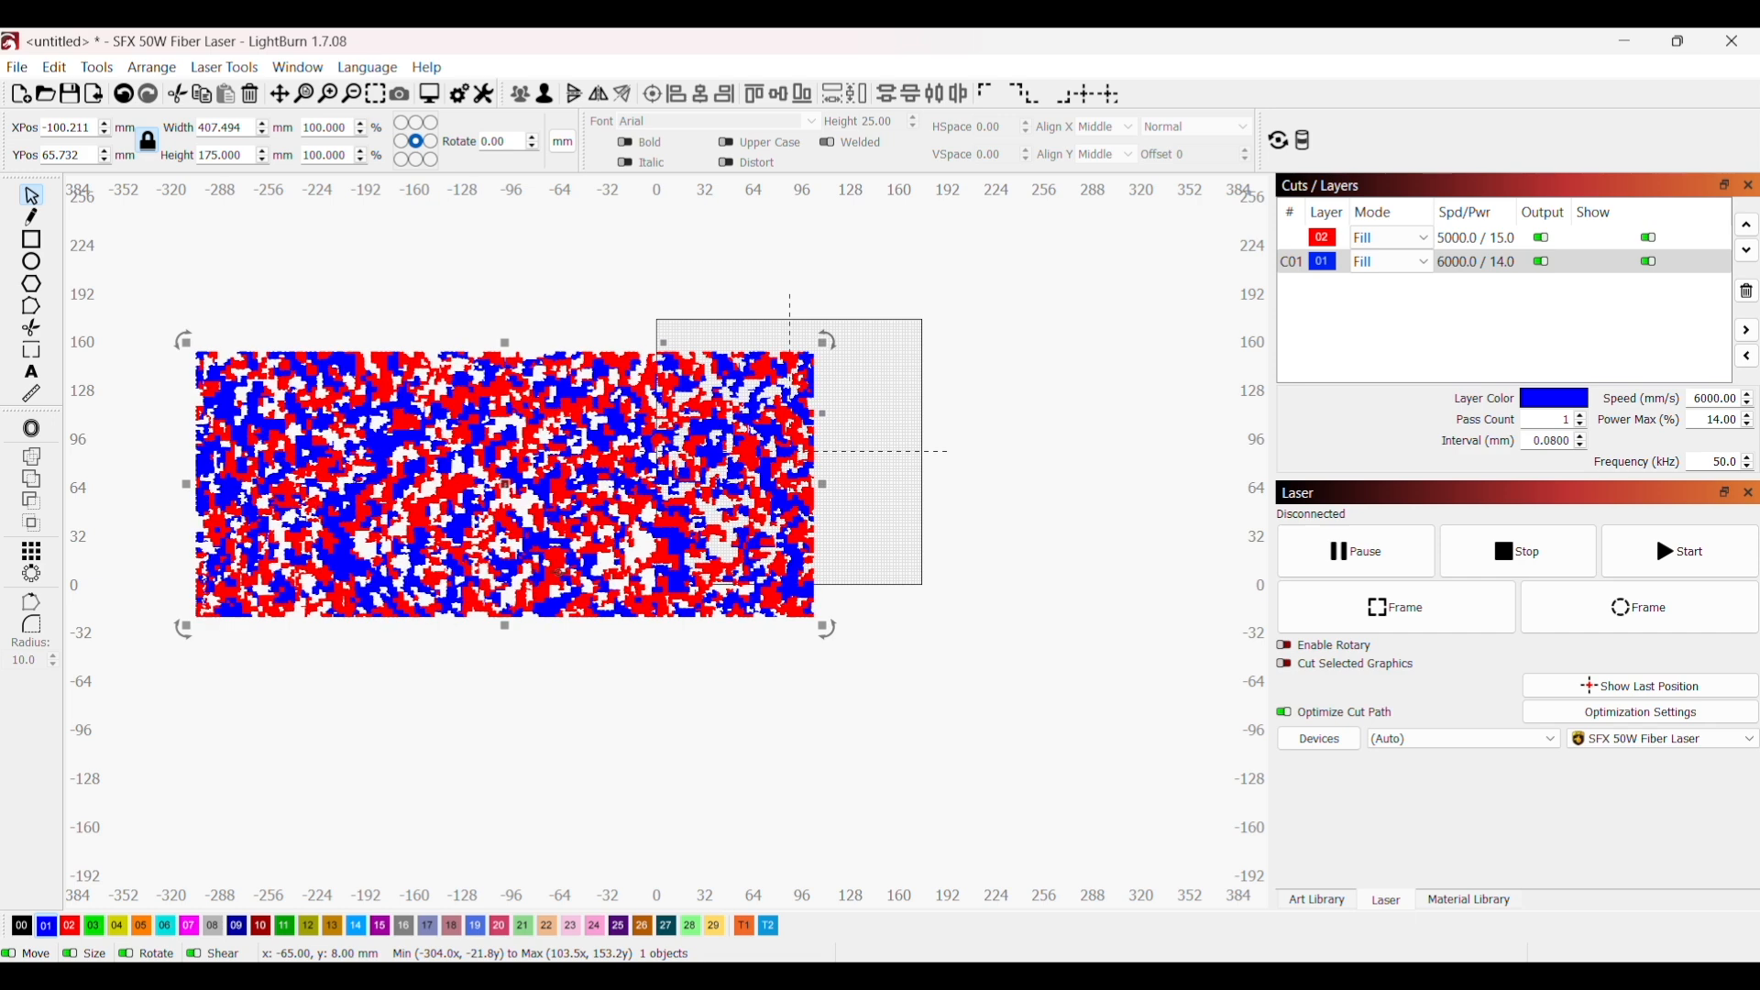
key("p")
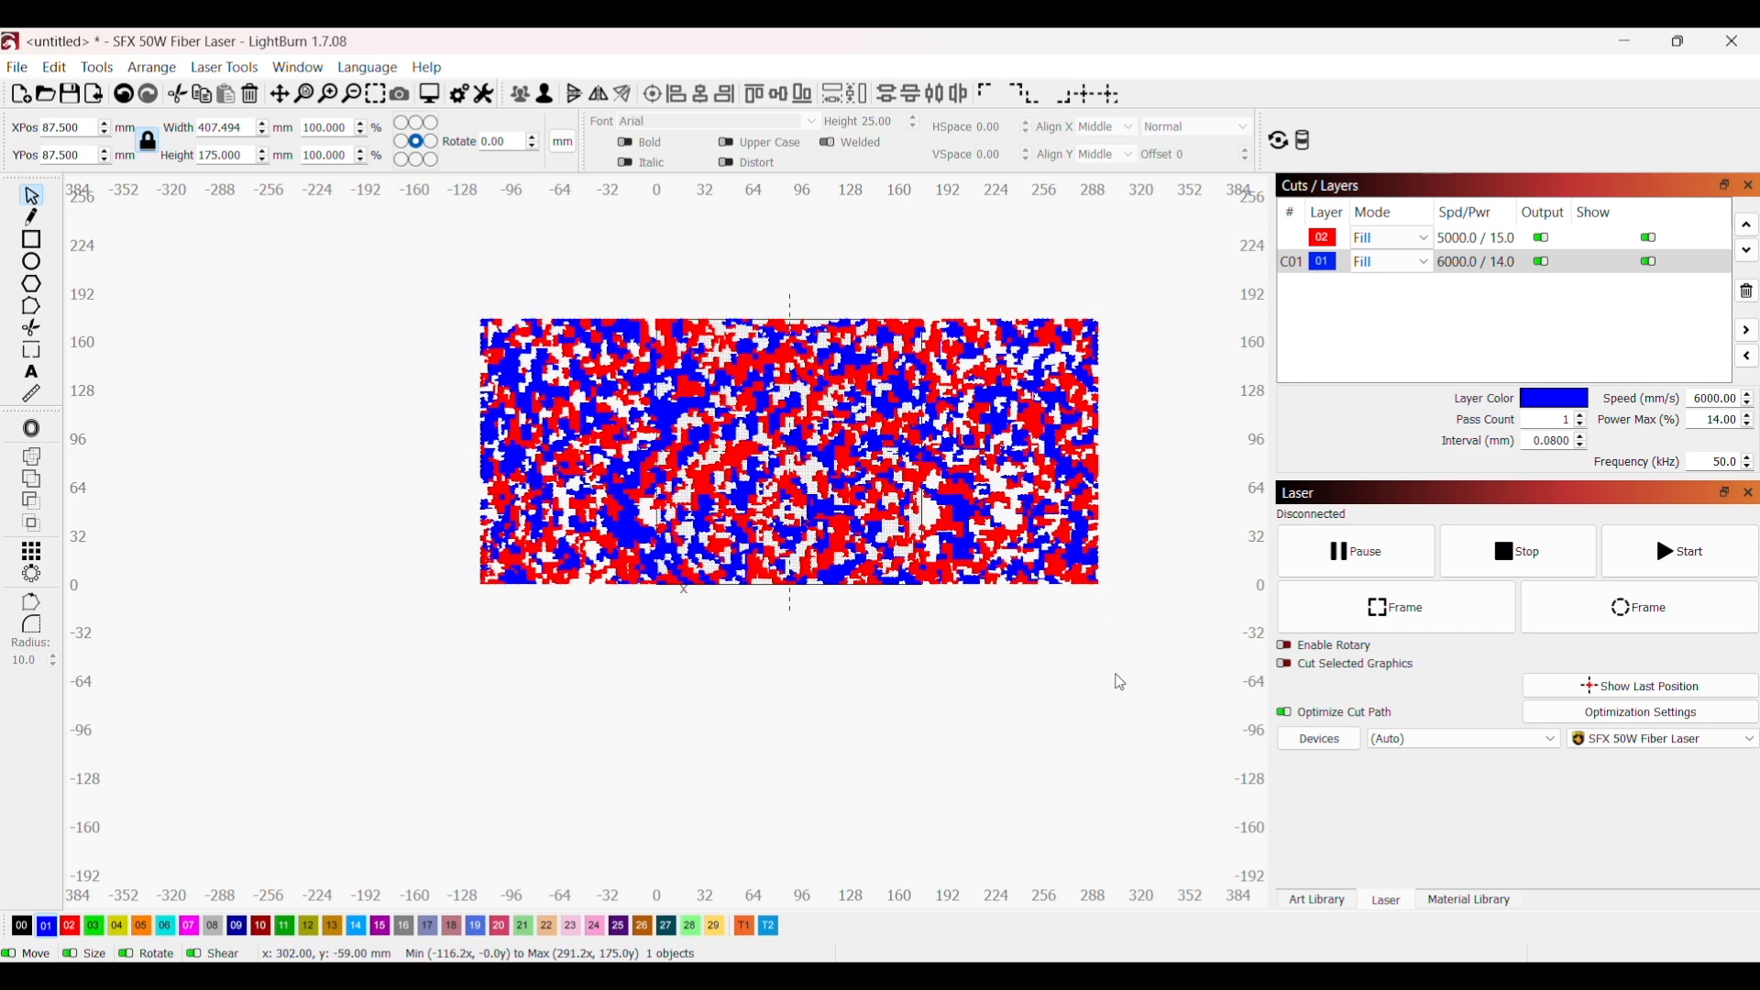
left_click(808, 629)
scroll(809, 629, "down", 1)
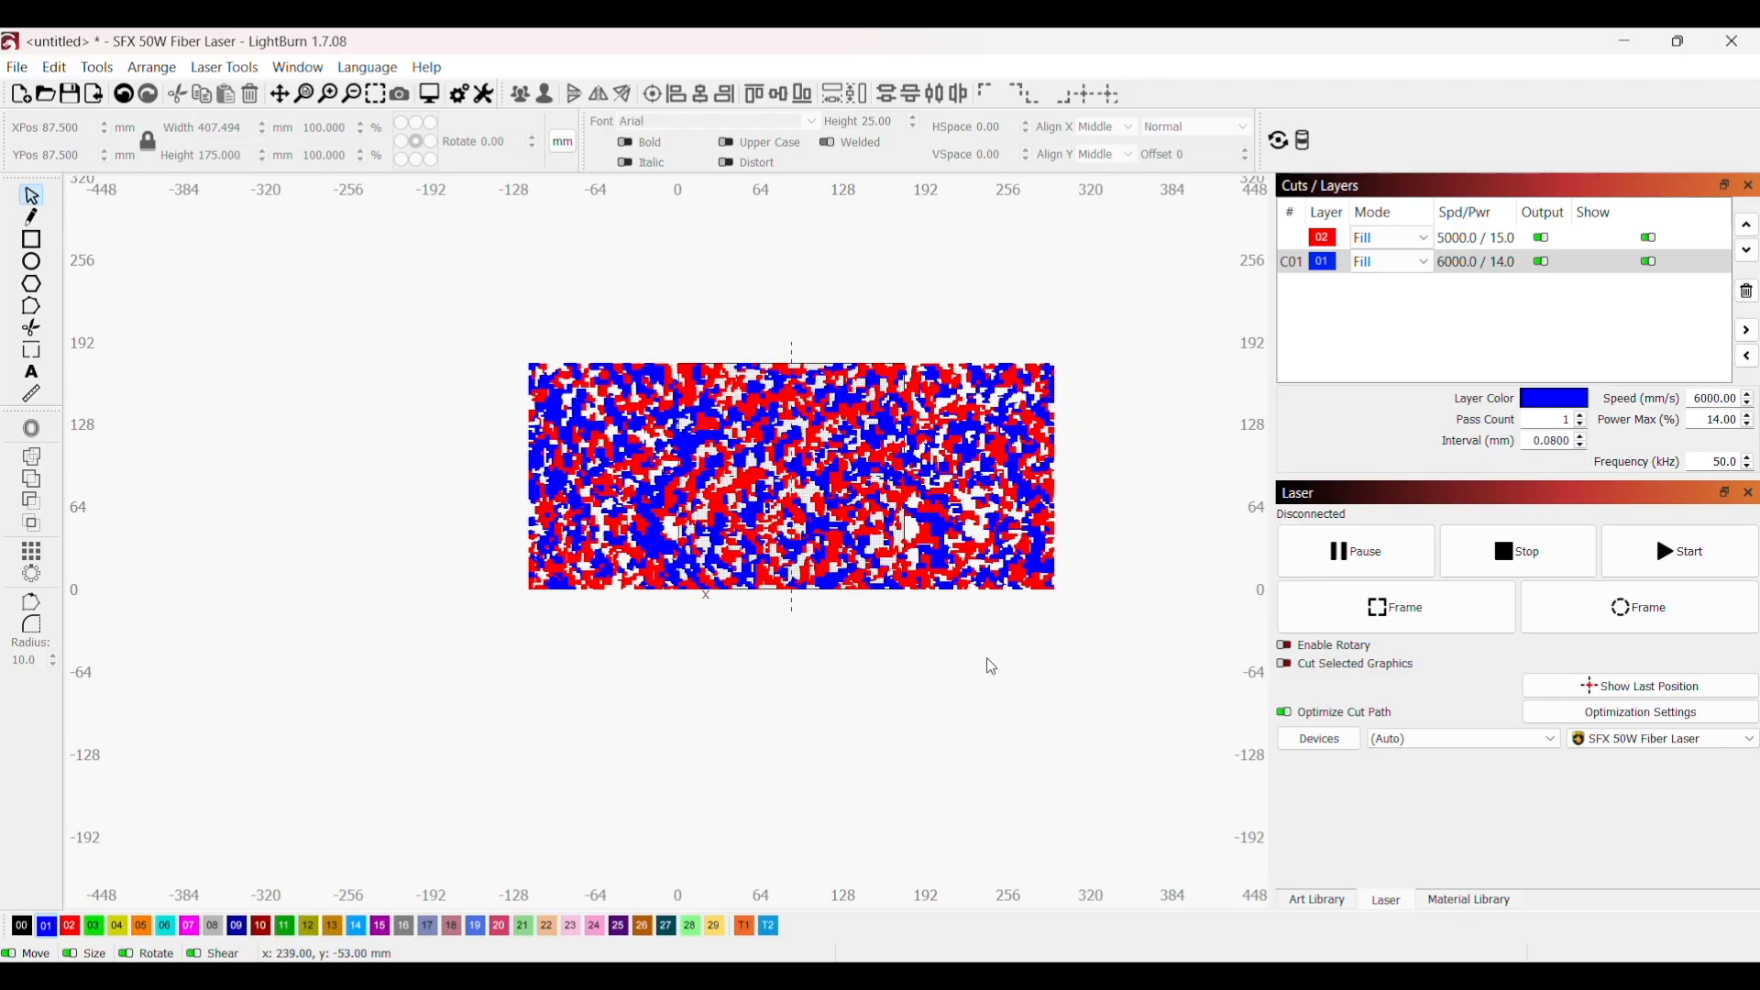
Step: Place the PMag with Lines Template from the P-Mag art library in the empty space beside the camo
left_click(1293, 906)
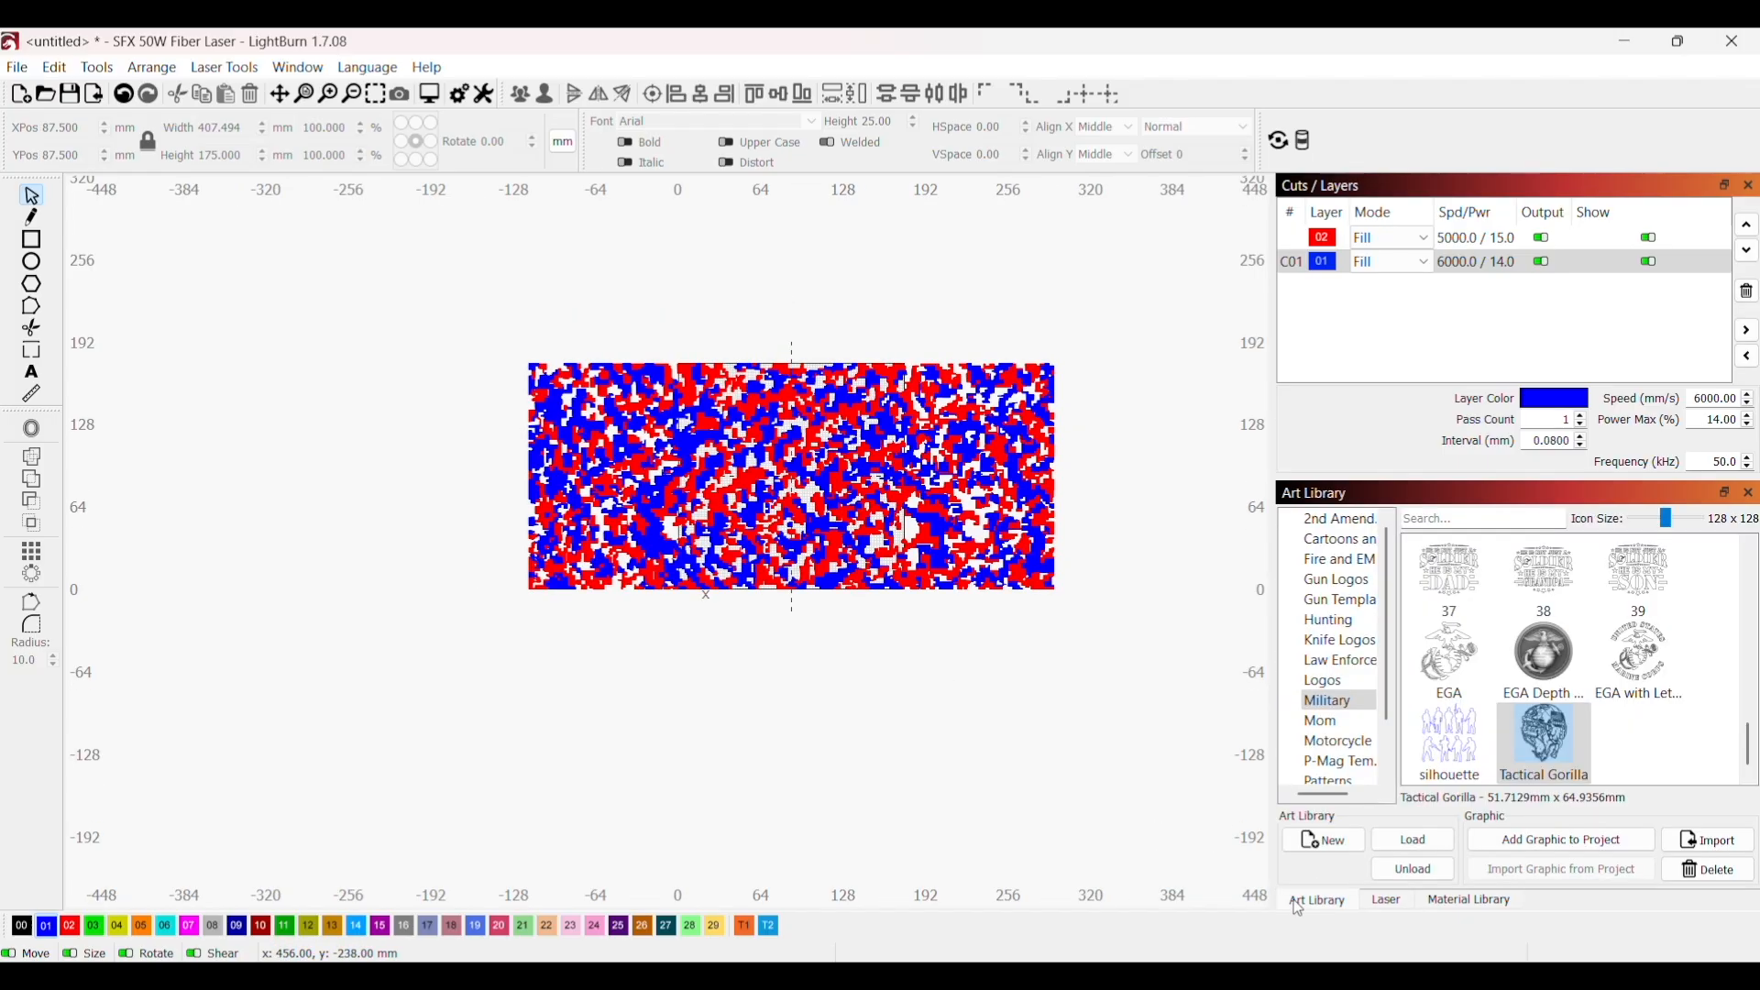
left_click(1332, 766)
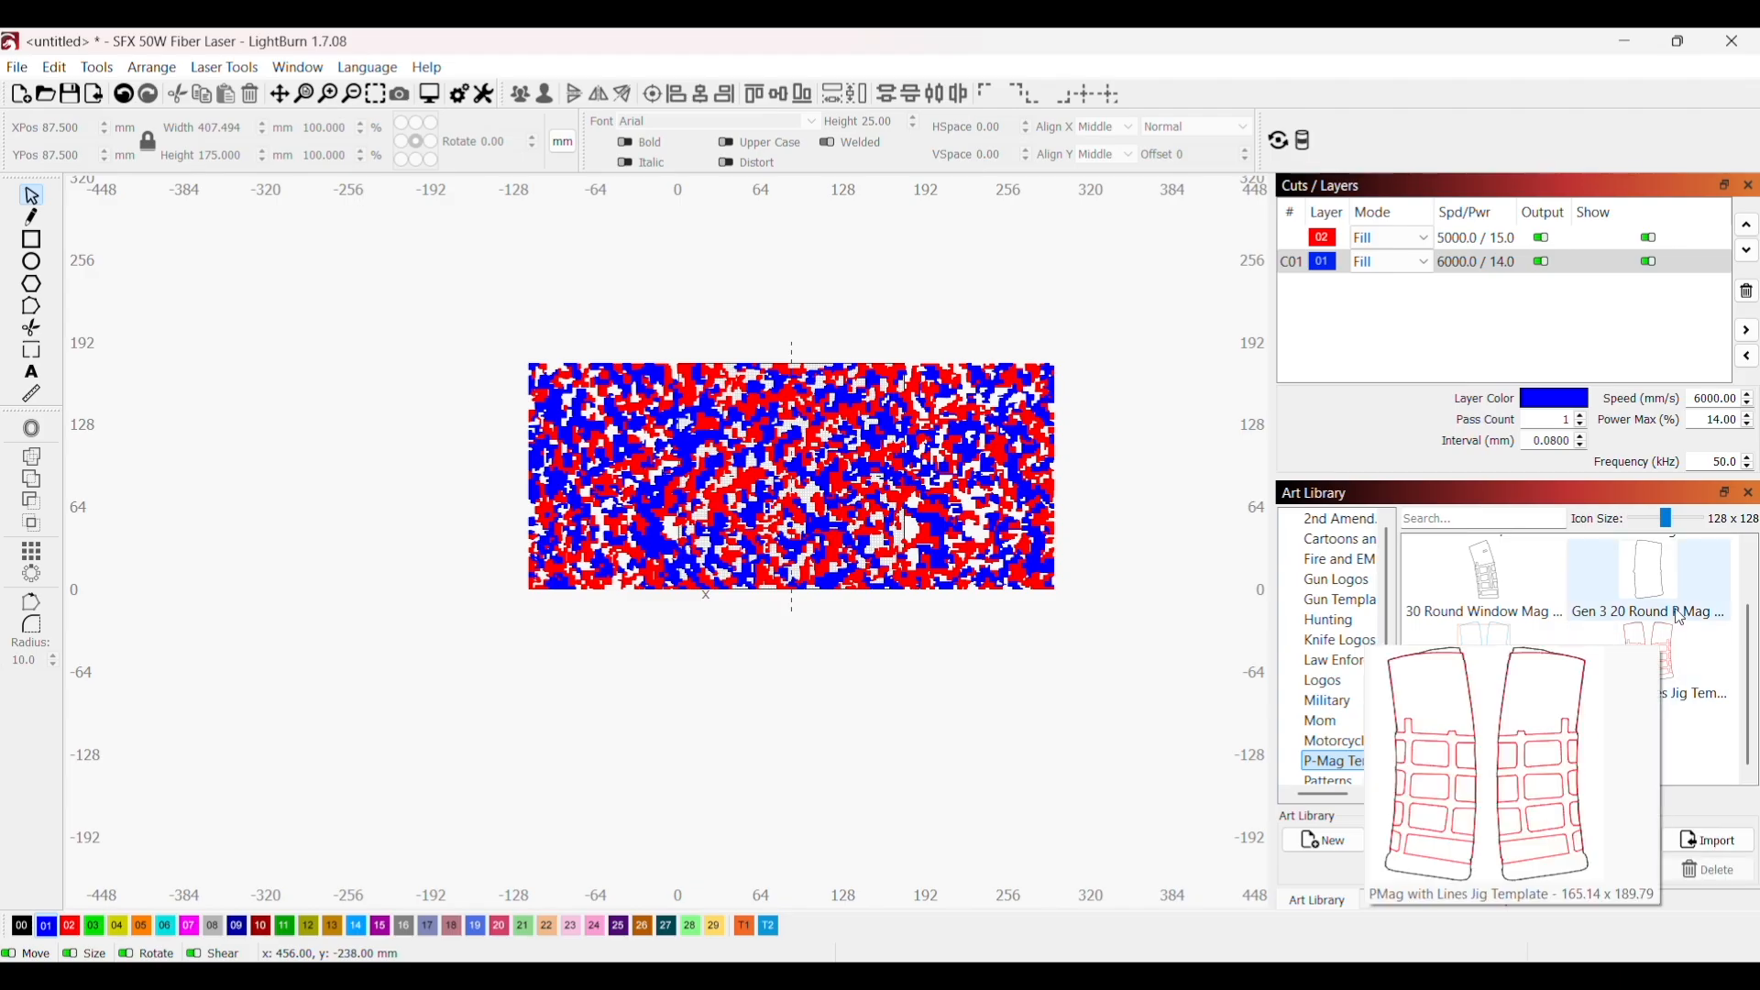
scroll(1736, 748, "up", 1)
scroll(1733, 750, "down", 1)
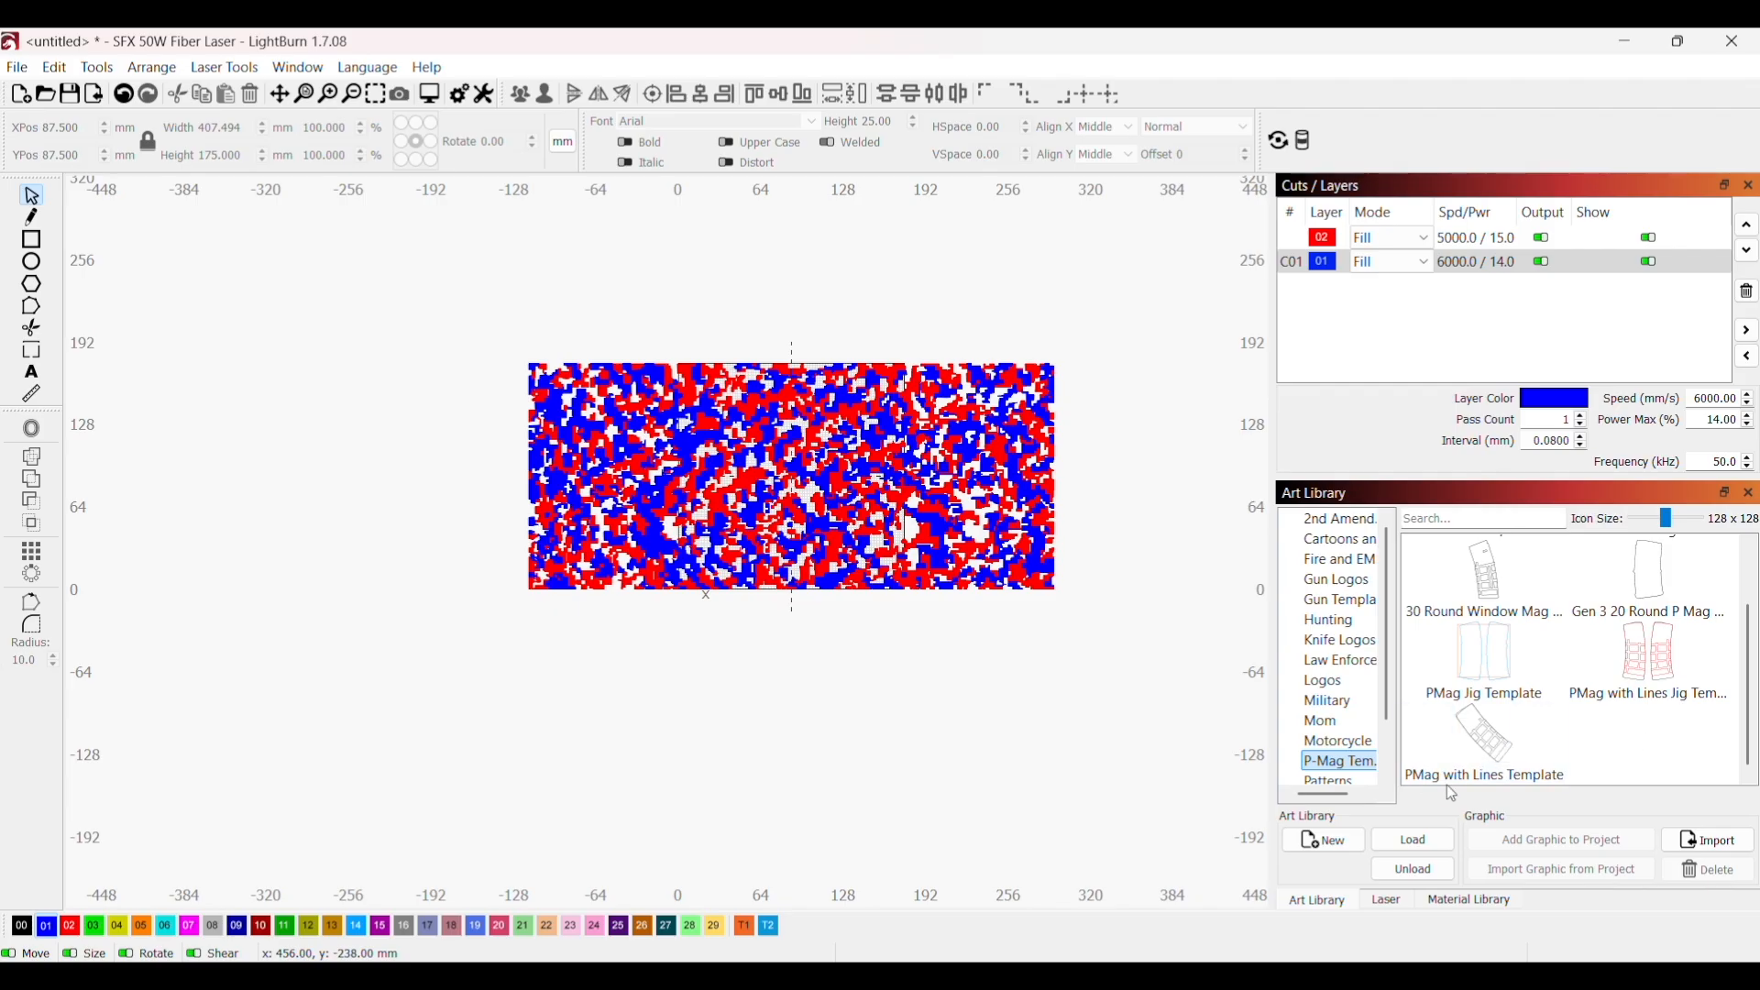
left_click_drag(1513, 757, 438, 635)
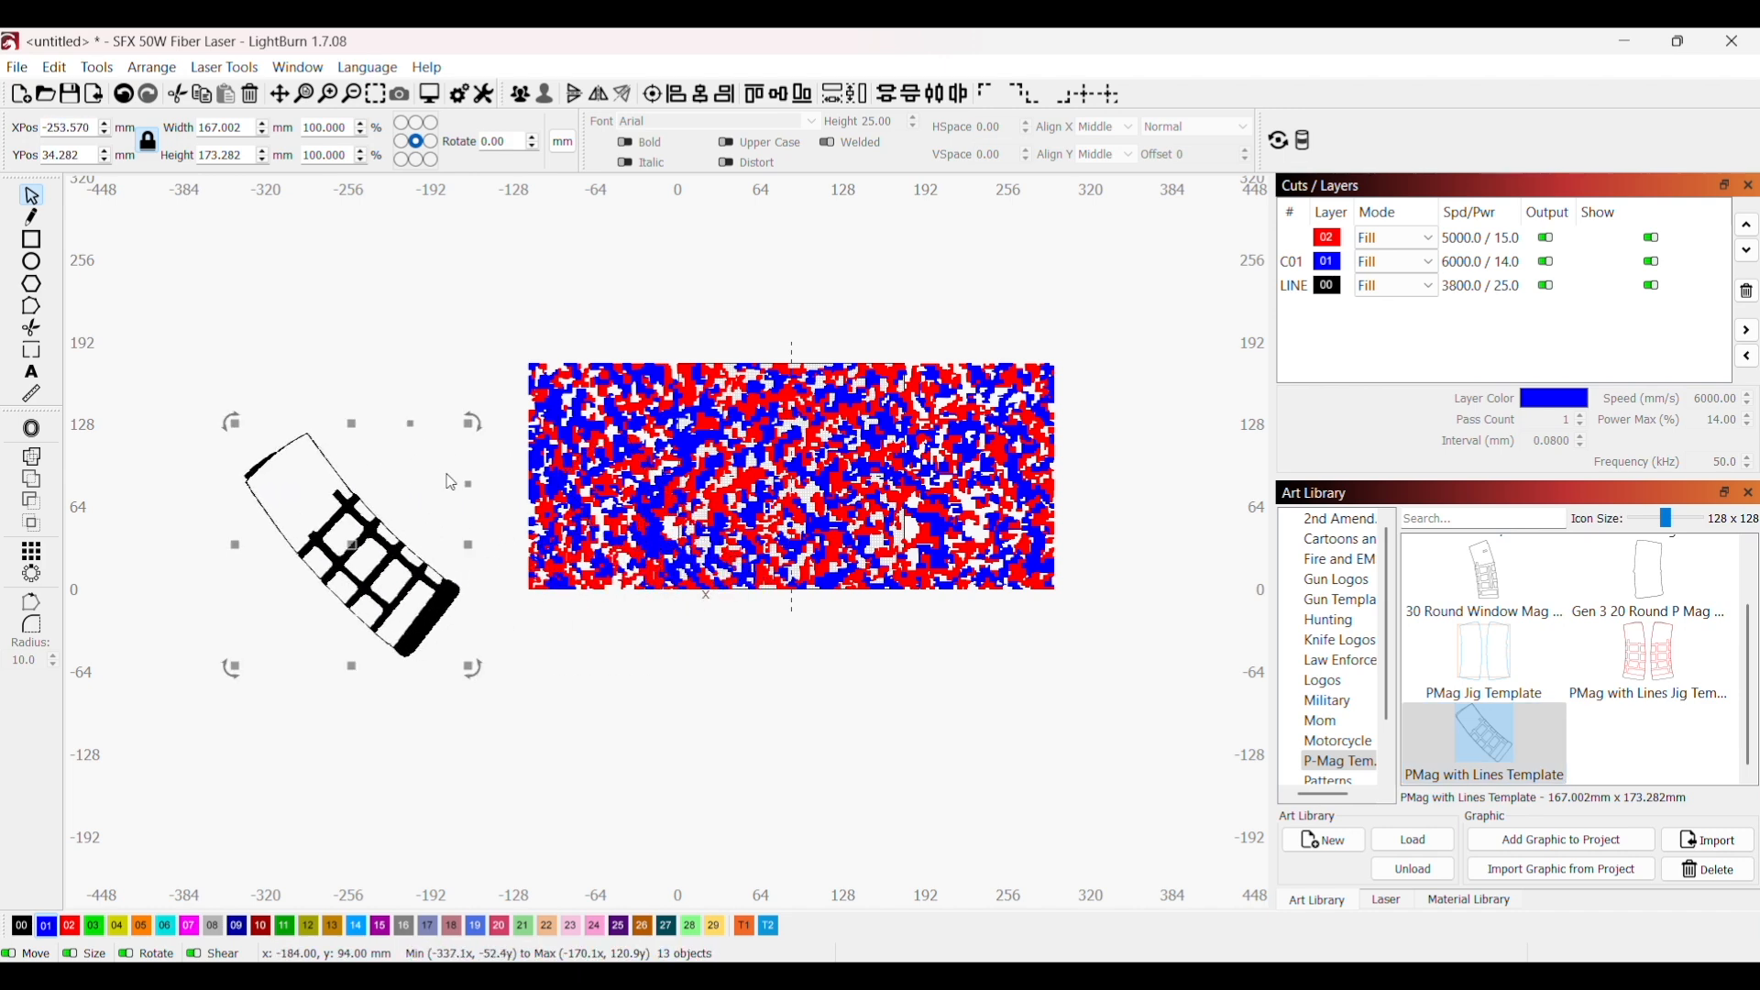
Step: Move the magazine's outer outline away from the template's inner shapes and delete those inner shapes
scroll(456, 593, "up", 4)
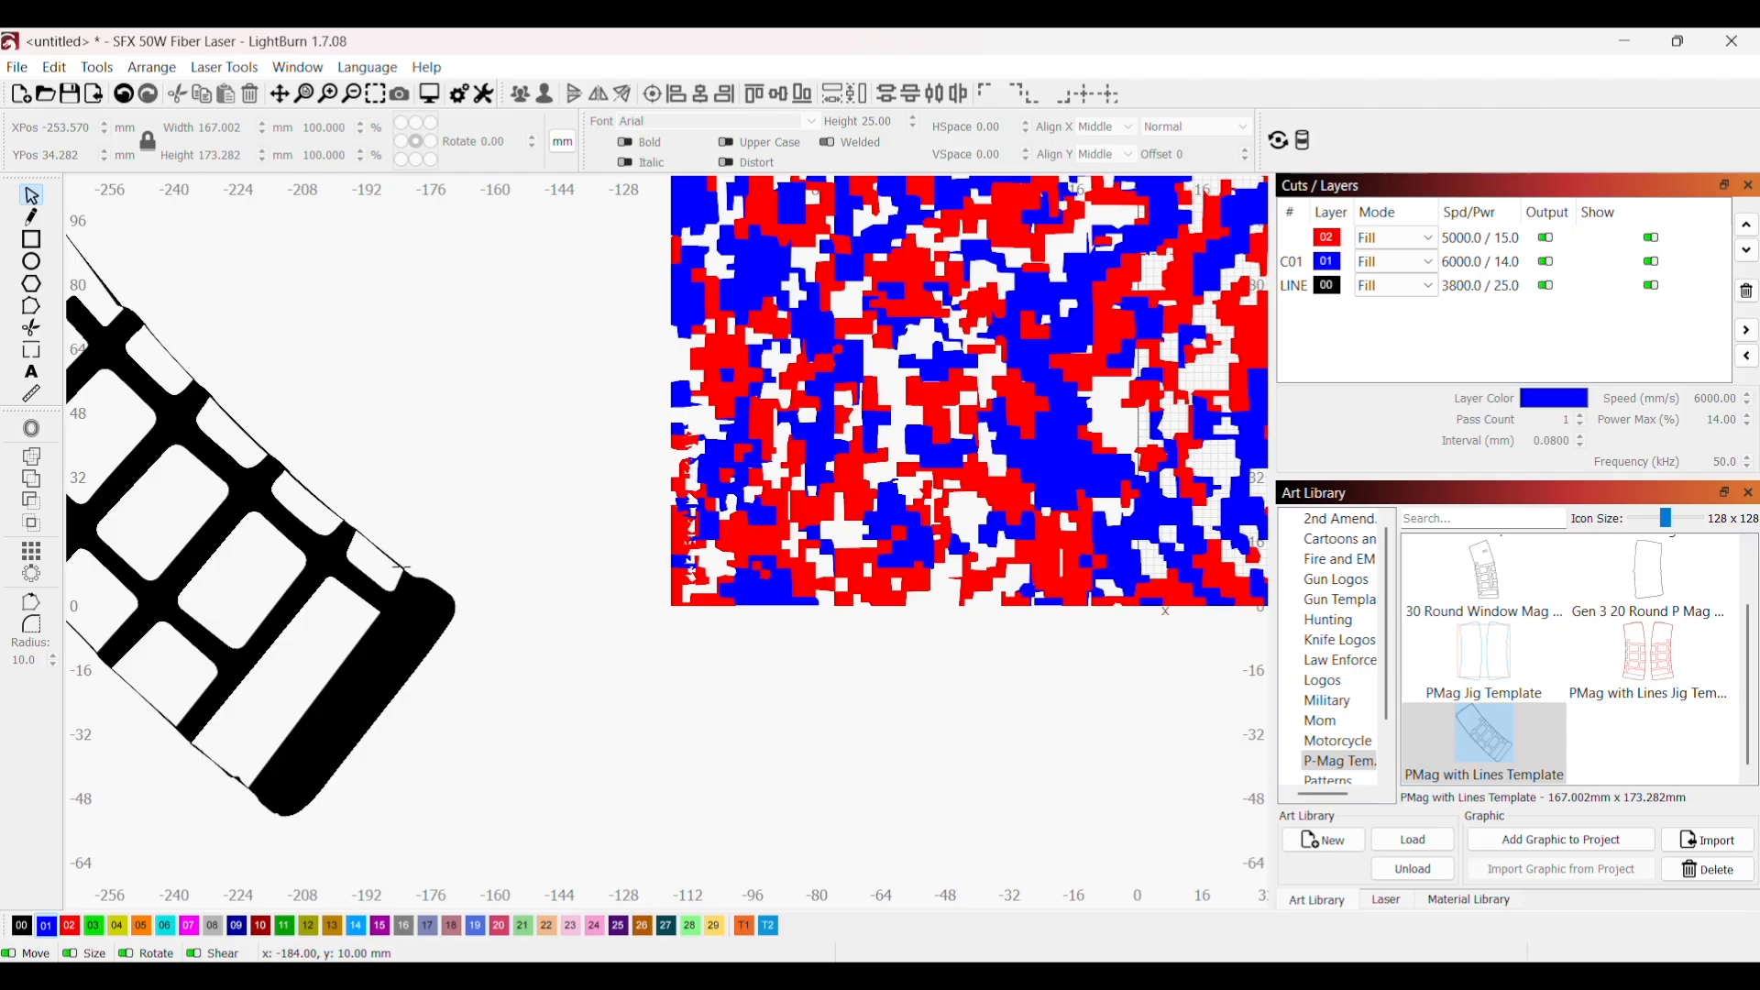
left_click(402, 569)
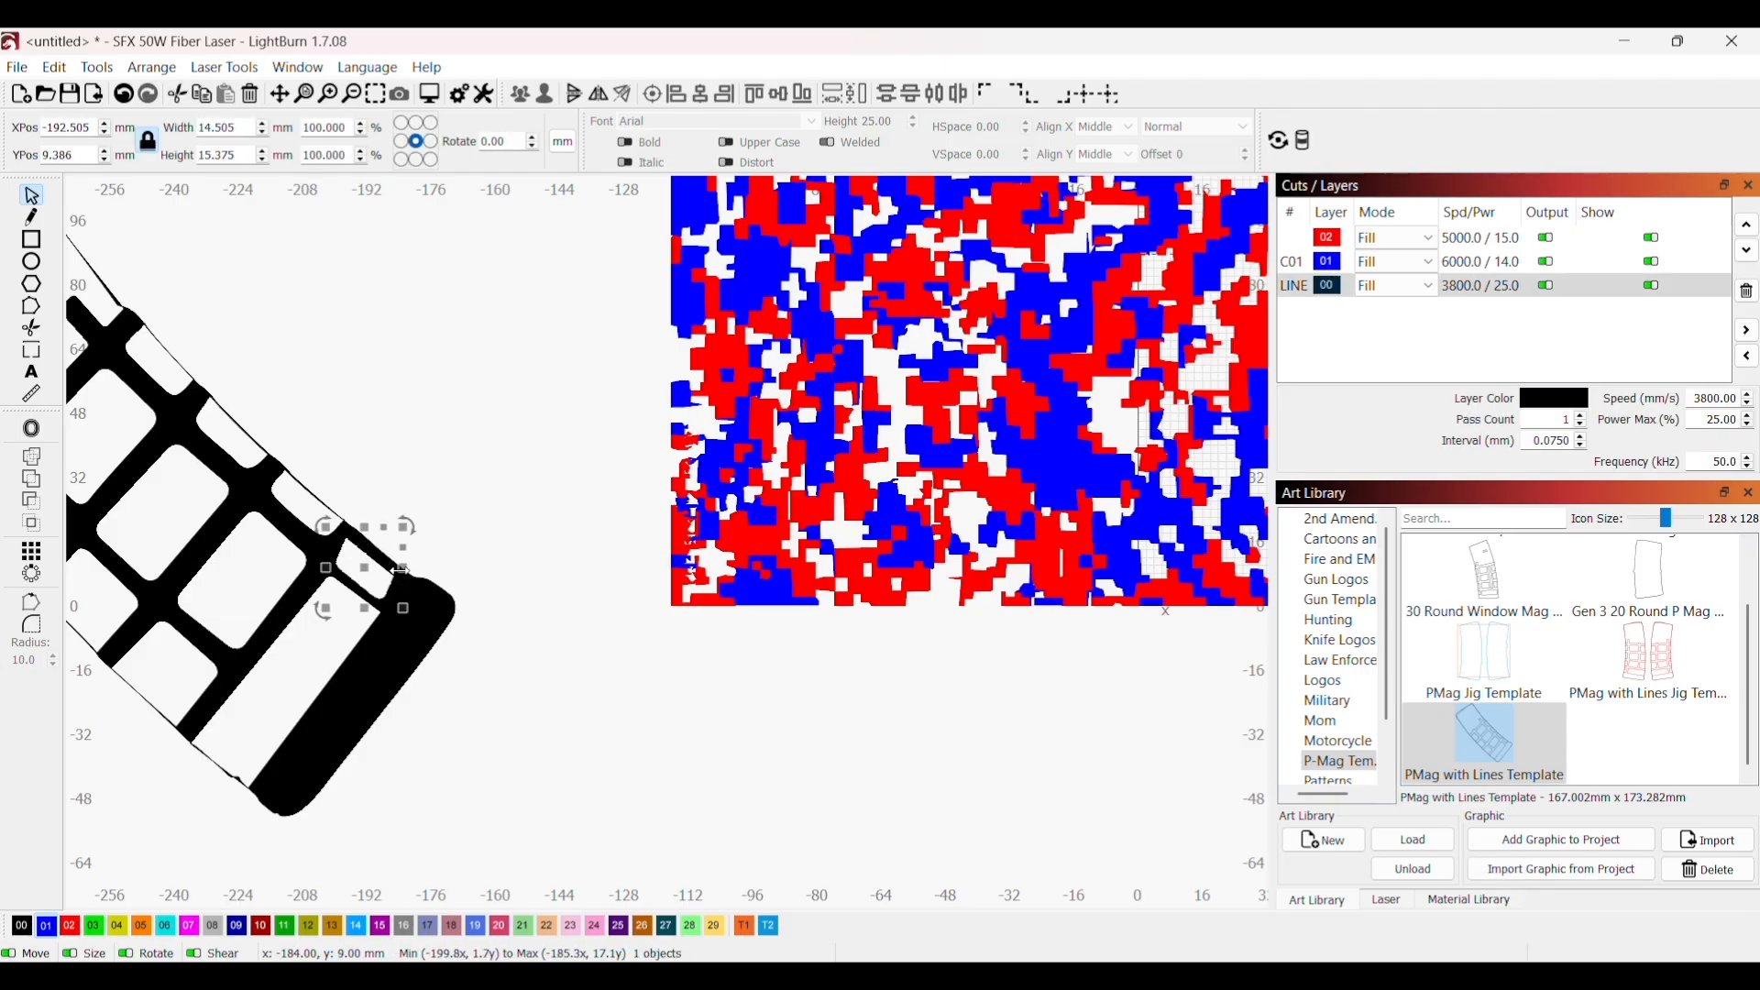
left_click(435, 583)
left_click_drag(435, 584, 1168, 788)
scroll(417, 601, "down", 4)
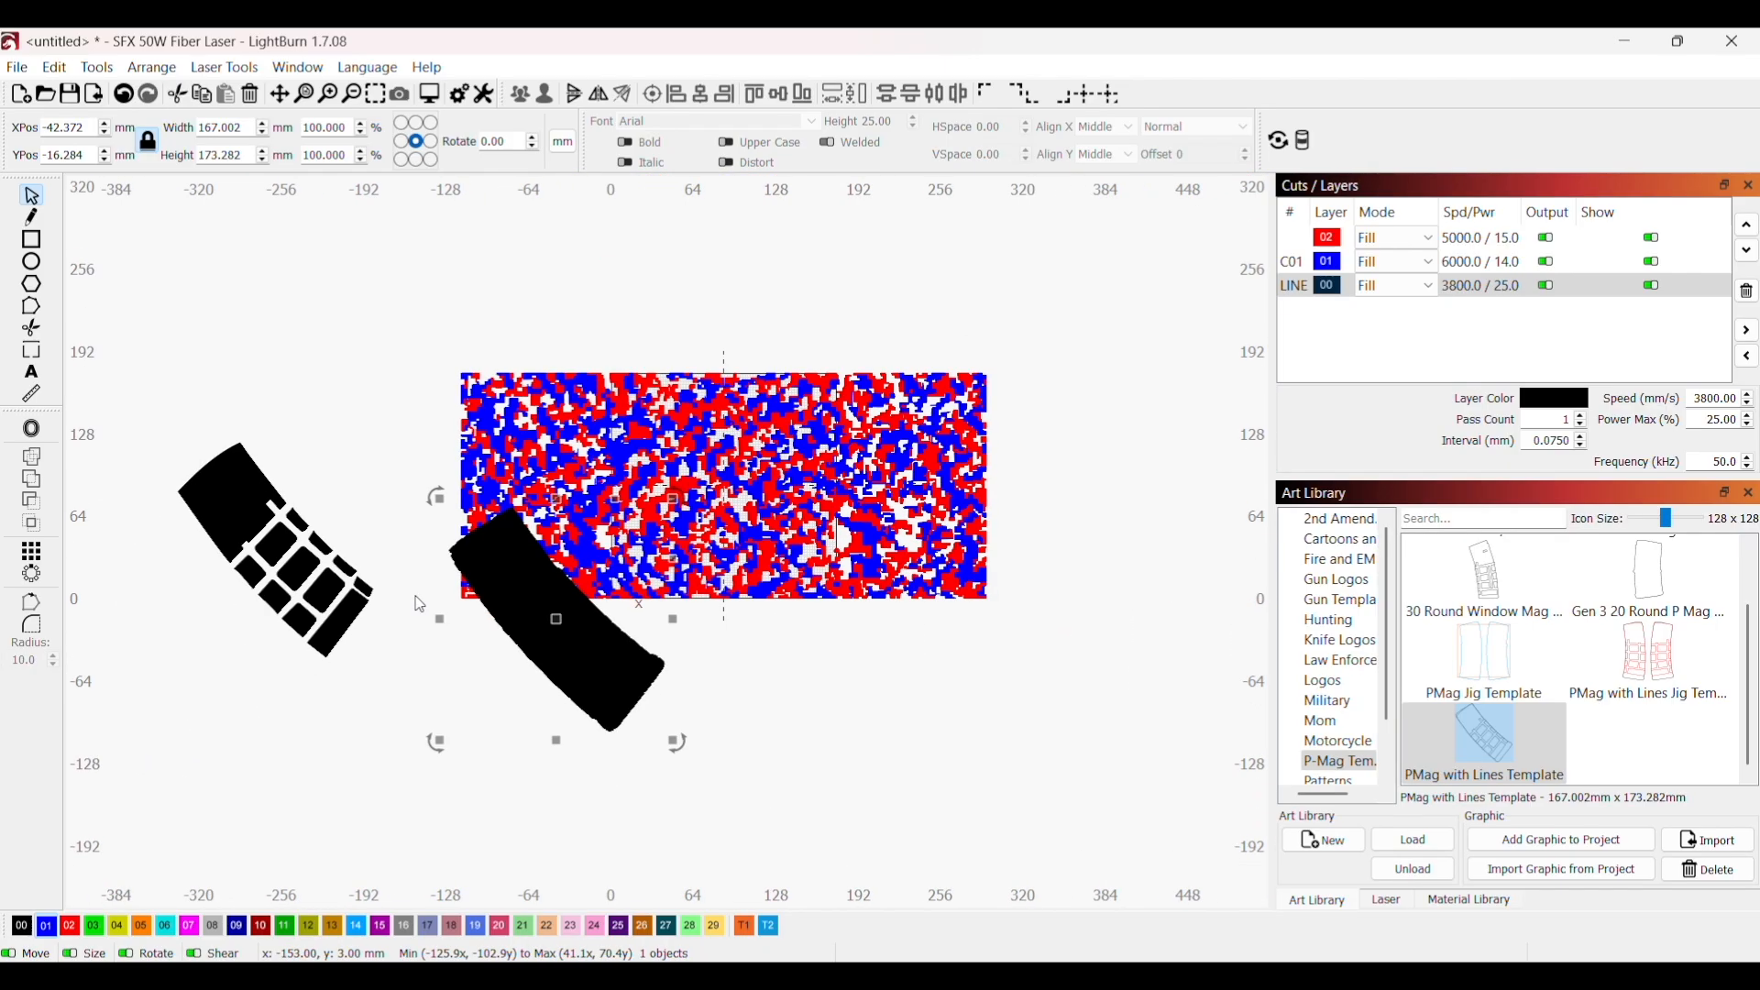
left_click_drag(381, 688, 153, 431)
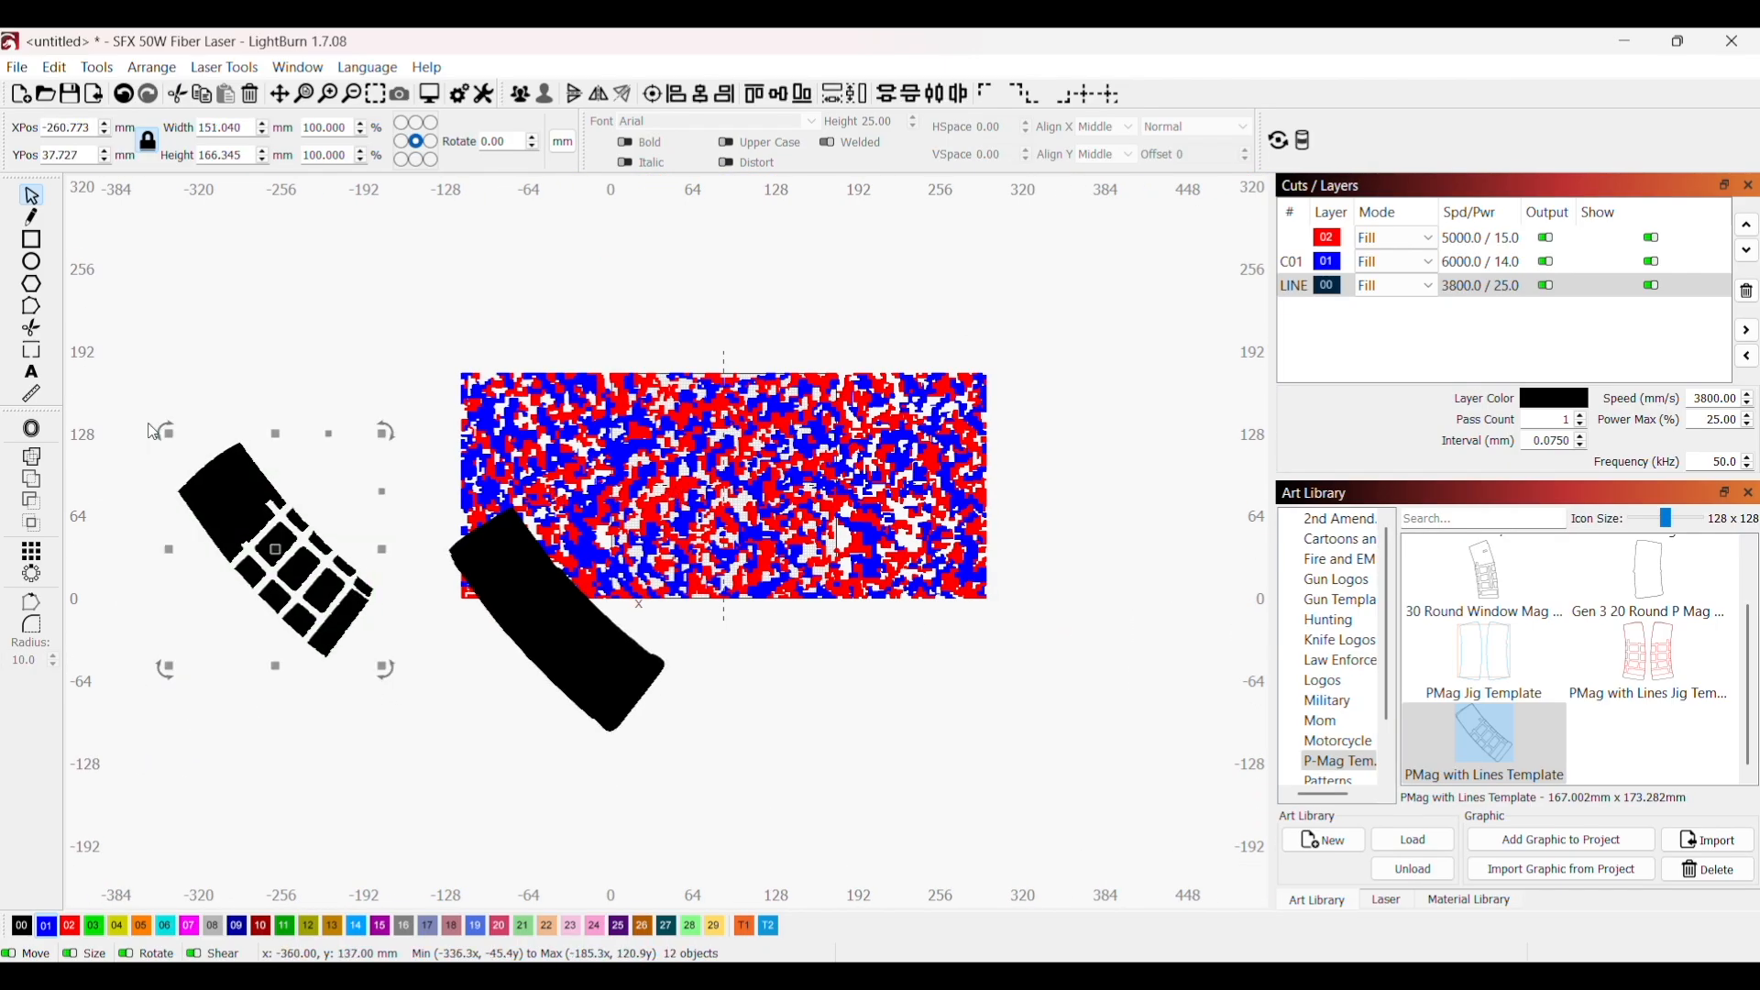
key("Delete")
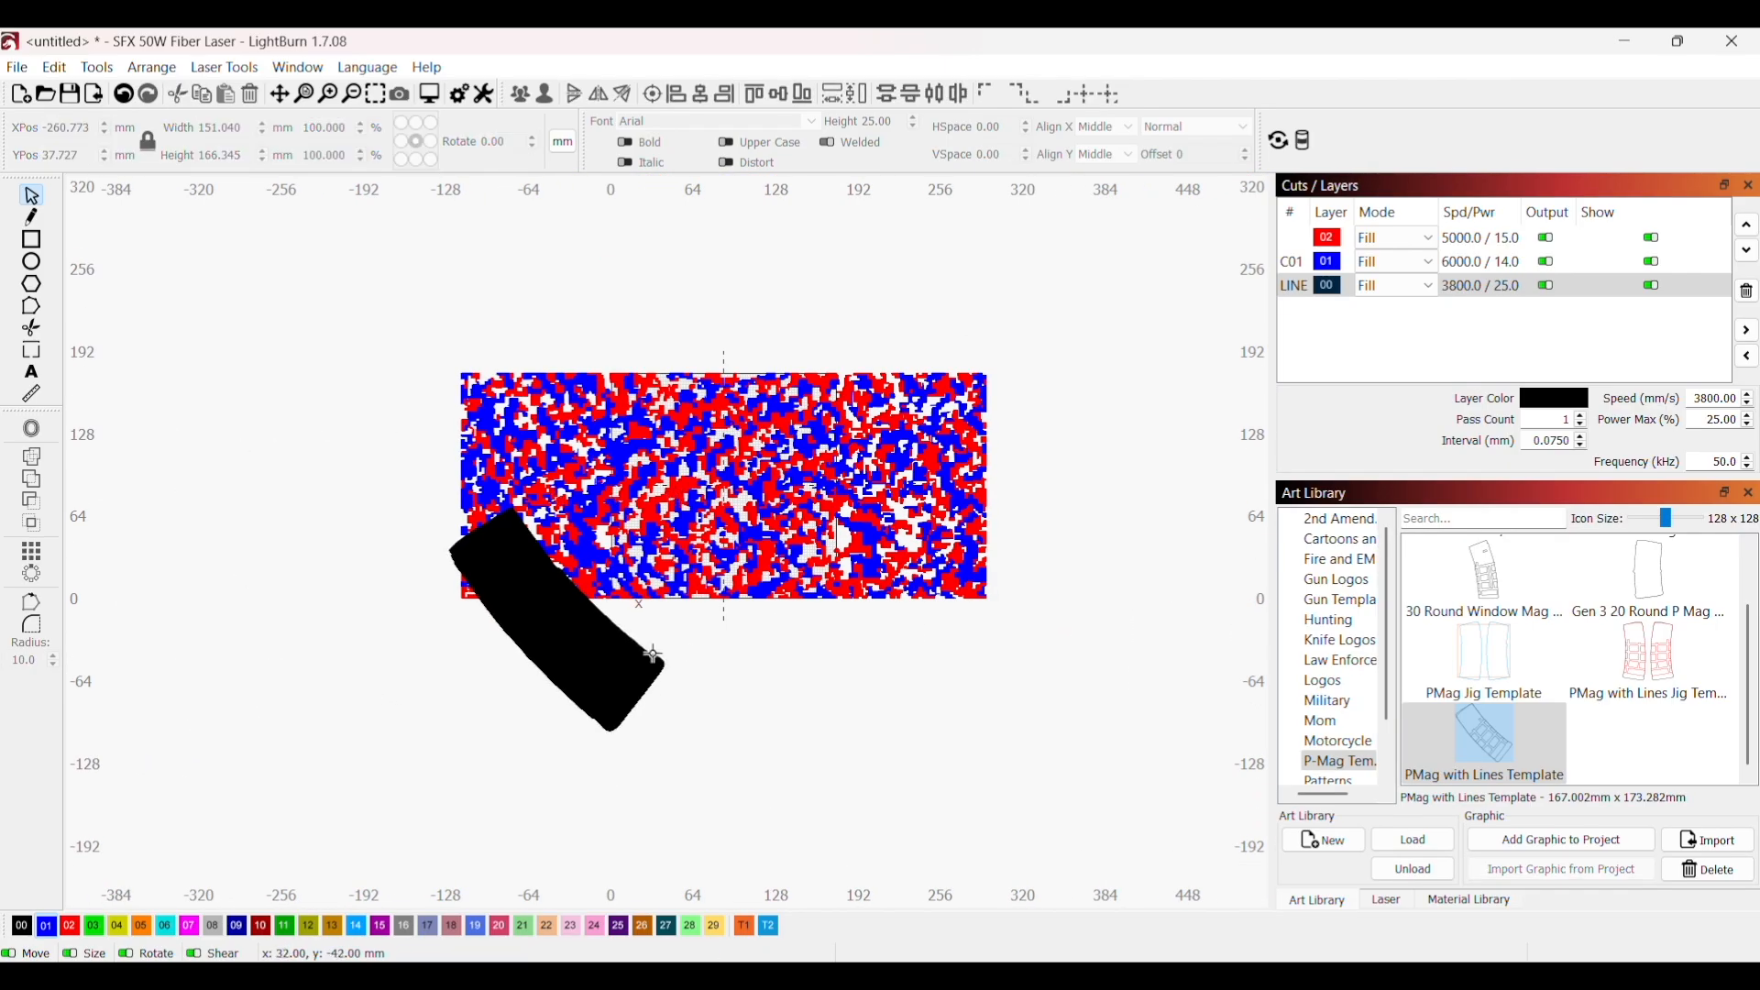
Step: Change black layer 00 of the magazine outline from Fill to Line mode
left_click(1390, 291)
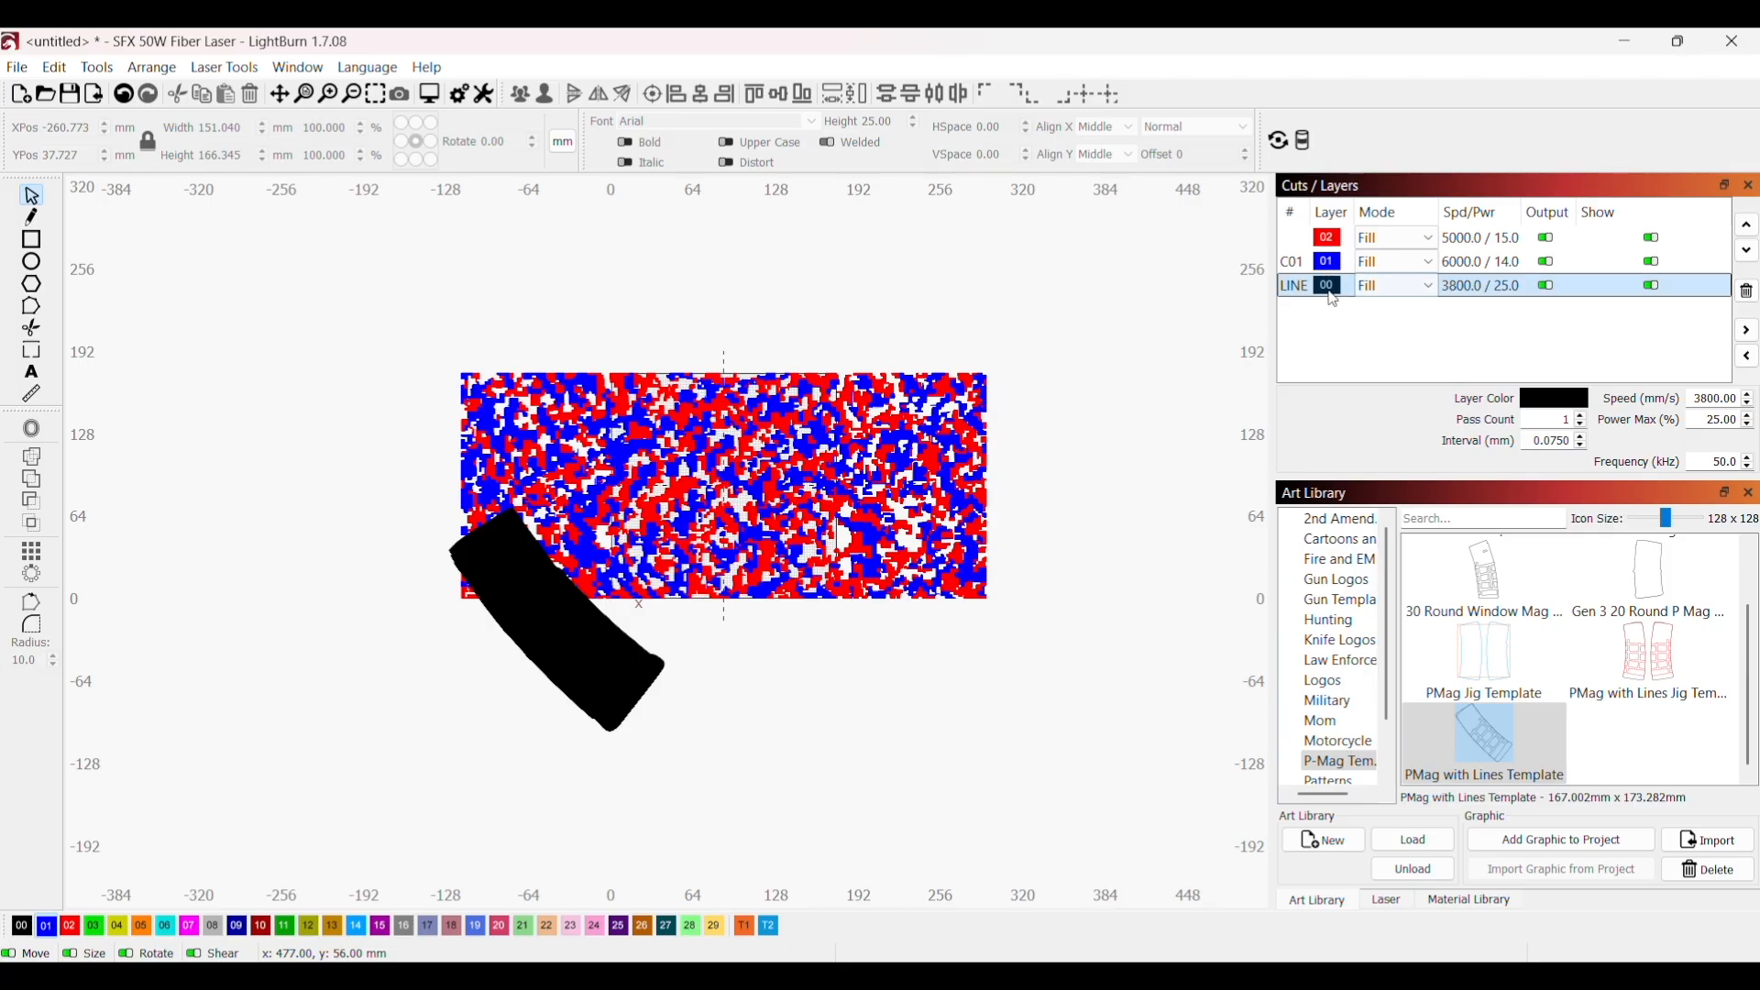
left_click(1431, 289)
left_click(1399, 305)
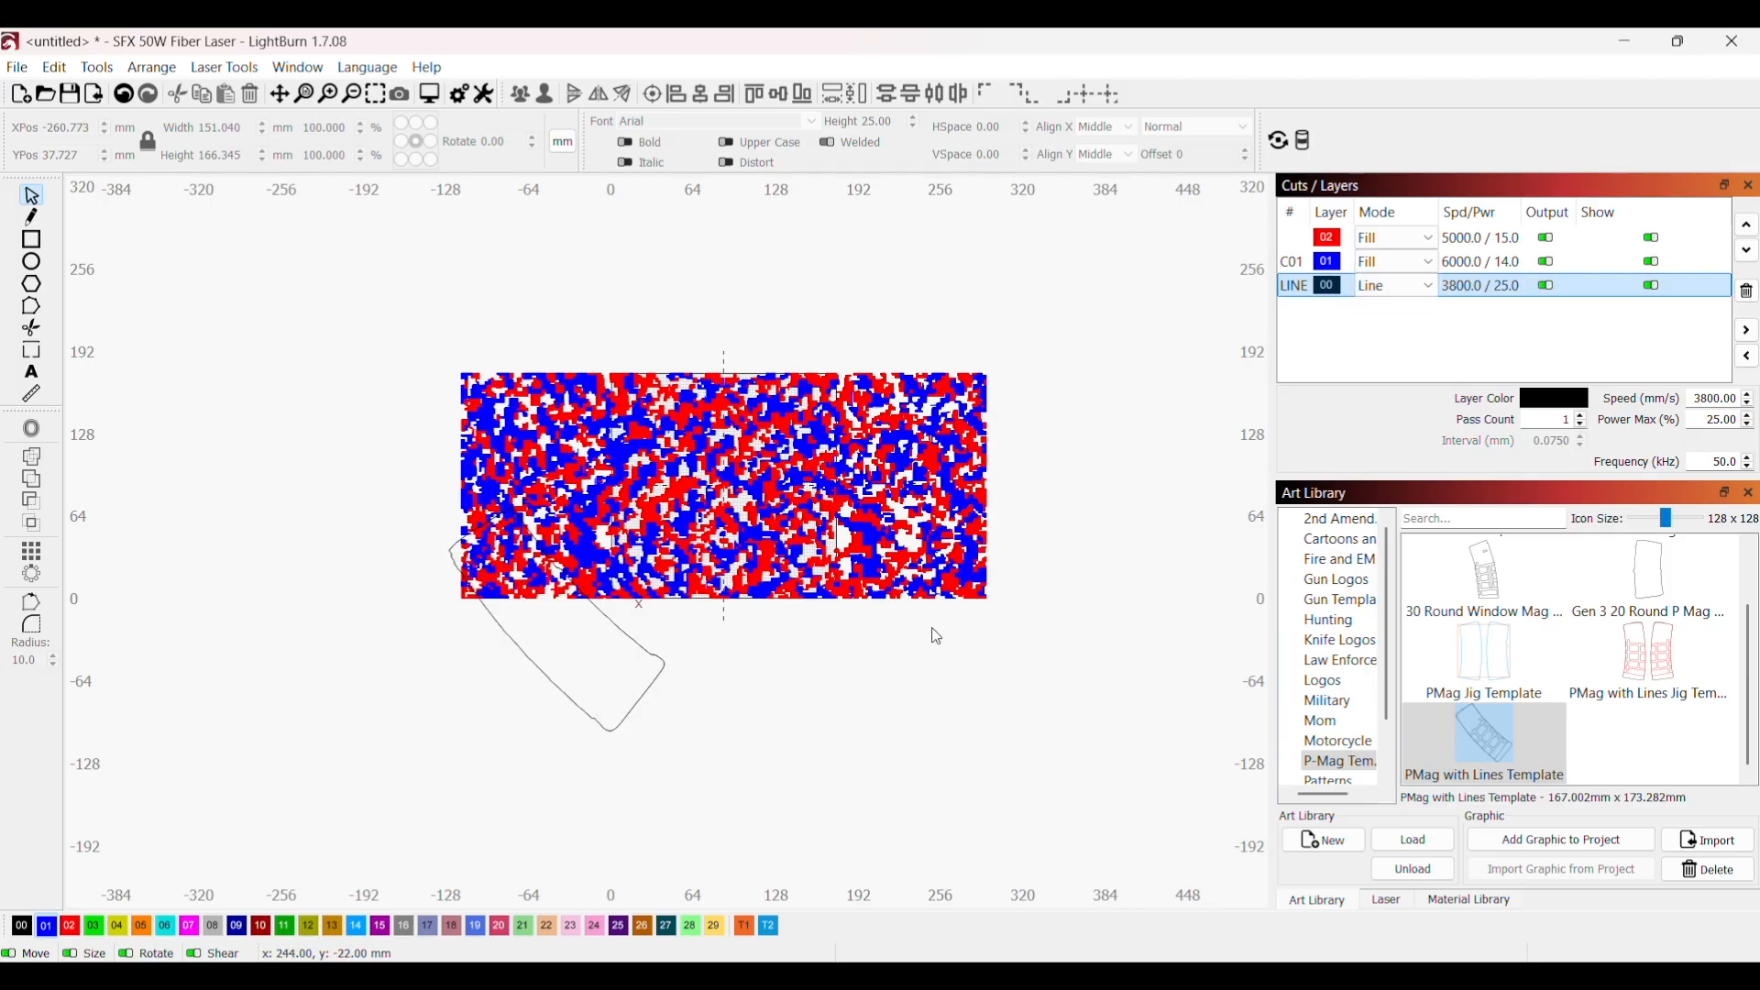
Step: Move the magazine outline clear below the camo, and center it in the work area over the pattern
left_click_drag(662, 660, 879, 768)
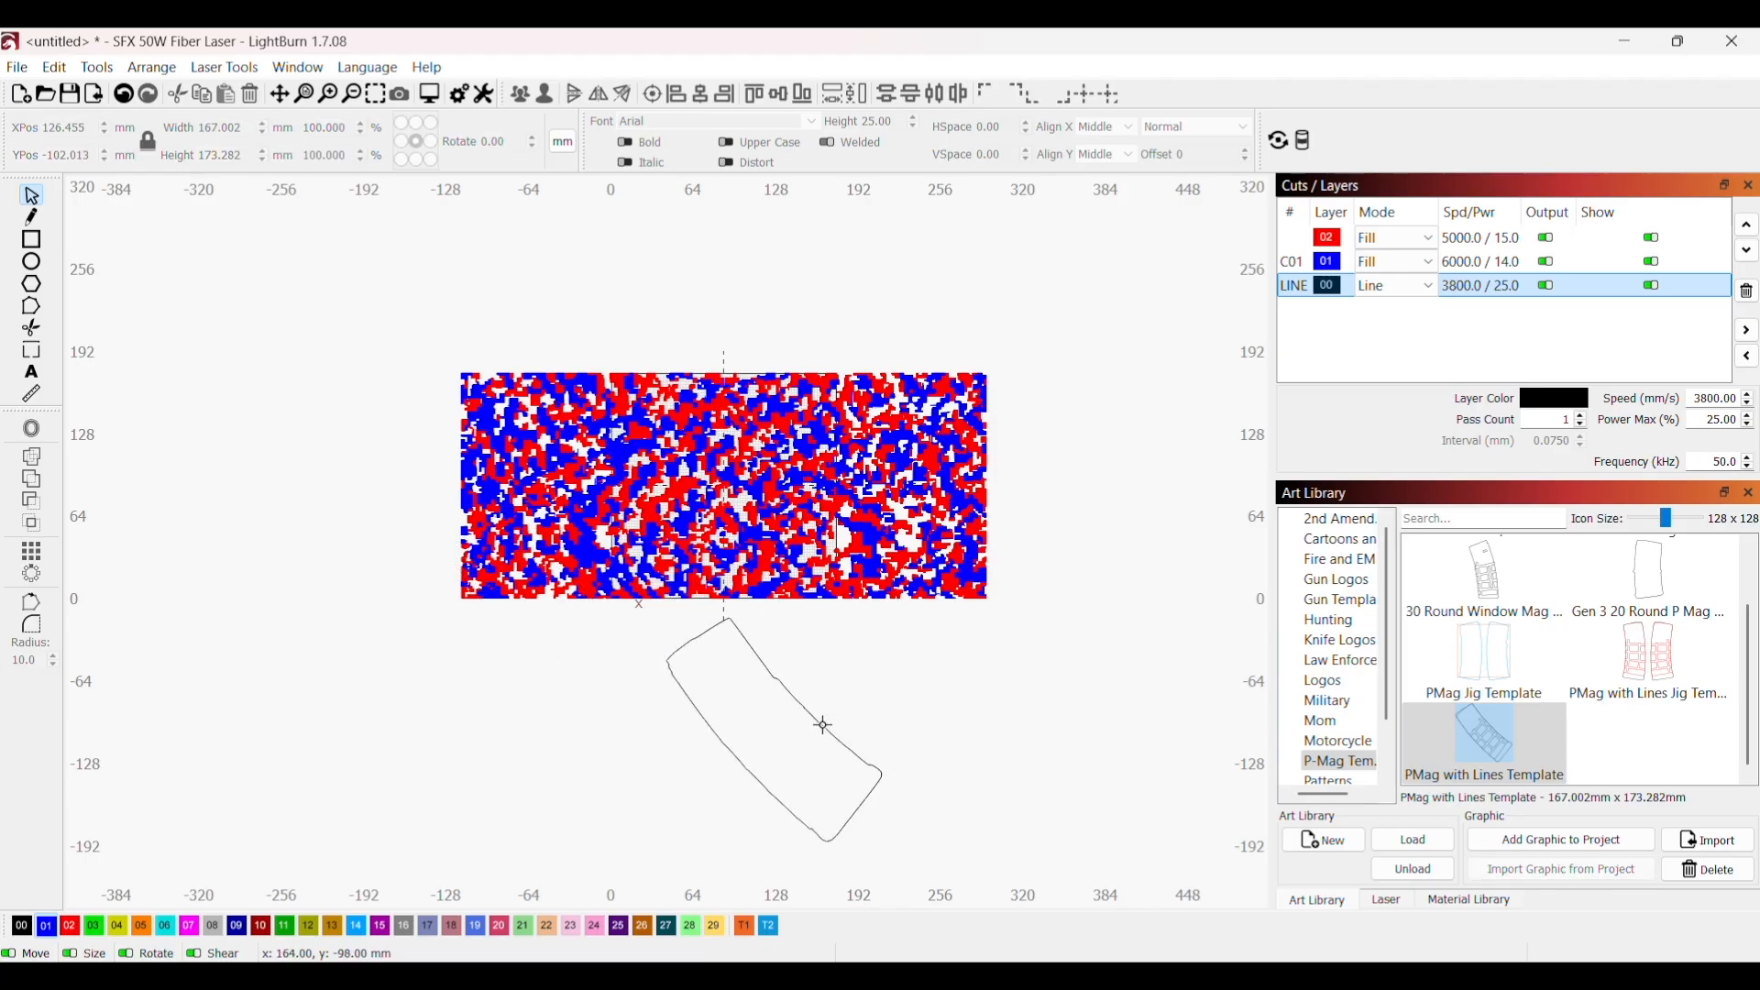
left_click(824, 726)
left_click(824, 726)
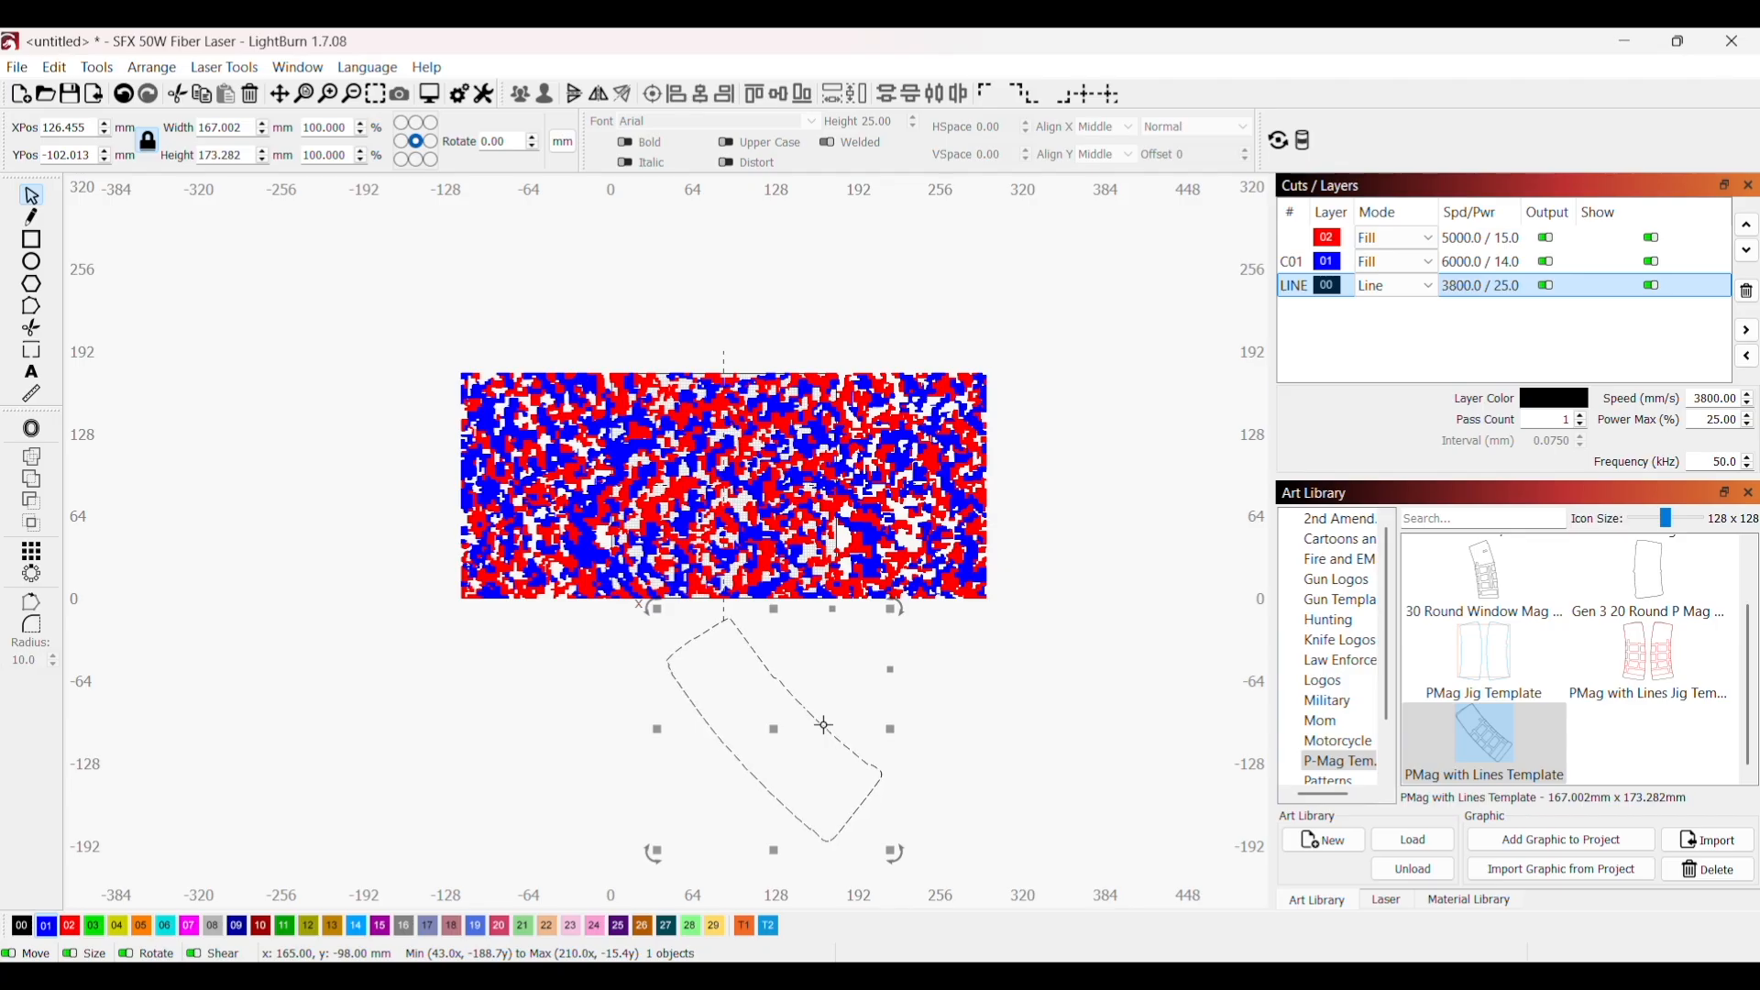
key("p")
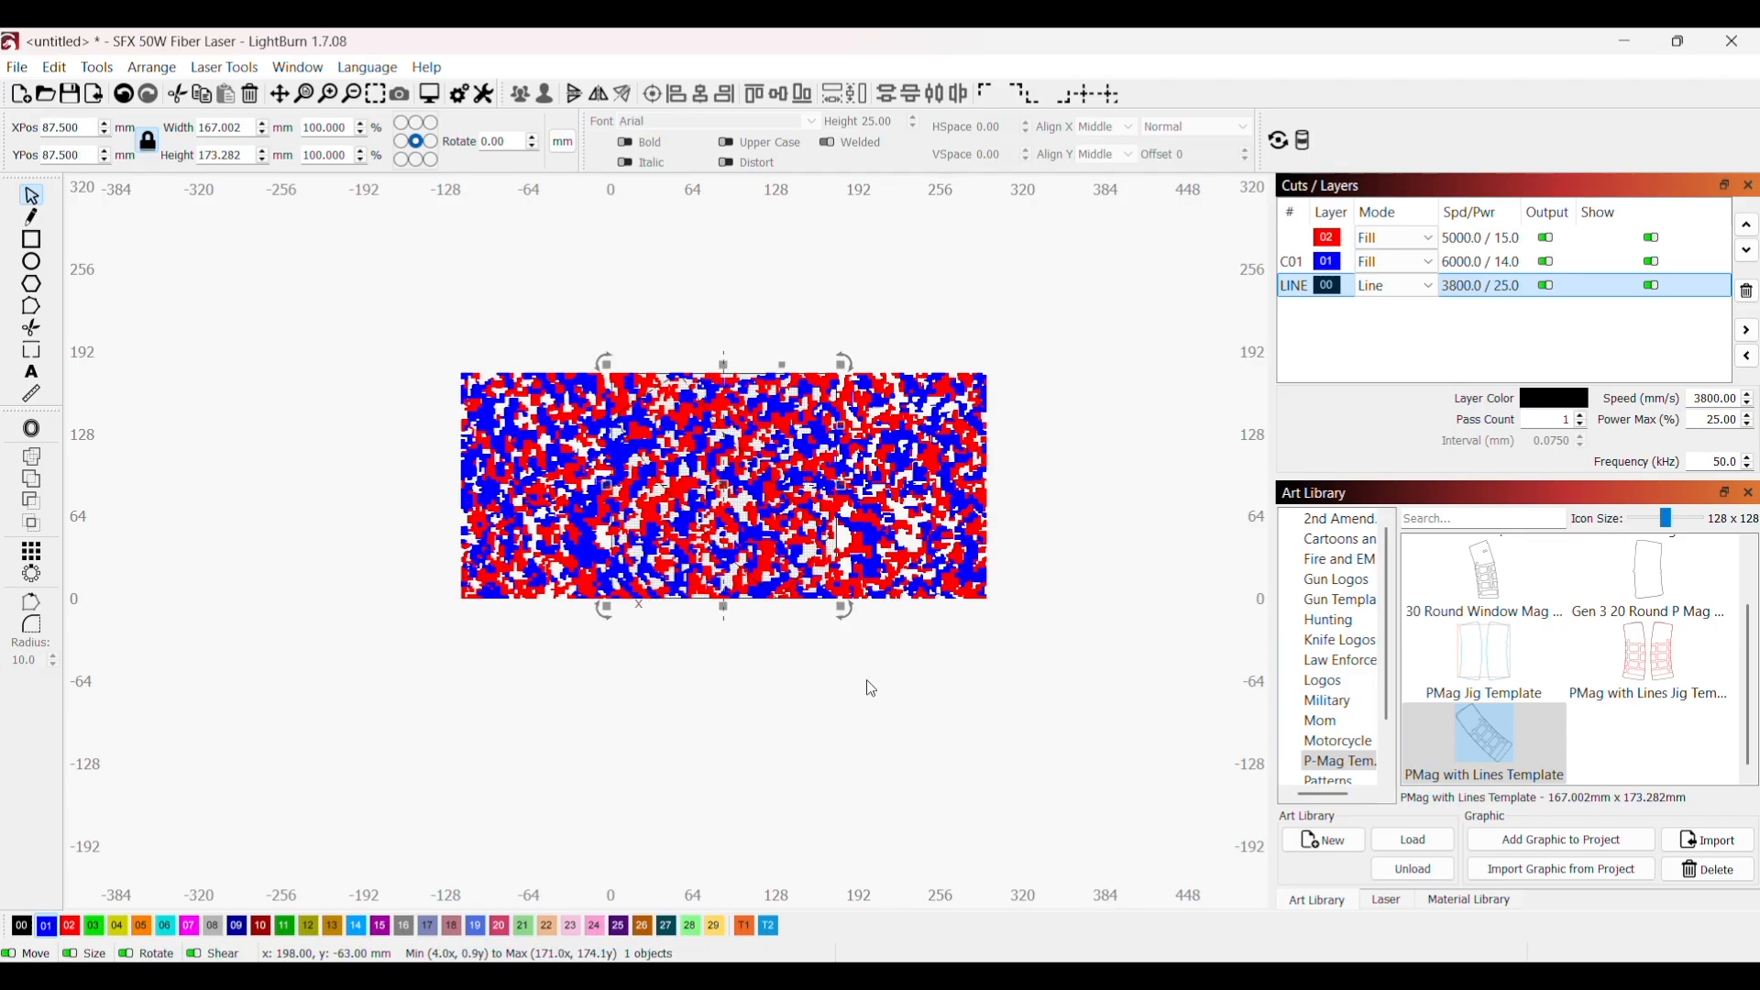
scroll(860, 654, "up", 3)
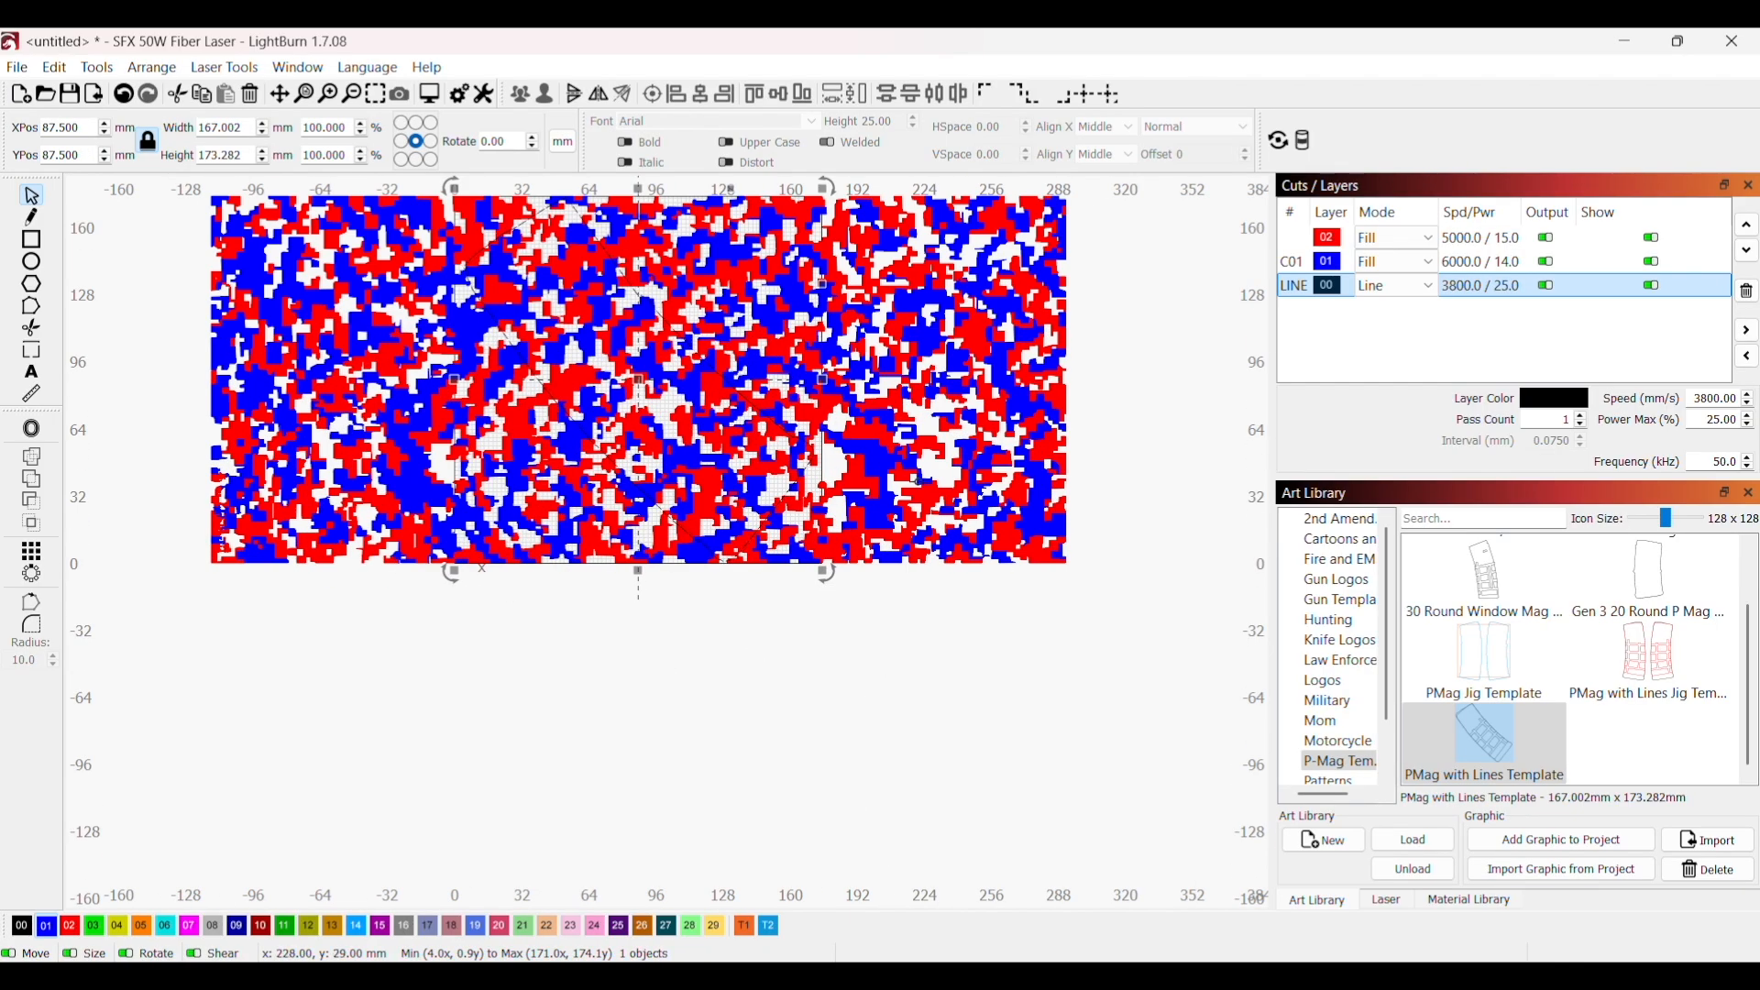
Step: Select the camo pattern together with the magazine outline and cut the camo with Cut Shapes
left_click(1020, 649)
scroll(843, 545, "up", 2)
left_click_drag(854, 382, 945, 602)
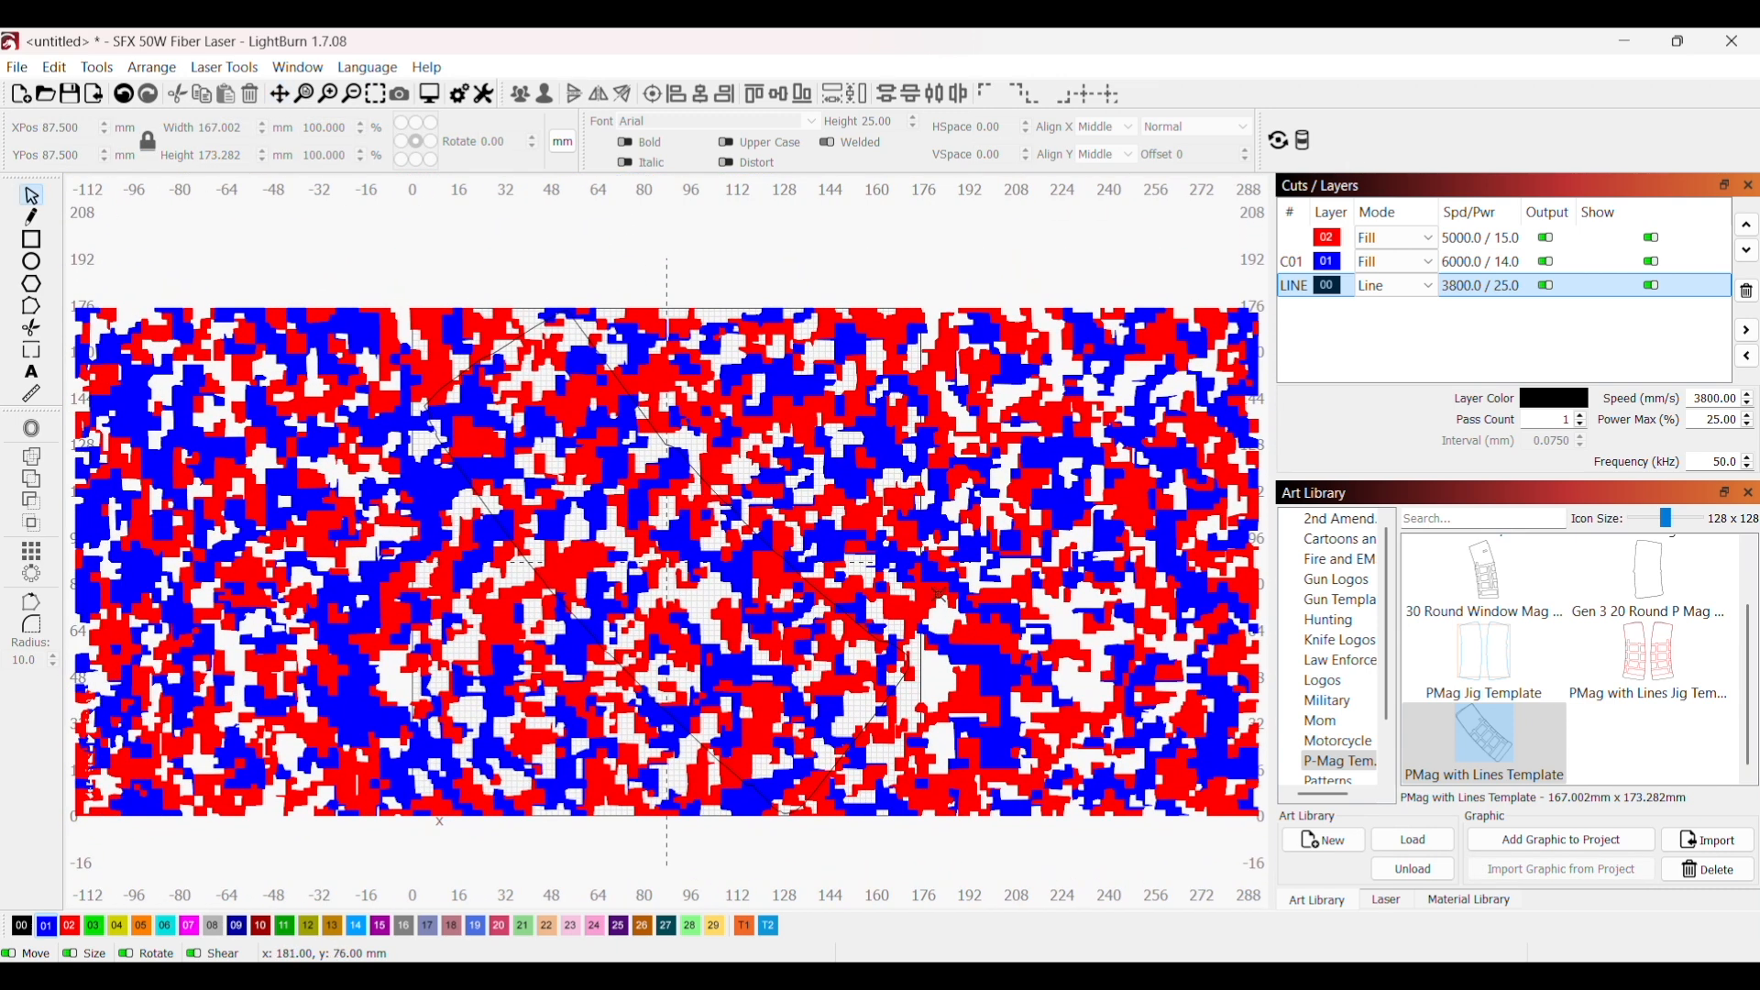
left_click(934, 581)
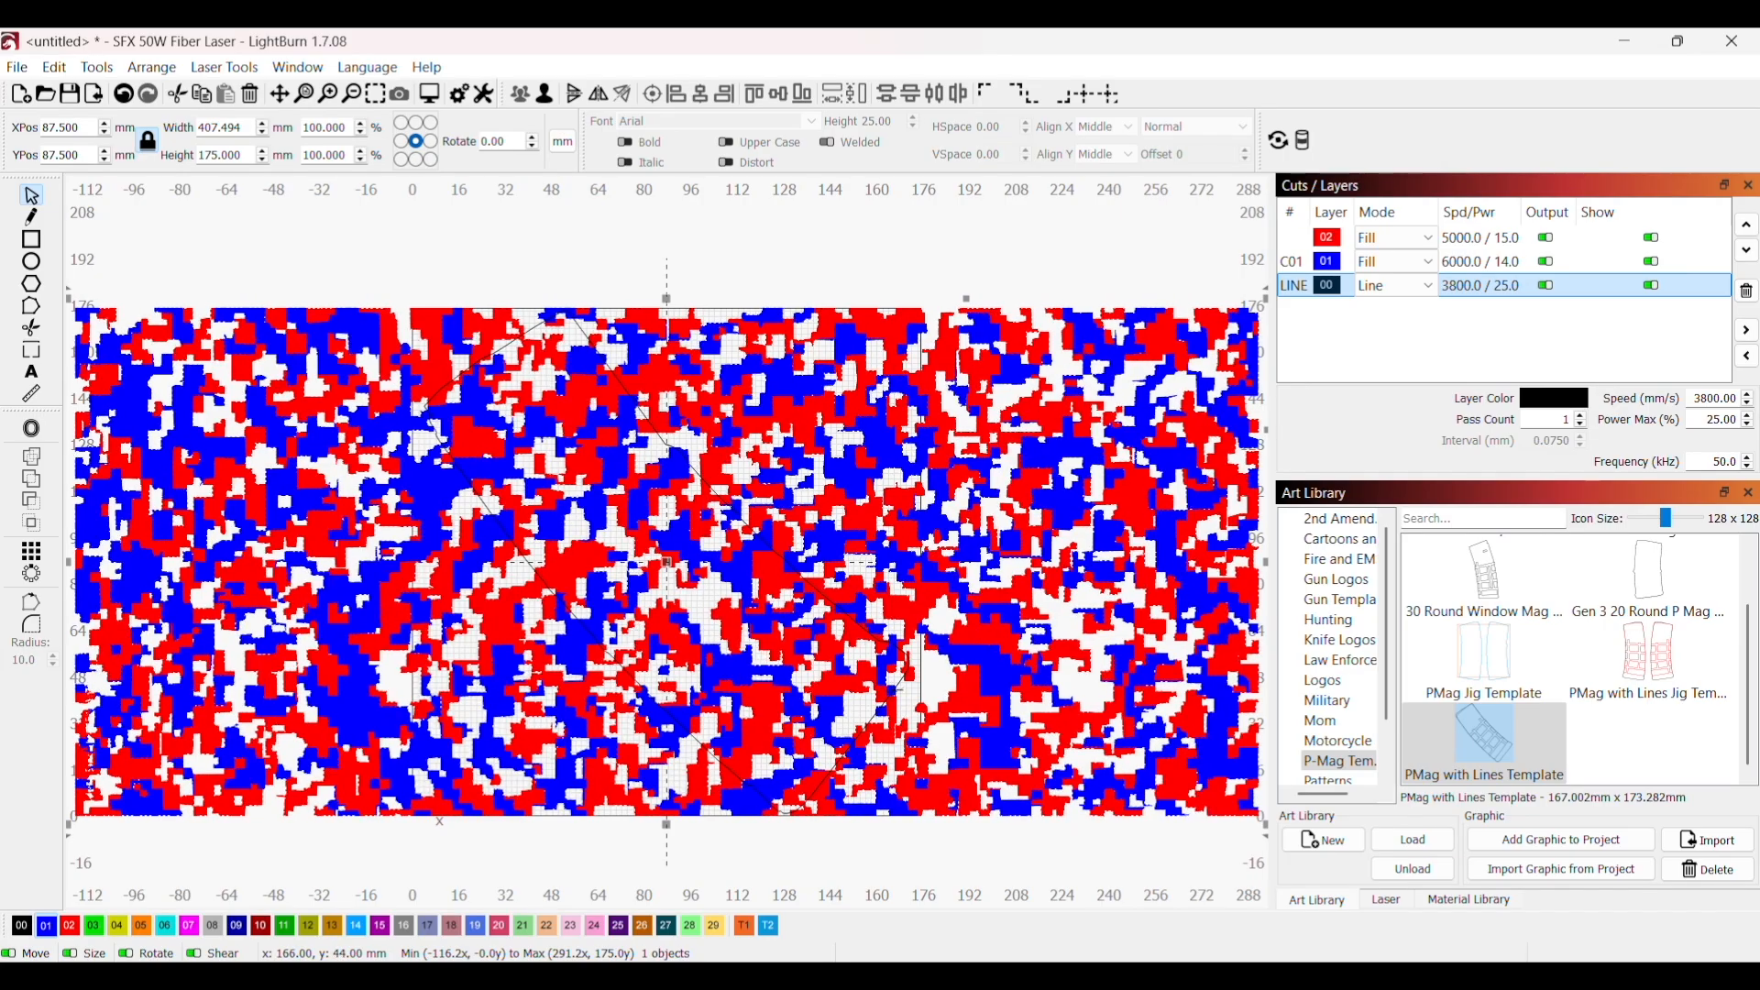
scroll(882, 724, "up", 5)
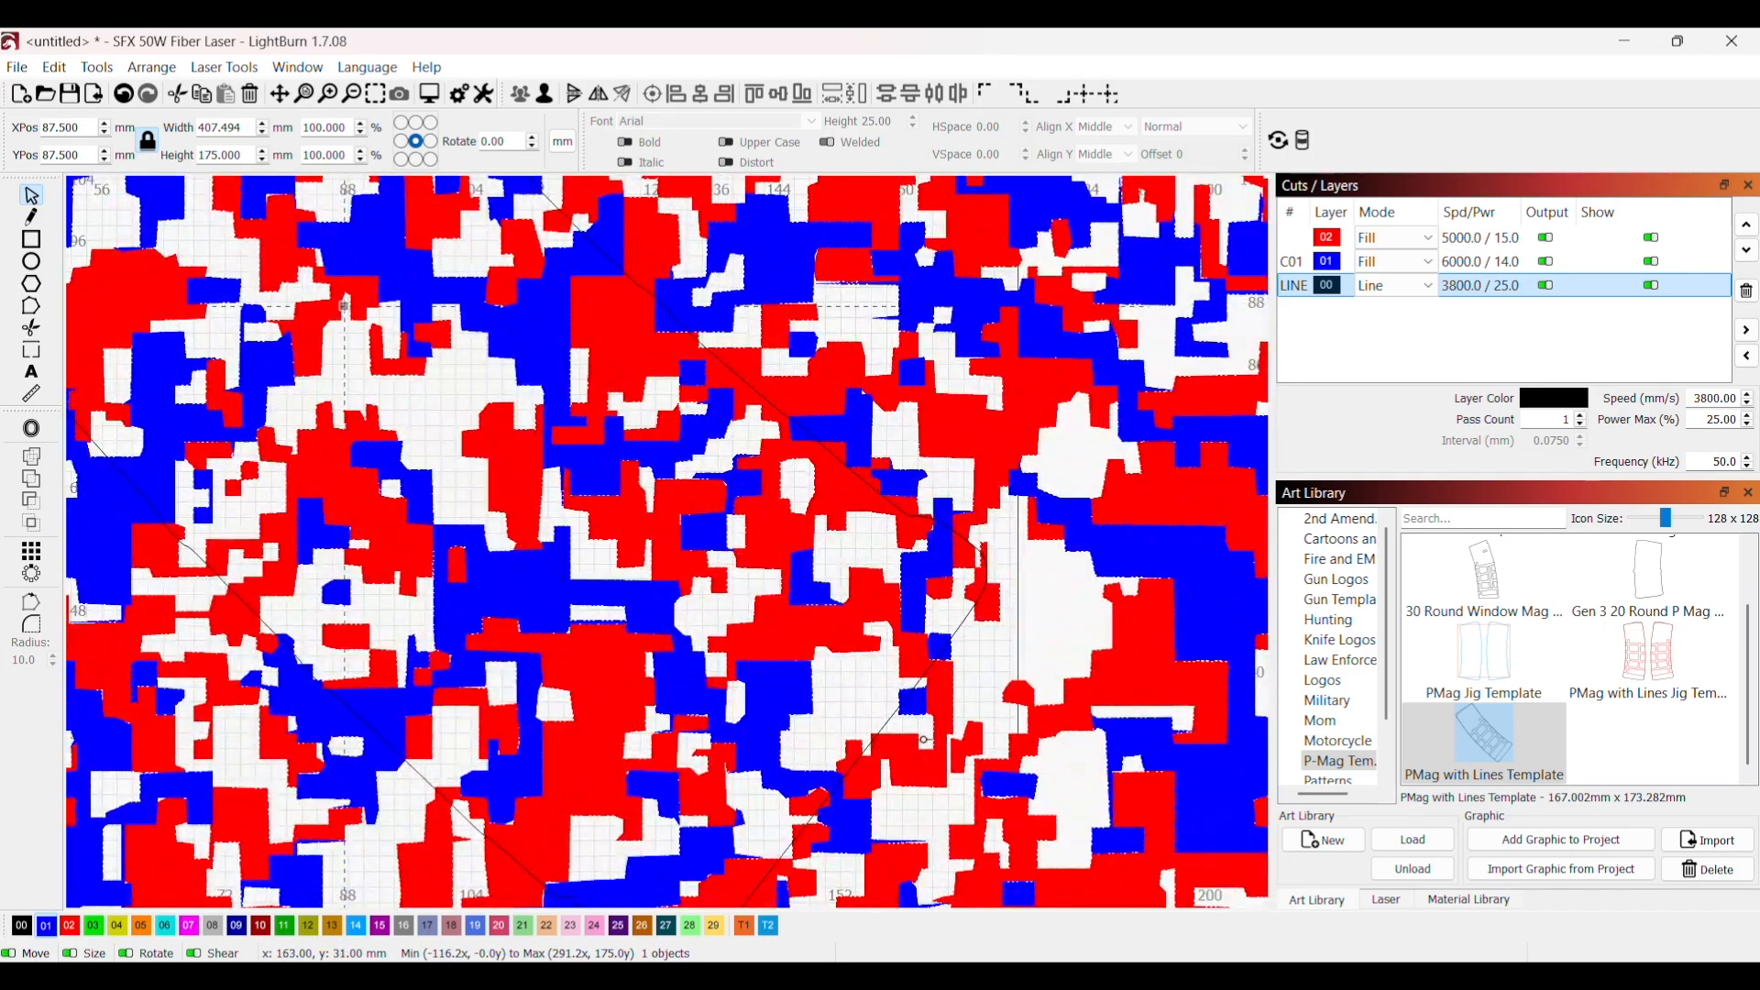
left_click(894, 718, "shift")
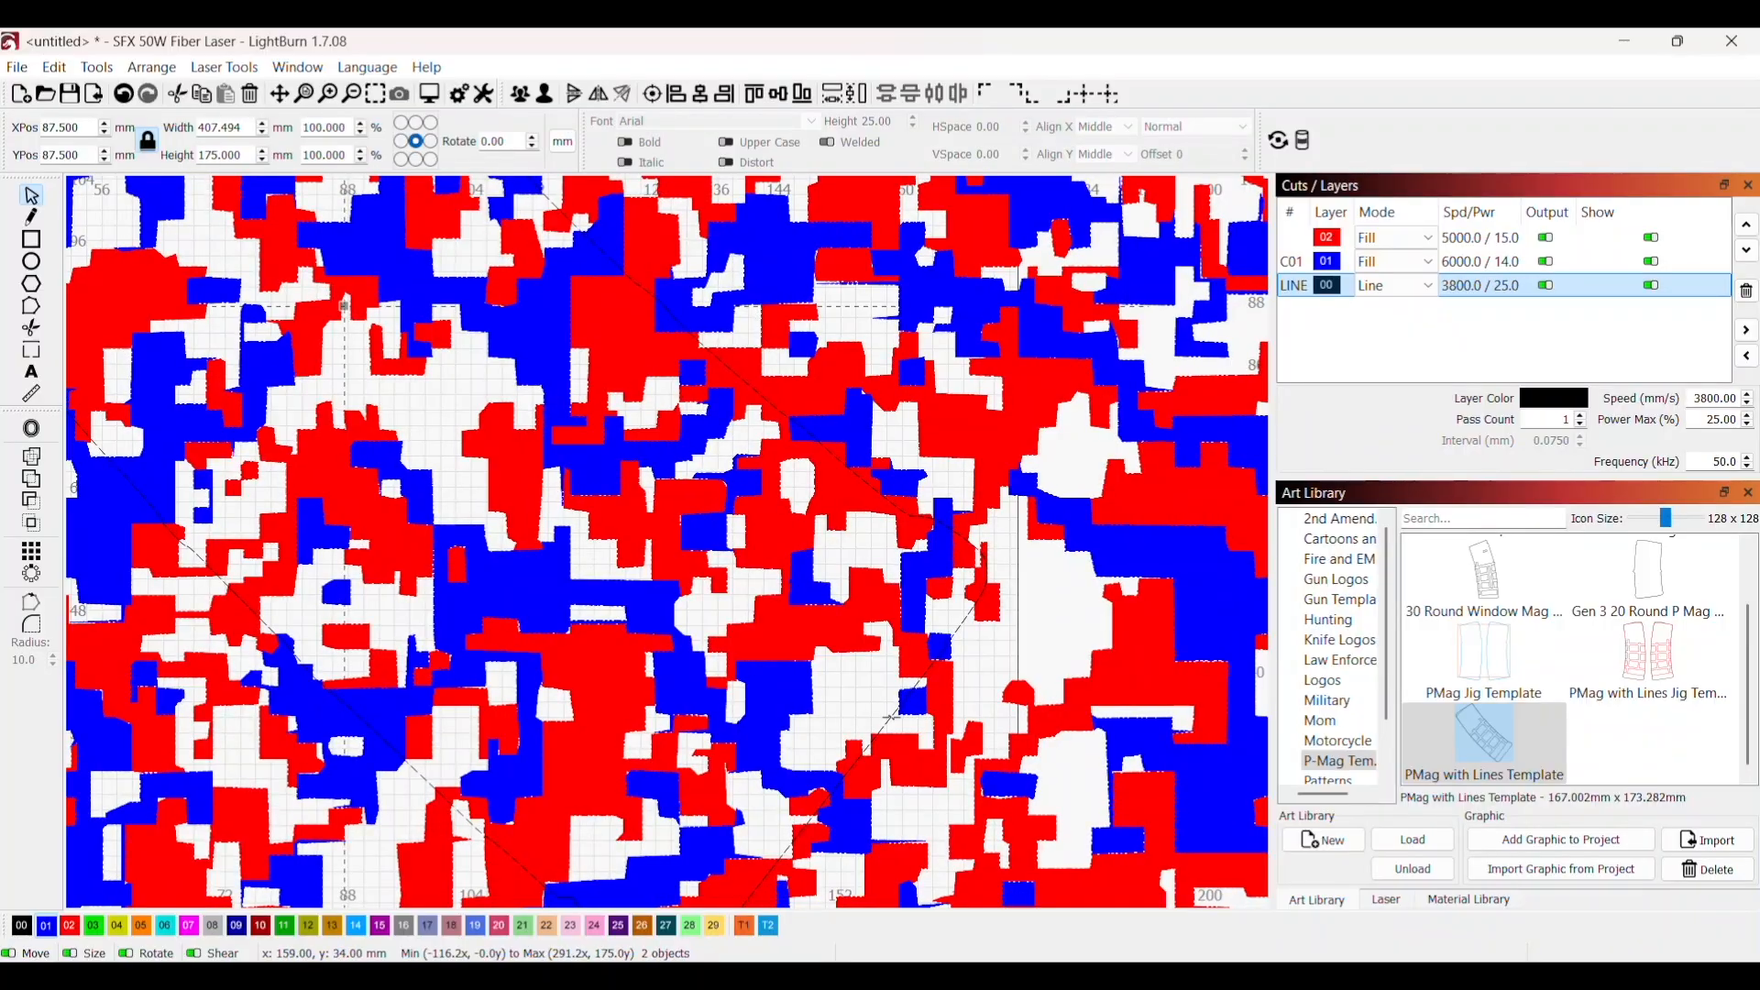
scroll(895, 720, "down", 5)
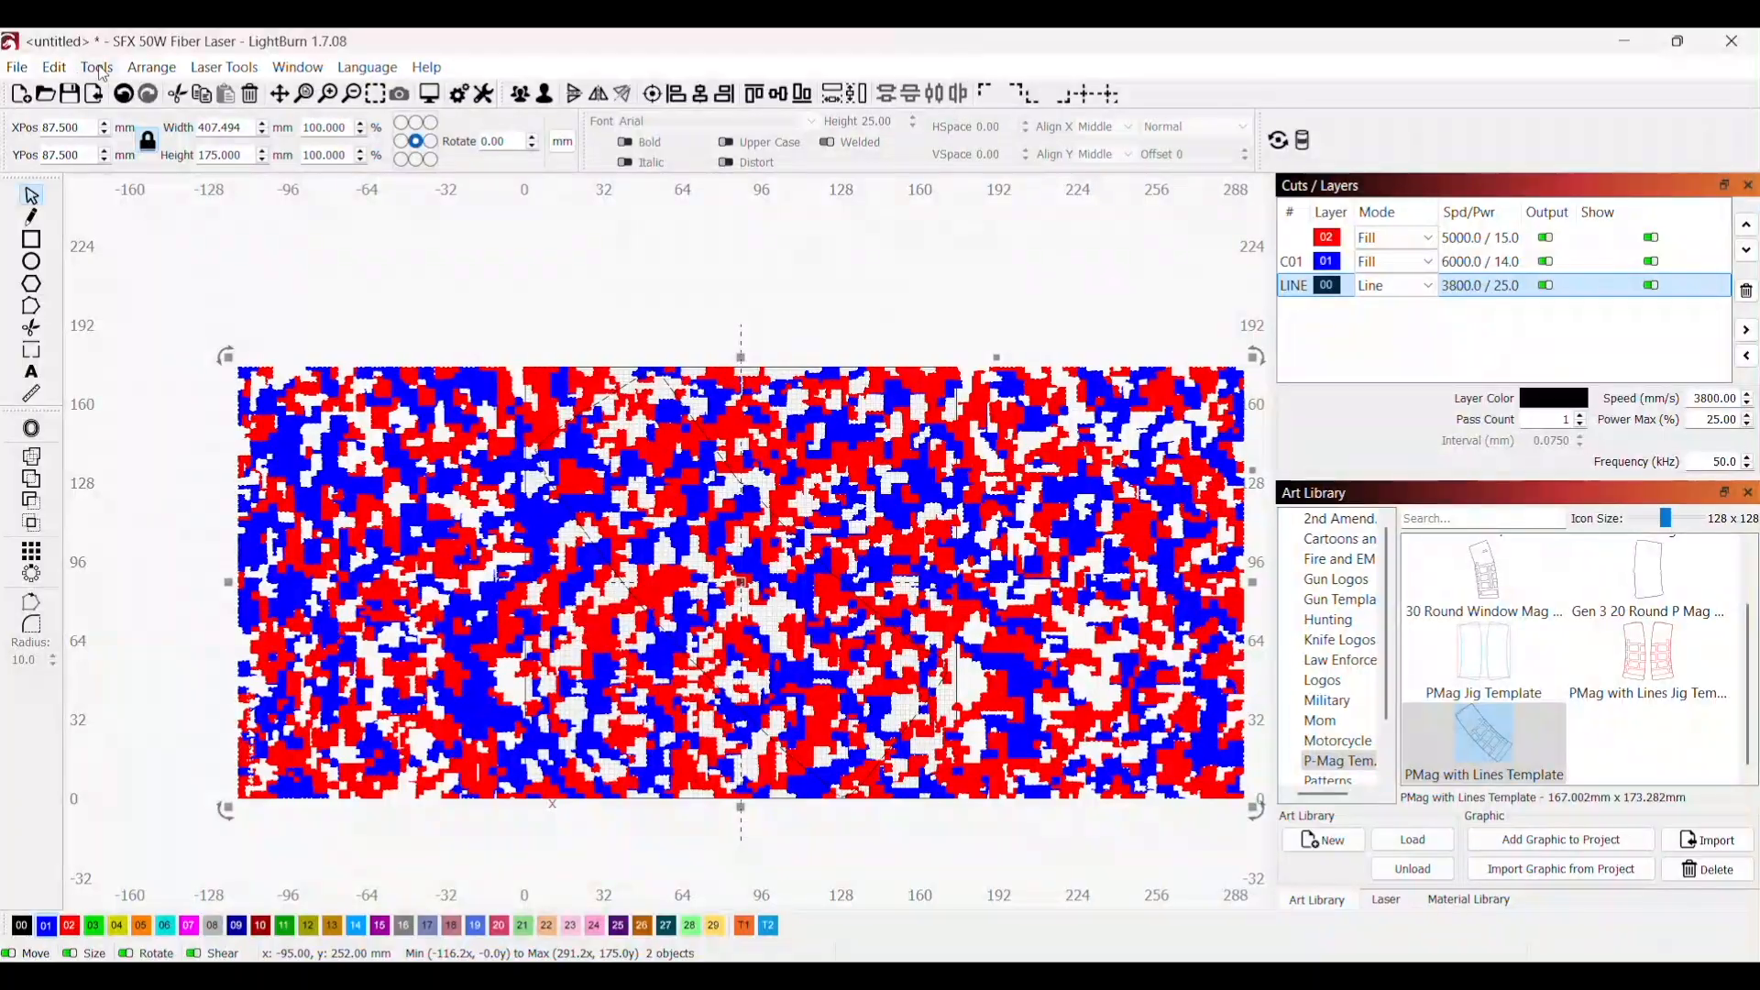
left_click(55, 68)
mouse_move(99, 70)
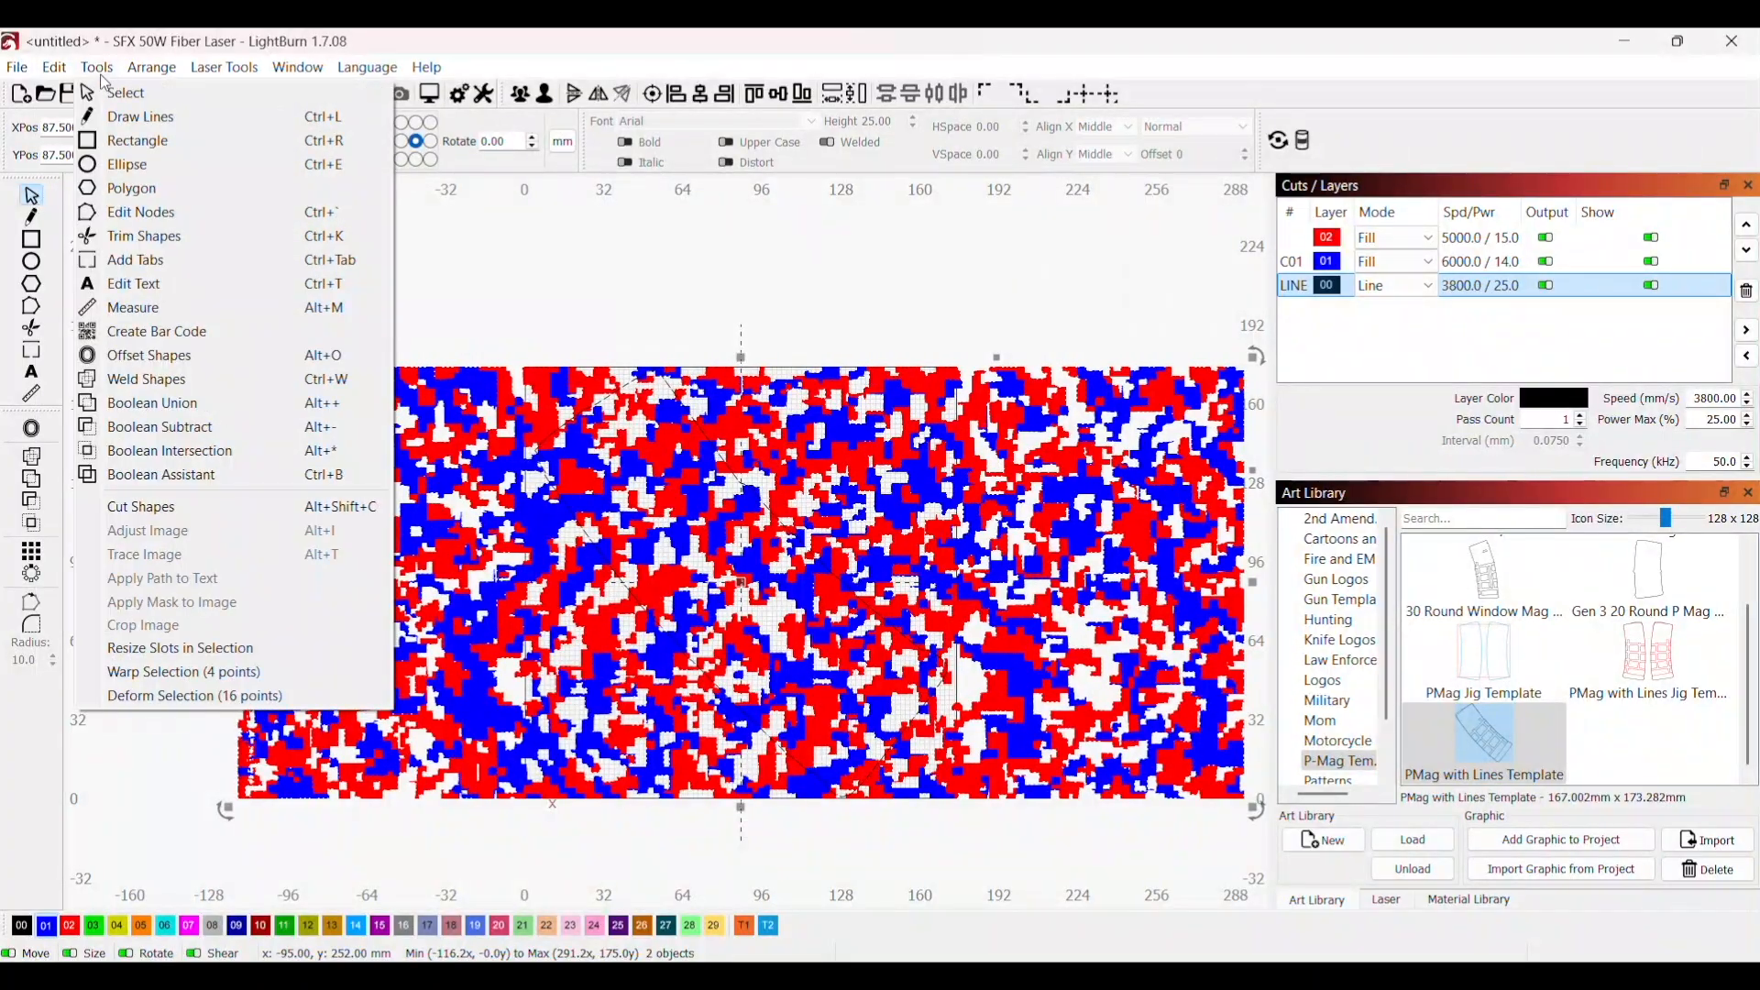
left_click(151, 509)
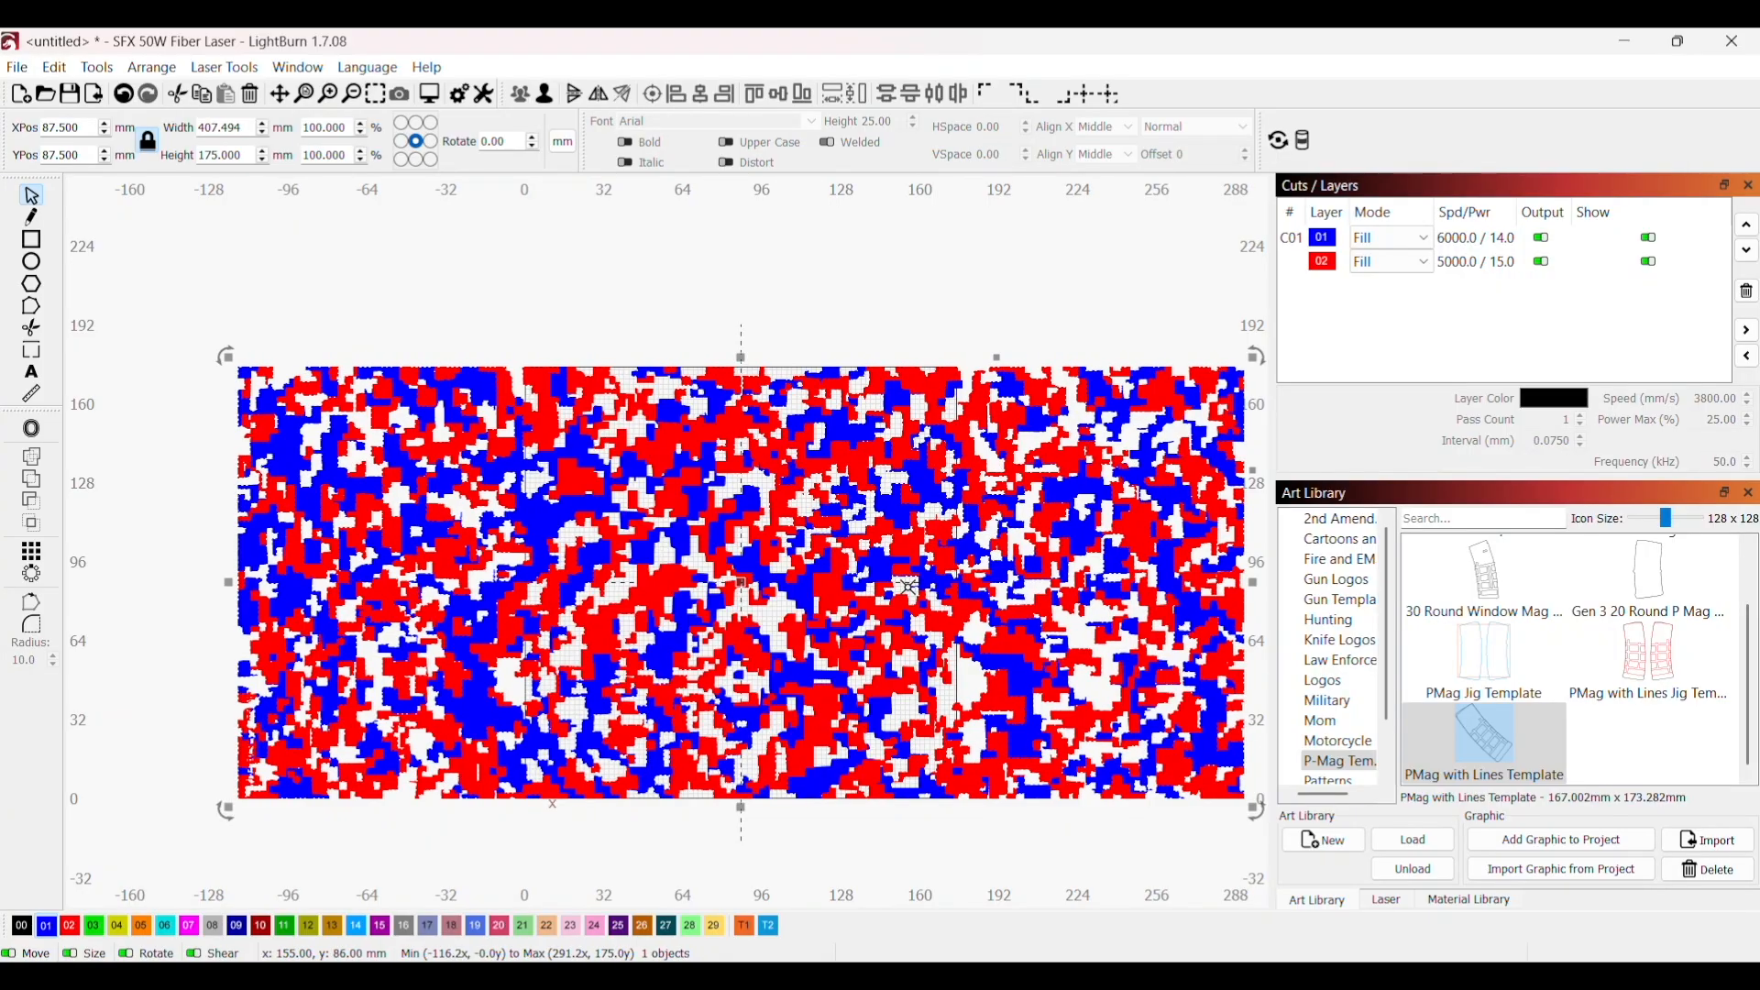
Step: Move the camo outside the magazine shape away from the cut piece and delete it
left_click(989, 842)
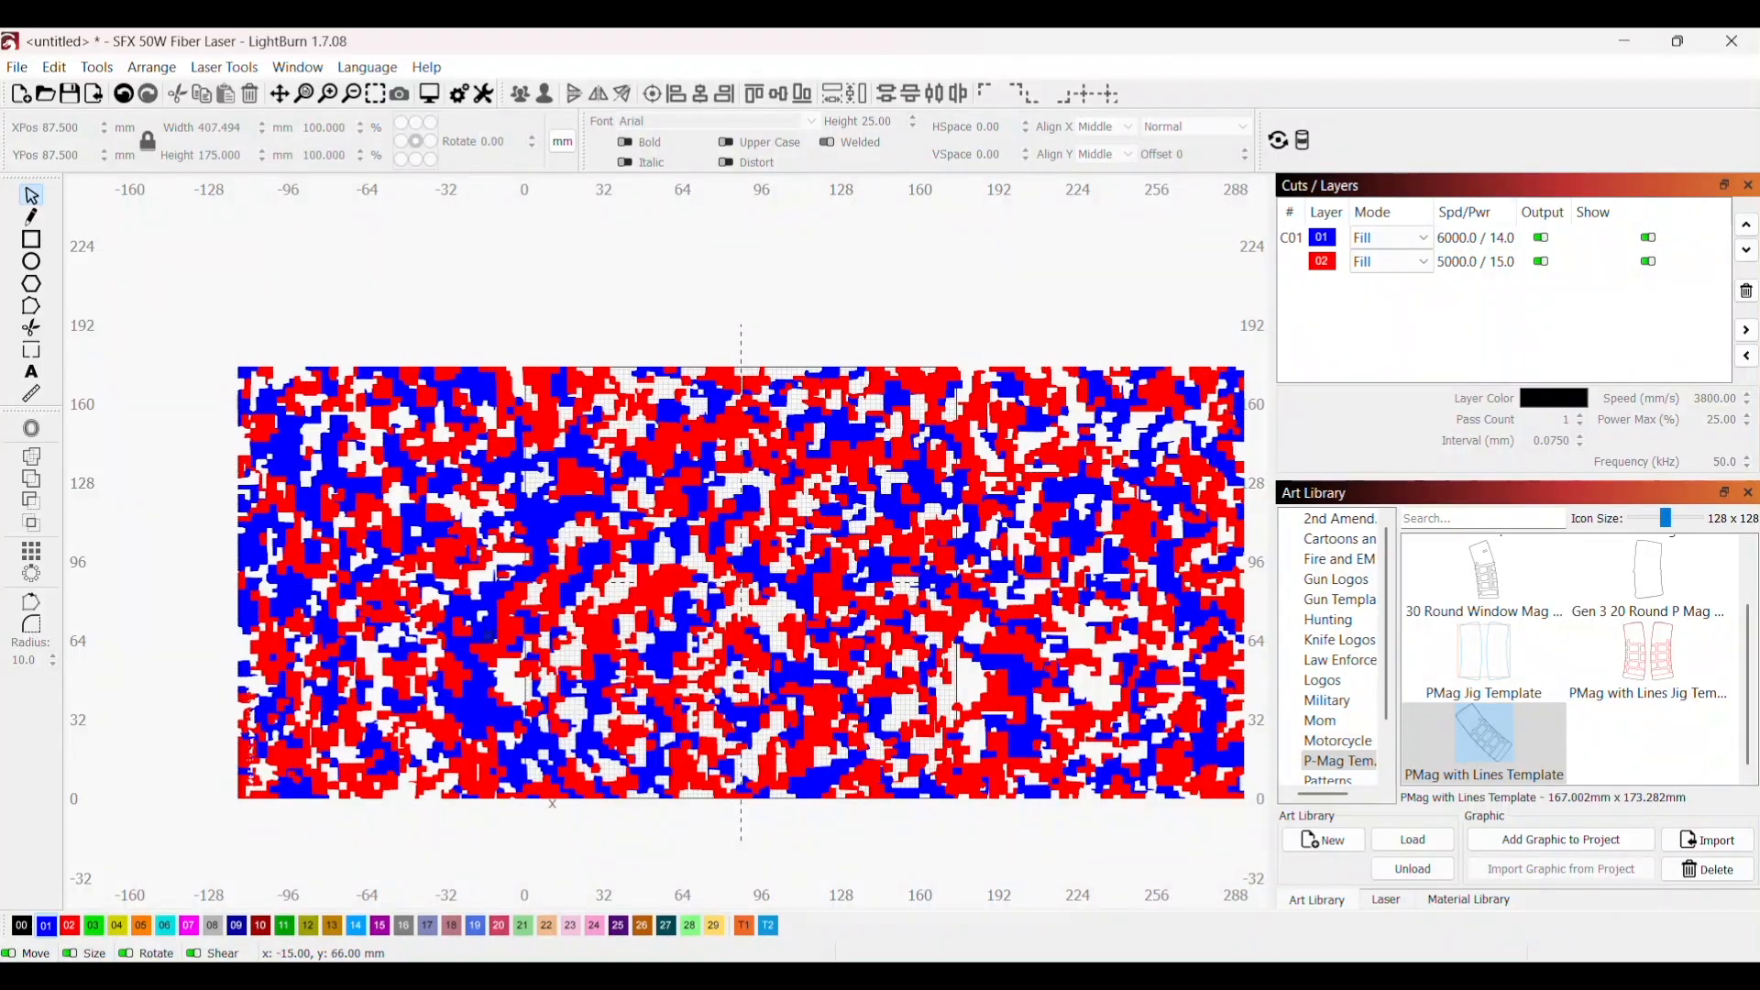
left_click_drag(434, 579, 109, 612)
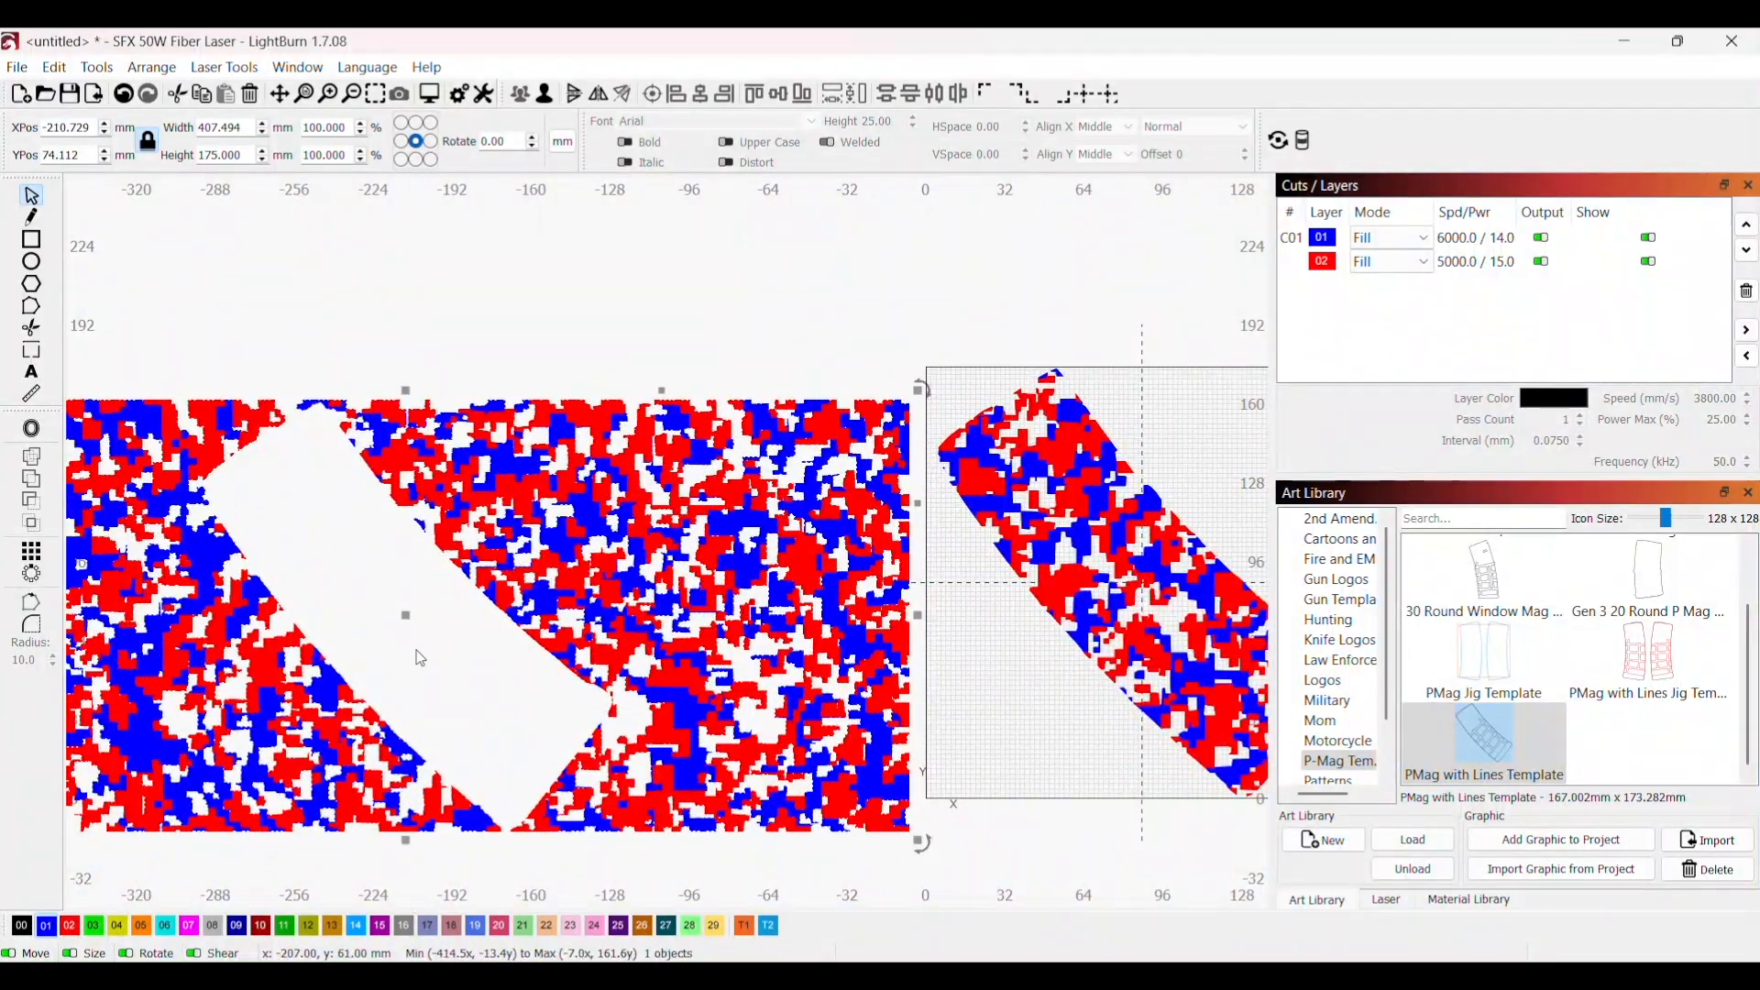
key("Delete")
left_click_drag(889, 771, 456, 712)
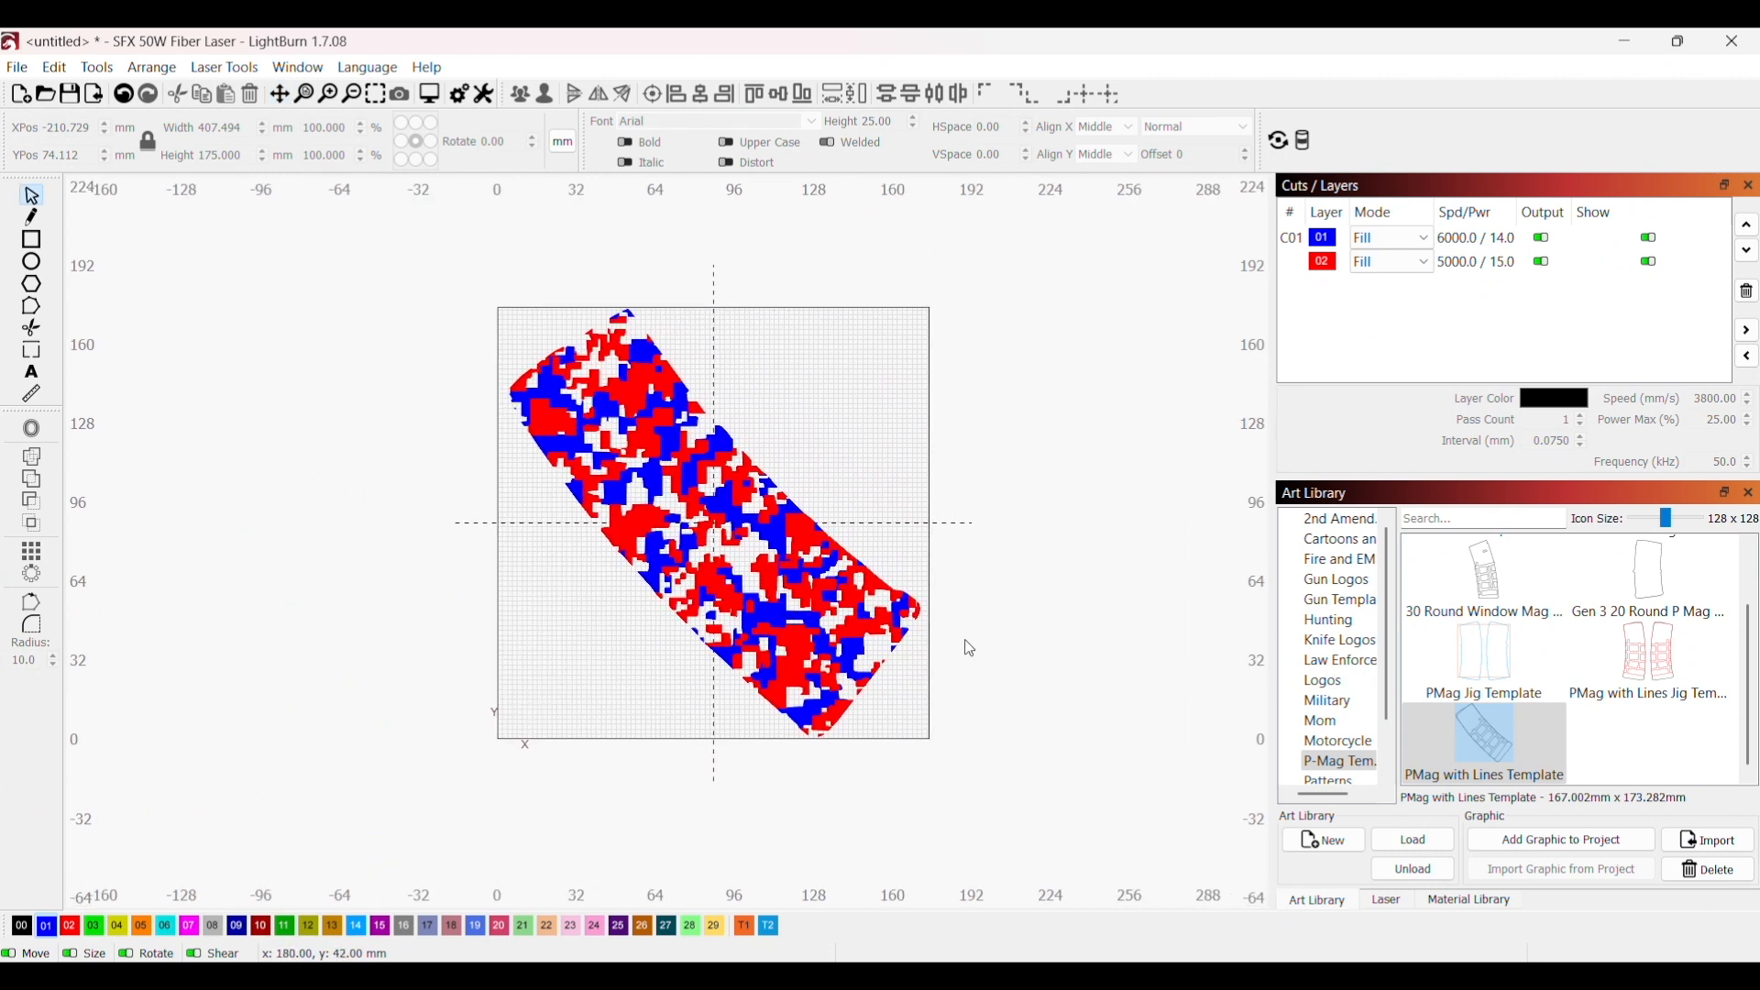
left_click_drag(879, 679, 978, 709)
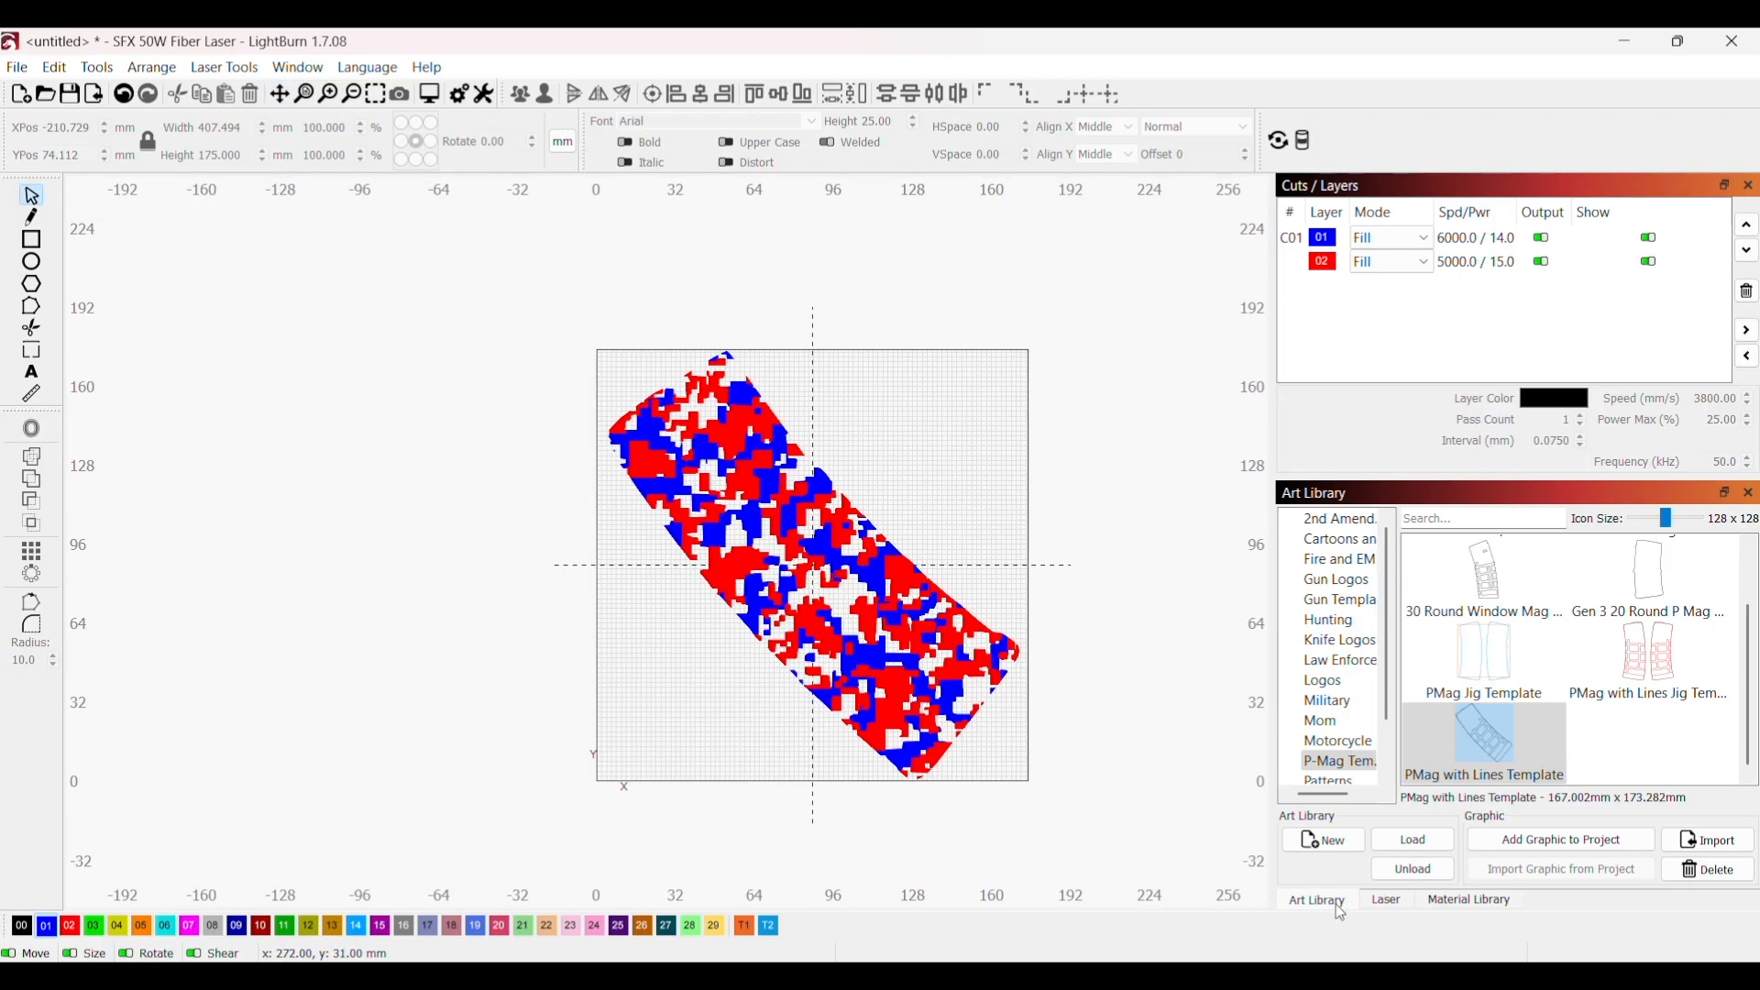
Step: Place the Tactical Gorilla from the Military art library in the empty space left of the camo magazine
left_click(1334, 702)
scroll(1541, 654, "down", 10)
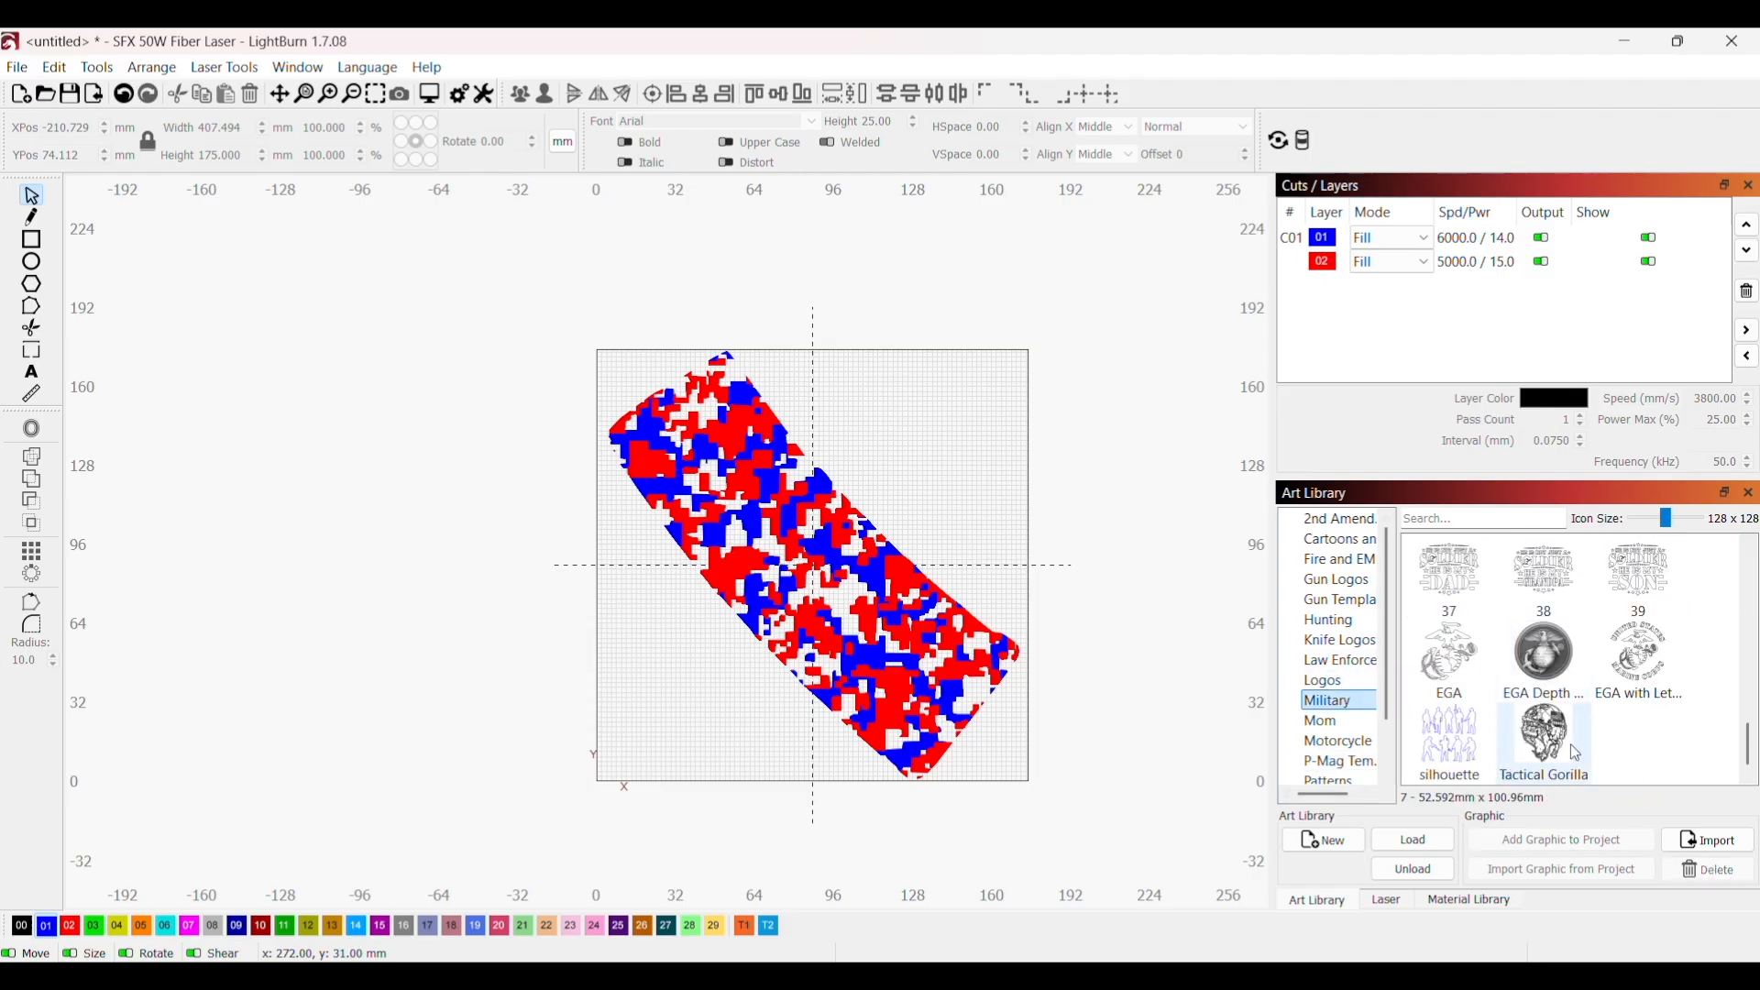
left_click_drag(1546, 738, 437, 563)
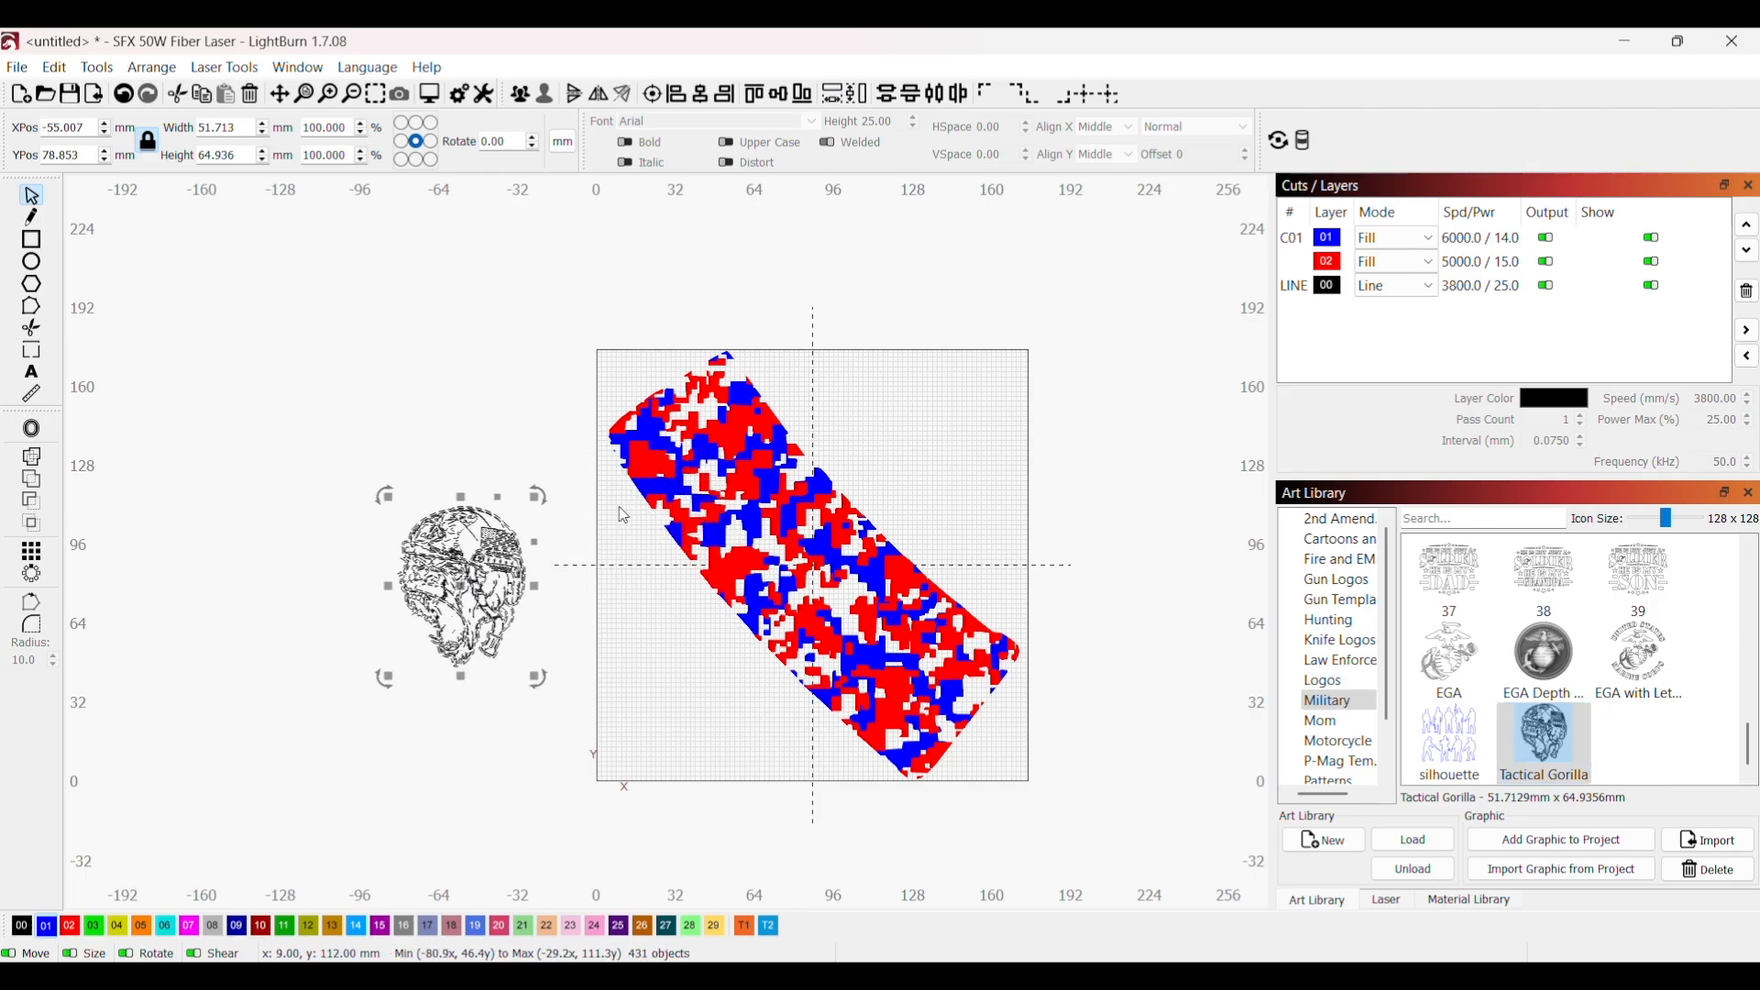
Step: Change the gorilla's black layer 00 from Line to Fill mode
left_click(1379, 293)
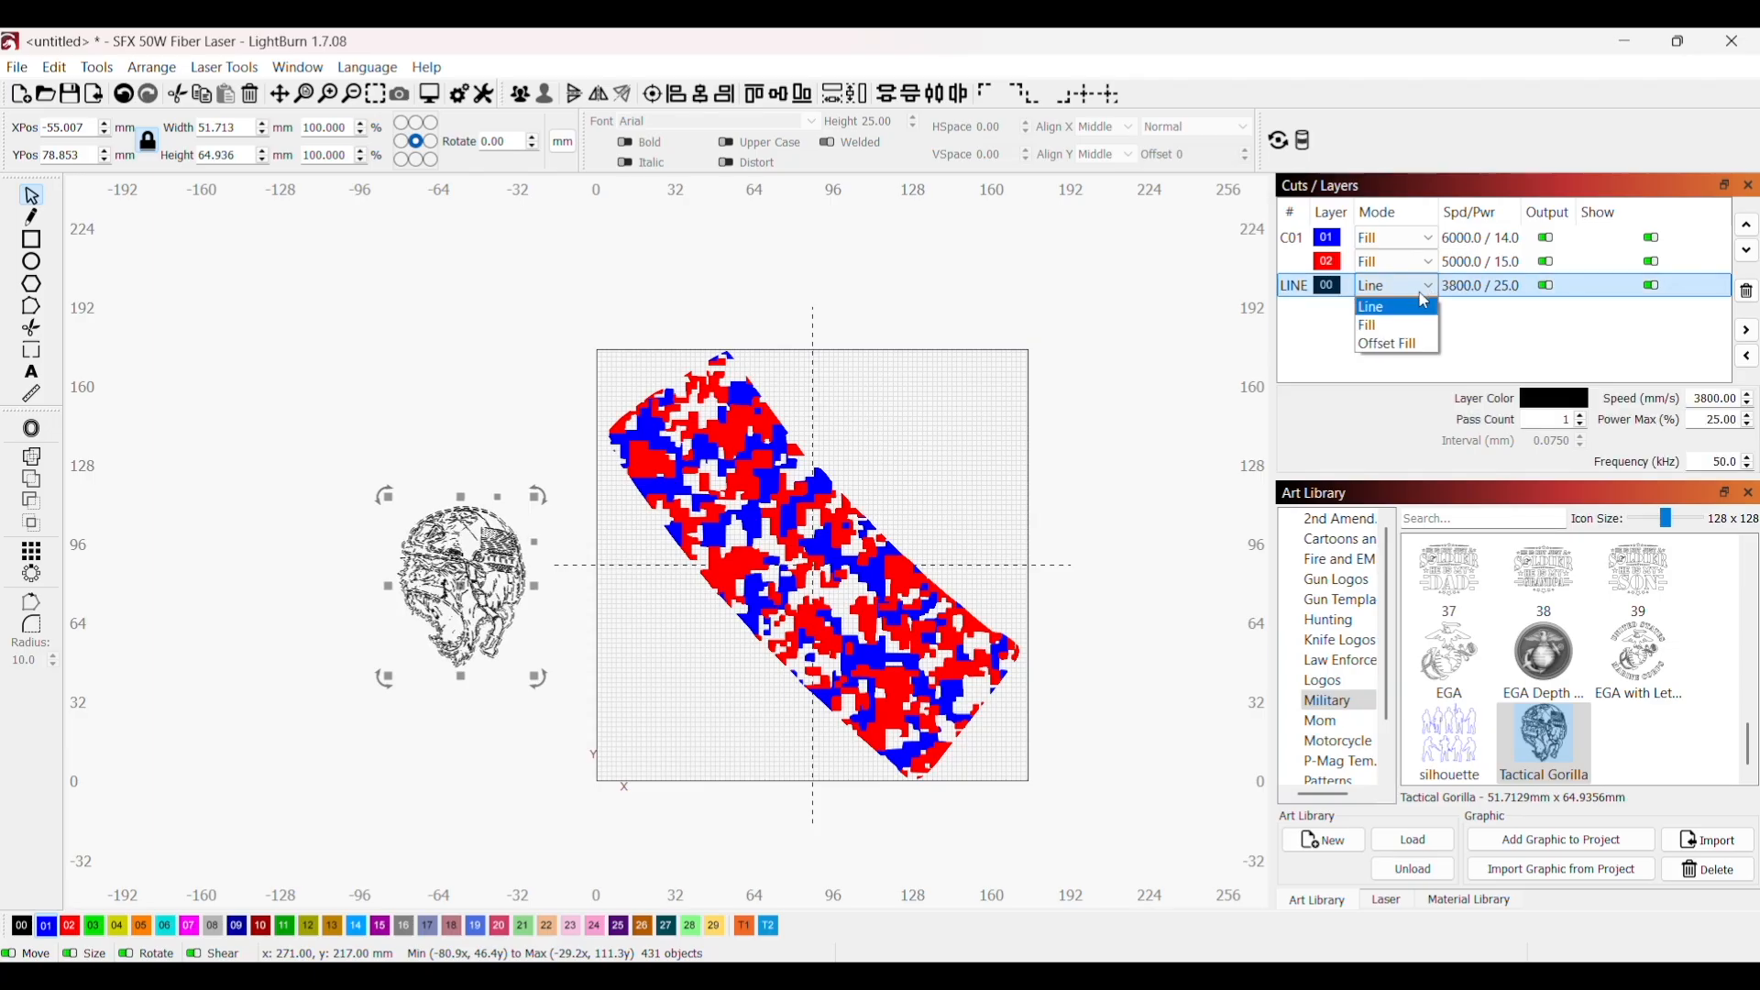
left_click(1389, 318)
scroll(524, 586, "up", 6)
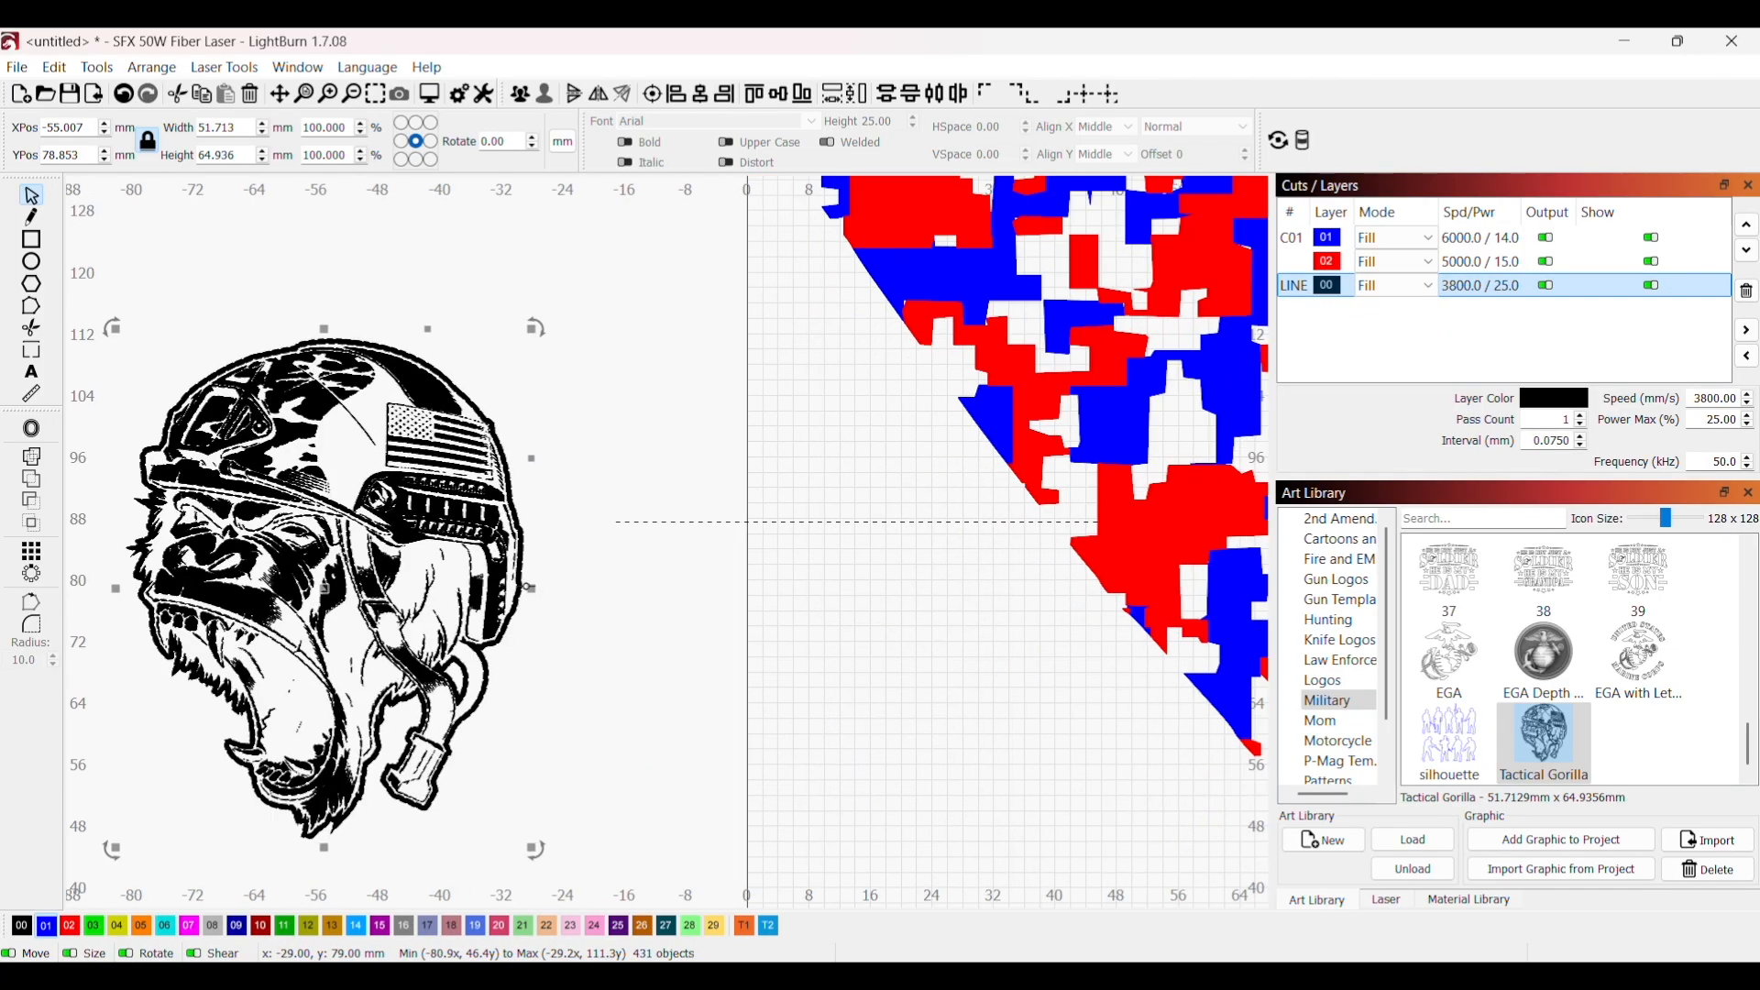
left_click_drag(620, 697, 782, 662)
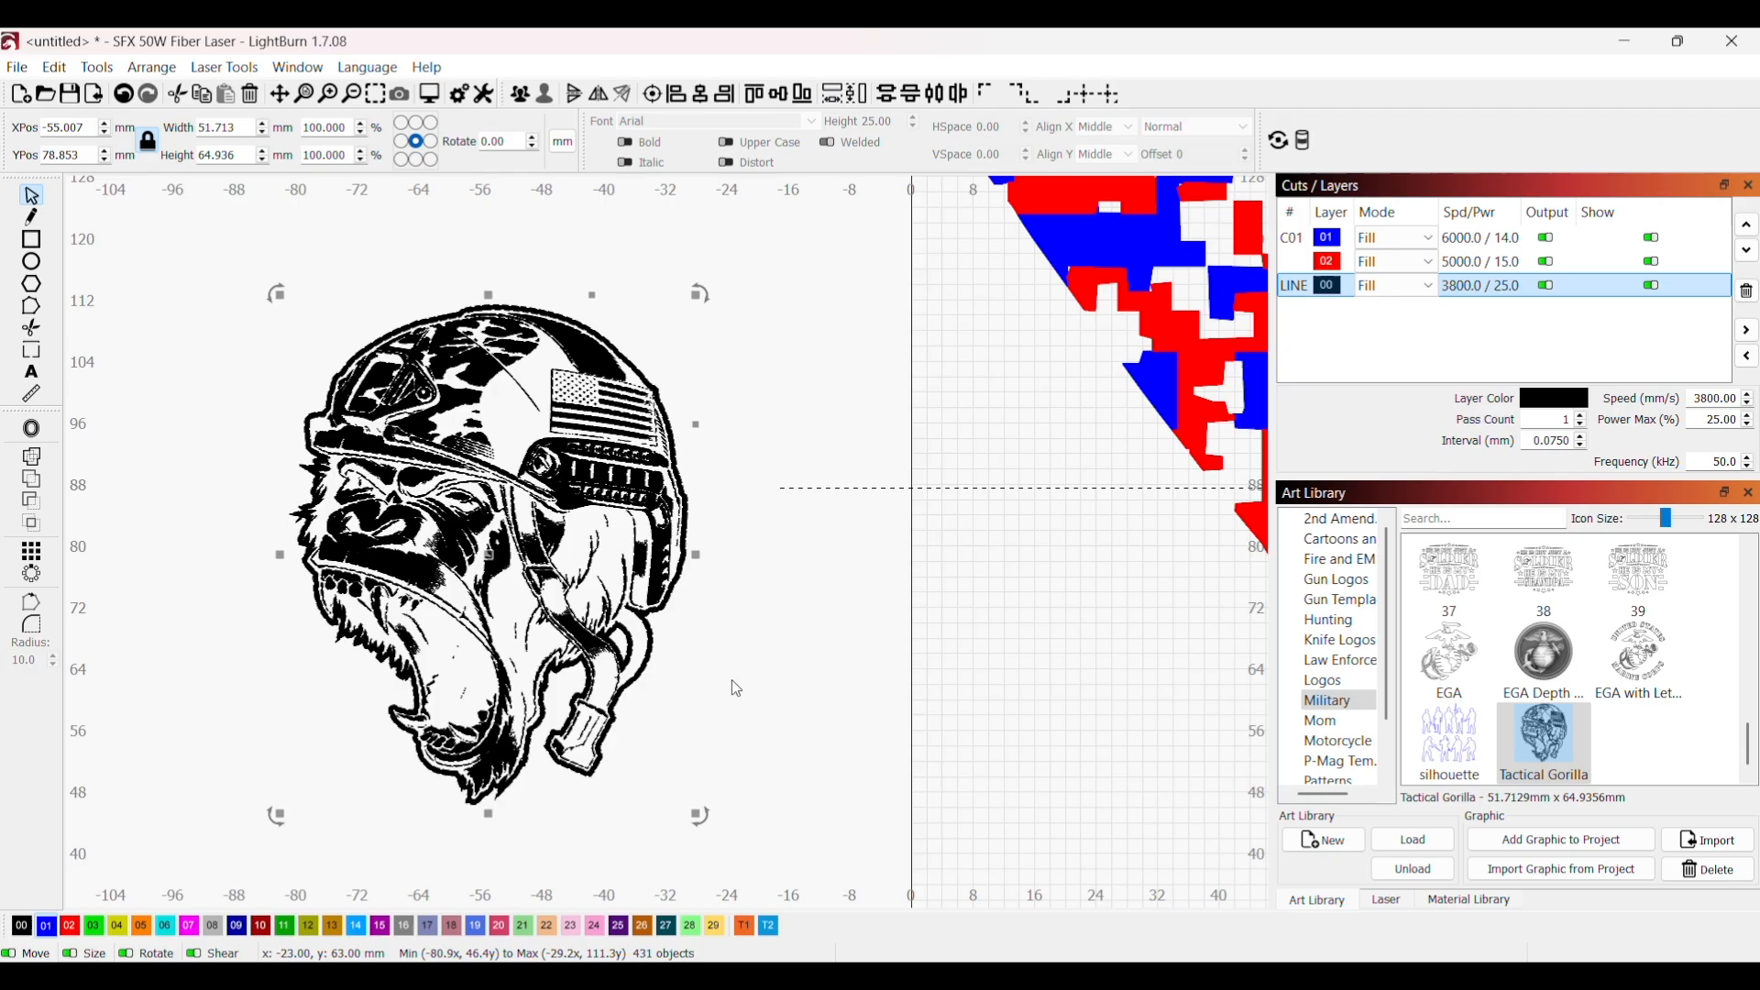
scroll(758, 534, "down", 3)
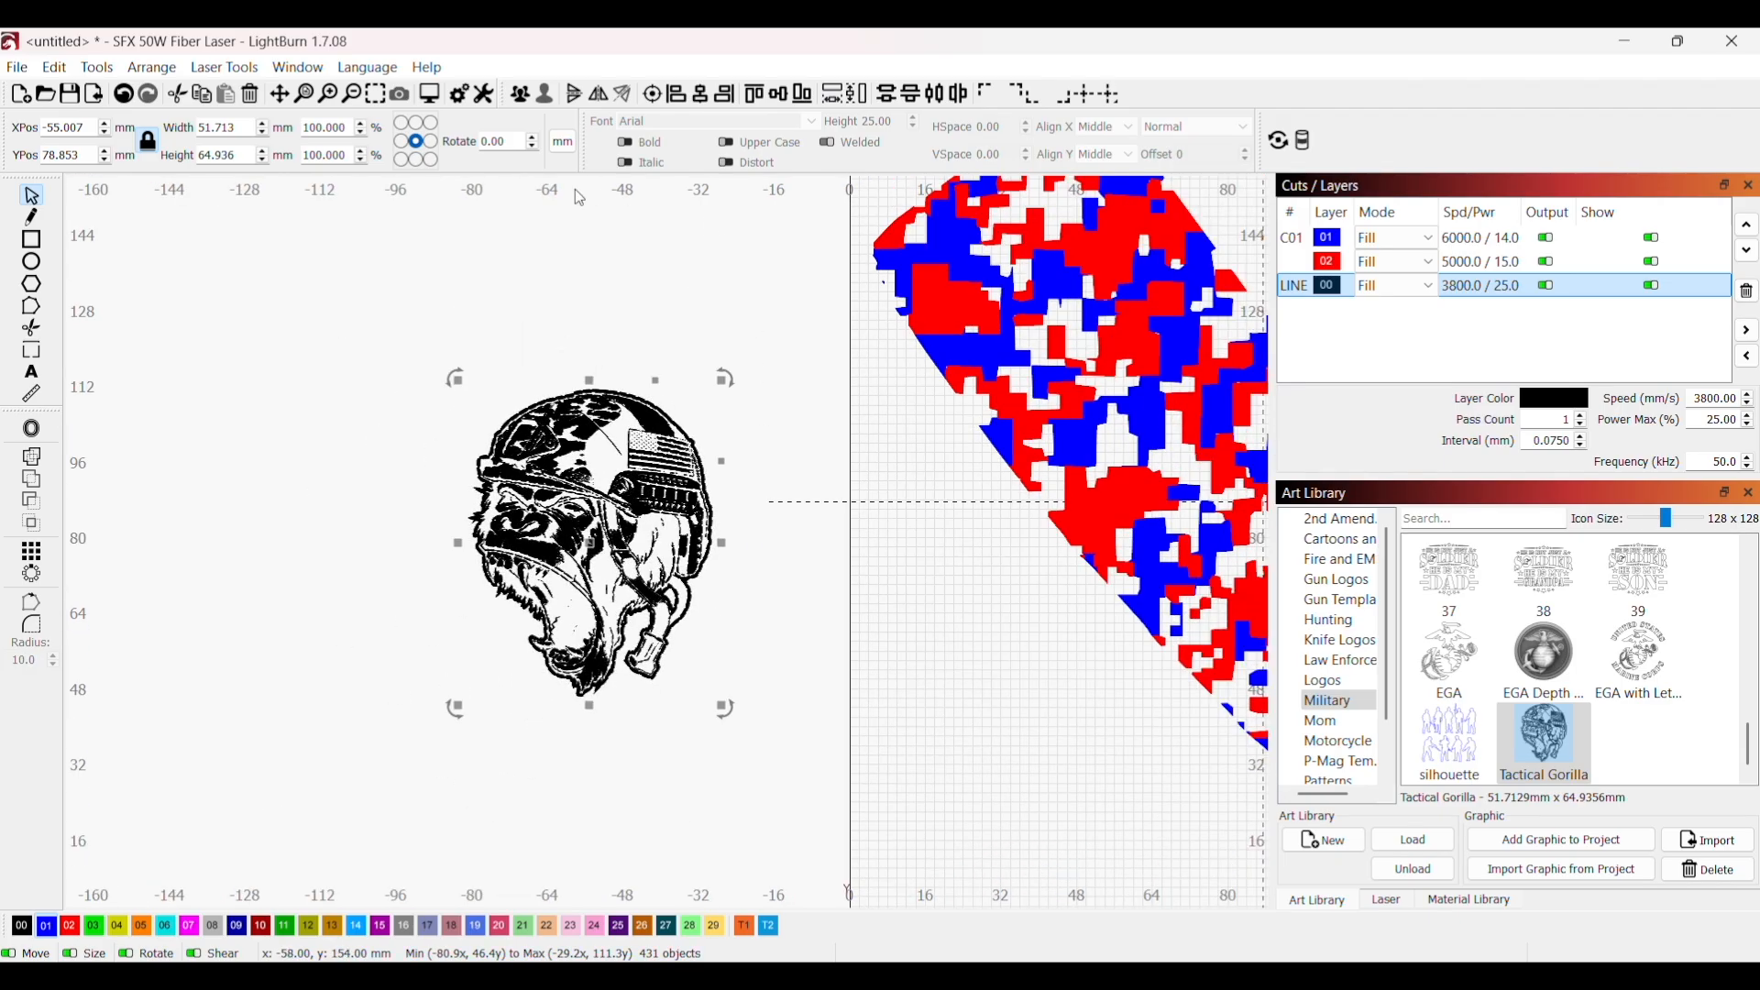
Step: Flip the gorilla horizontally and move it onto the lower end of the camo magazine
left_click(600, 96)
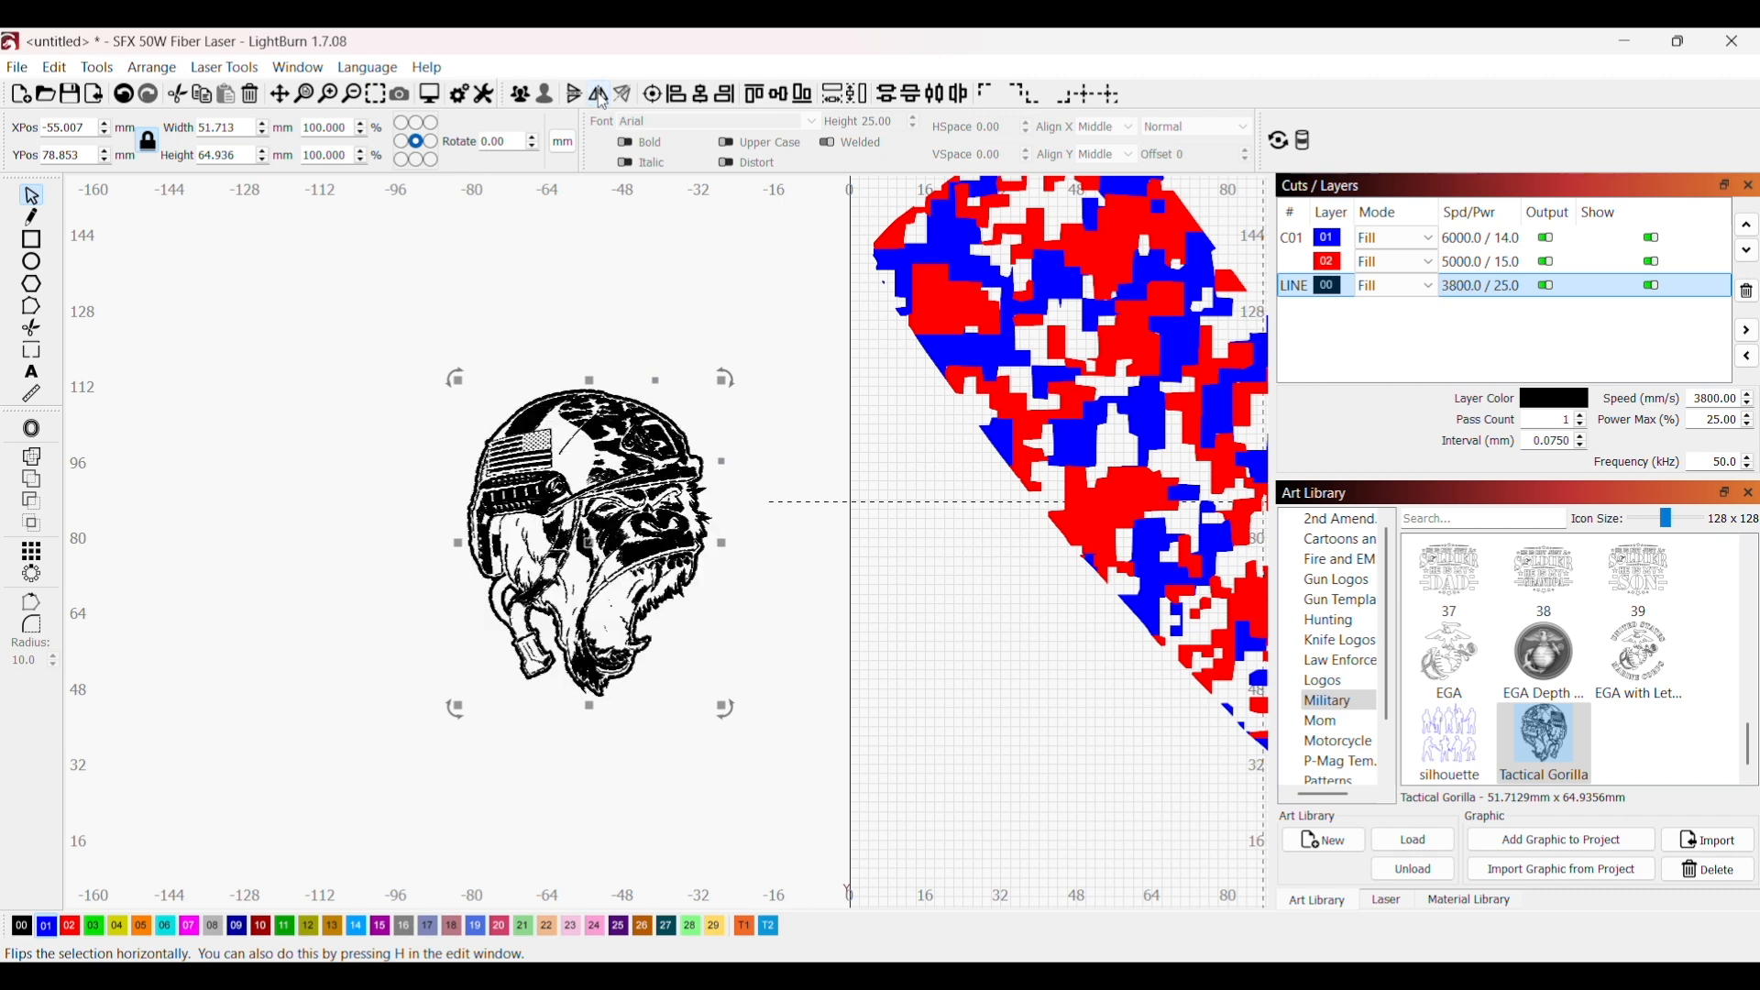
left_click_drag(885, 594, 619, 596)
left_click_drag(364, 517, 1163, 629)
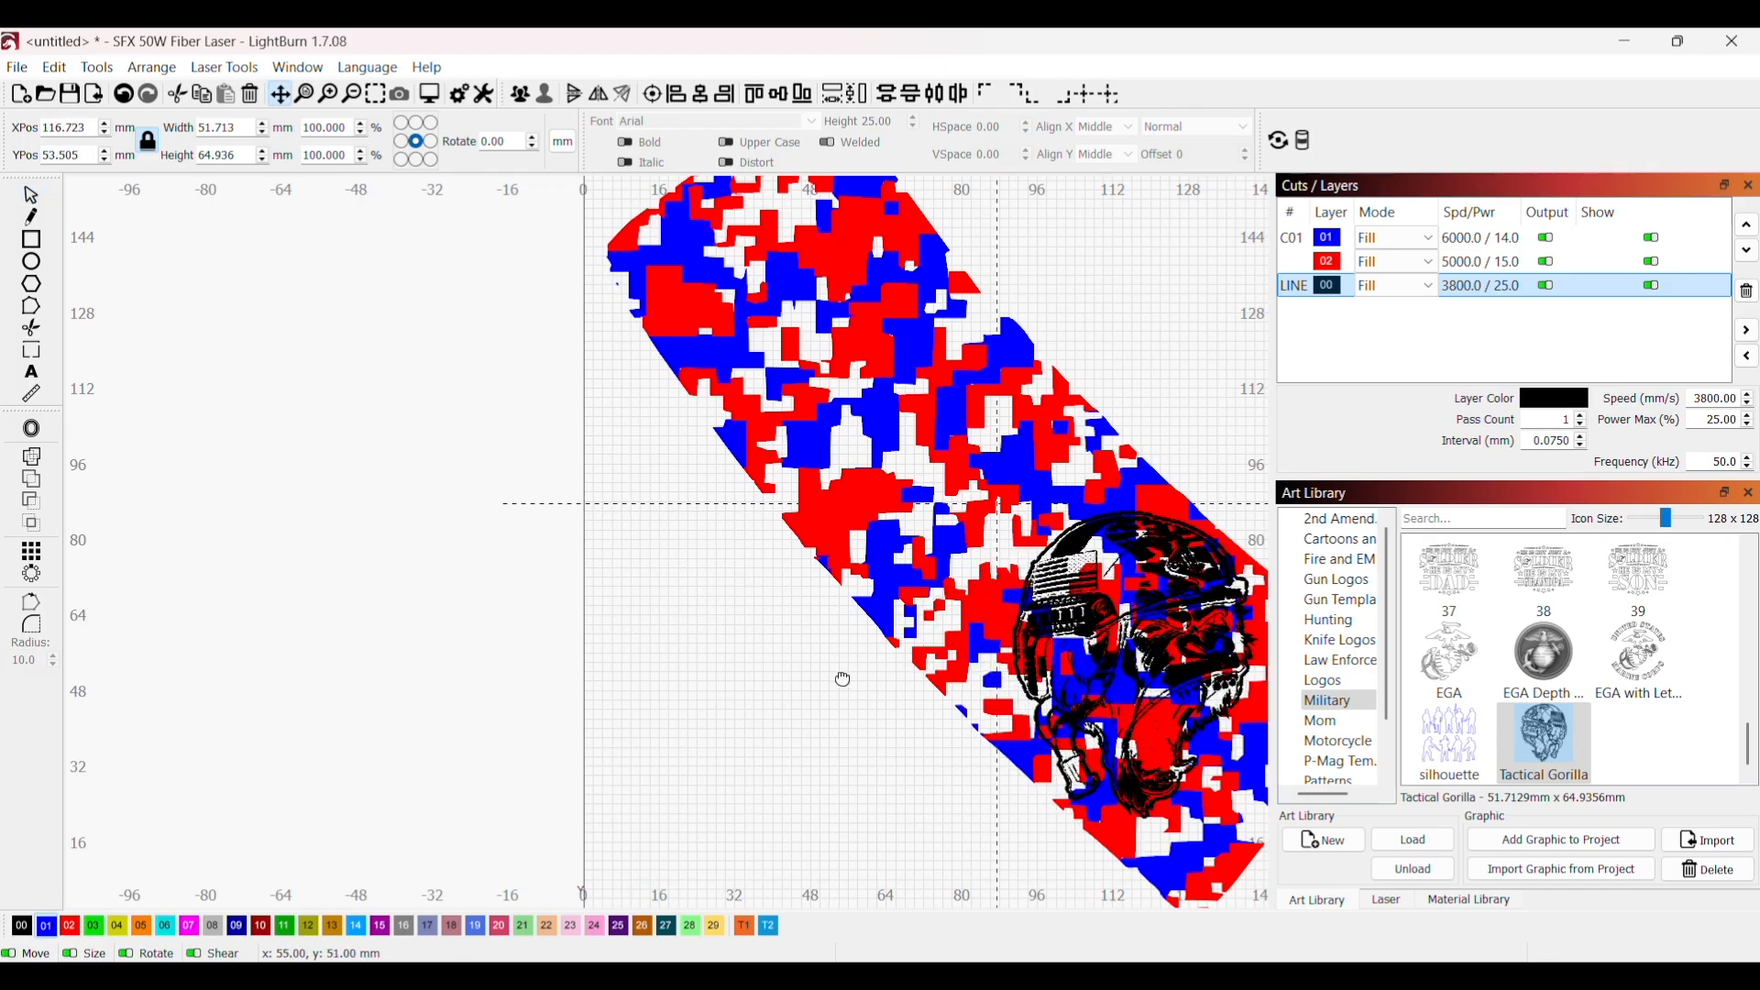
Step: Rotate the gorilla to follow the magazine's slant and adjust its position within the lower end of the camo
left_click_drag(841, 679, 523, 640)
left_click_drag(950, 457, 809, 446)
left_click_drag(830, 600, 833, 585)
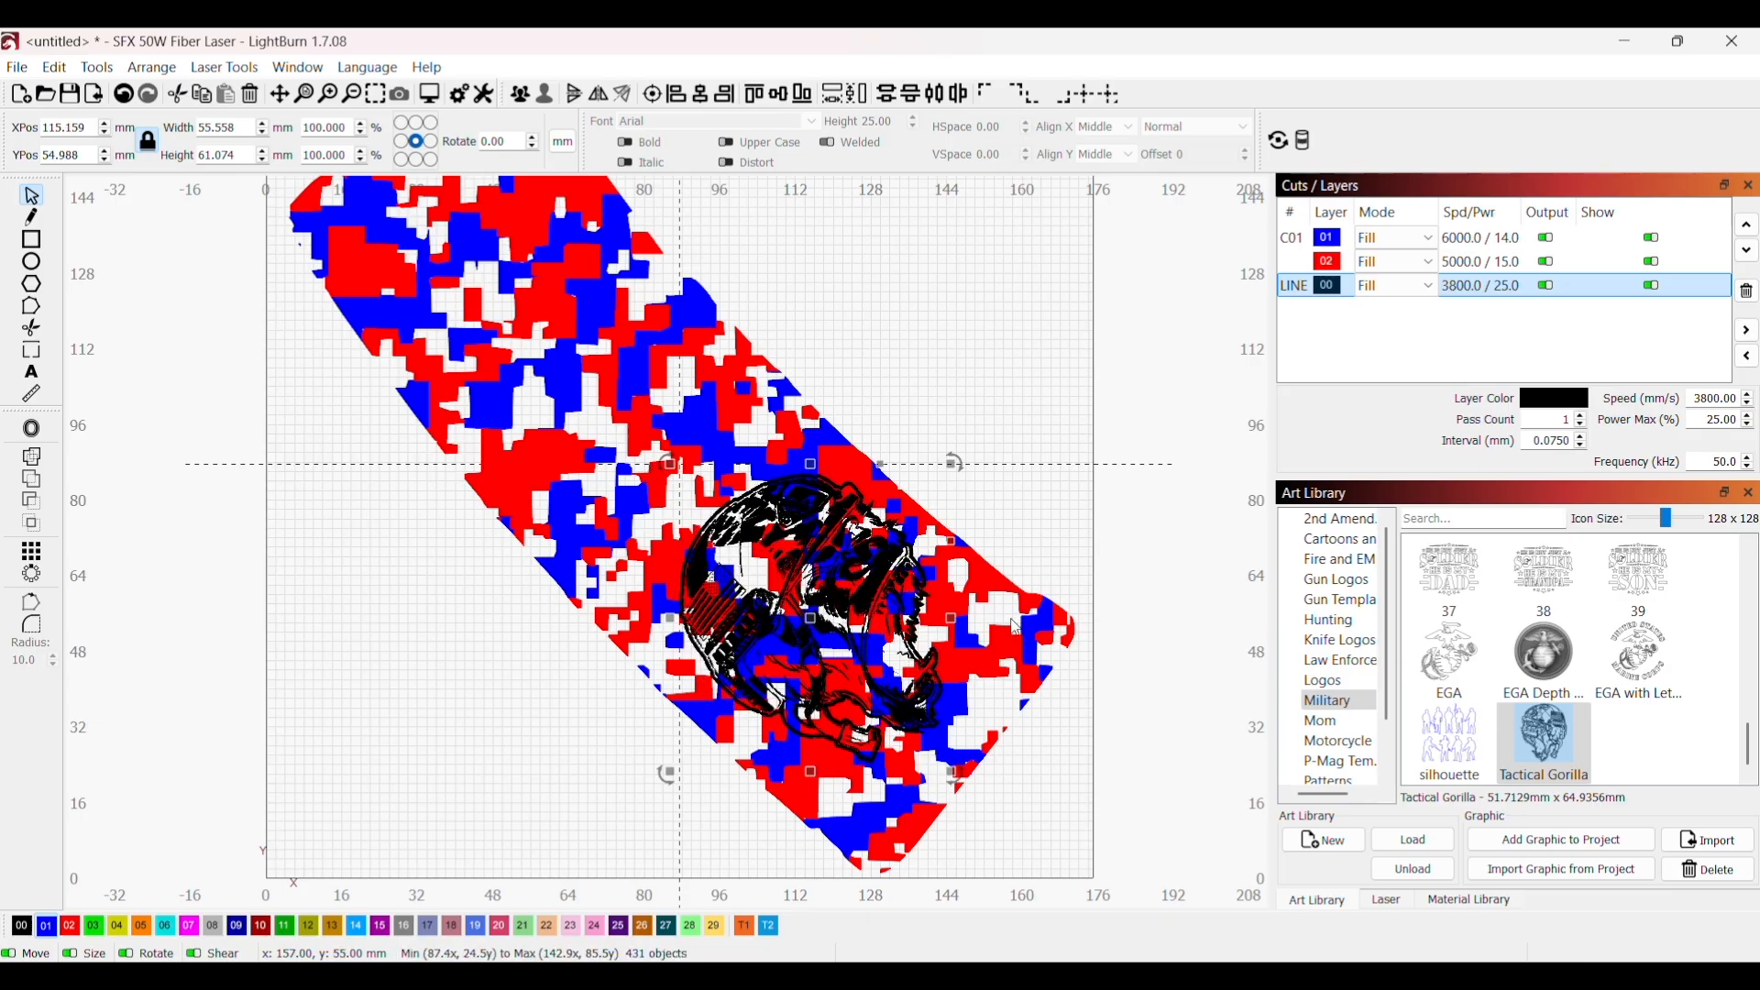
left_click(1105, 686)
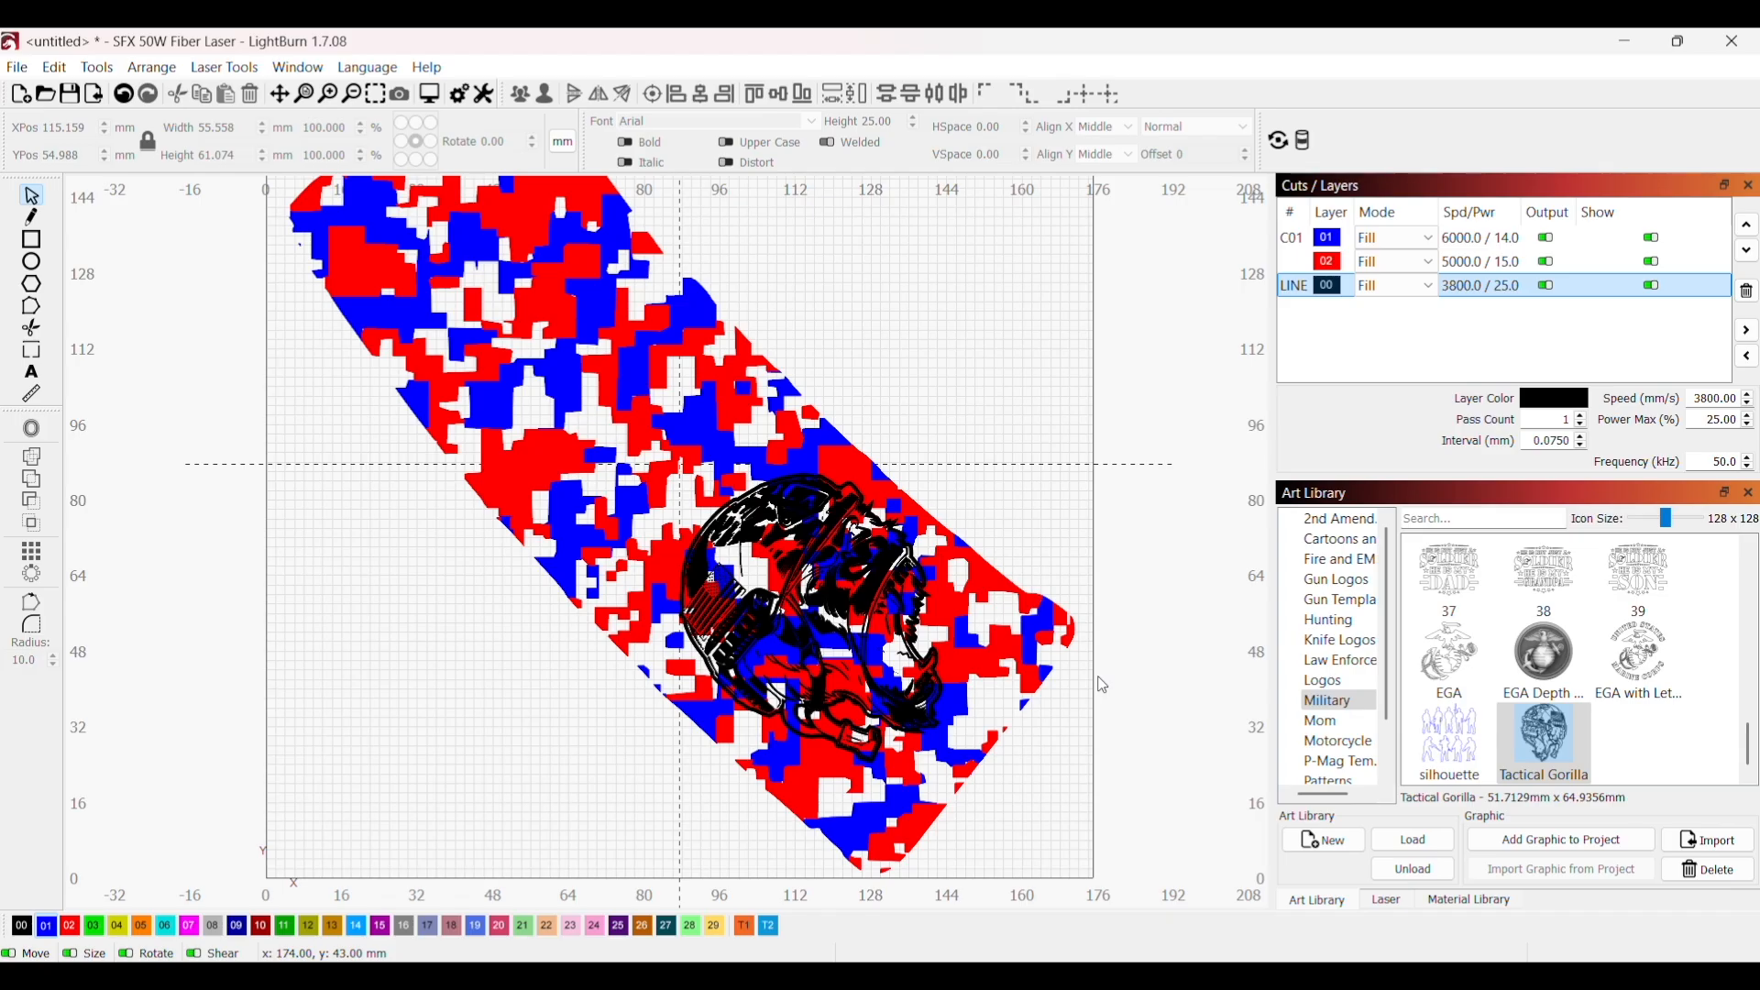
left_click(124, 93)
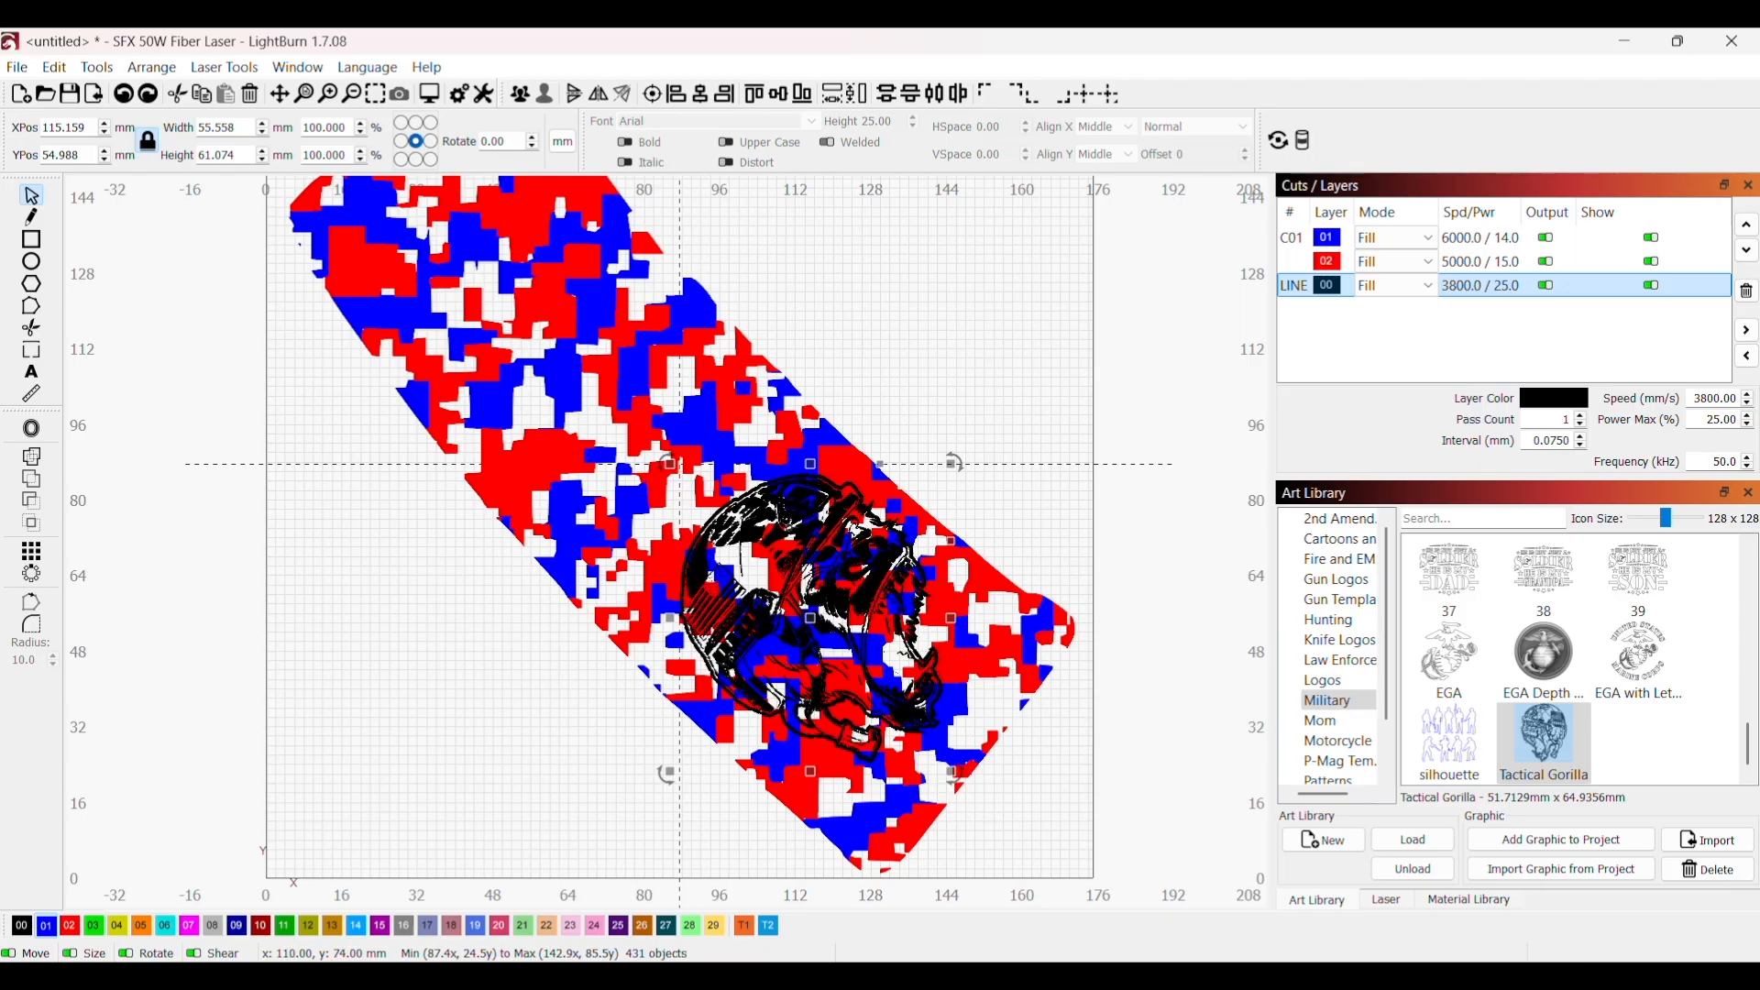
left_click_drag(789, 529, 779, 519)
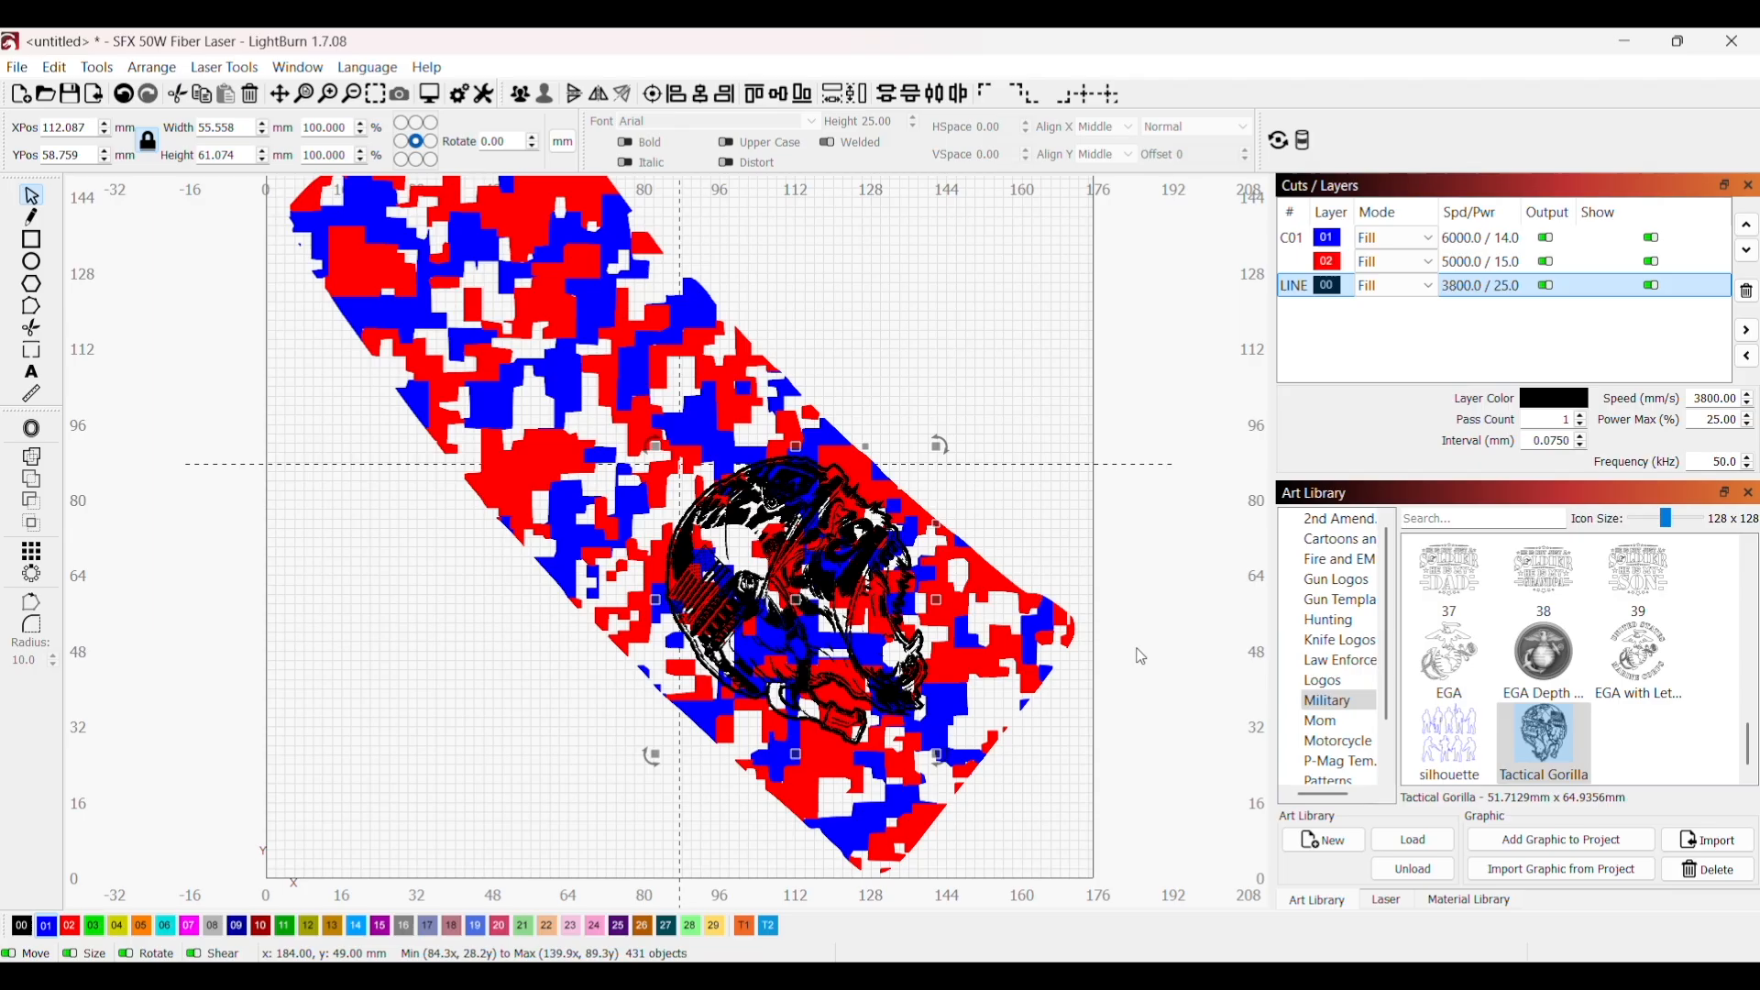
Step: Move the gorilla 105 mm straight left so it sits clear of the camo
key("Left")
key("Left")
key("Left")
key("Left")
key("Left")
key("Left")
key("Left")
key("Left")
key("Left")
key("Left")
key("Left")
key("Left")
key("Left")
key("Left")
key("Left")
key("Left")
key("Left")
key("Left")
key("Left")
key("Left")
key("Left")
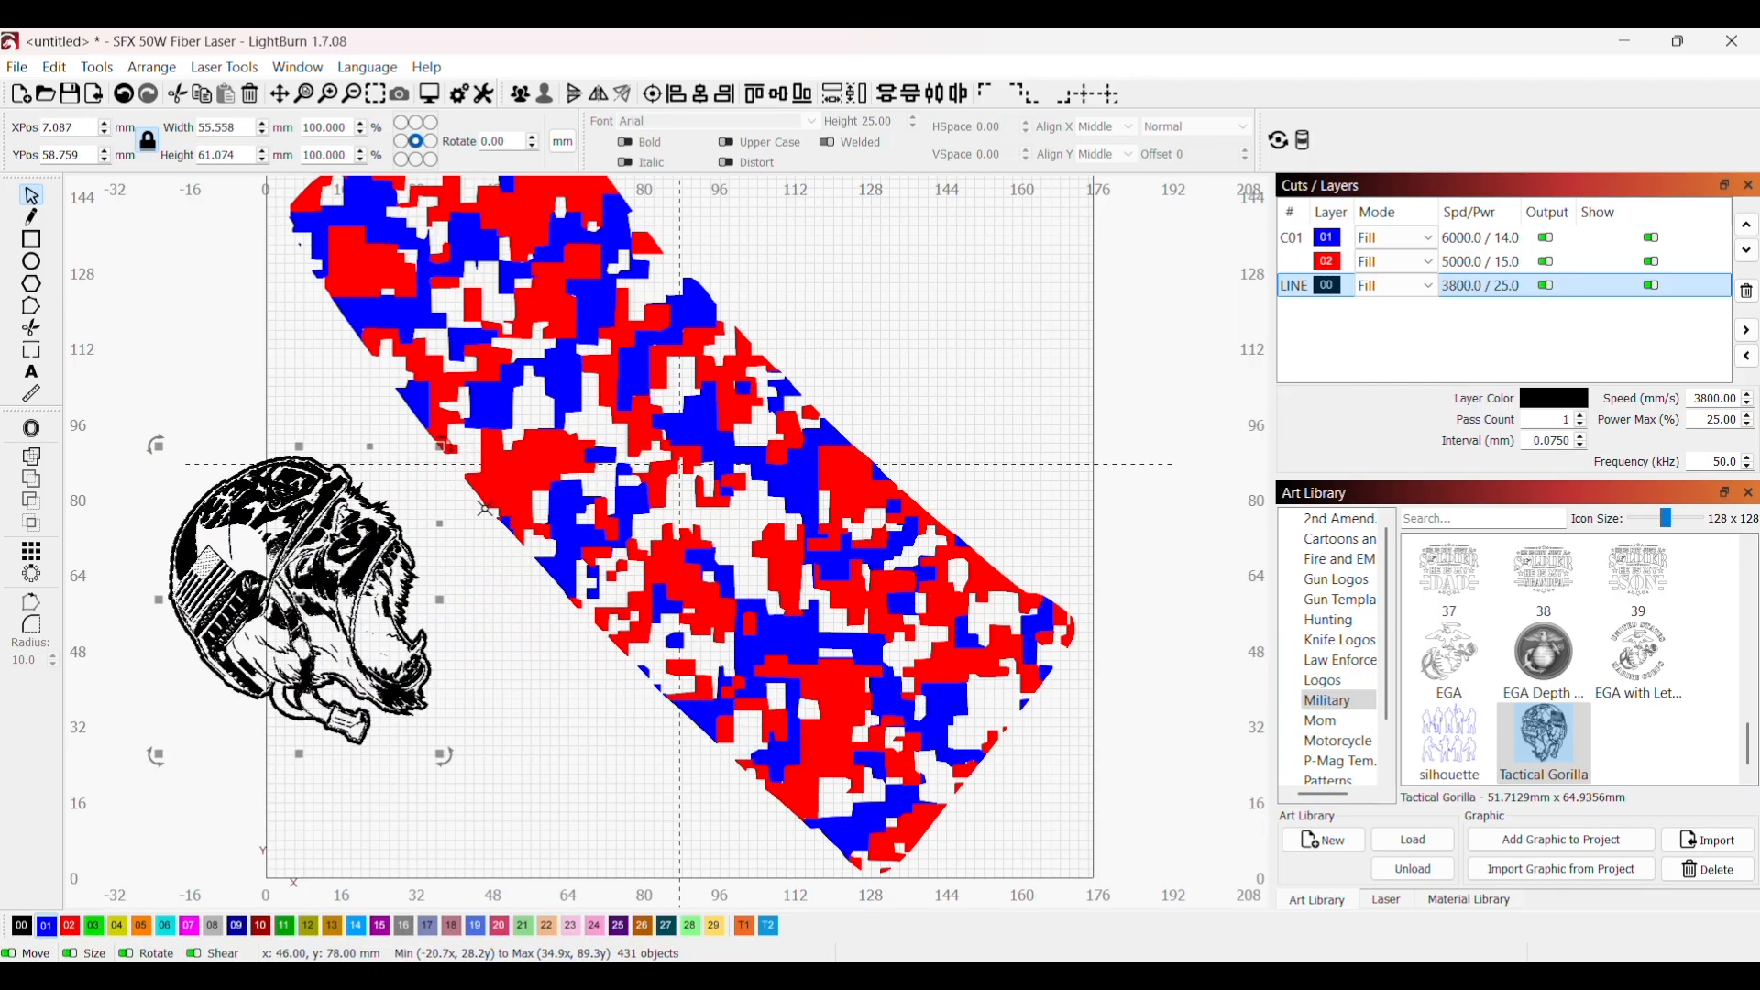
Step: Duplicate the gorilla and move the duplicate 60 mm straight left of the original
right_click(325, 562)
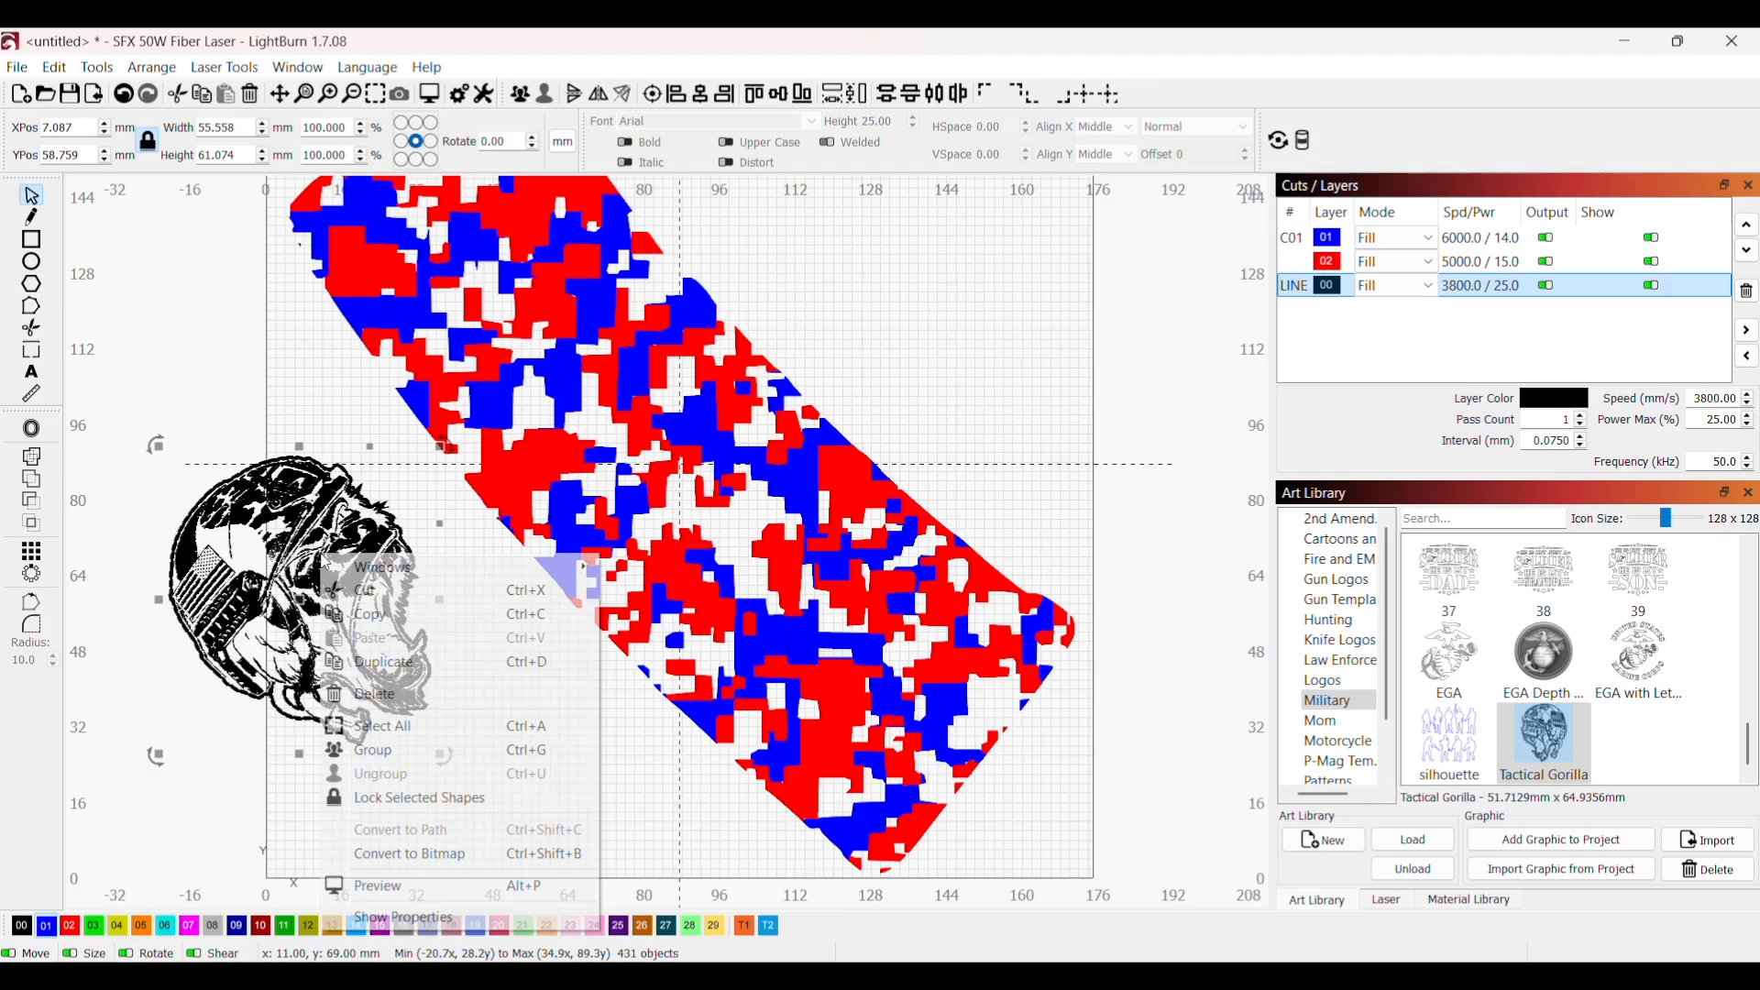
left_click(457, 660)
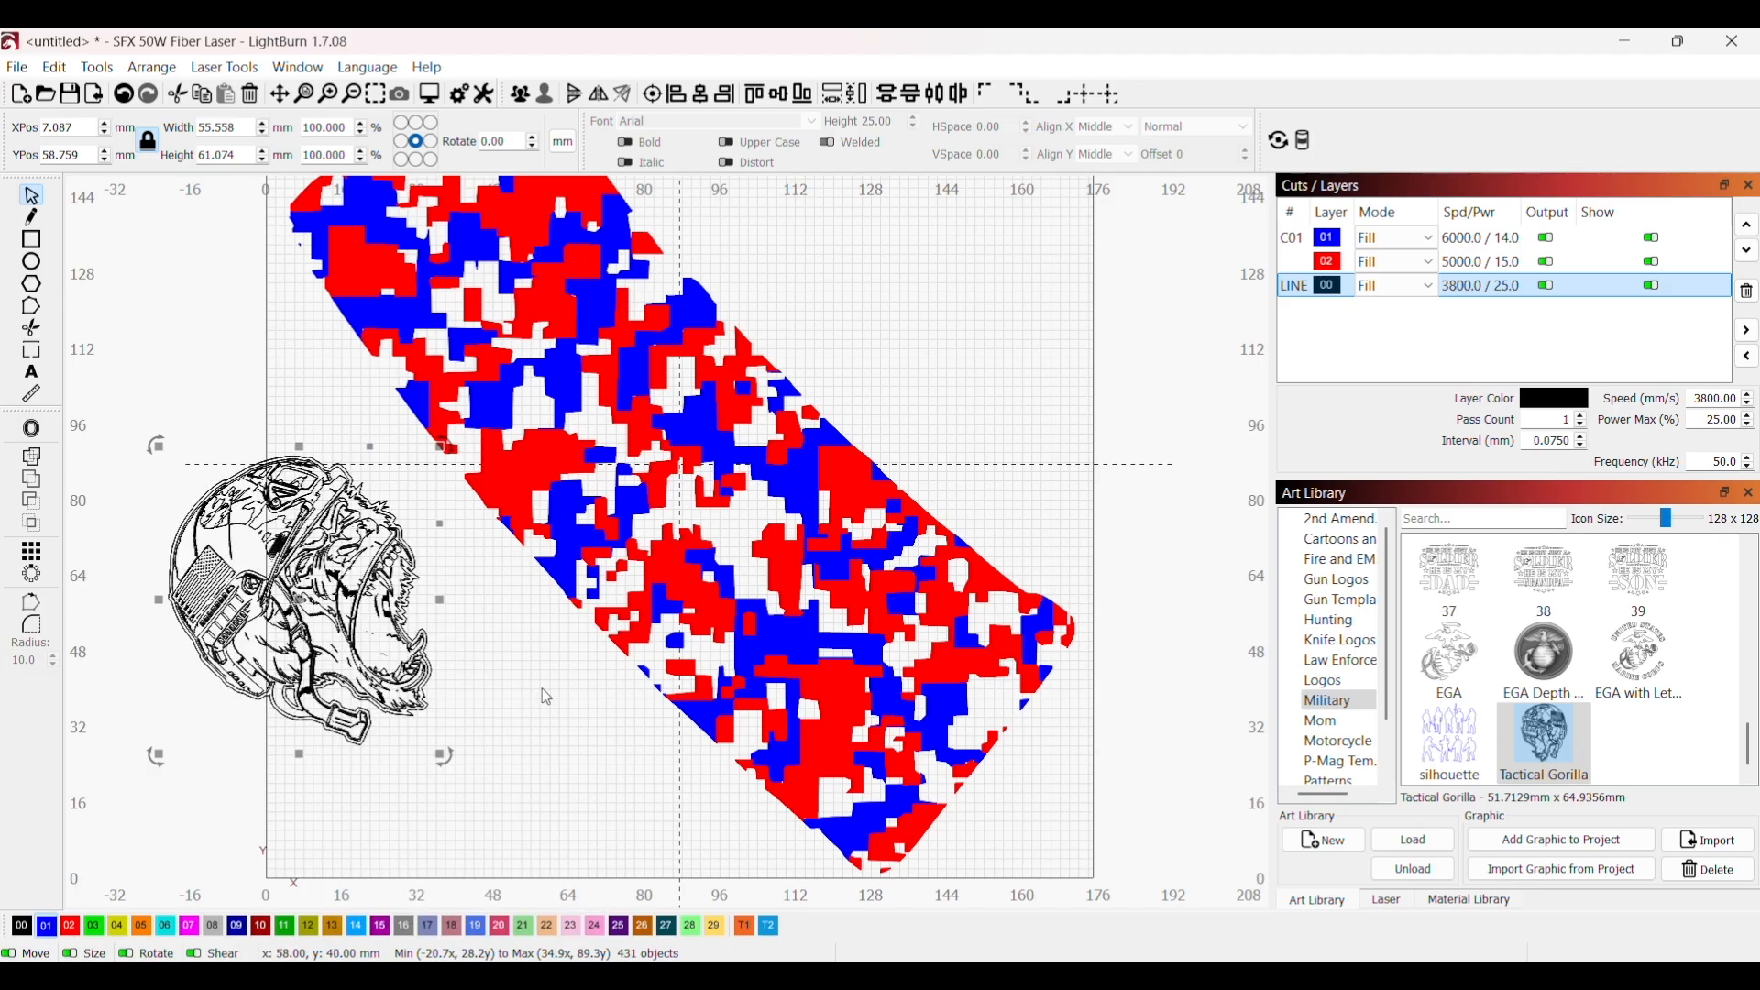
key("Left")
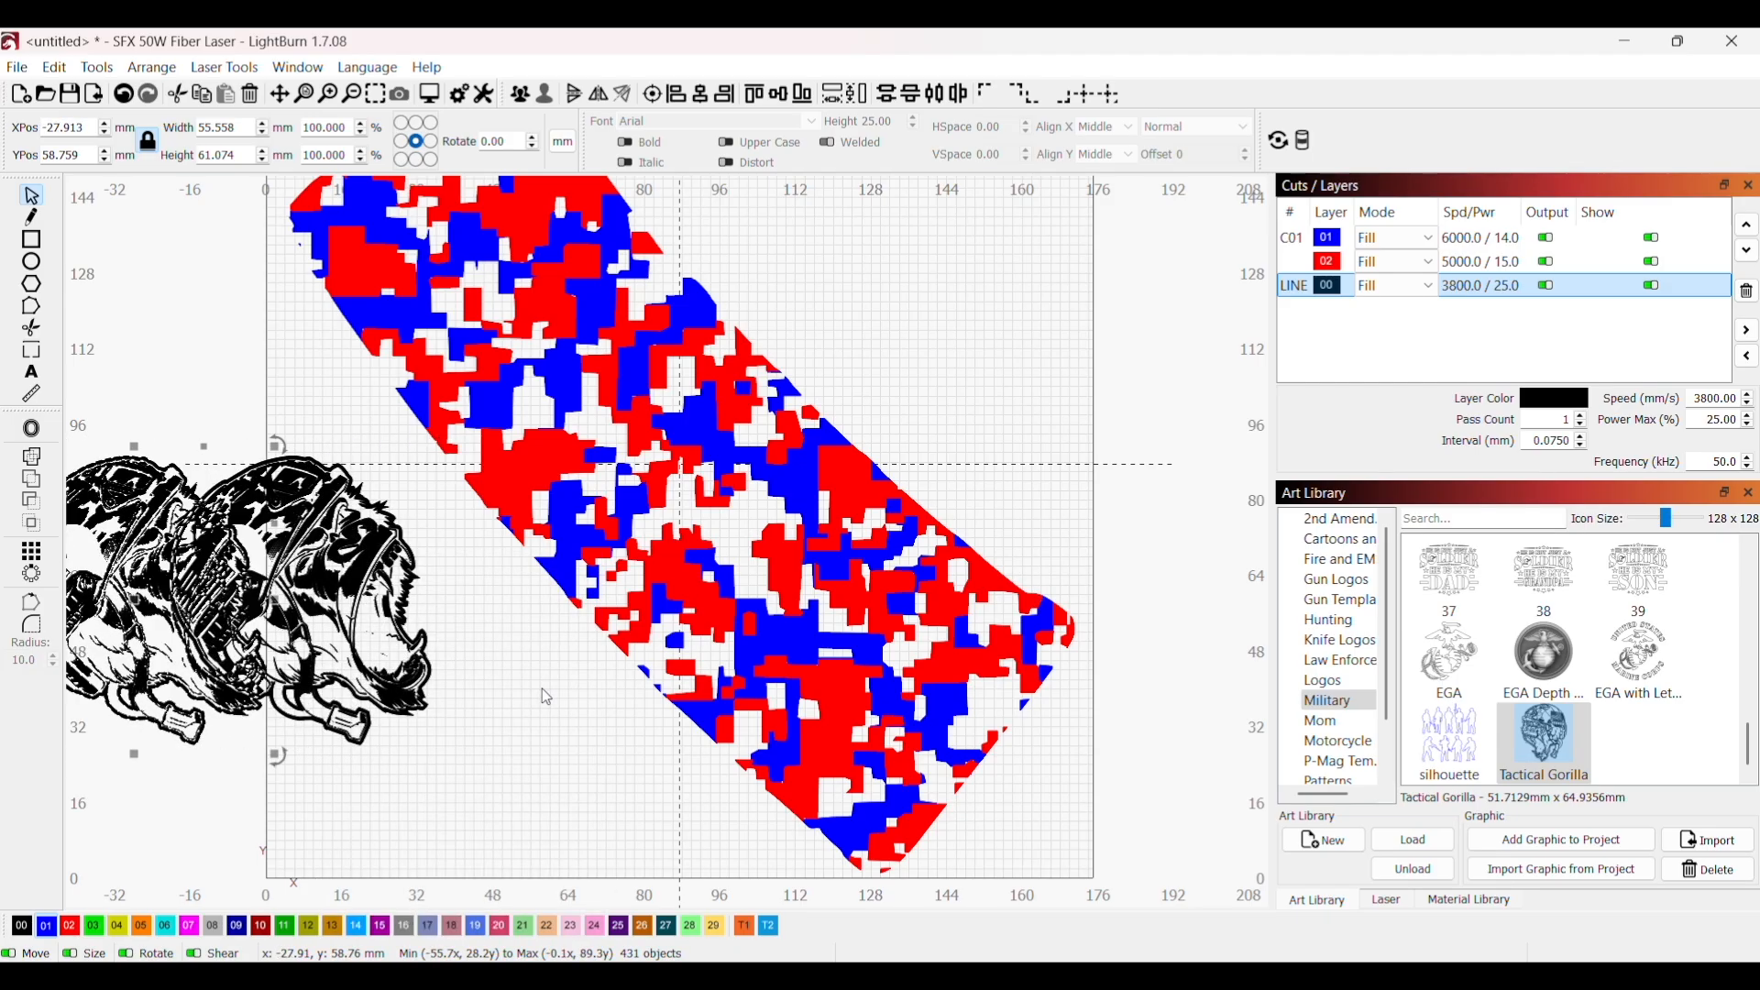
key("Left")
key("Left")
key("Left")
key("Left")
key("Left")
key("Left")
key("Left")
key("Left")
key("Left")
key("Left")
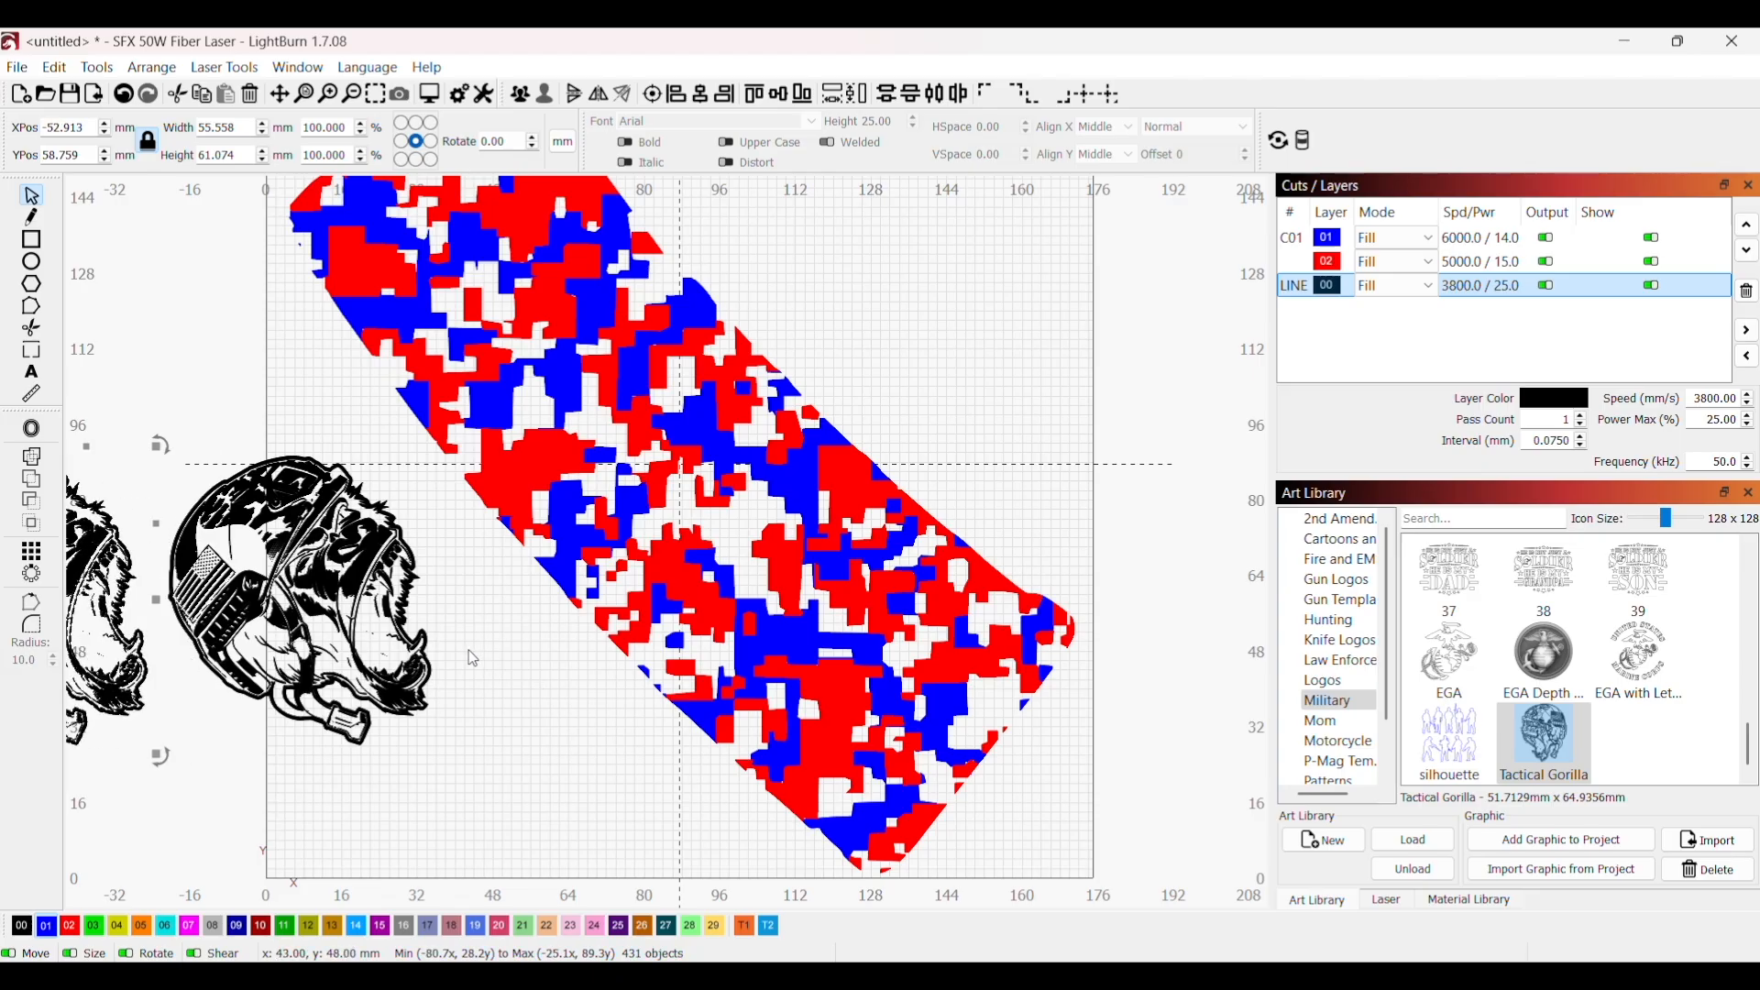
scroll(499, 651, "down", 2)
left_click_drag(516, 709, 819, 704)
left_click(785, 671)
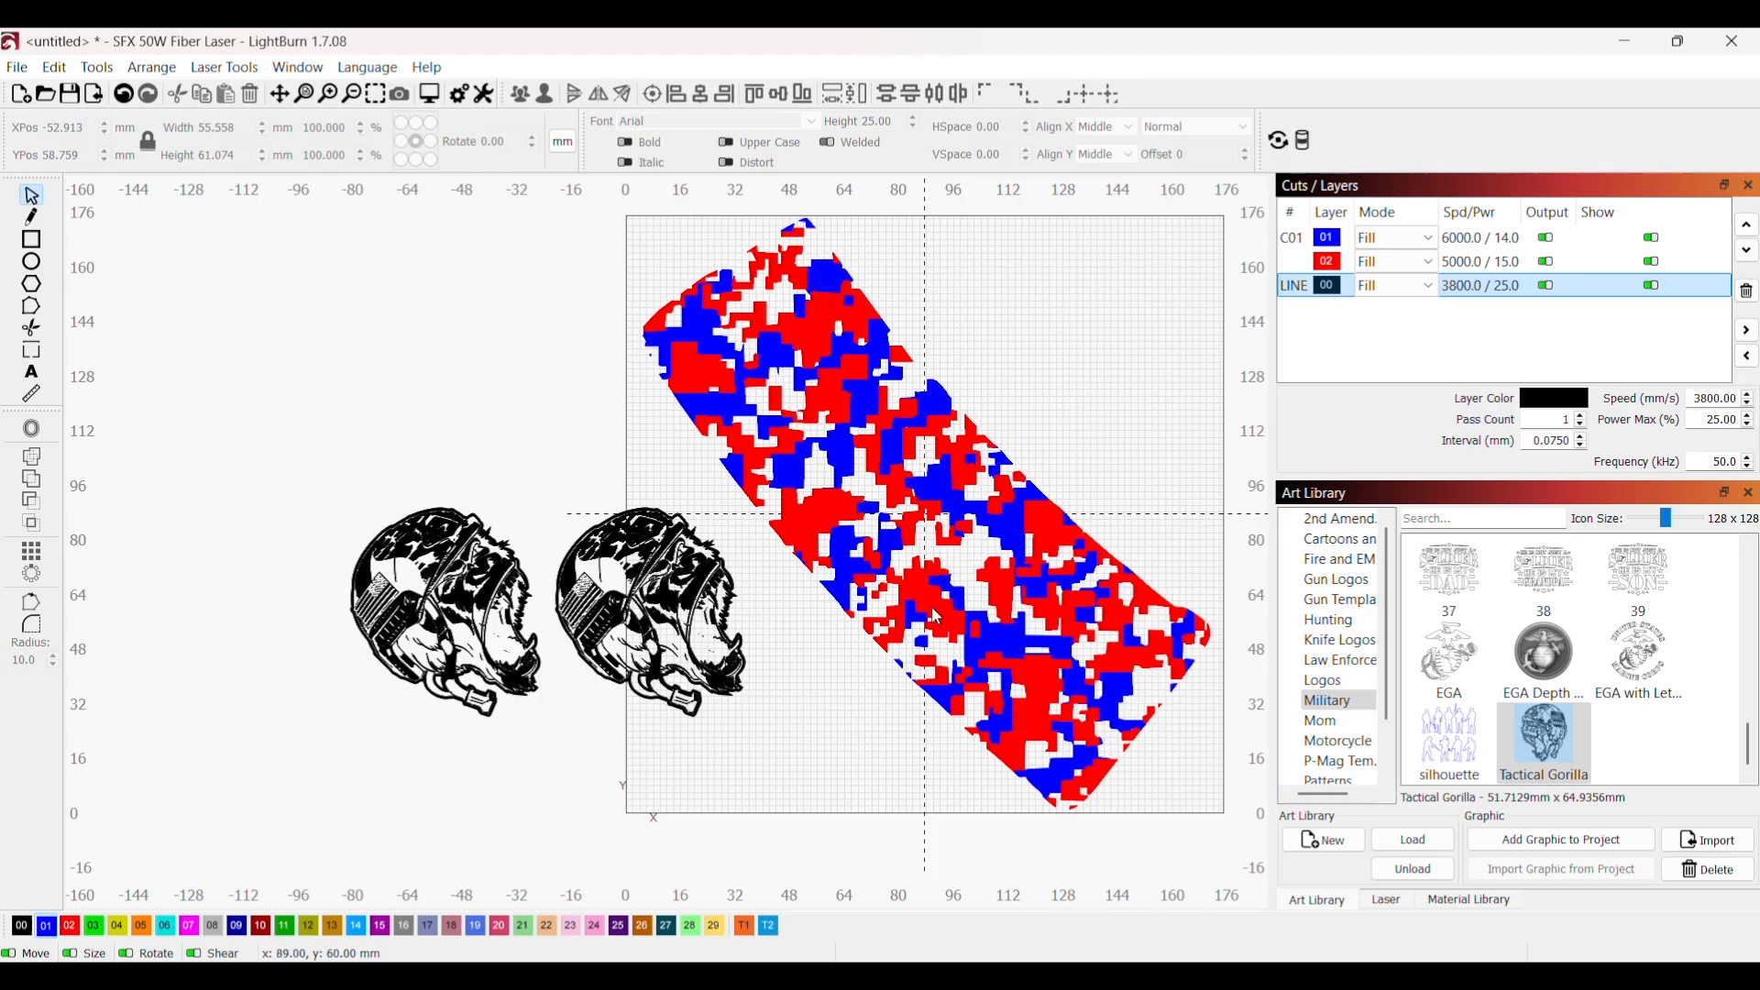
Step: Move only the outer outline of the gorilla nearest the camo 30 mm straight right, and set layer 00 to Line mode
scroll(687, 605, "up", 5)
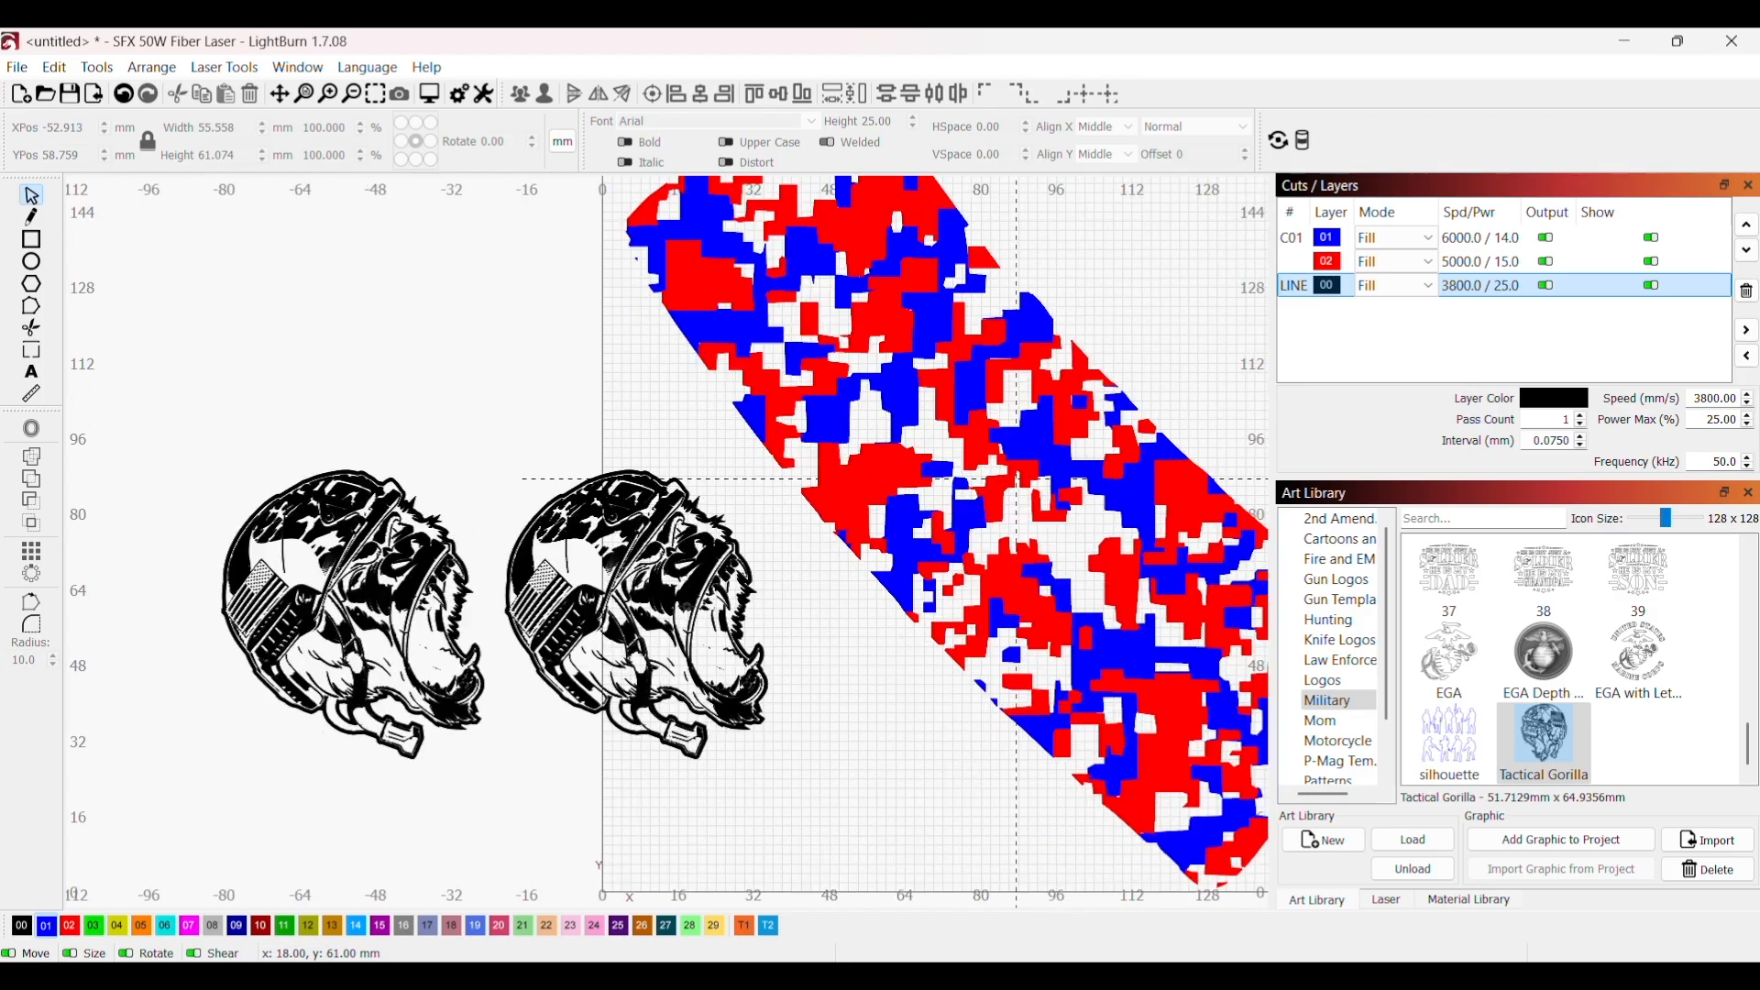
left_click(805, 720)
left_click(805, 720)
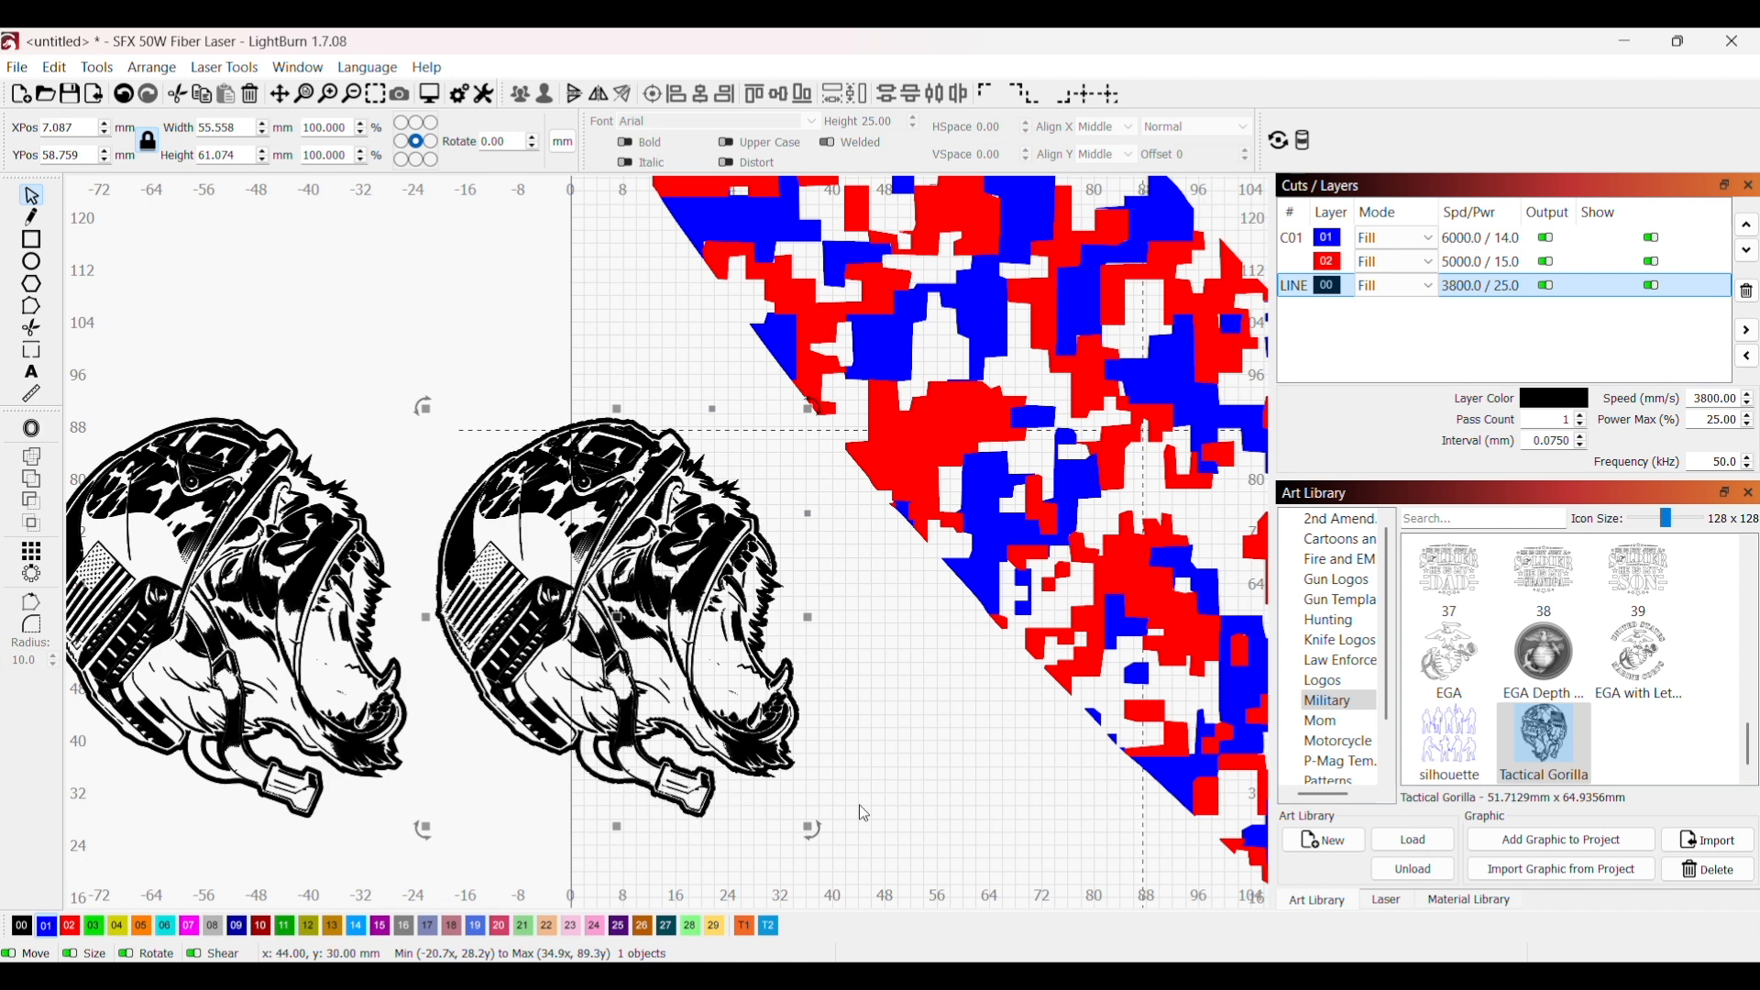
key("Right")
key("Right")
key("Right")
key("Right")
key("Right")
key("Right")
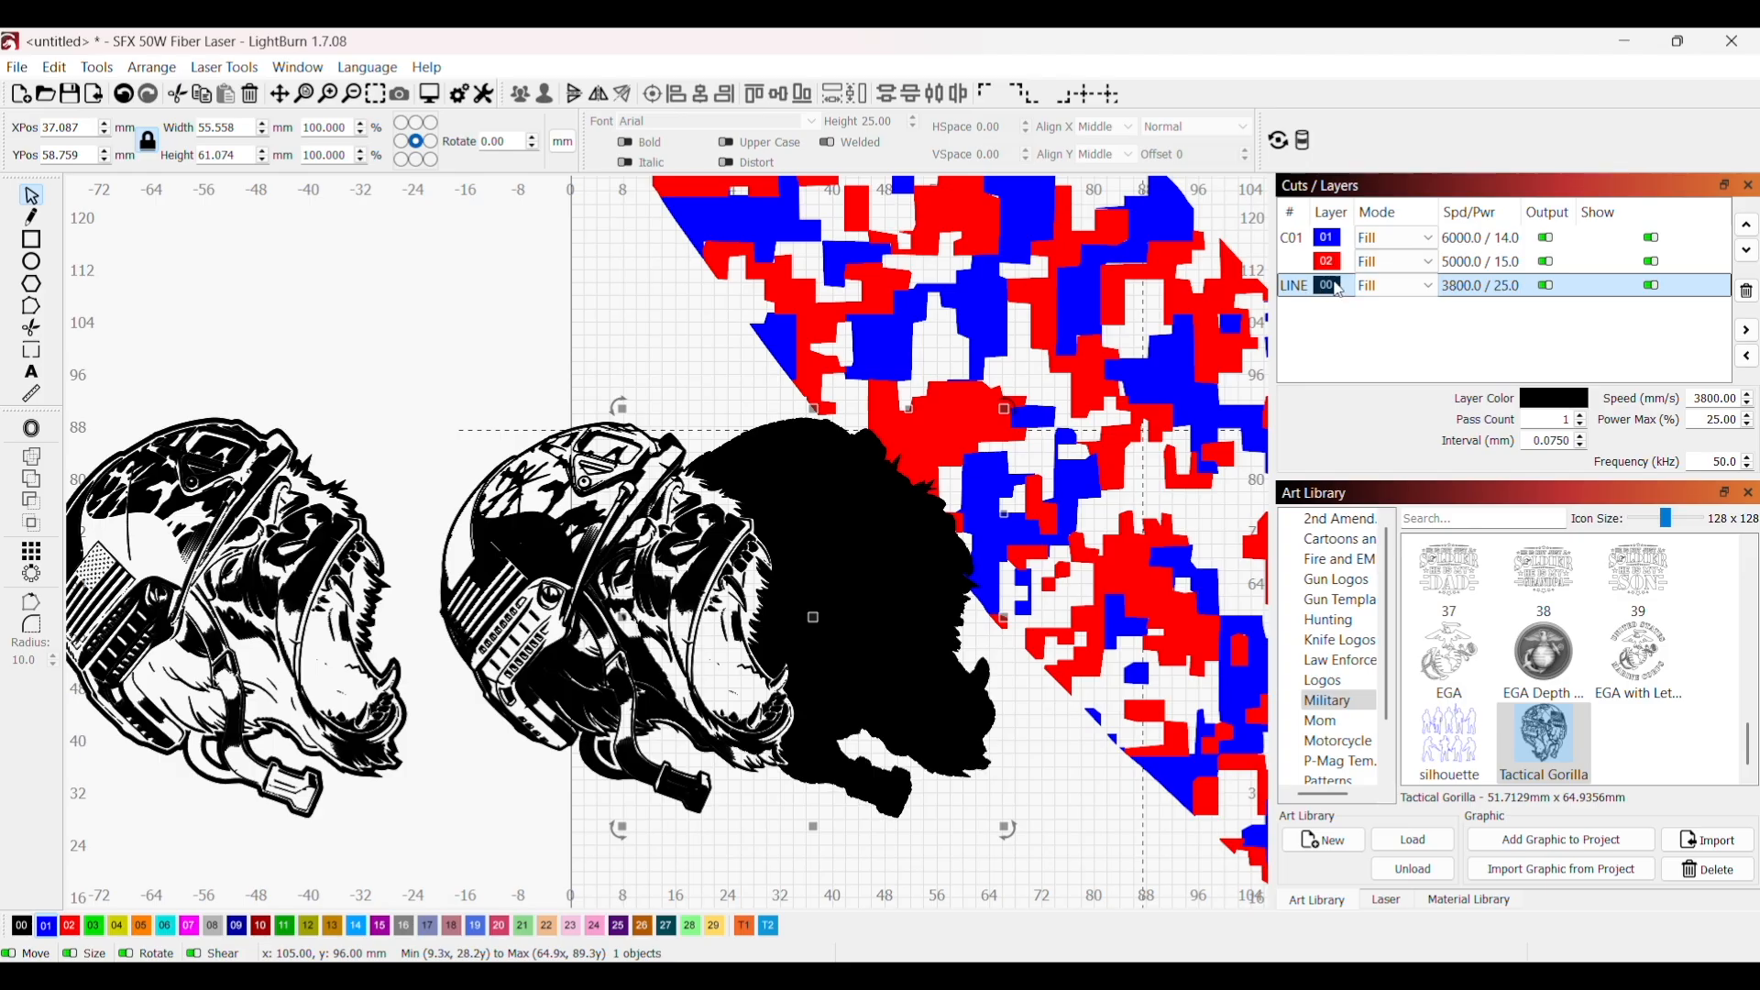
left_click(1435, 290)
left_click(1389, 285)
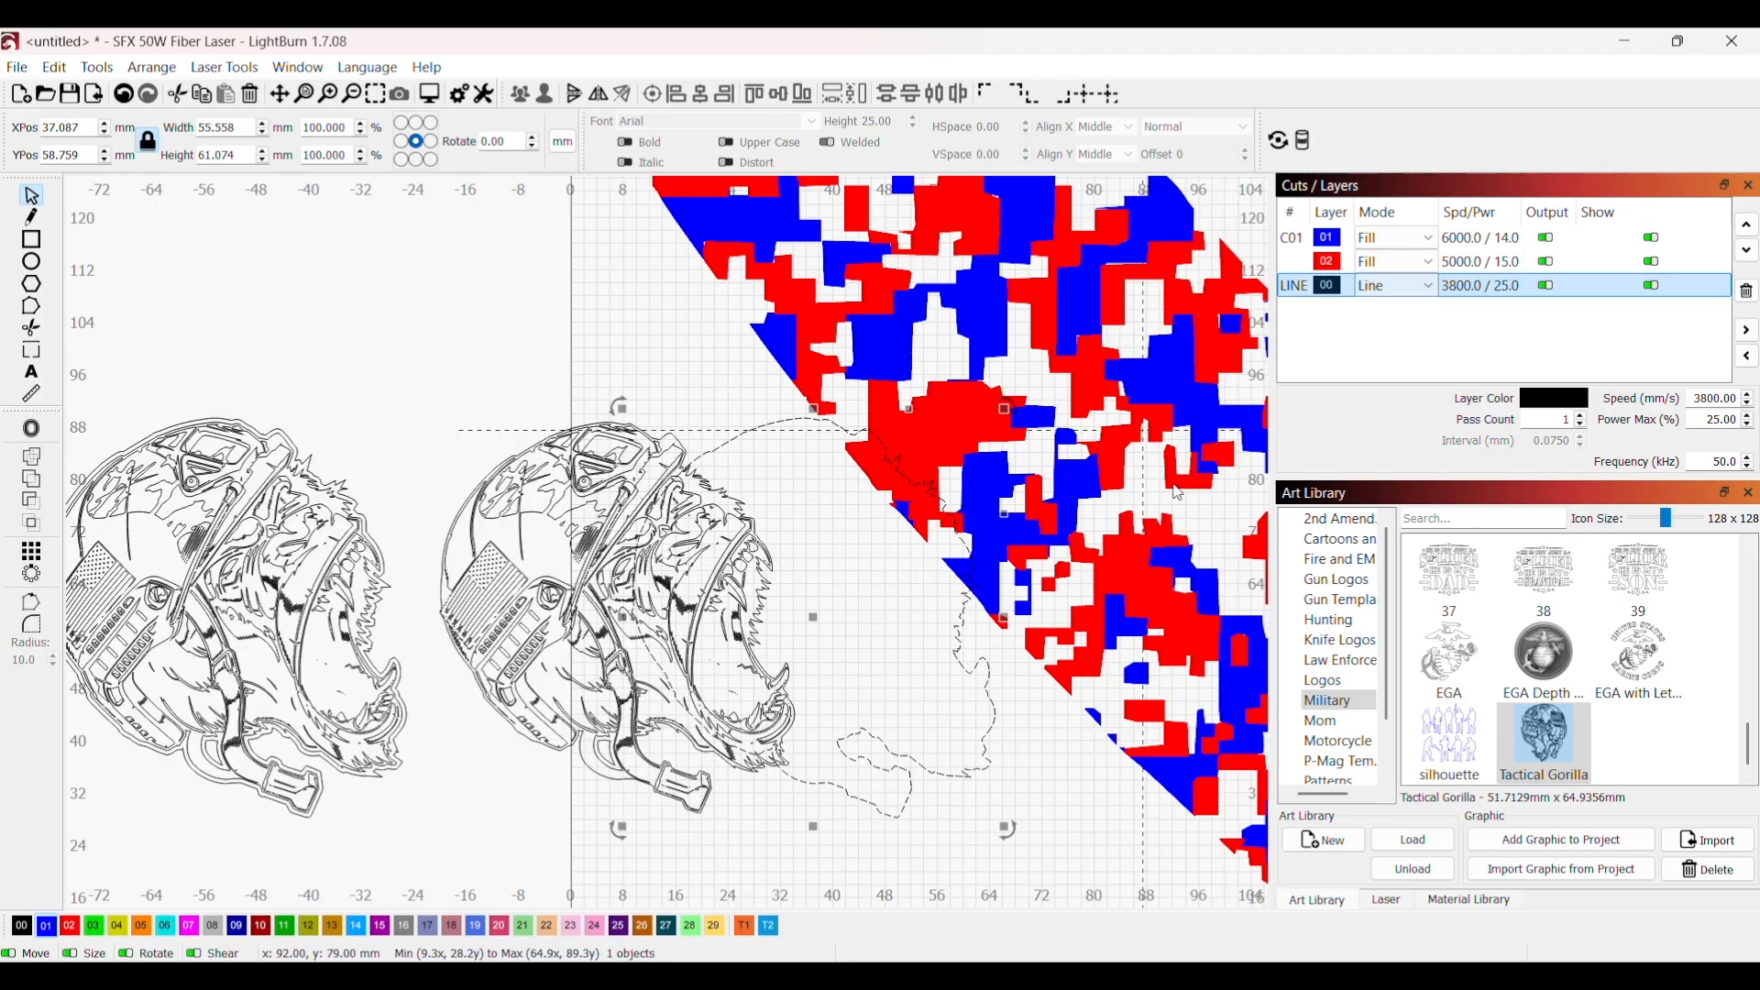
Step: Move the gorilla's outer outline 72 mm straight right so it sits inside the lower end of the camo
scroll(1066, 619, "down", 3)
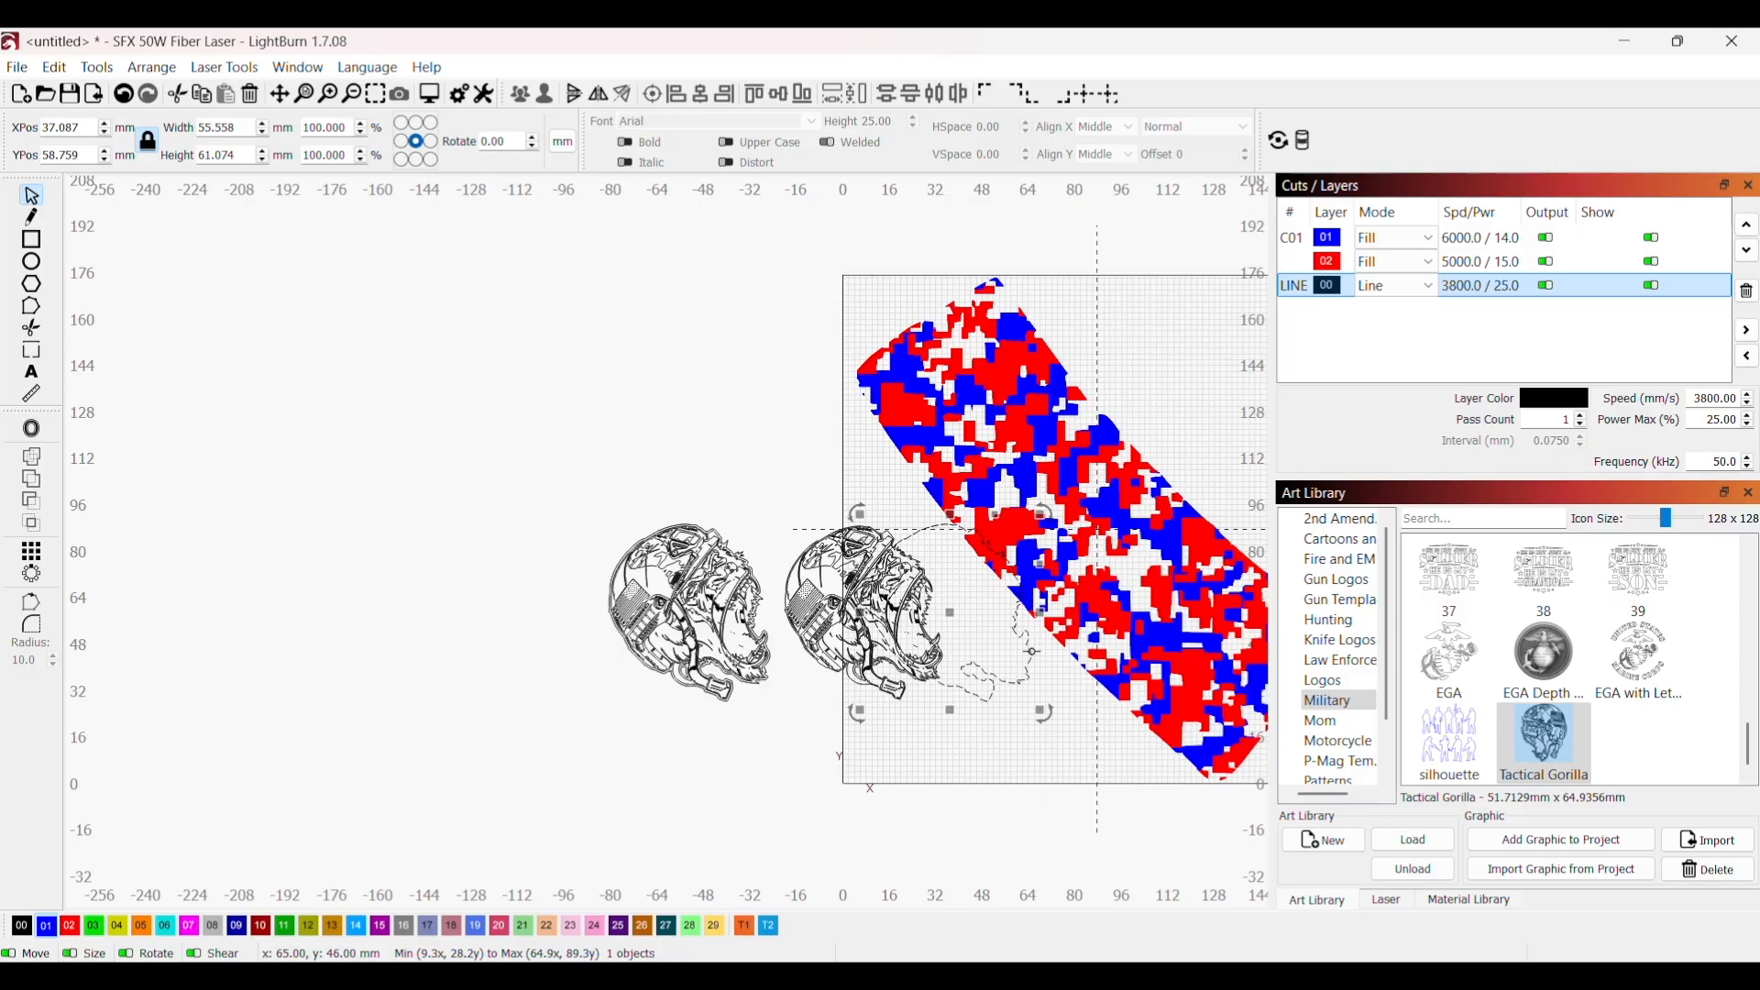
left_click_drag(1033, 652, 1164, 653)
left_click_drag(915, 633, 990, 653)
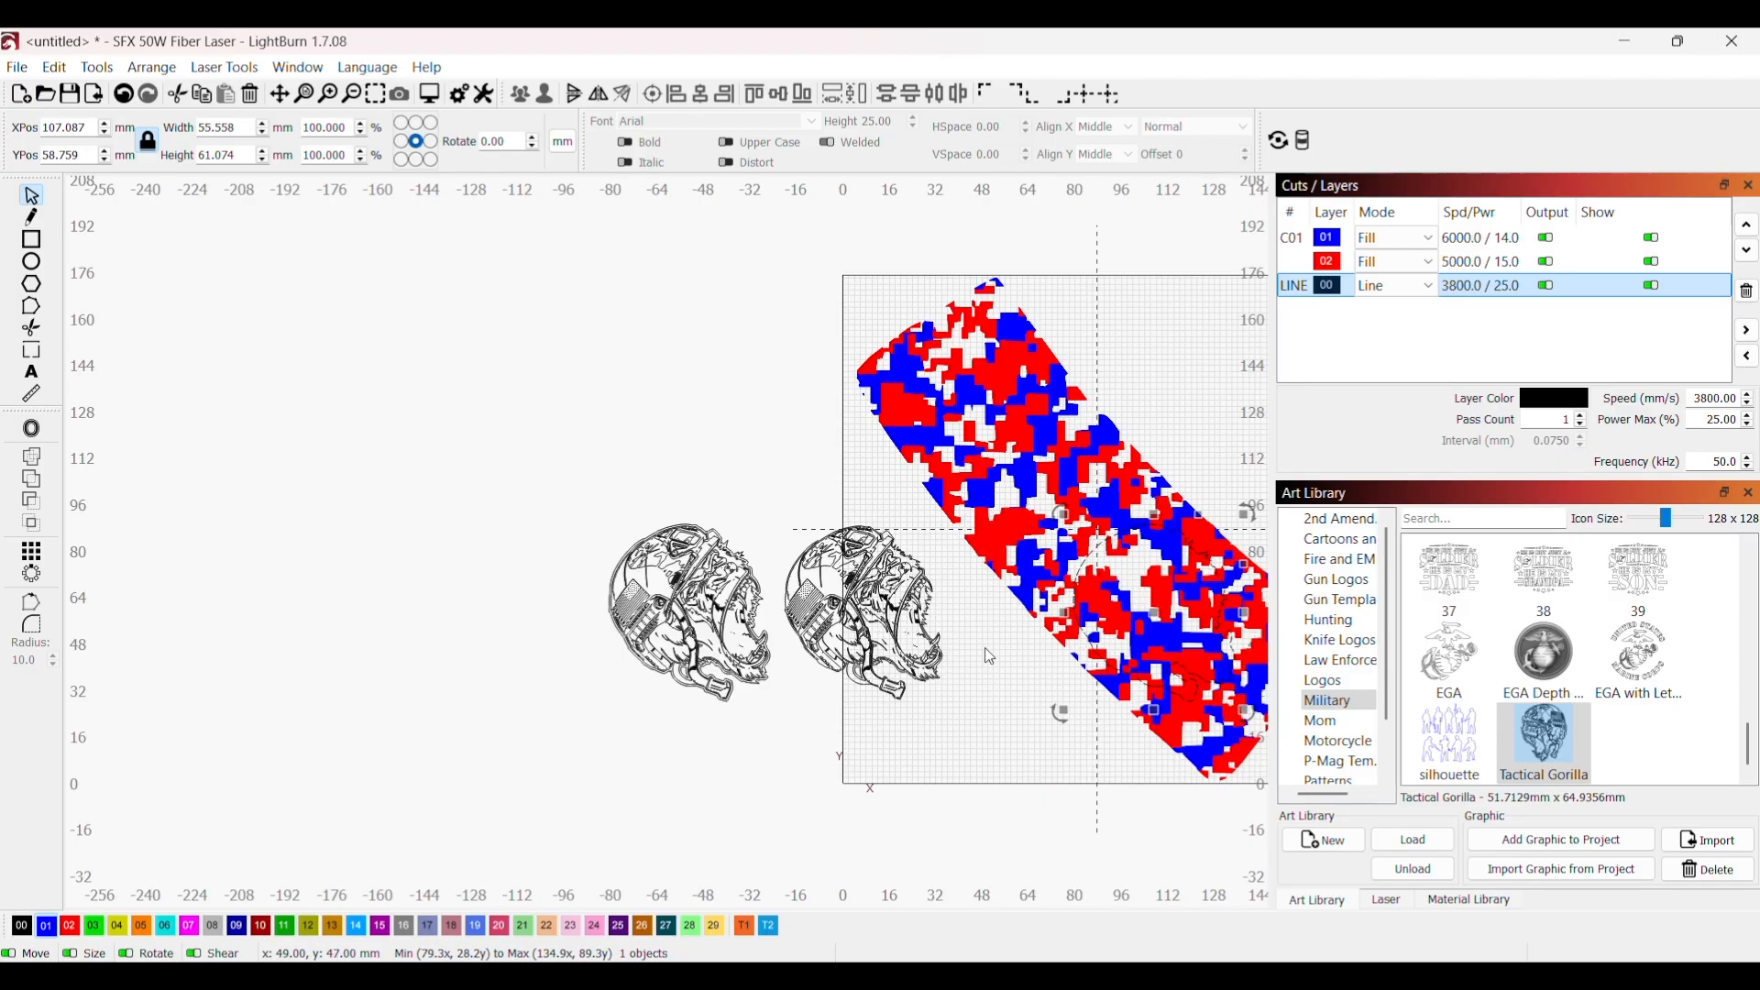
scroll(1014, 657, "up", 4)
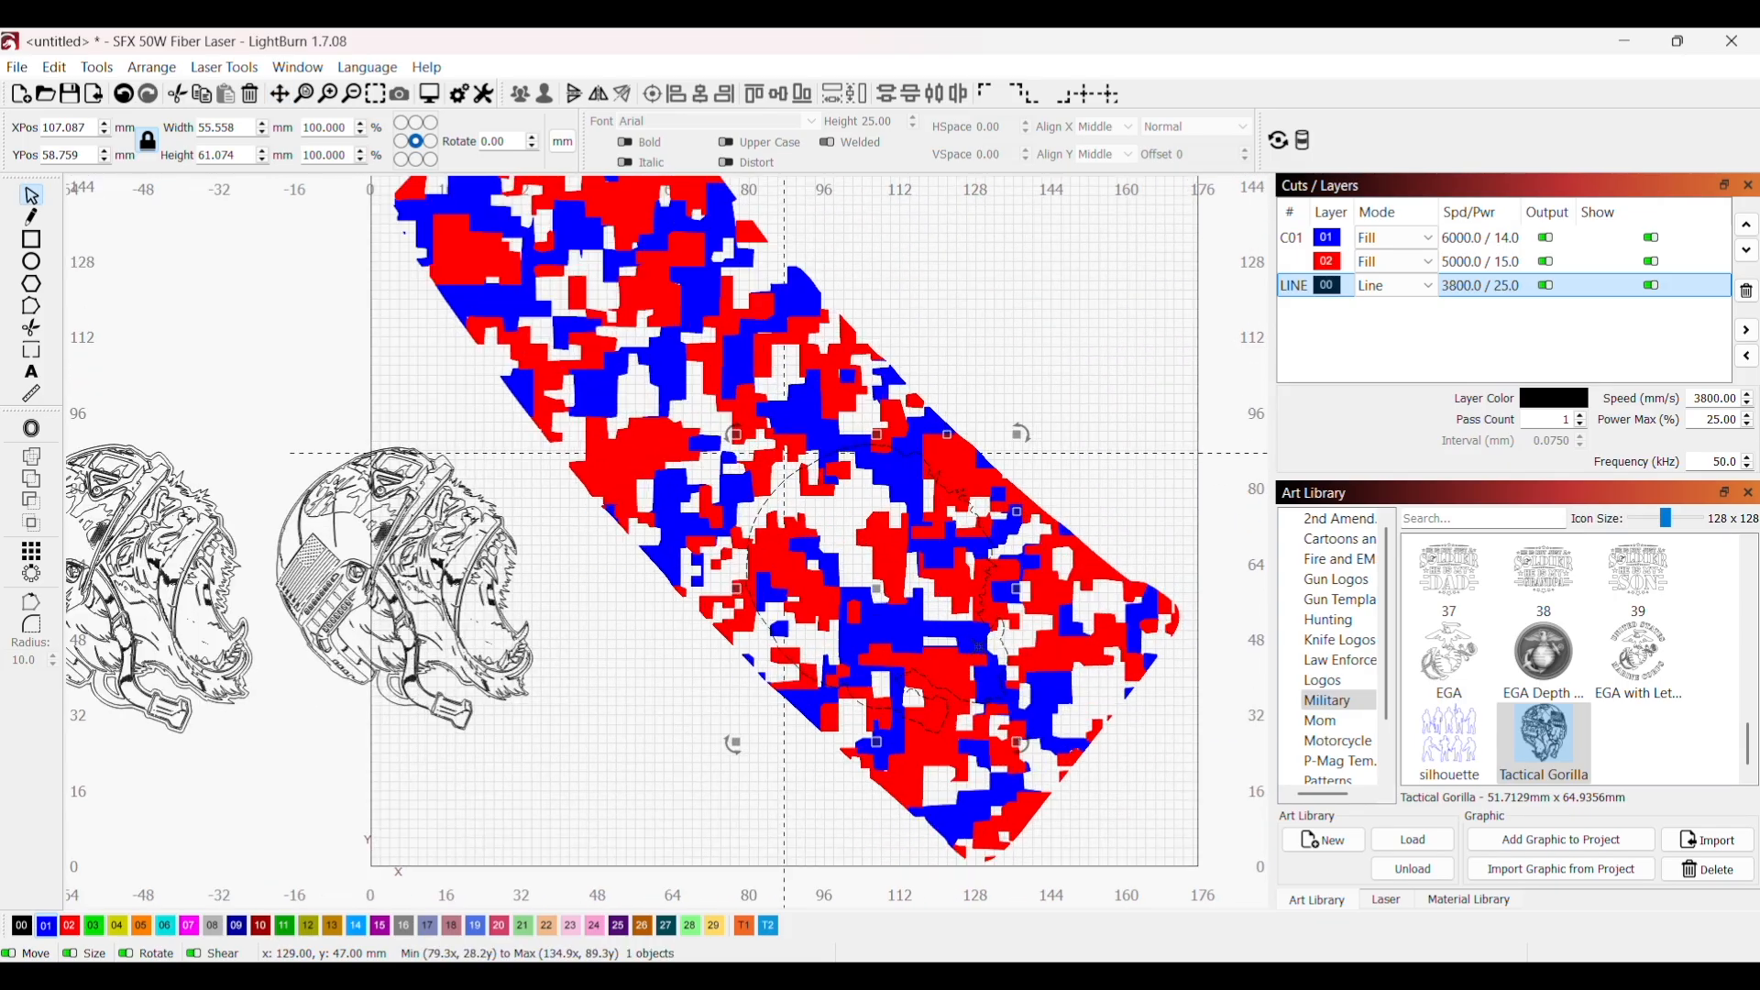
key("Right")
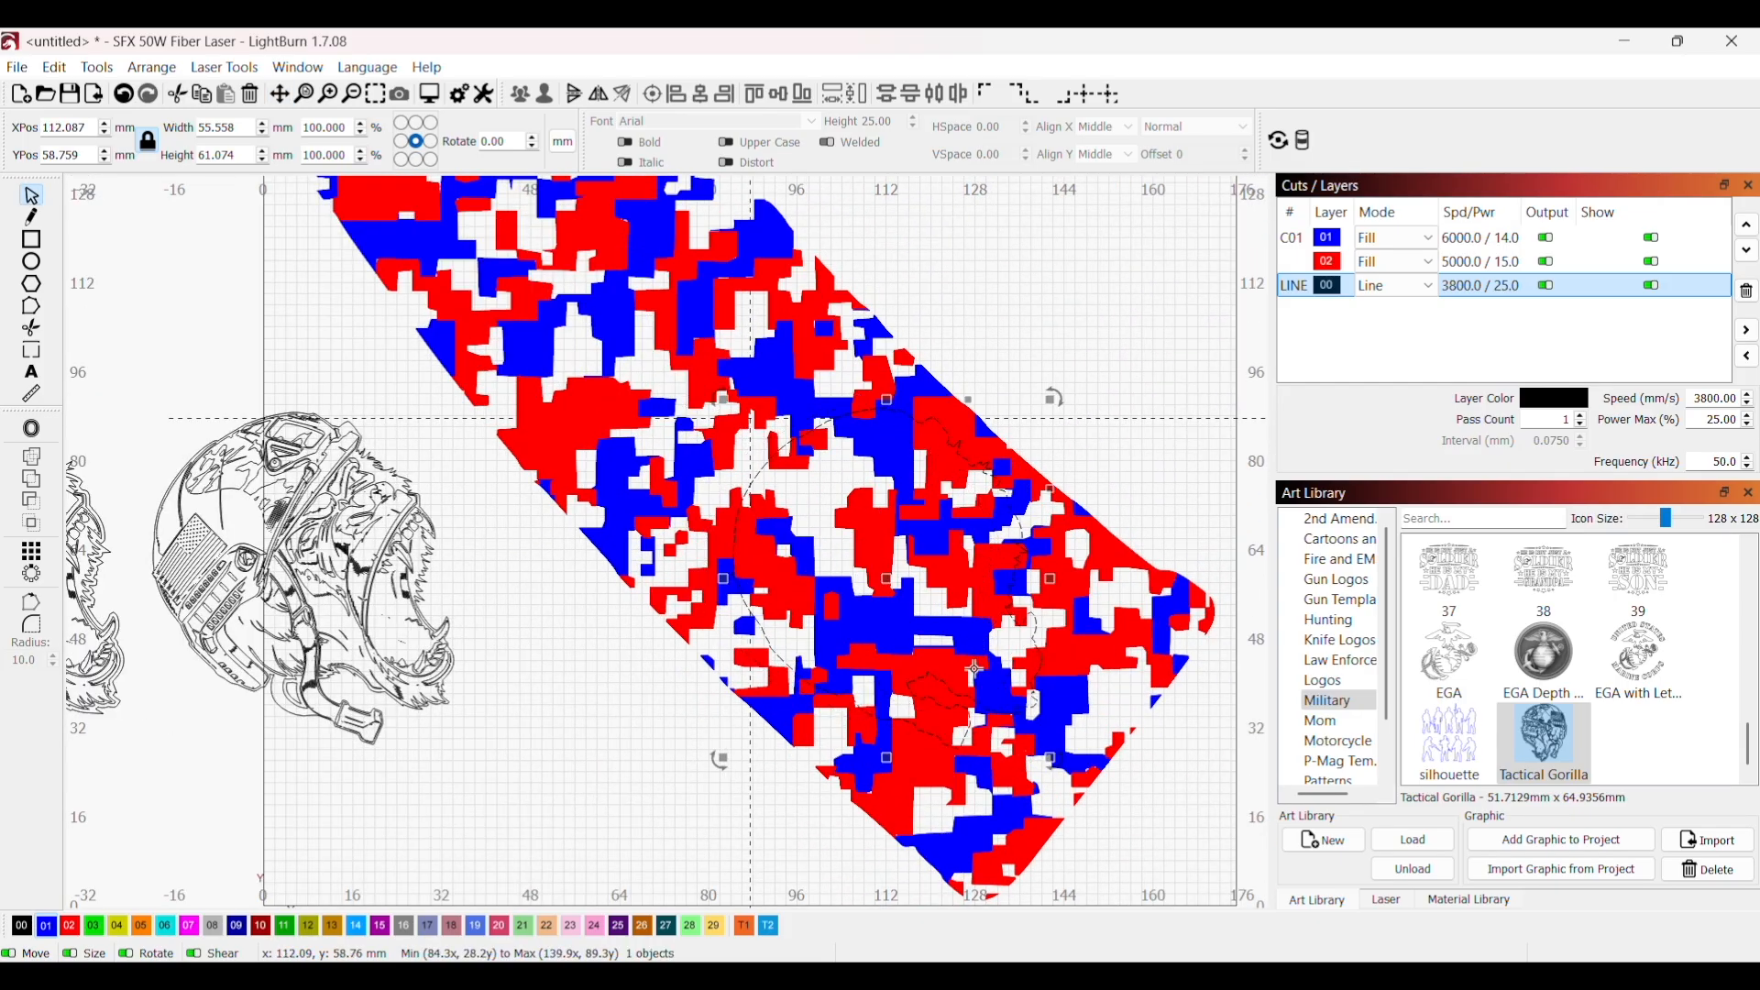
key("Left")
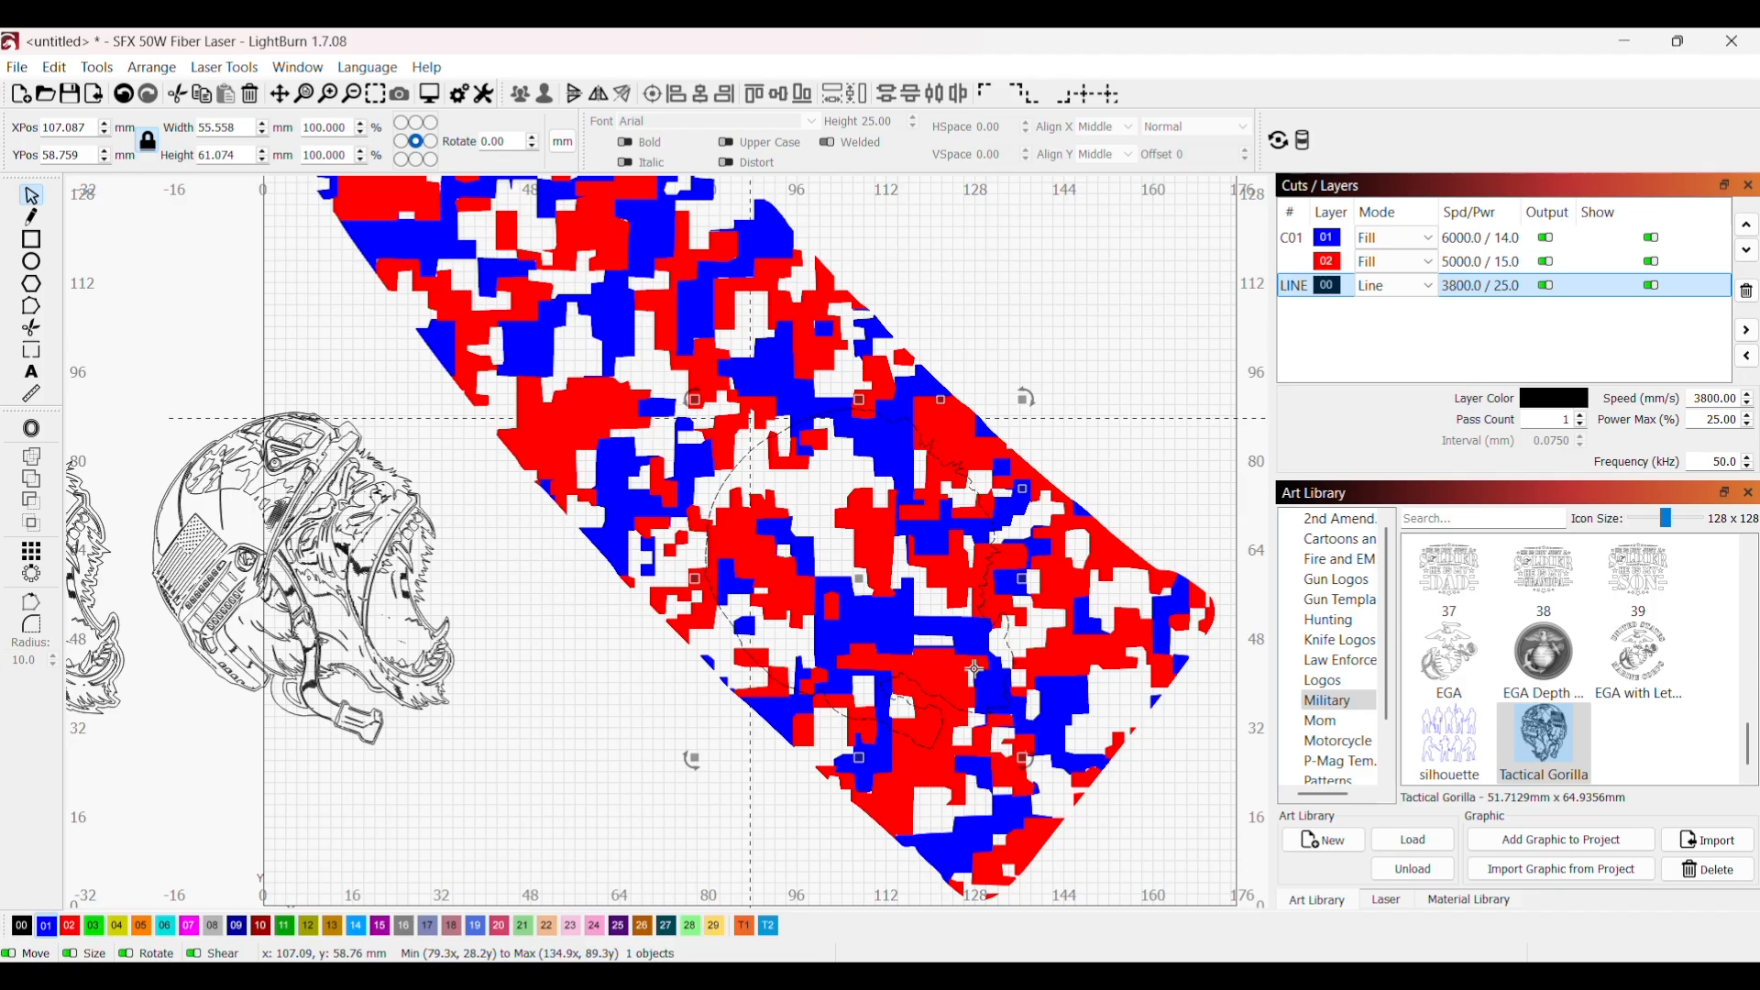
key("Right")
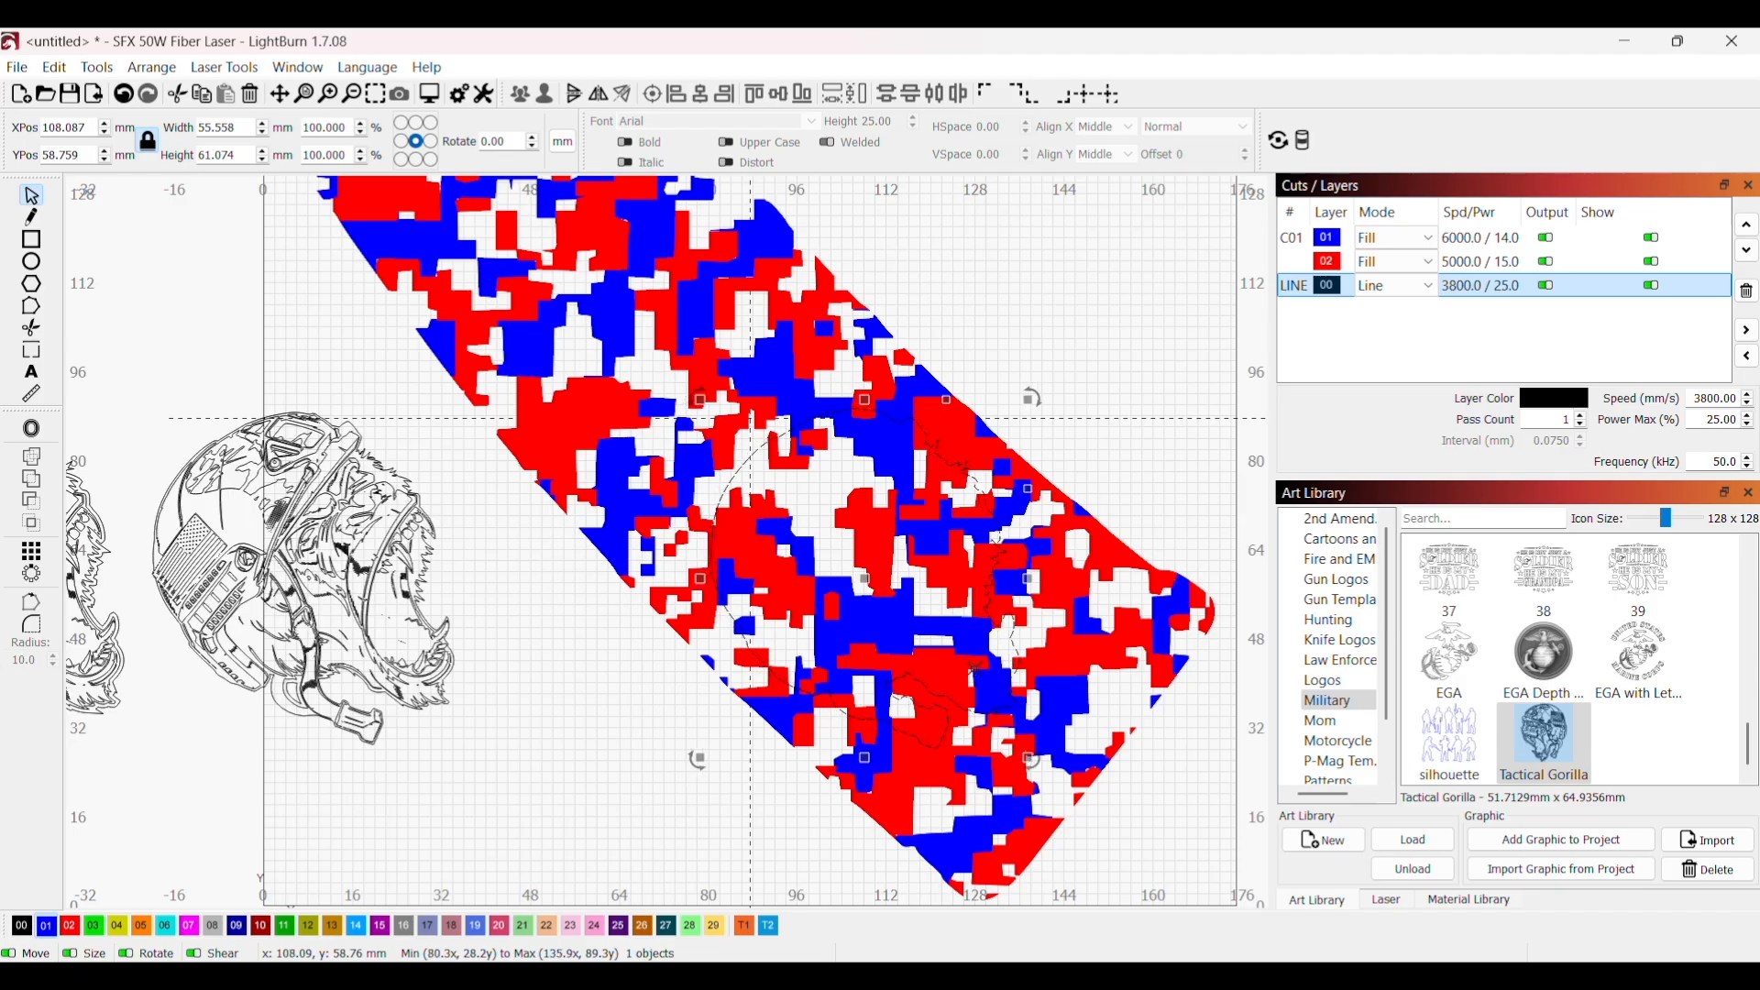
key("Right")
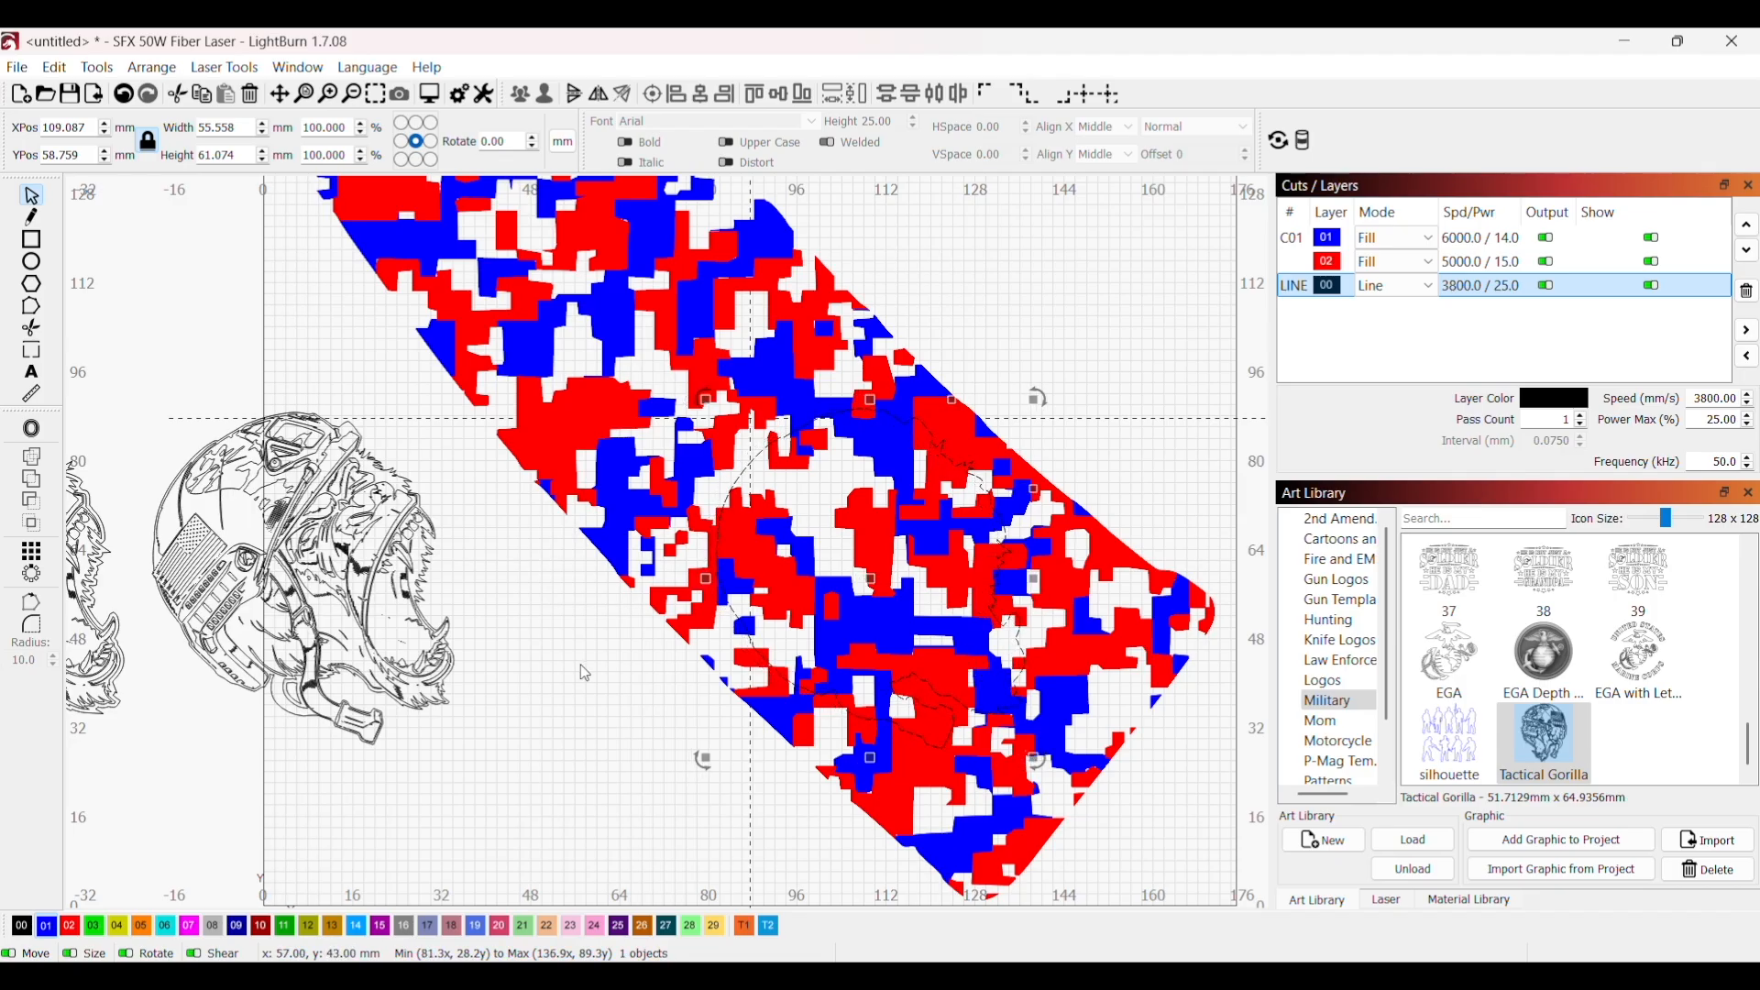
key("Escape")
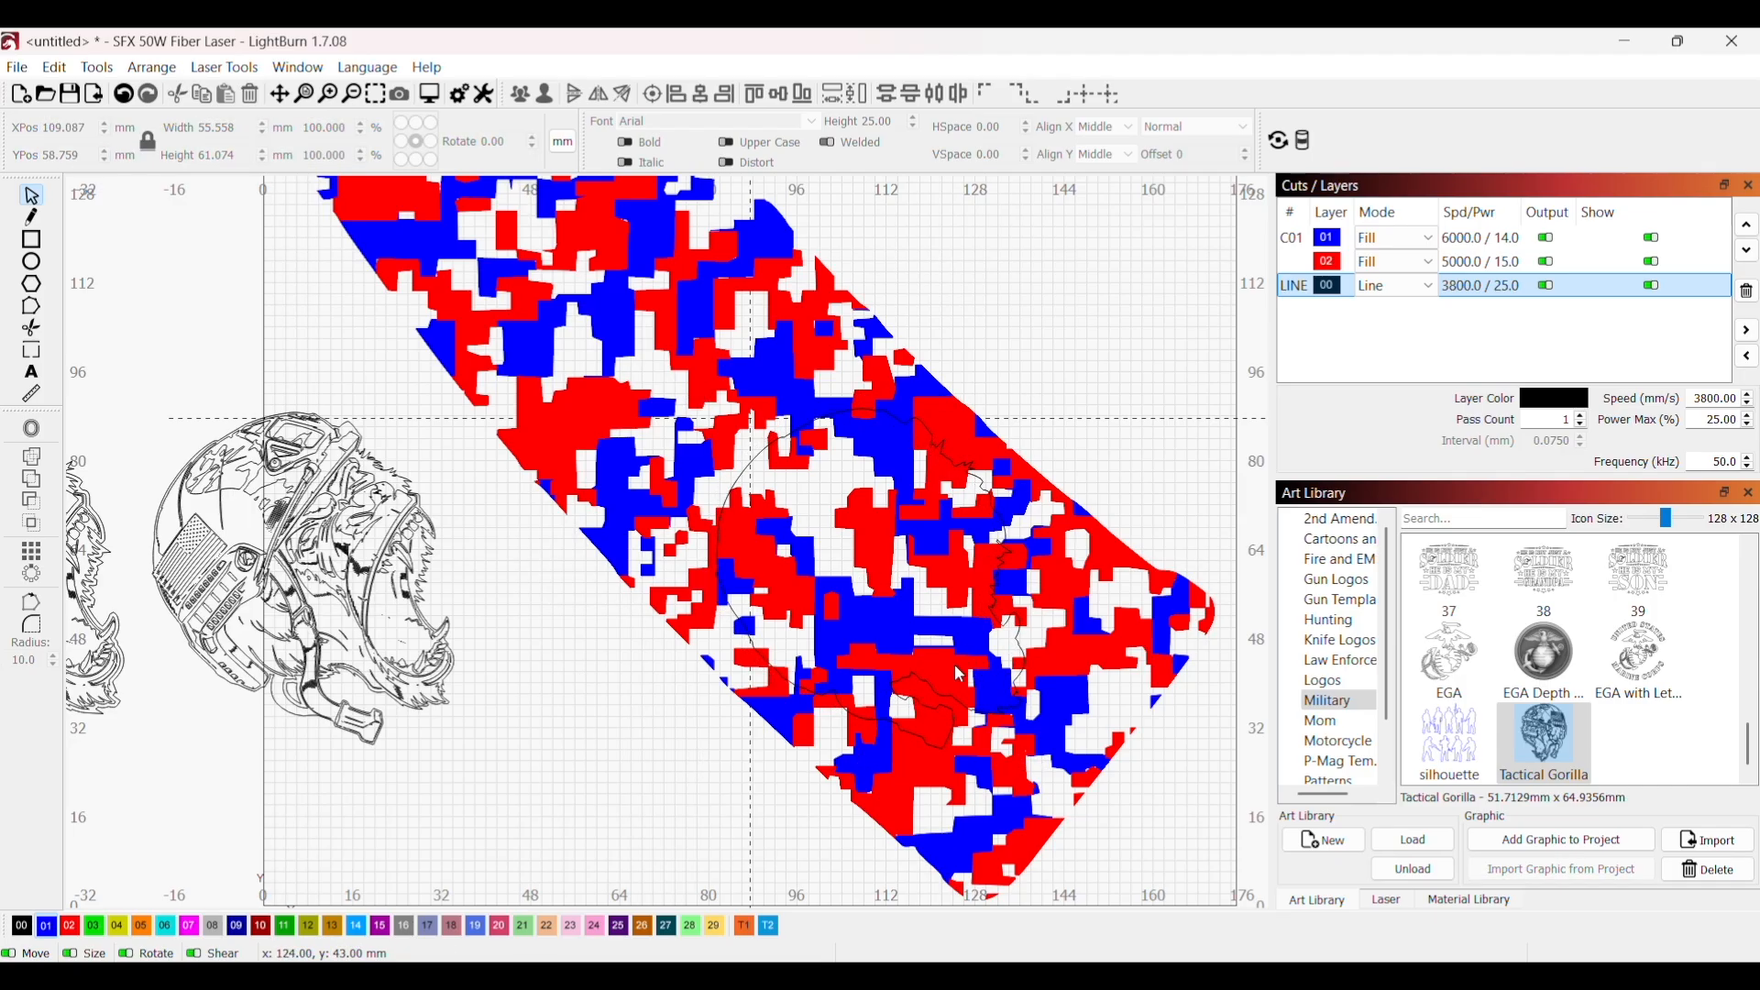
Step: Select the camo together with the gorilla outline and cut the camo along the outline with Cut Shapes
left_click(1047, 558)
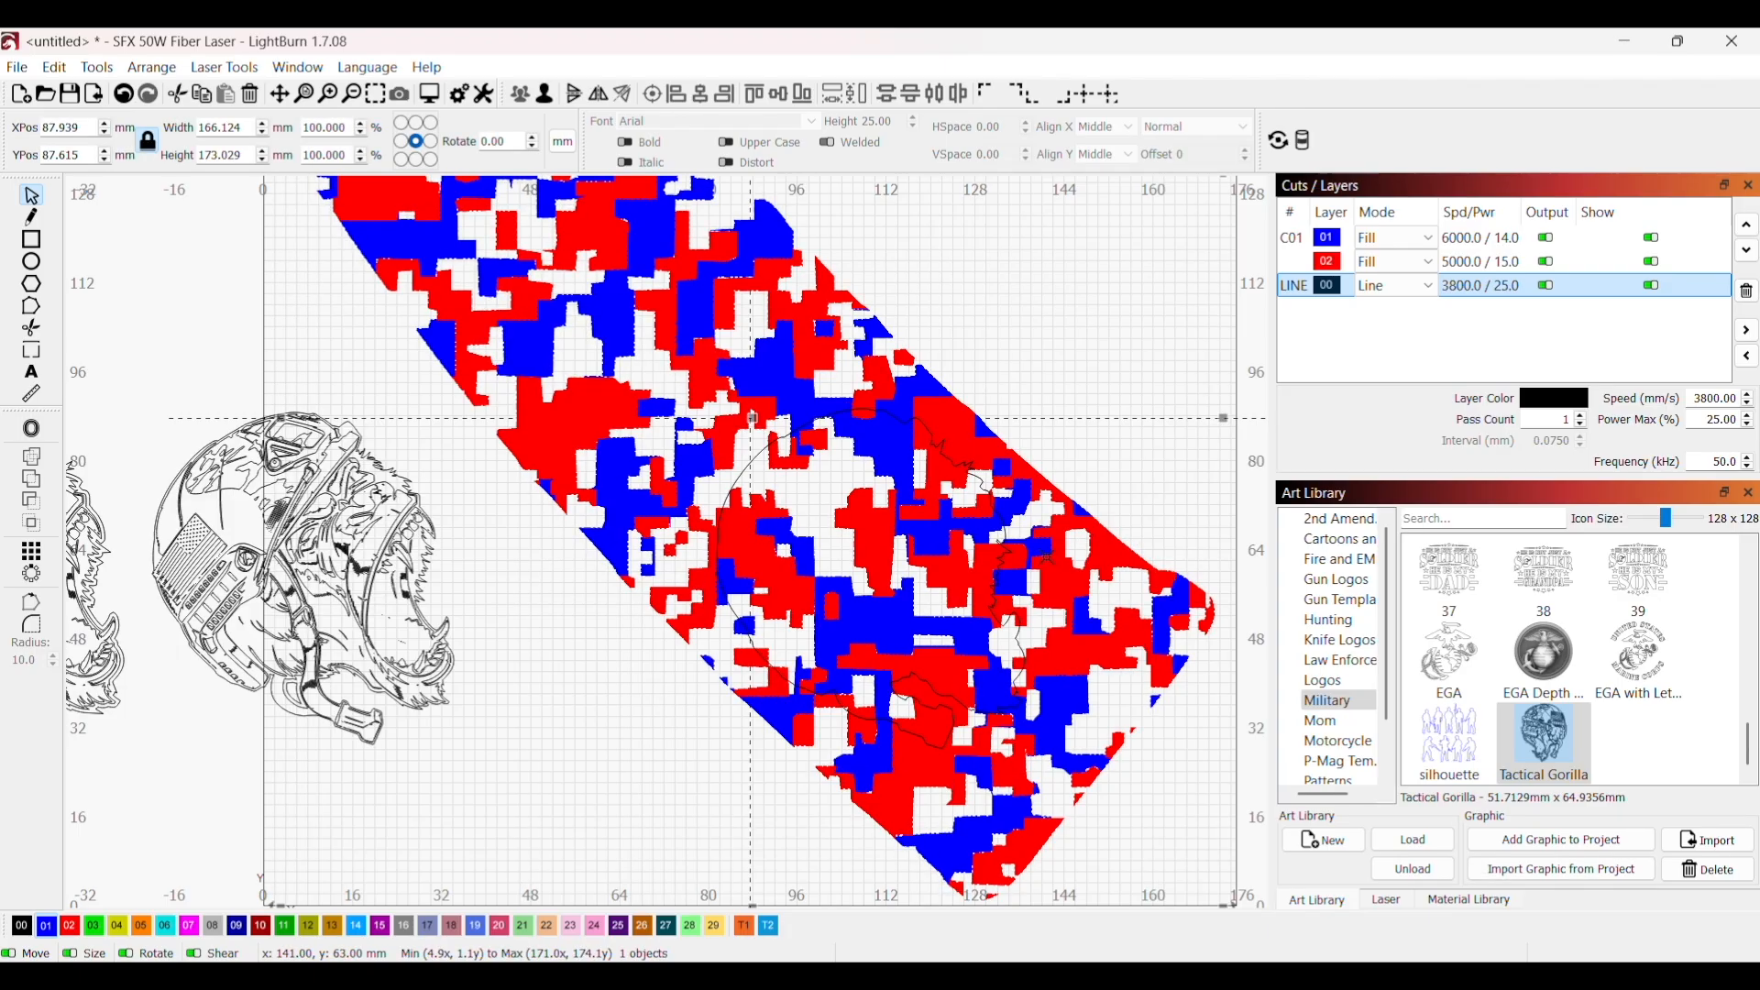
scroll(737, 475, "up", 5)
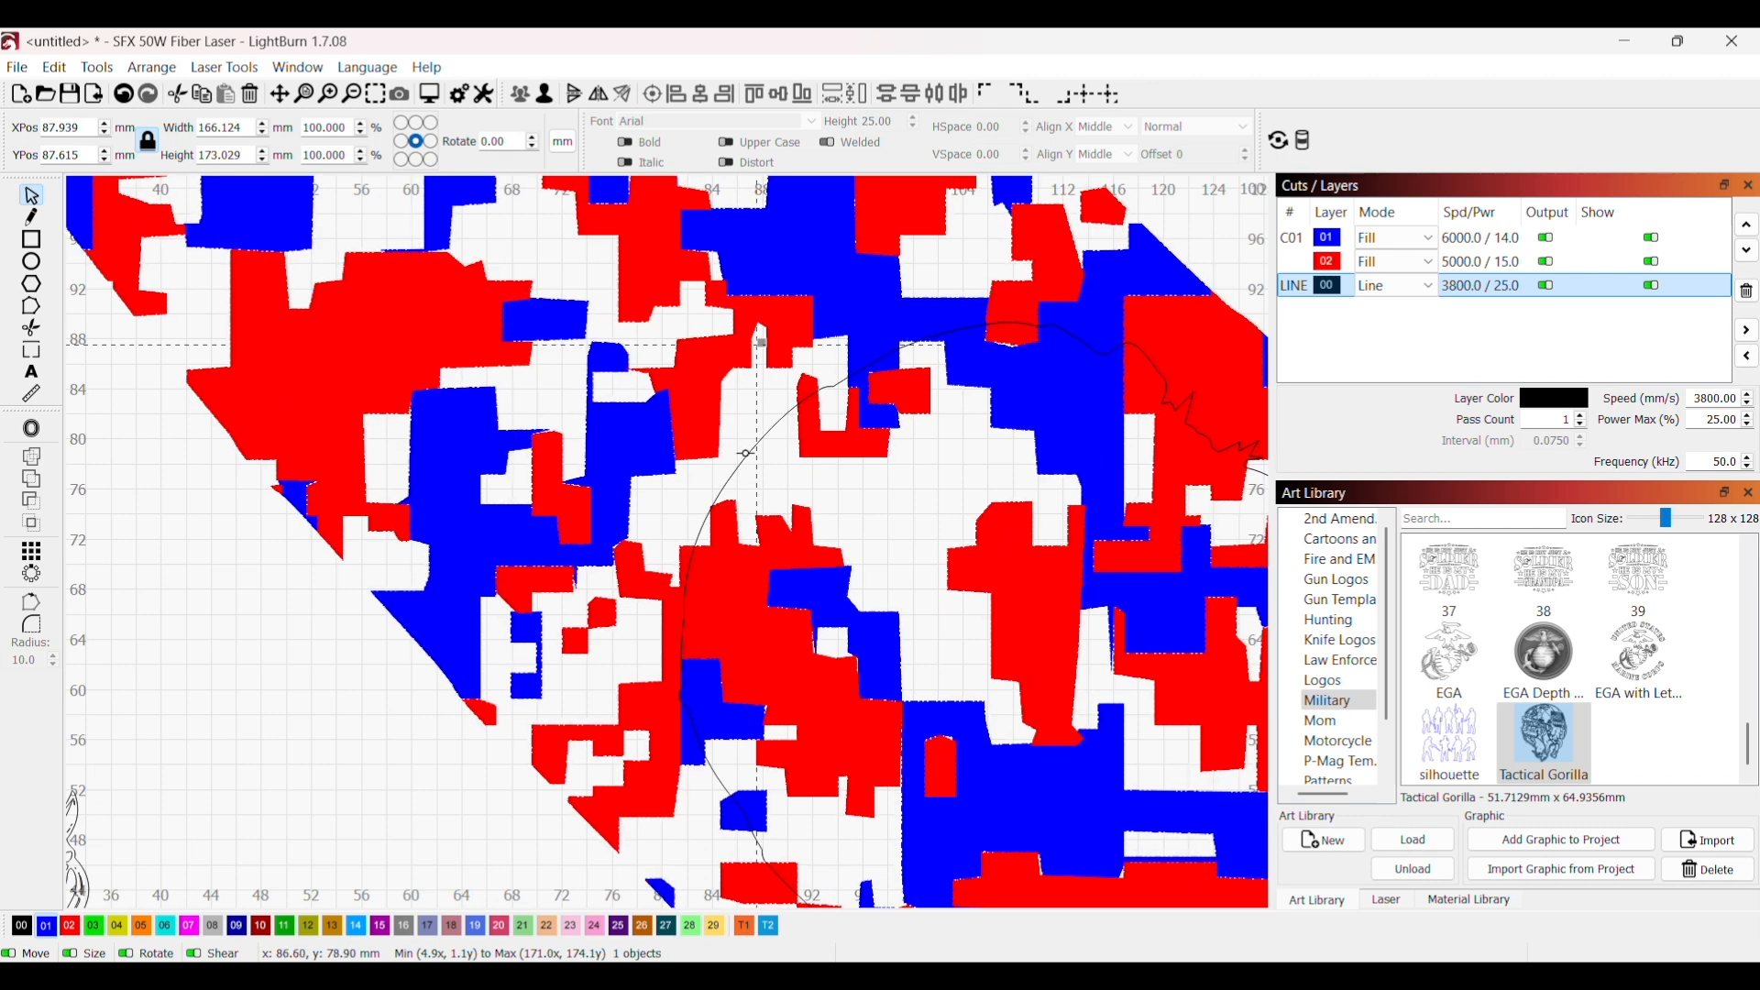
scroll(750, 457, "down", 5)
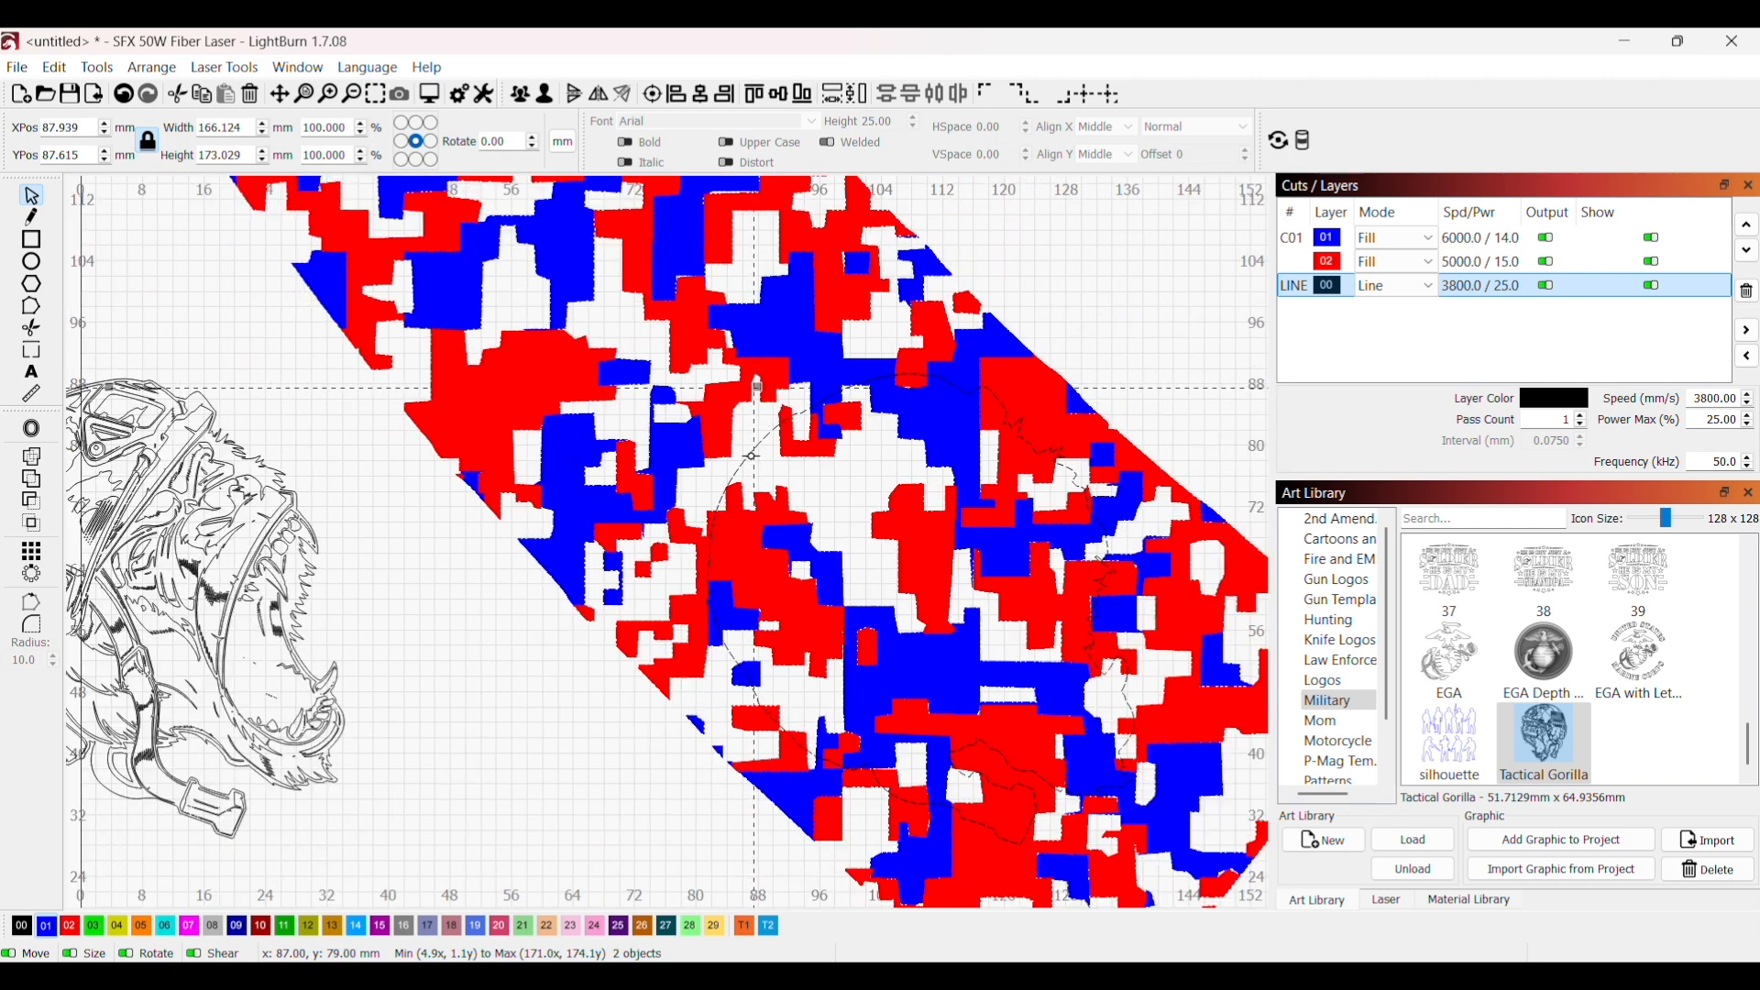
left_click(97, 67)
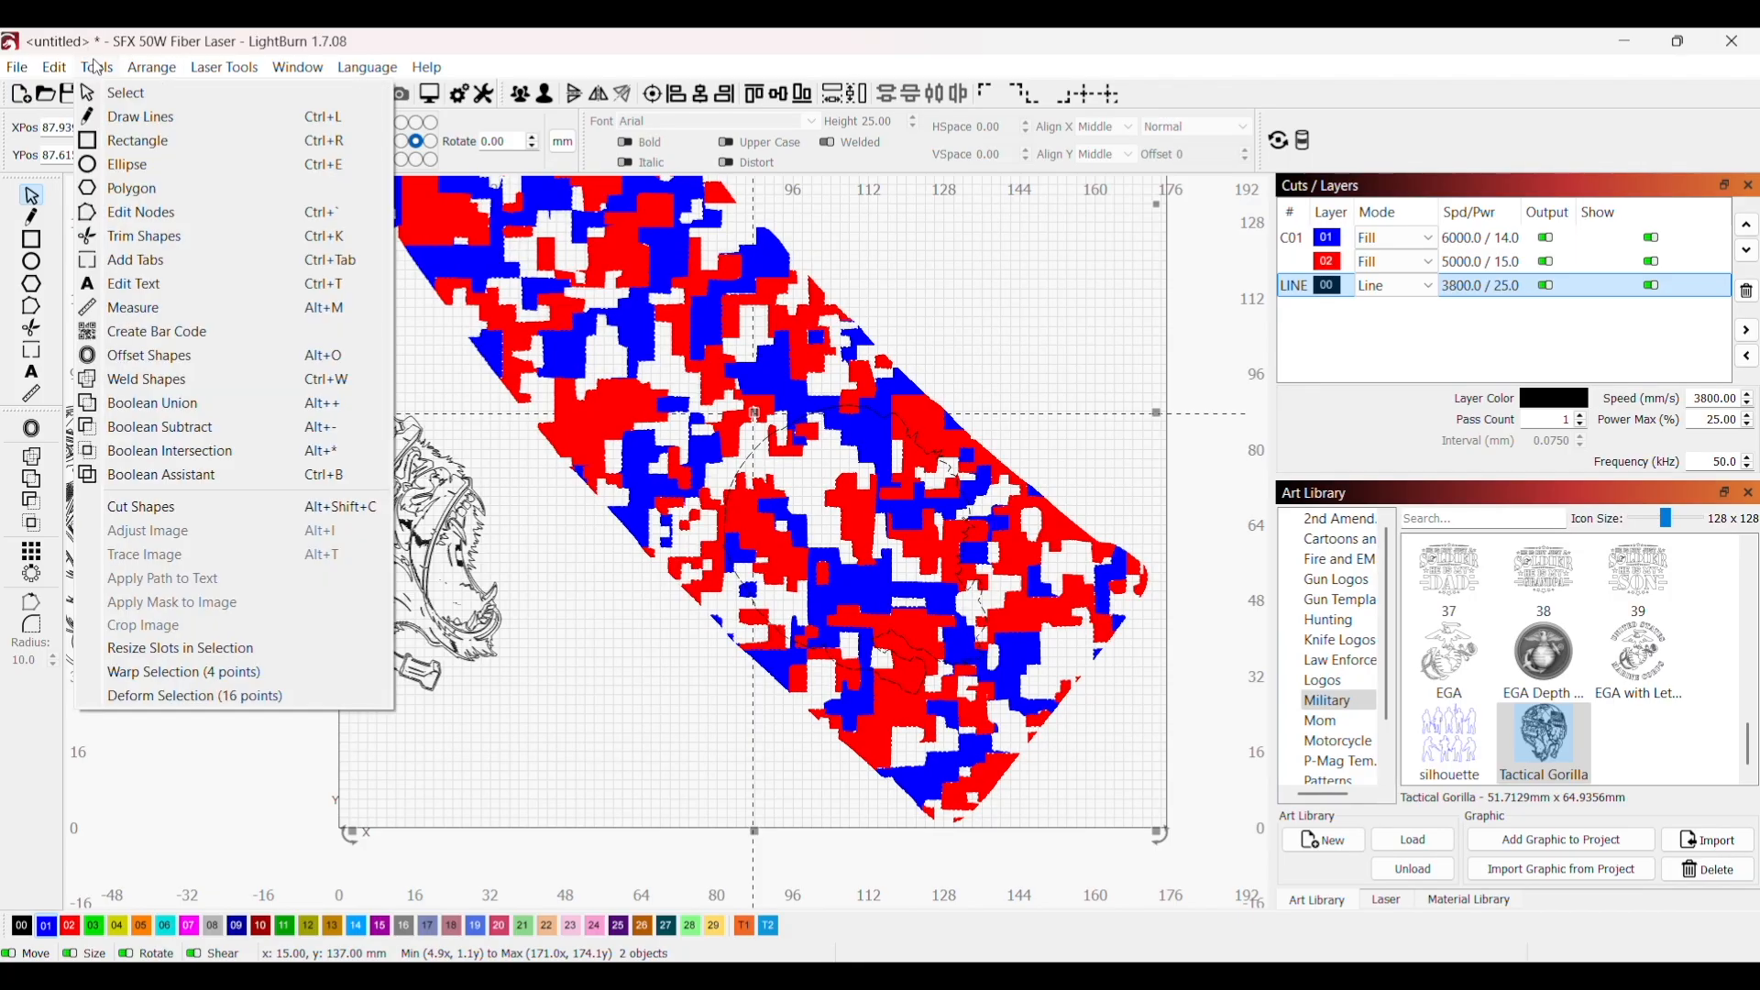
left_click(141, 506)
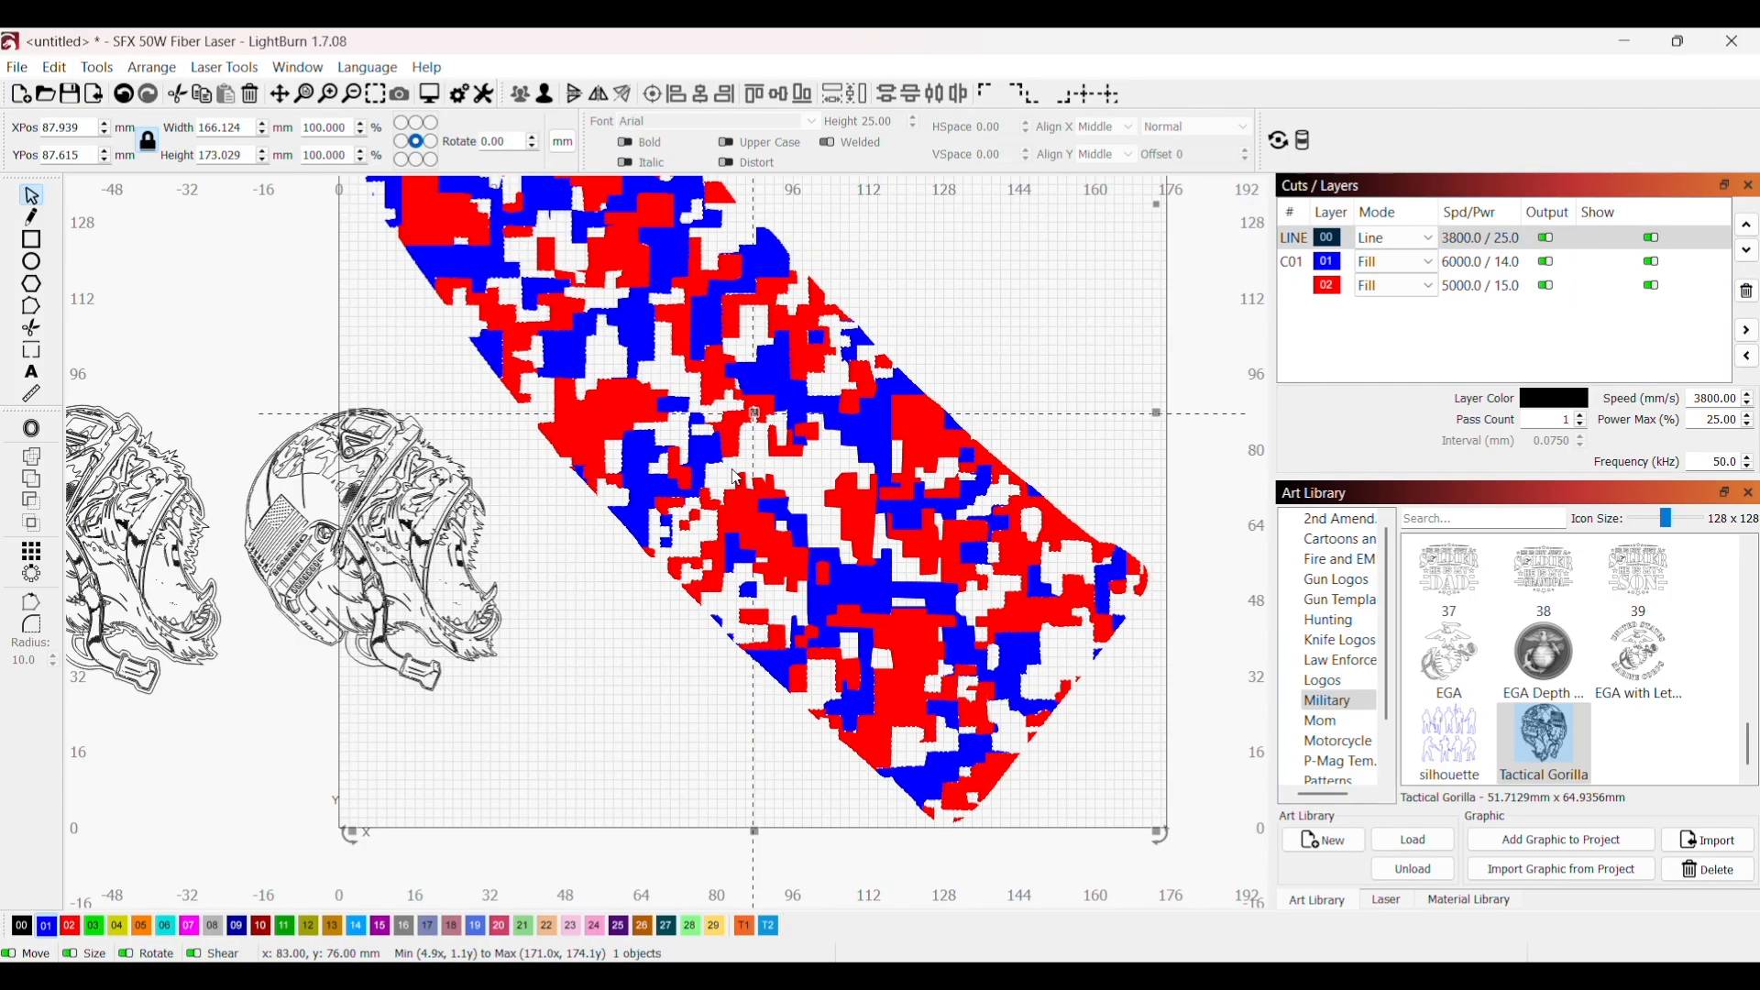
Step: Pull the gorilla-shaped camo piece out of the cut camo and delete it
left_click(1166, 477)
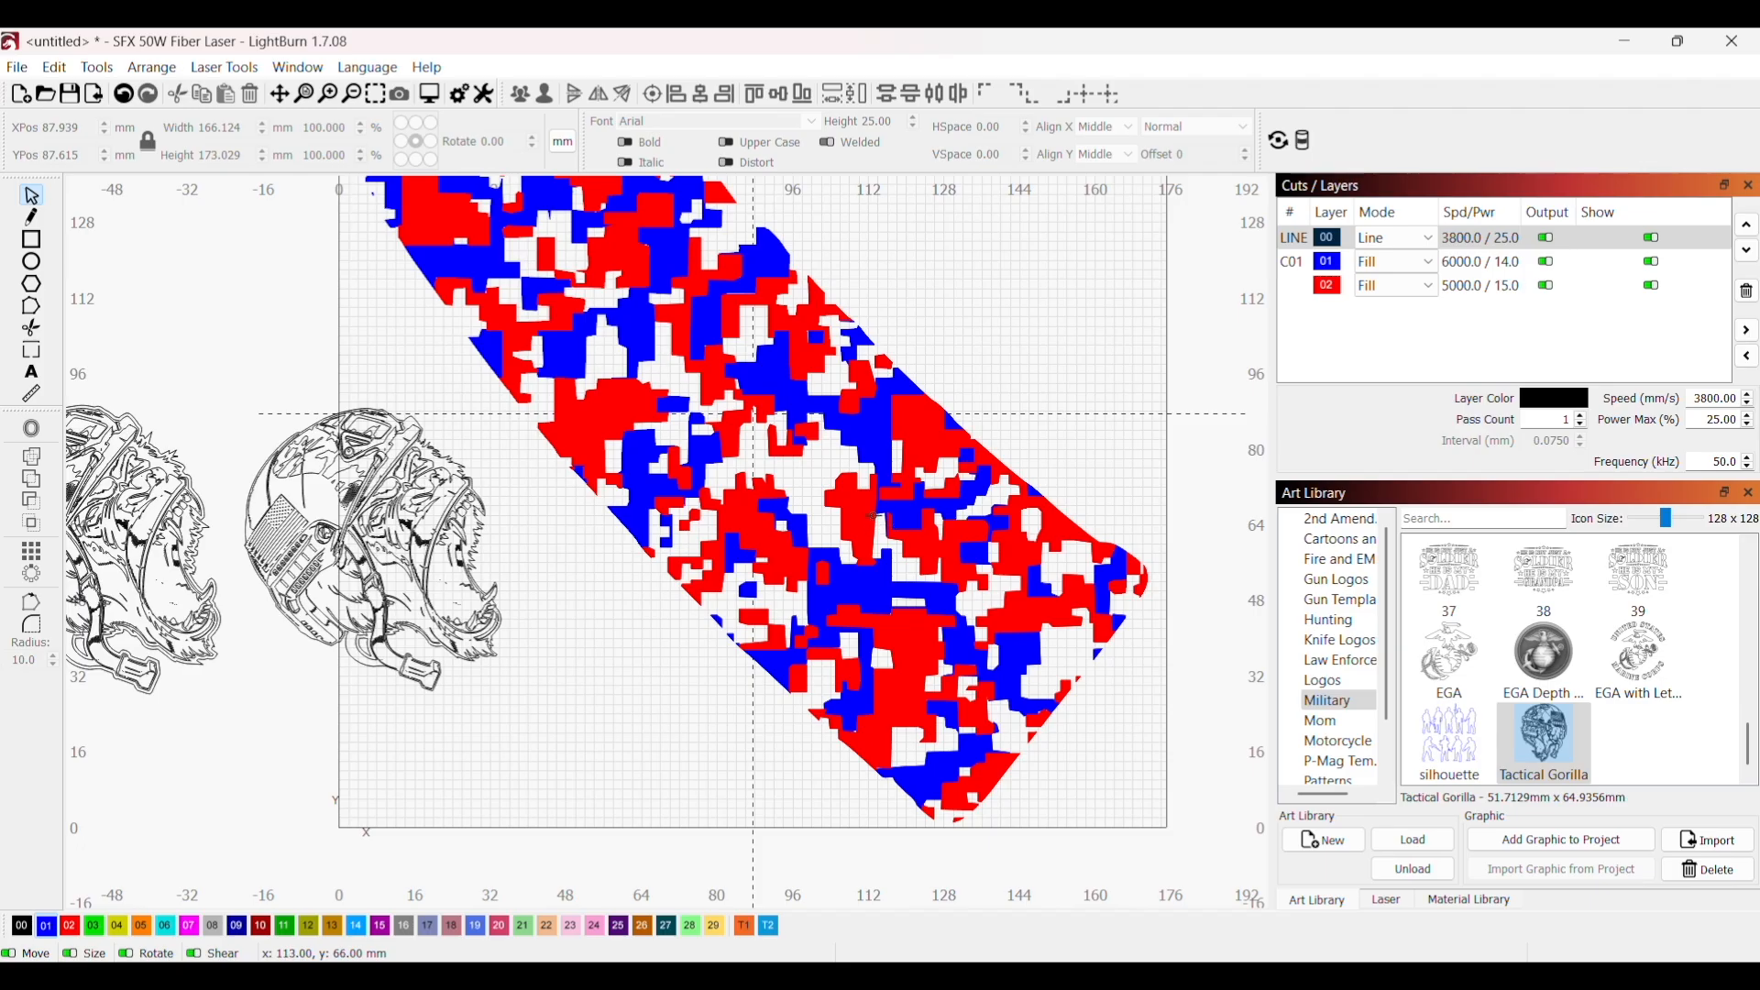
left_click_drag(875, 518, 633, 738)
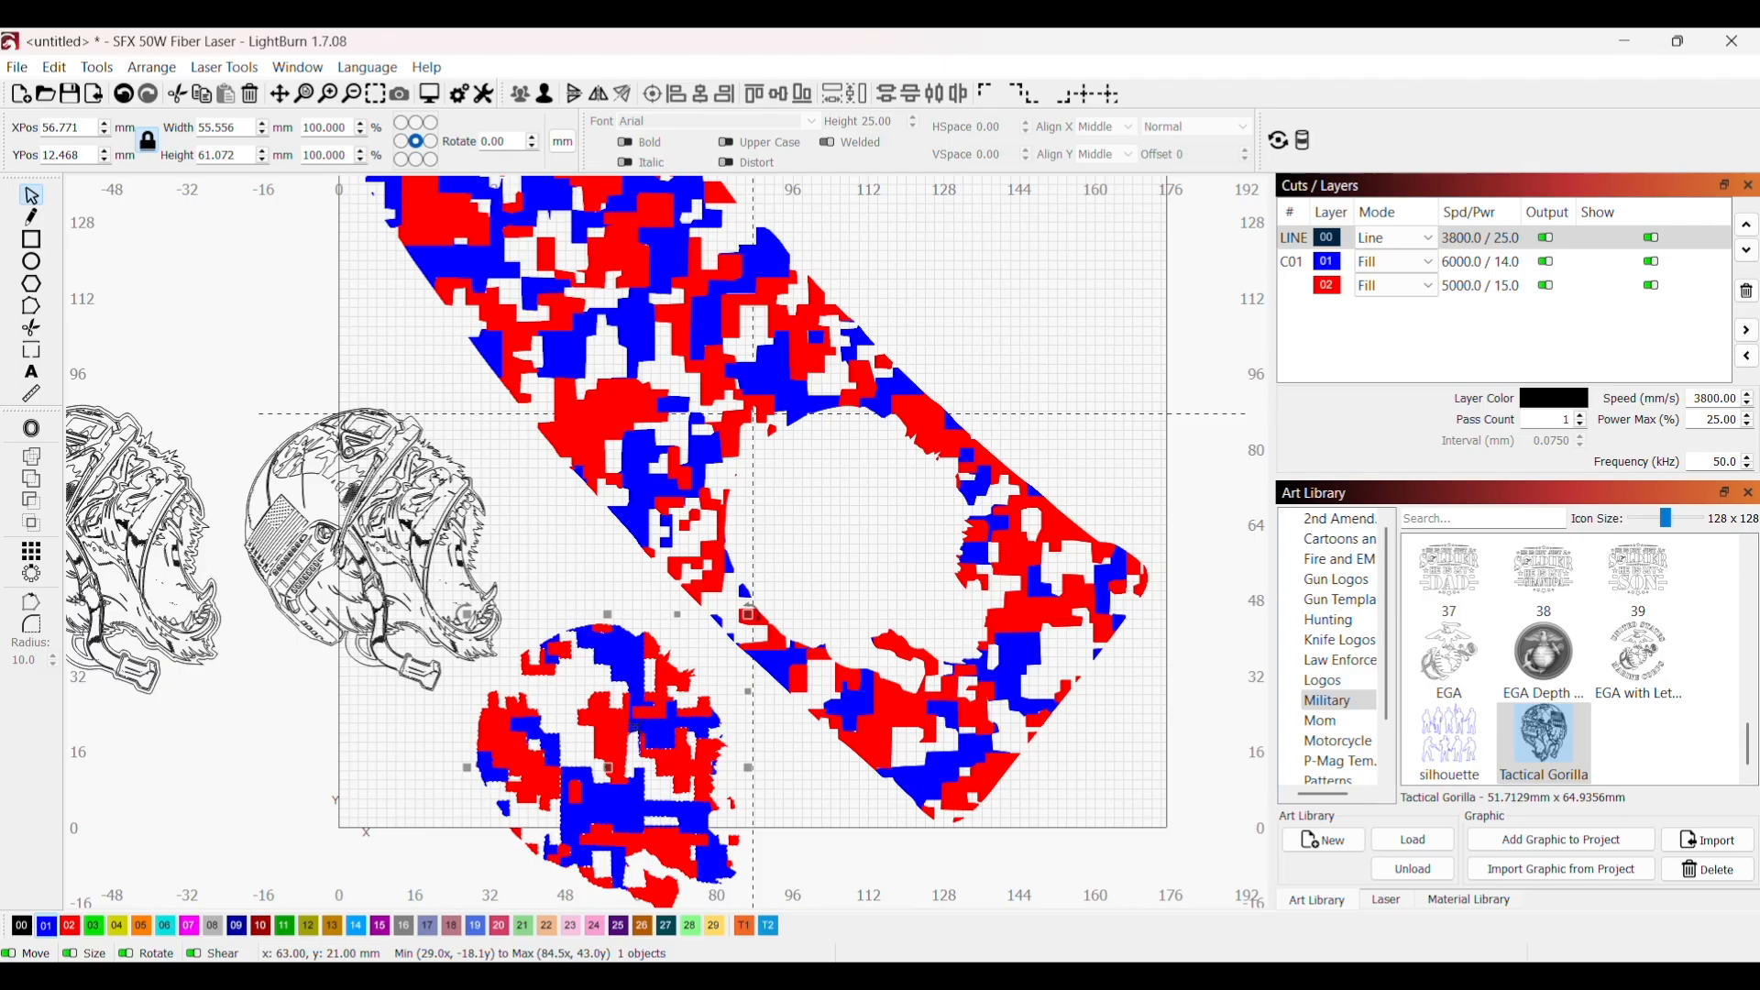
key("Delete")
Step: Delete the gorilla copy nearest the camo, including the small leftover line below it
mouse_move(504, 702)
left_mouse_down()
mouse_move(334, 578)
mouse_move(277, 511)
left_mouse_up()
left_click_drag(516, 674, 246, 415)
key("Delete")
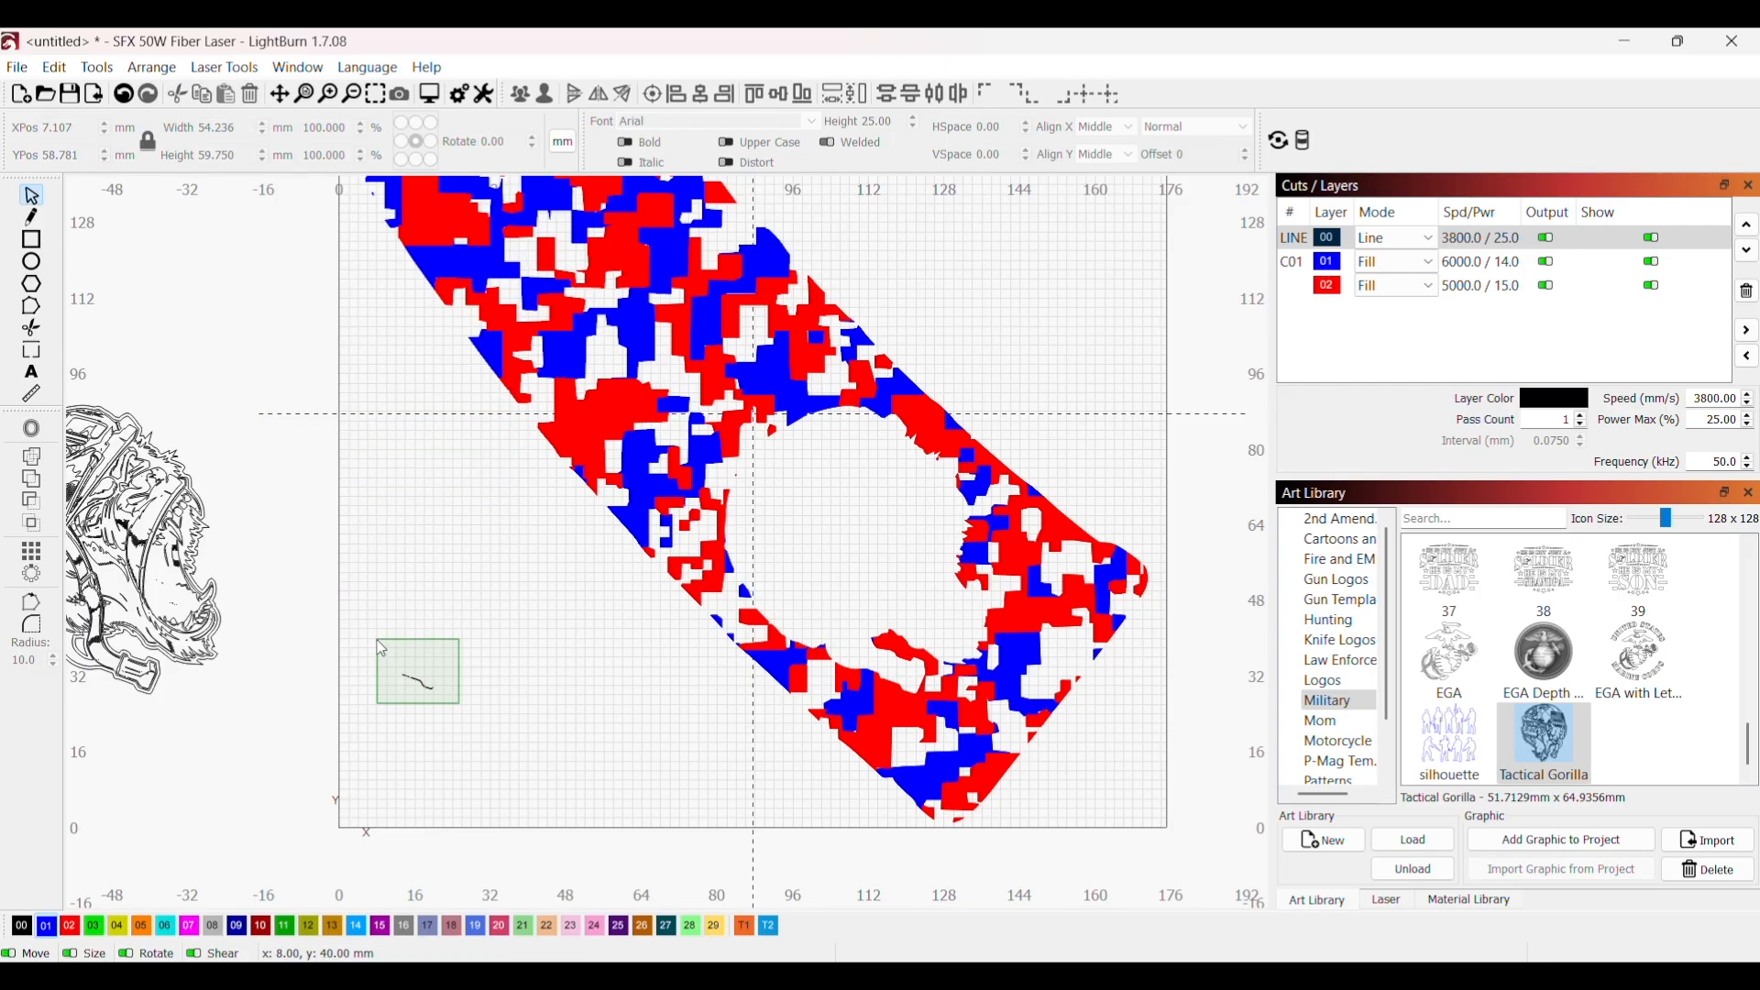
left_click_drag(381, 644, 377, 640)
key("Delete")
Step: Select every part of the remaining gorilla and group them into one object
scroll(381, 528, "down", 1)
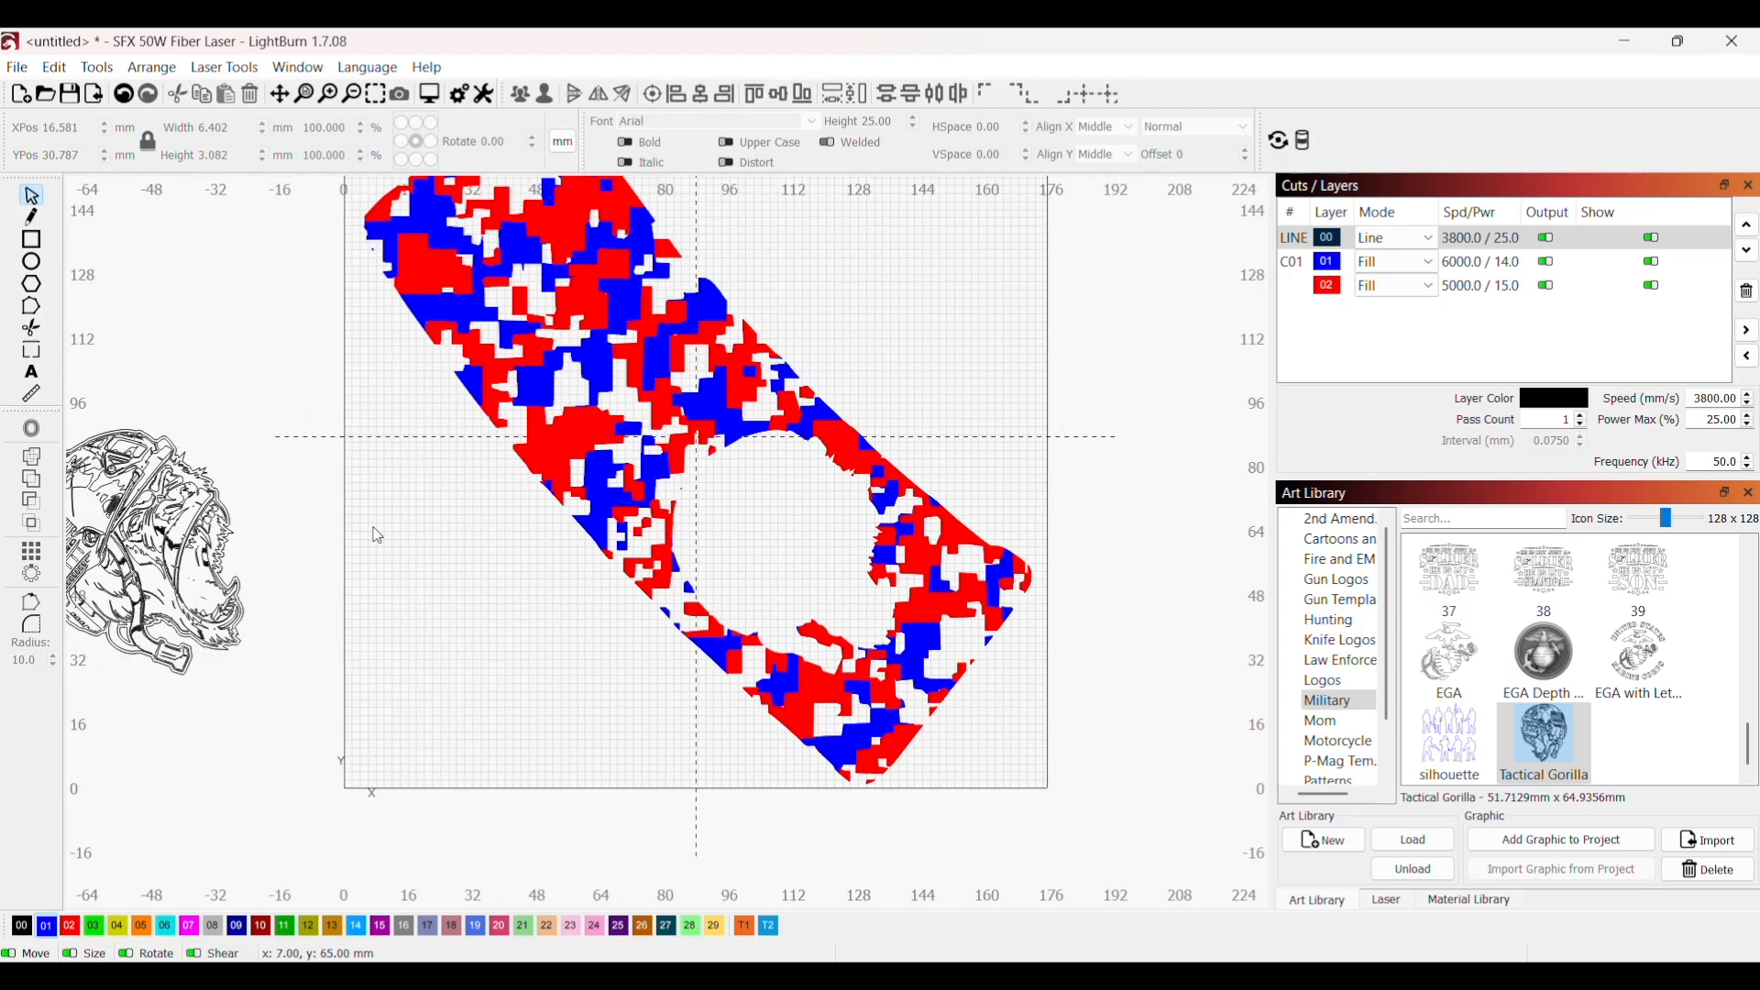
scroll(339, 560, "down", 2)
scroll(161, 540, "up", 3)
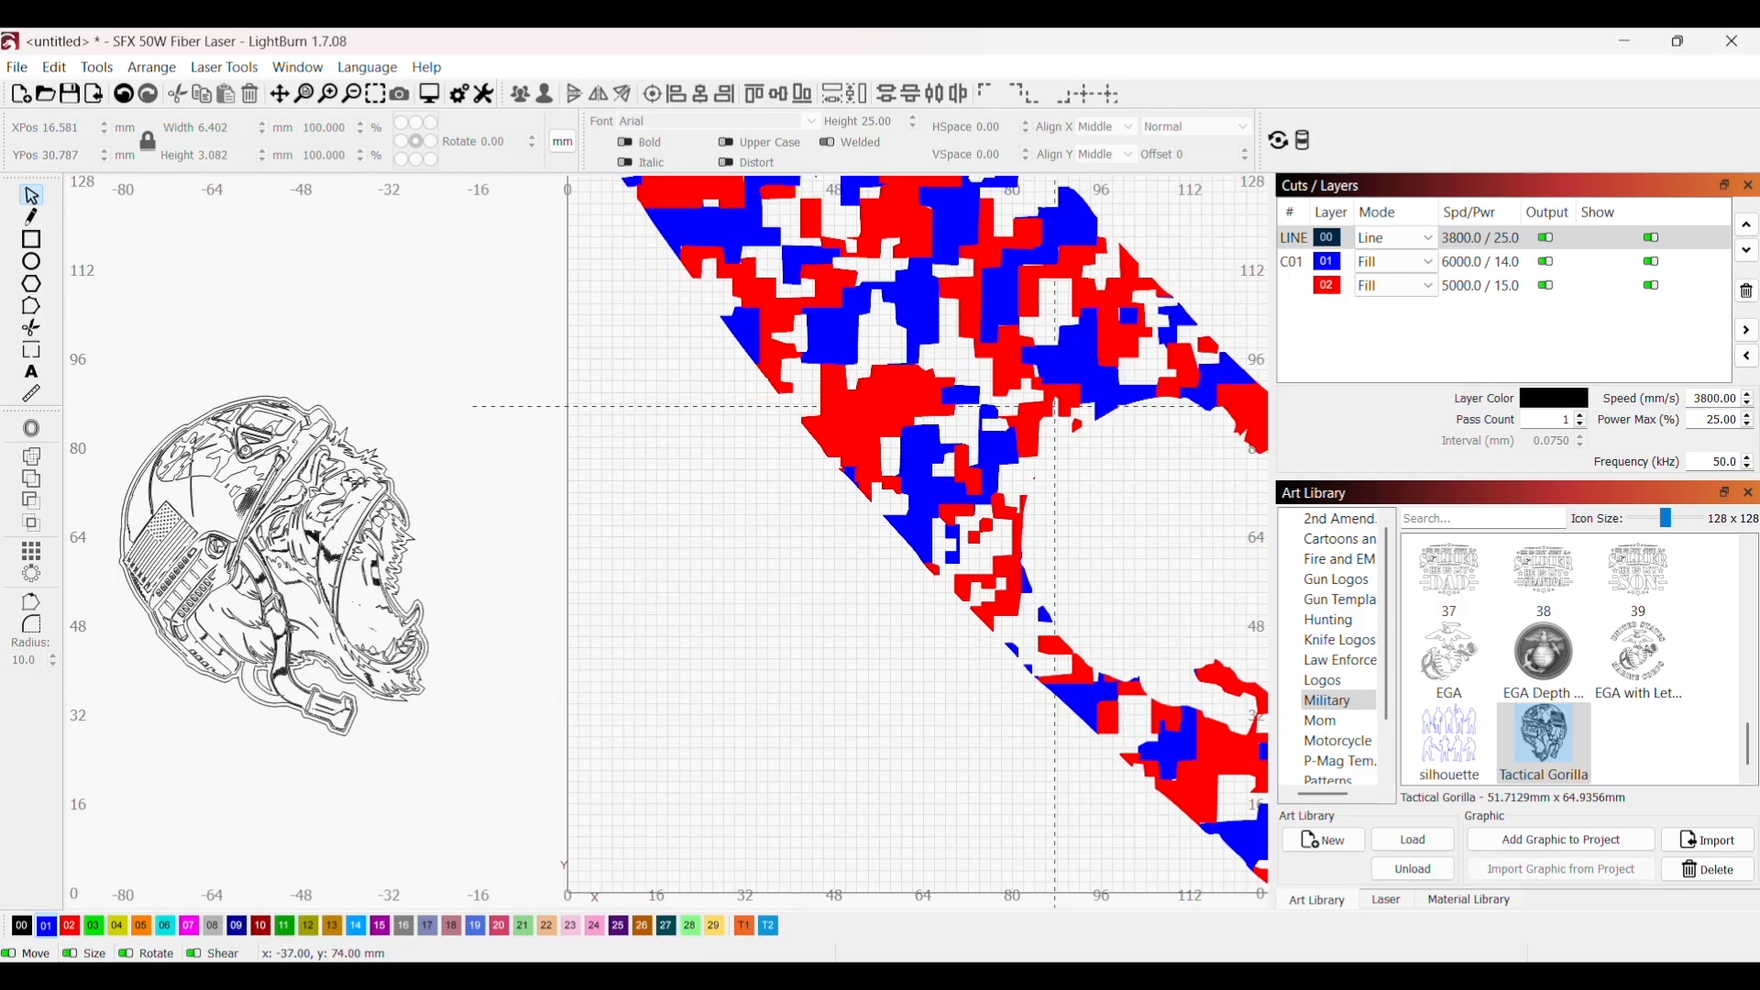
left_click(407, 514)
left_click(478, 615)
left_click_drag(475, 804, 99, 376)
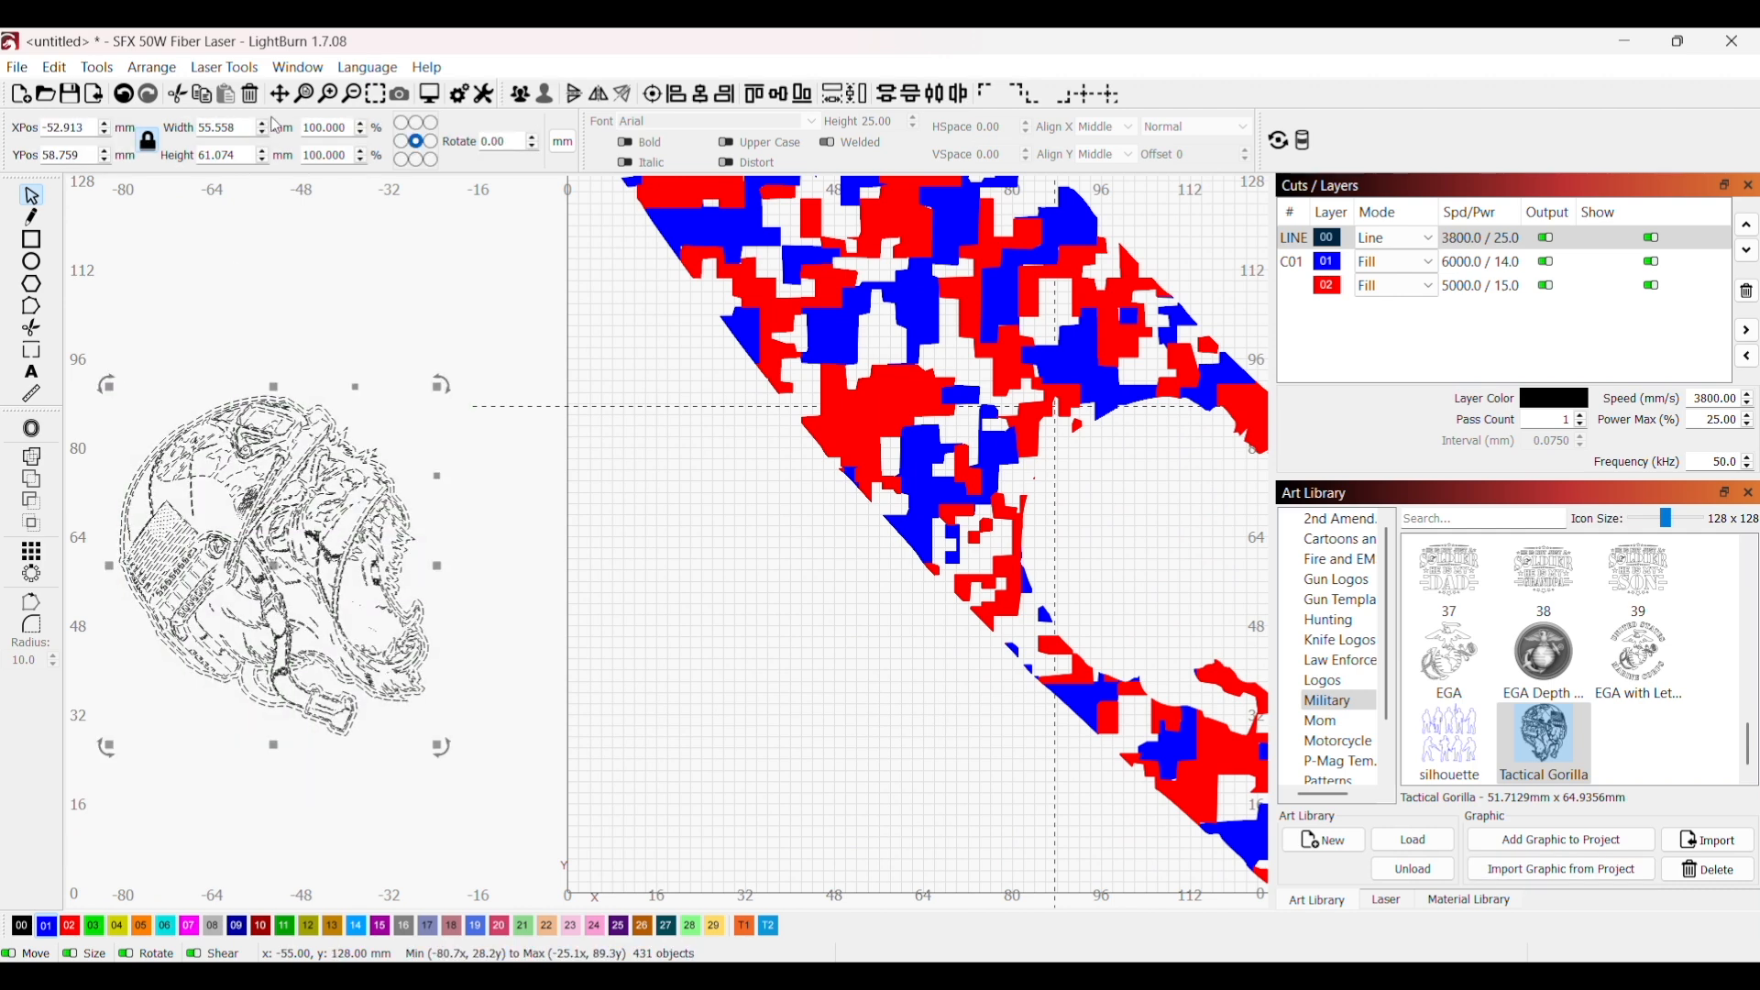
left_click(521, 95)
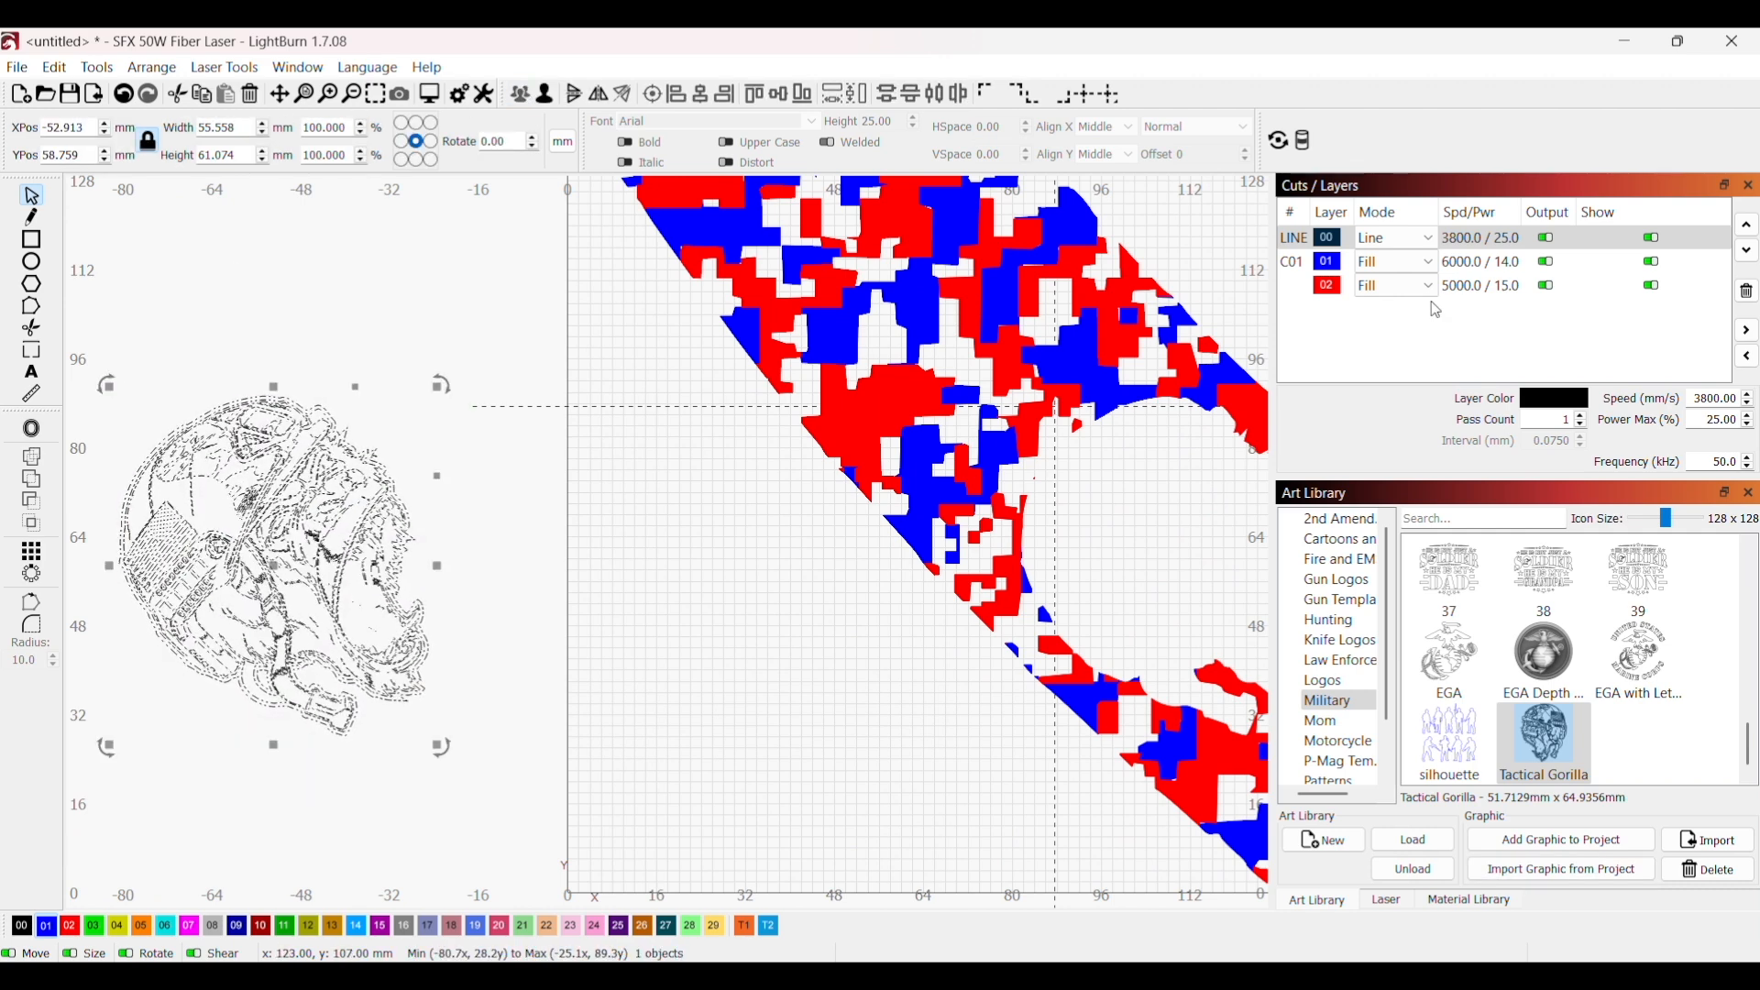
Step: Set layer 00 to Fill mode and deselect the gorilla
left_click(1412, 238)
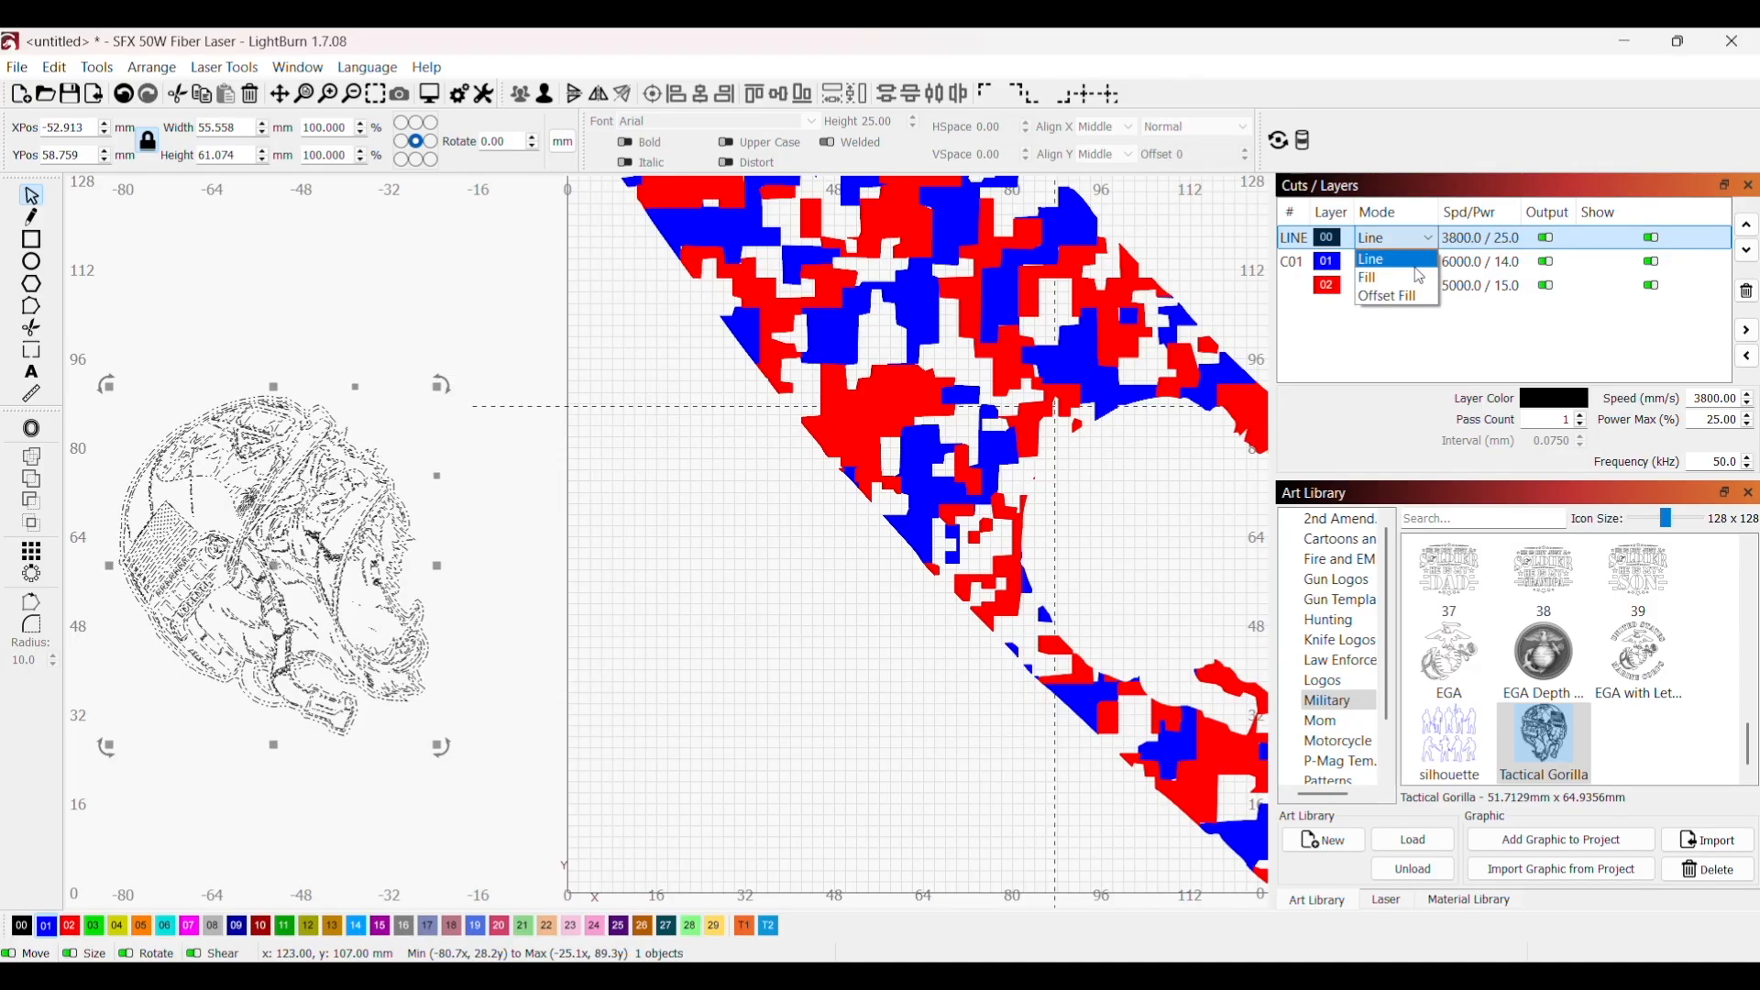
left_click(1394, 264)
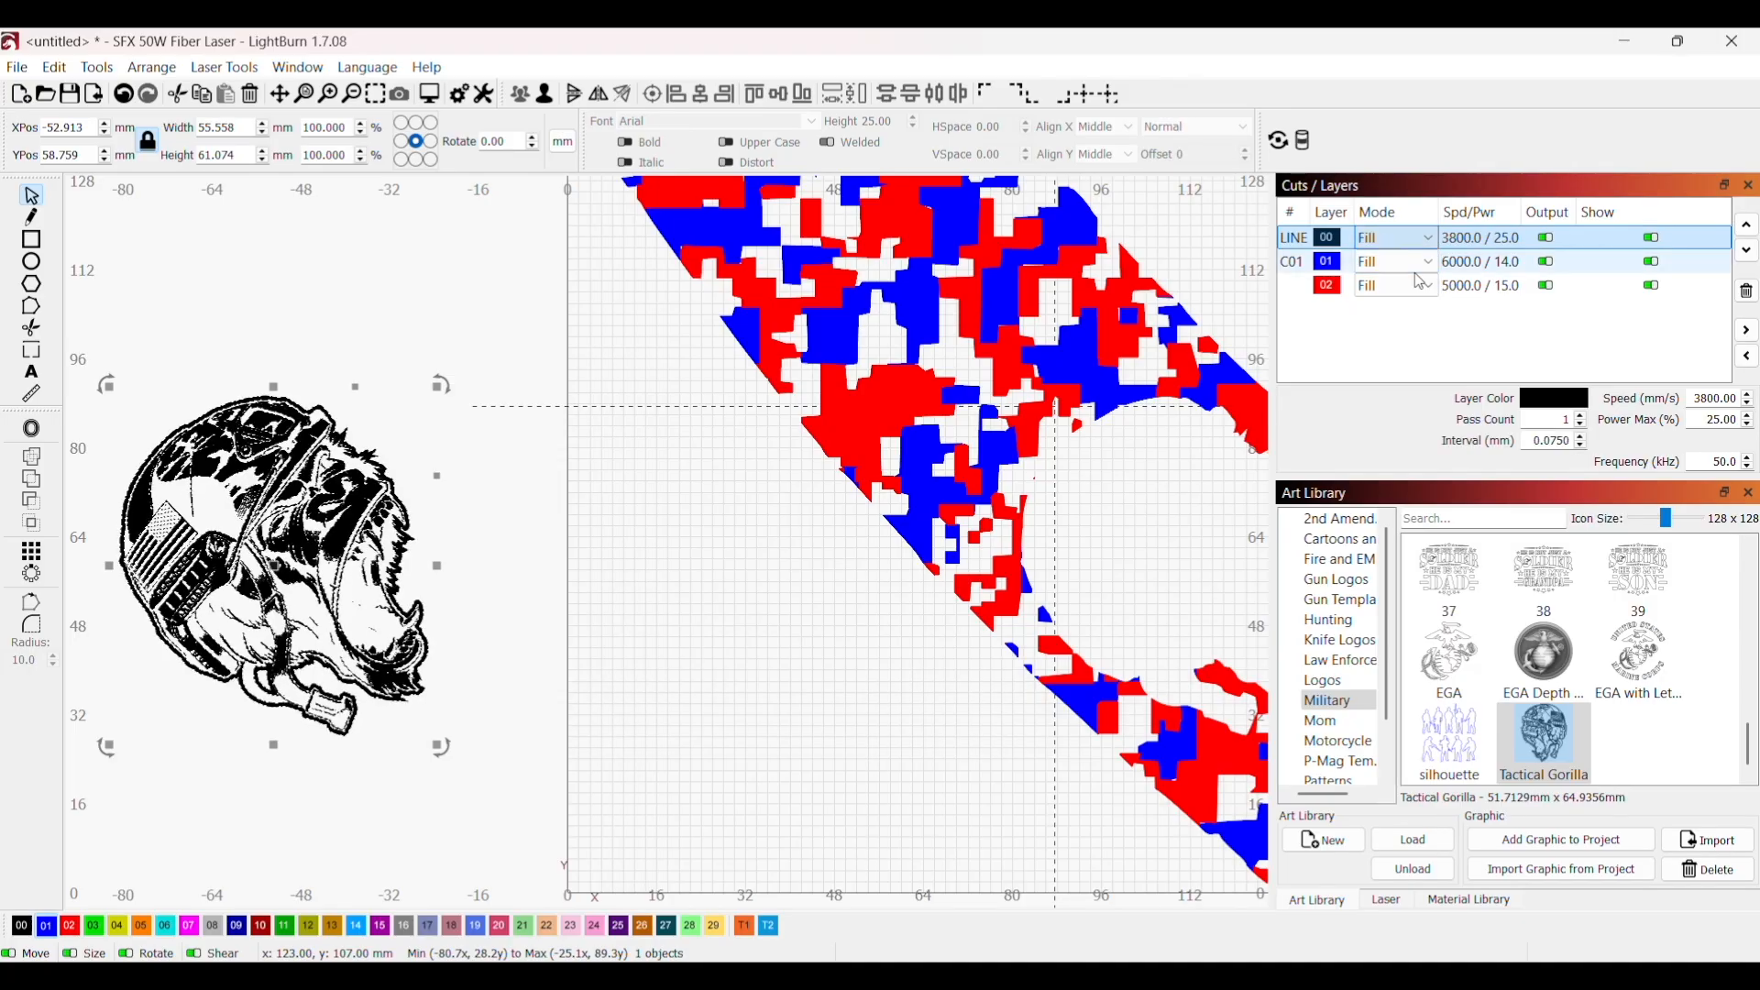
left_click(693, 629)
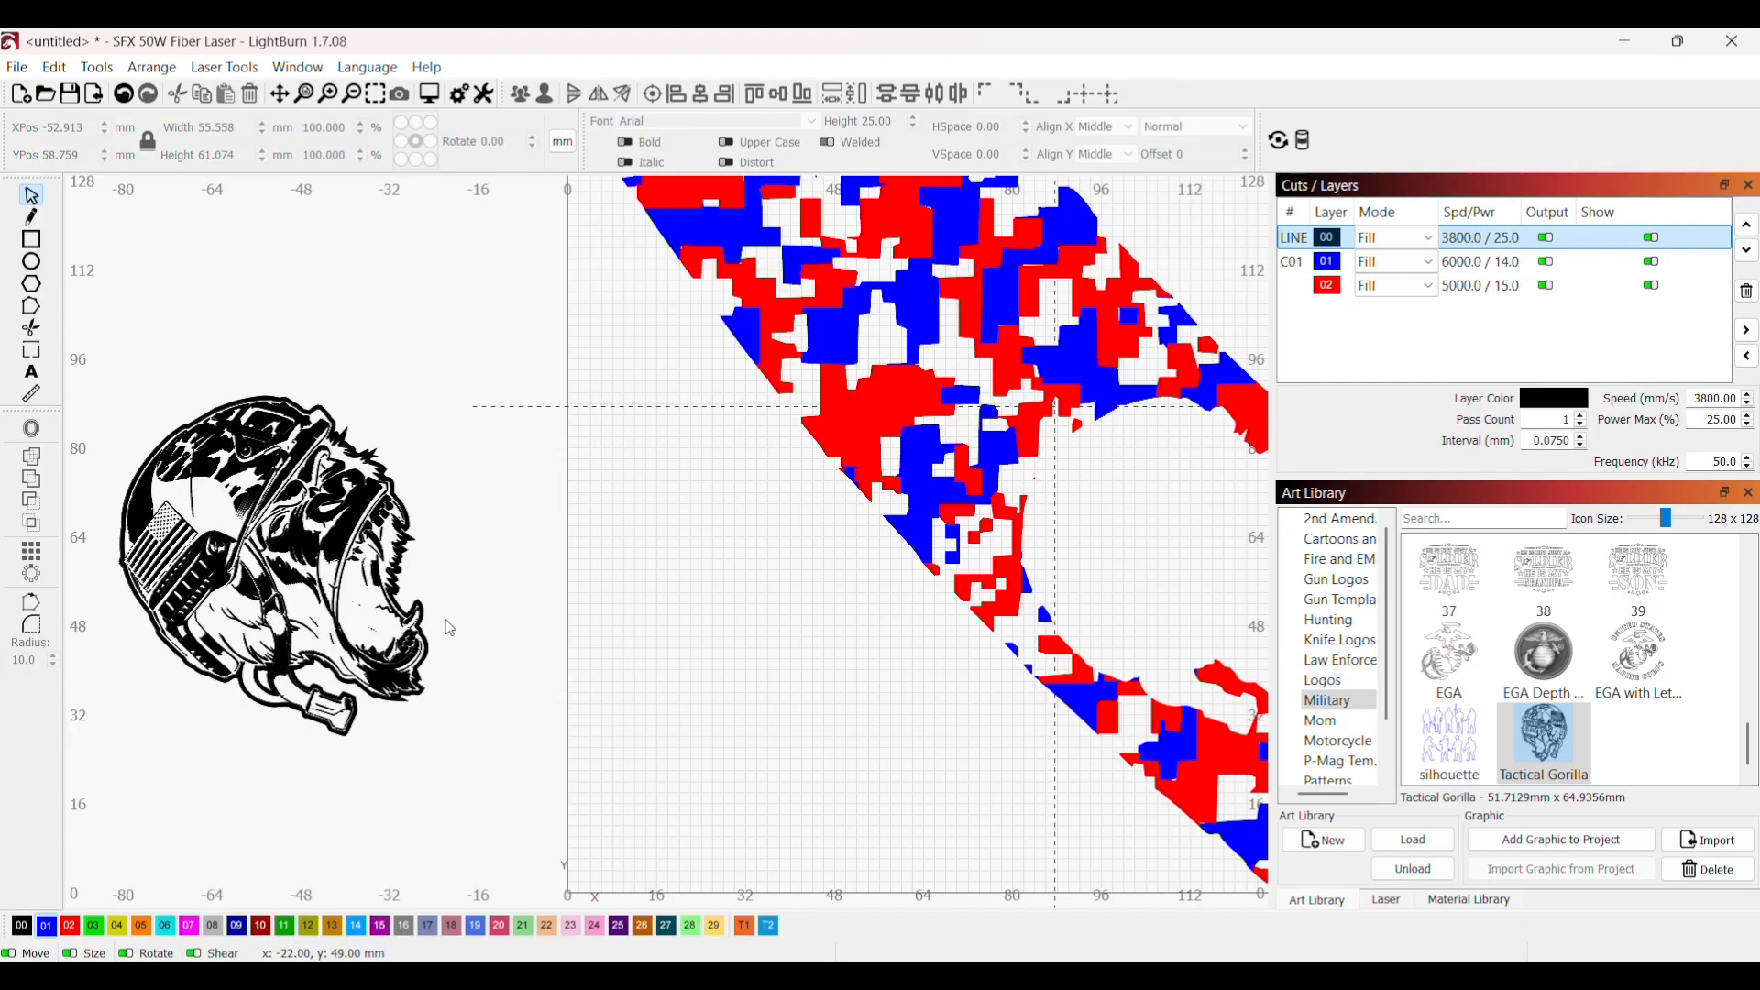
Step: Move the grouped gorilla 162 mm straight right into the gorilla-shaped opening in the camo
left_click_drag(392, 647, 273, 630)
key("Right")
key("Right")
key("Right")
key("Right")
key("Right")
key("Right")
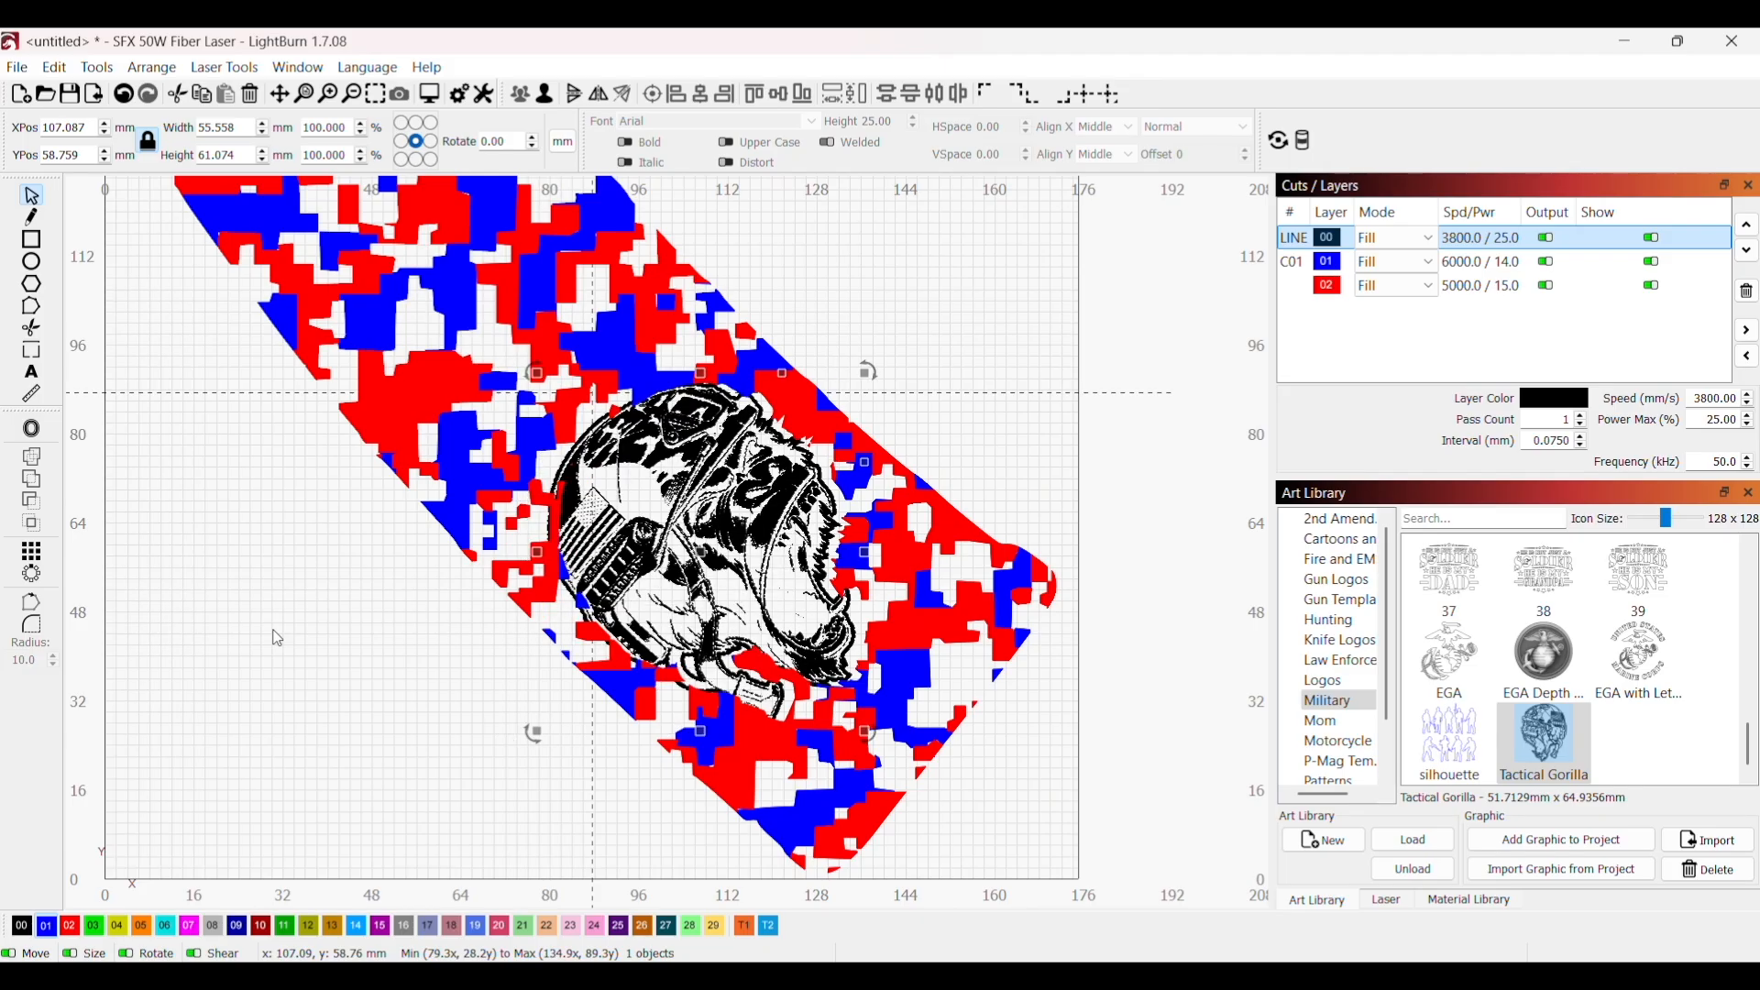
key("Left")
key("Left")
key("Left")
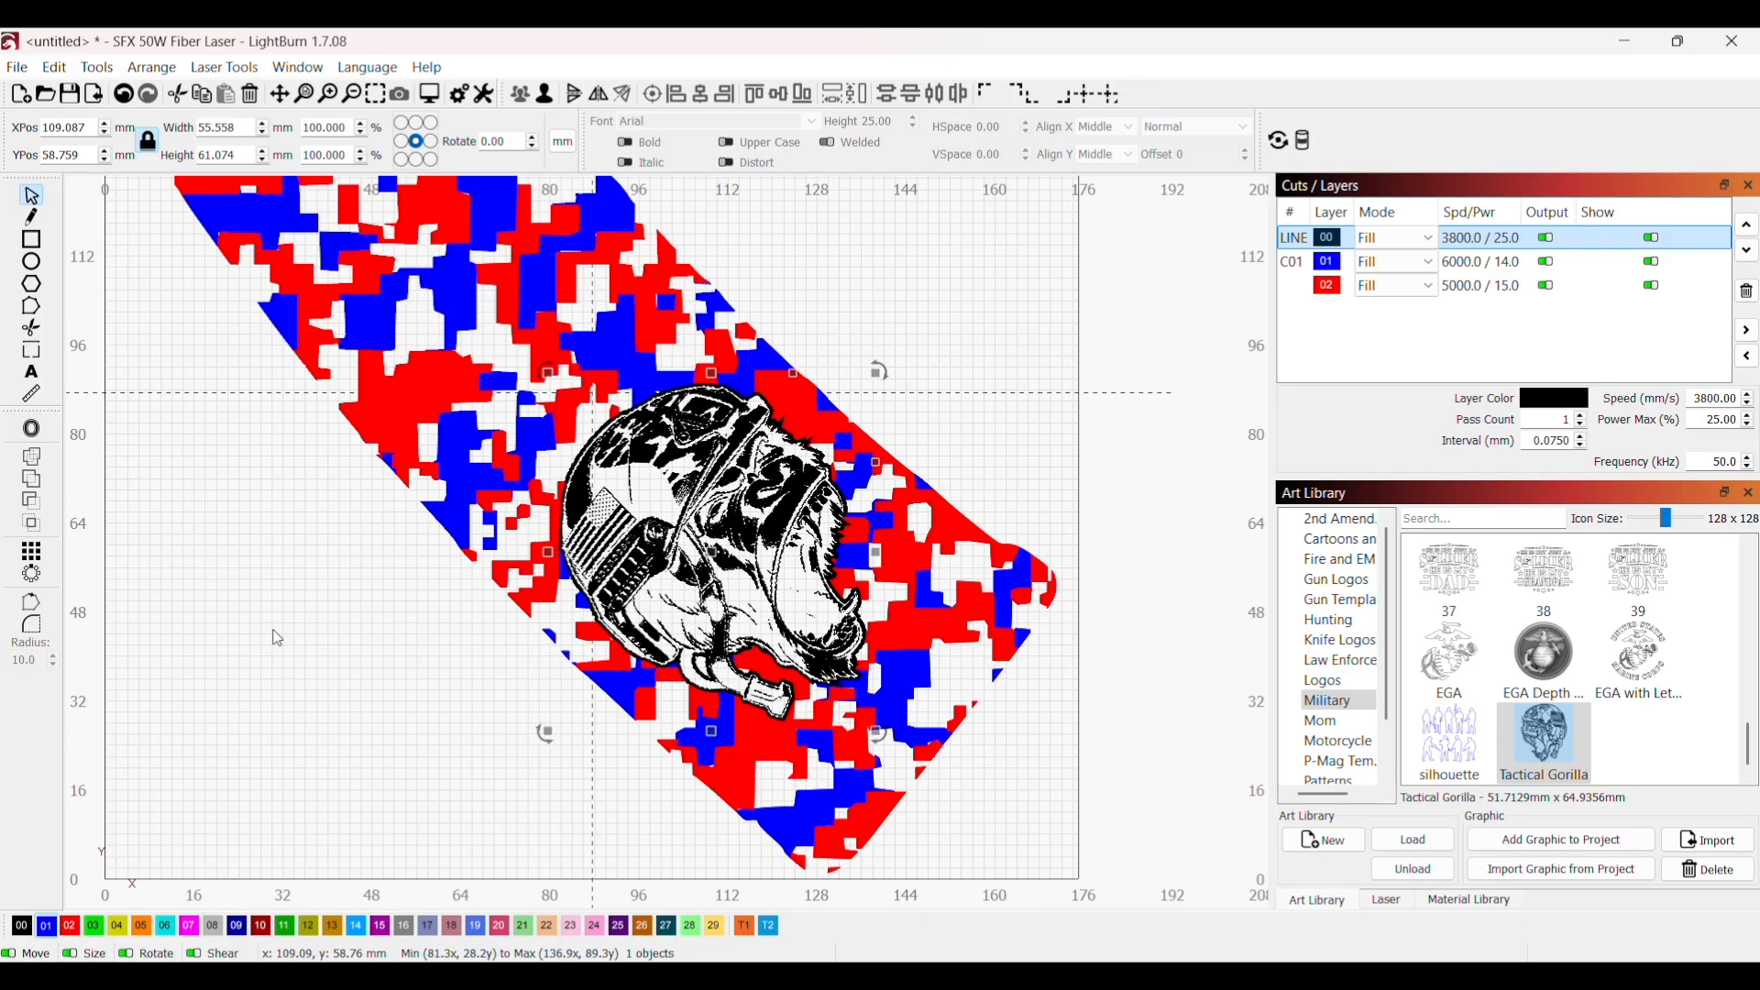
left_click(1093, 370)
Step: Inspect the fit of the filled gorilla inside the camo opening up close and across the whole magazine
scroll(1092, 370, "down", 2)
key("space")
left_click_drag(1088, 368, 1122, 520)
key("Escape")
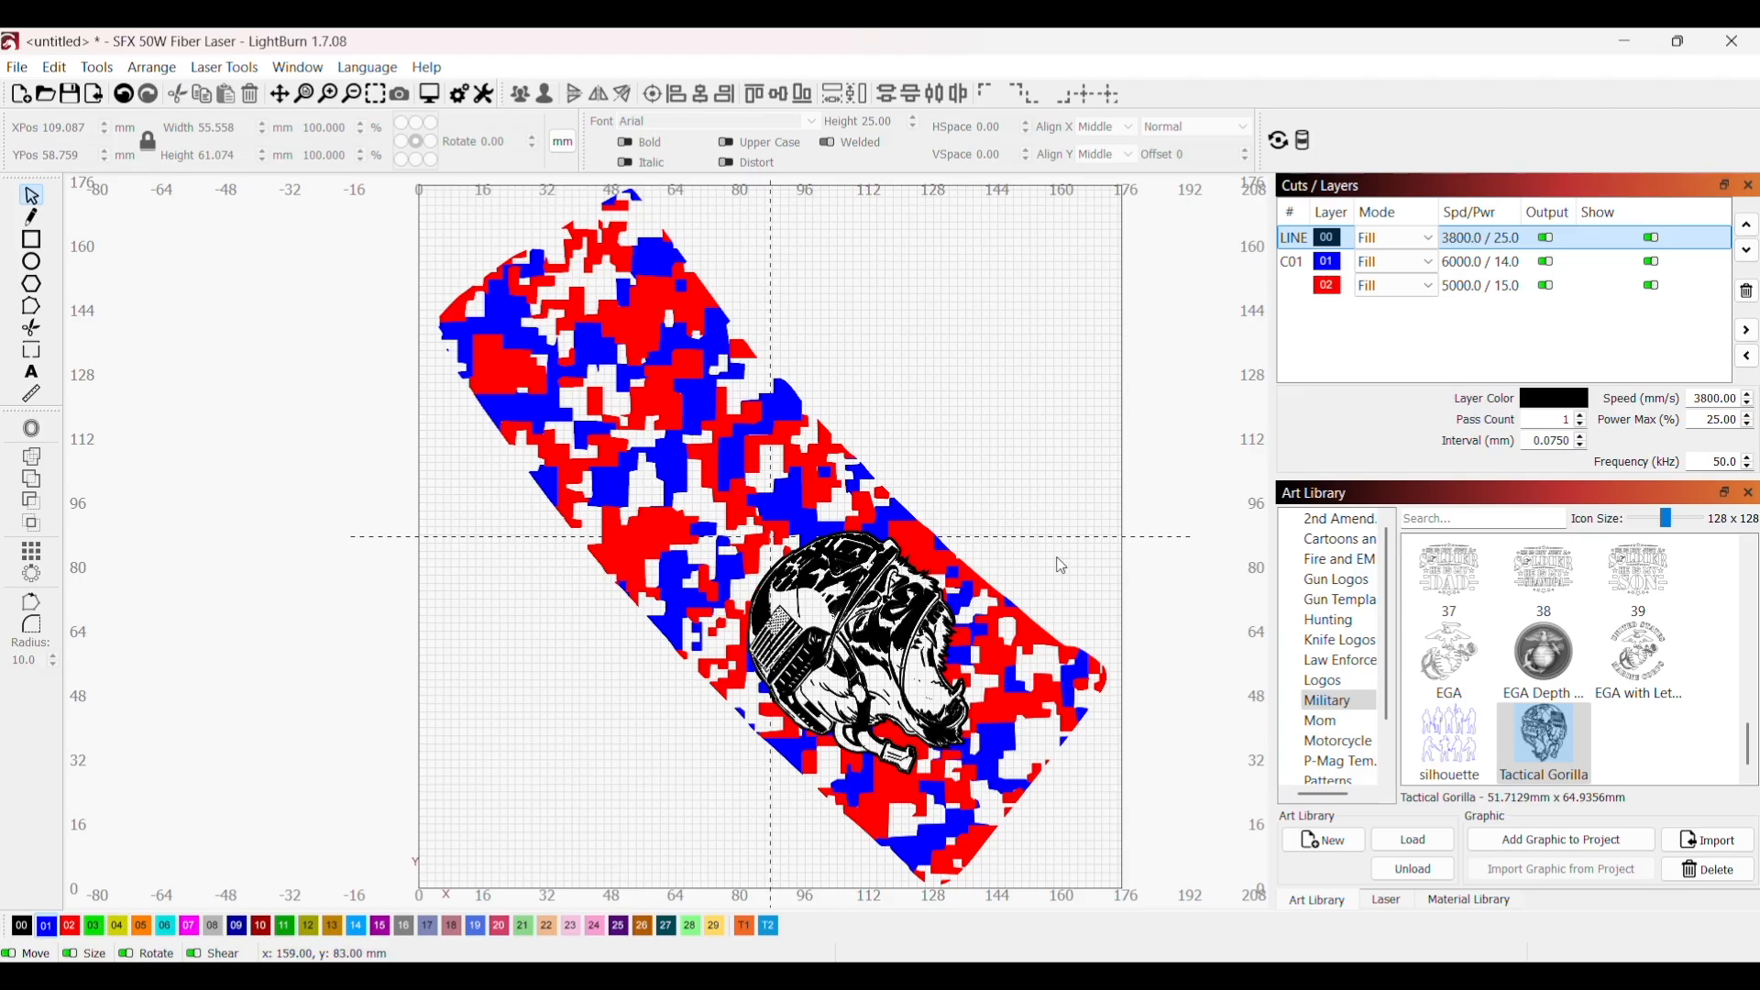
scroll(888, 676, "up", 5)
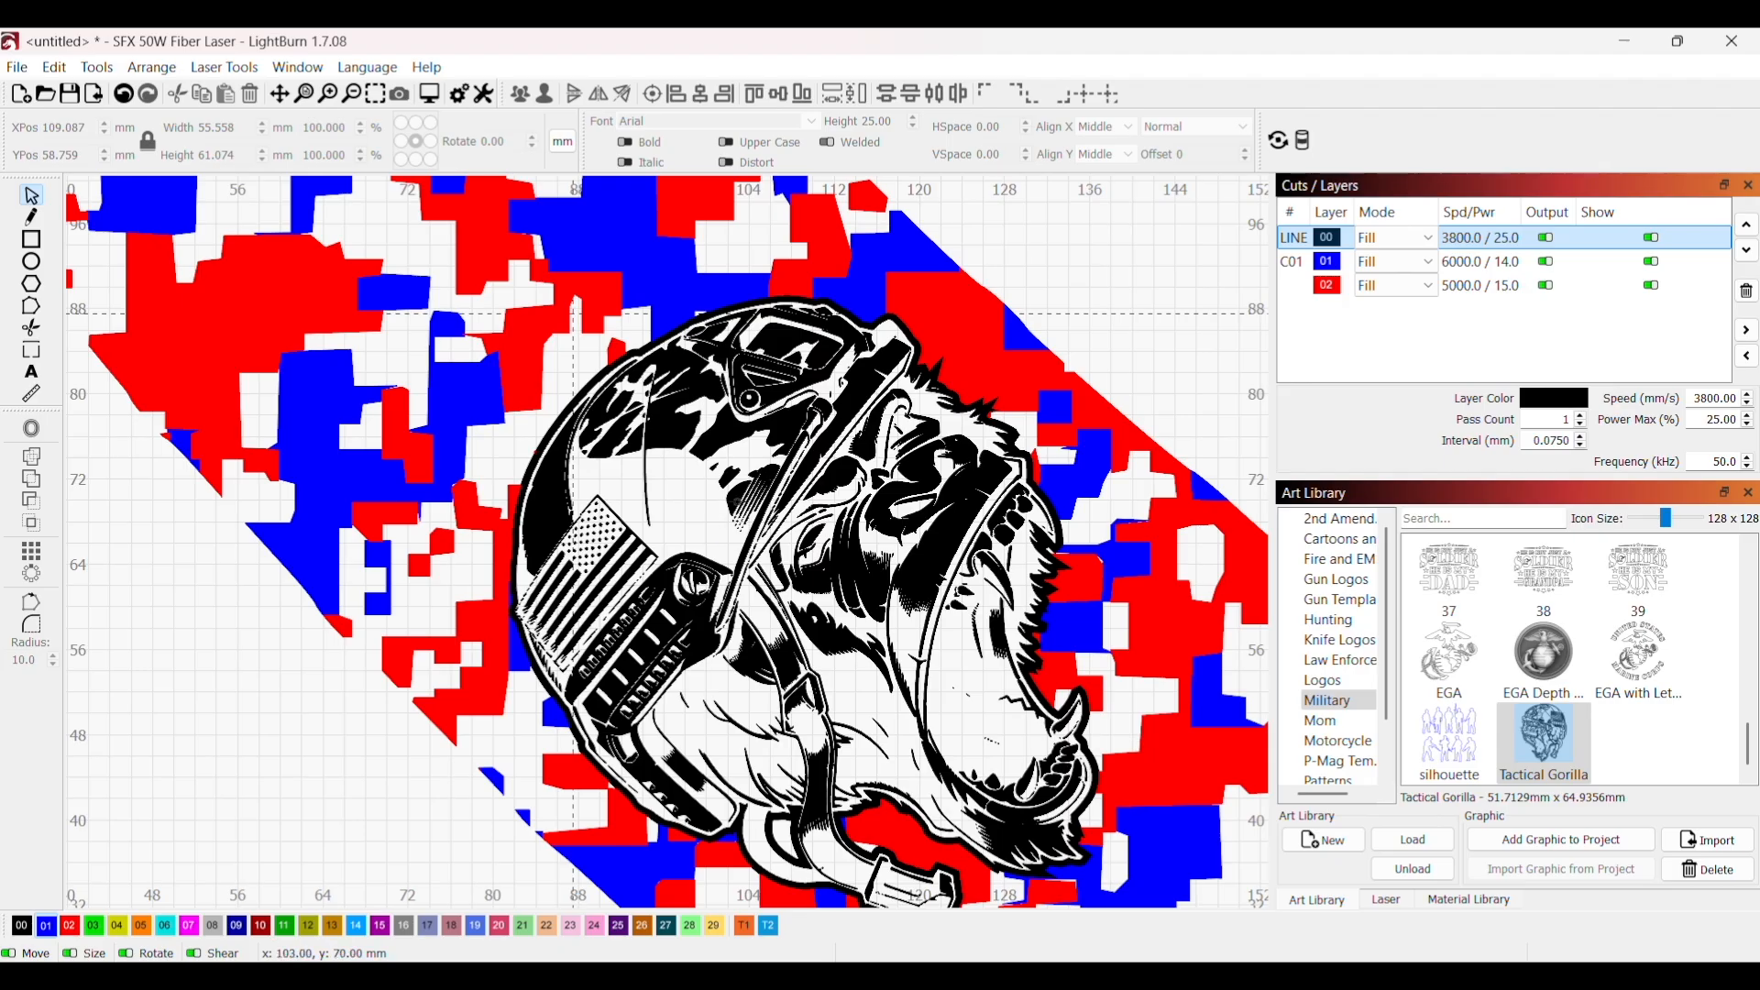
scroll(949, 677, "down", 1)
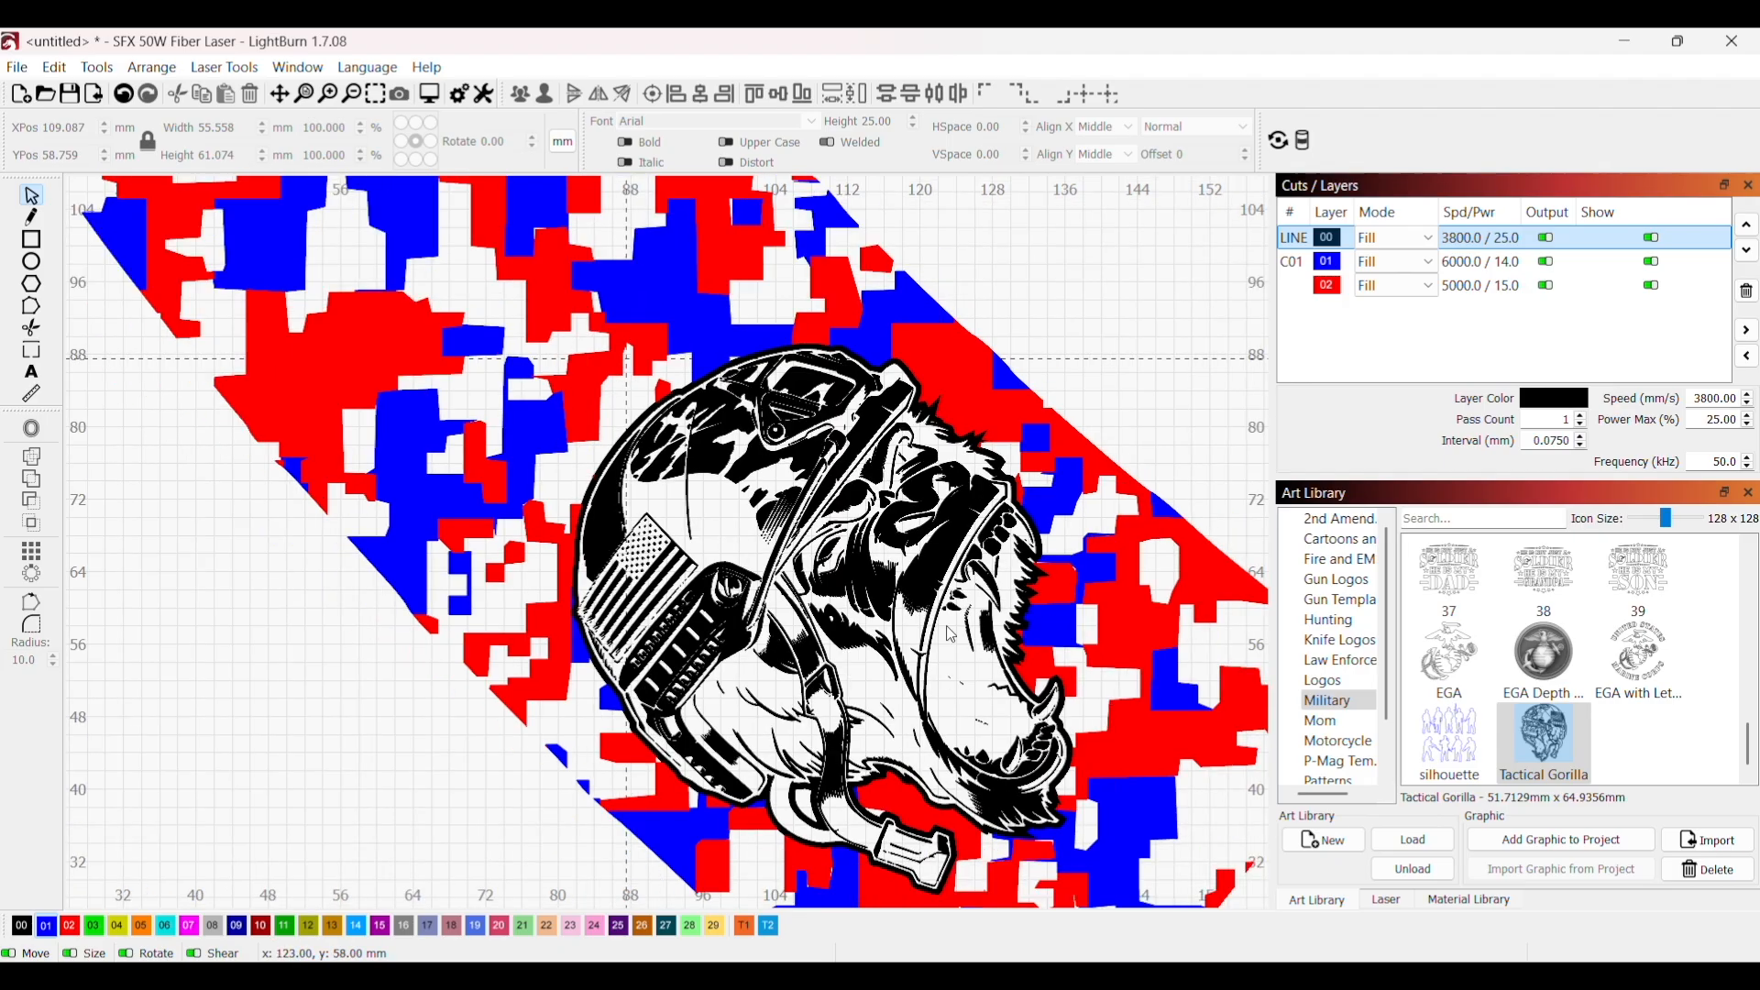
scroll(958, 633, "down", 1)
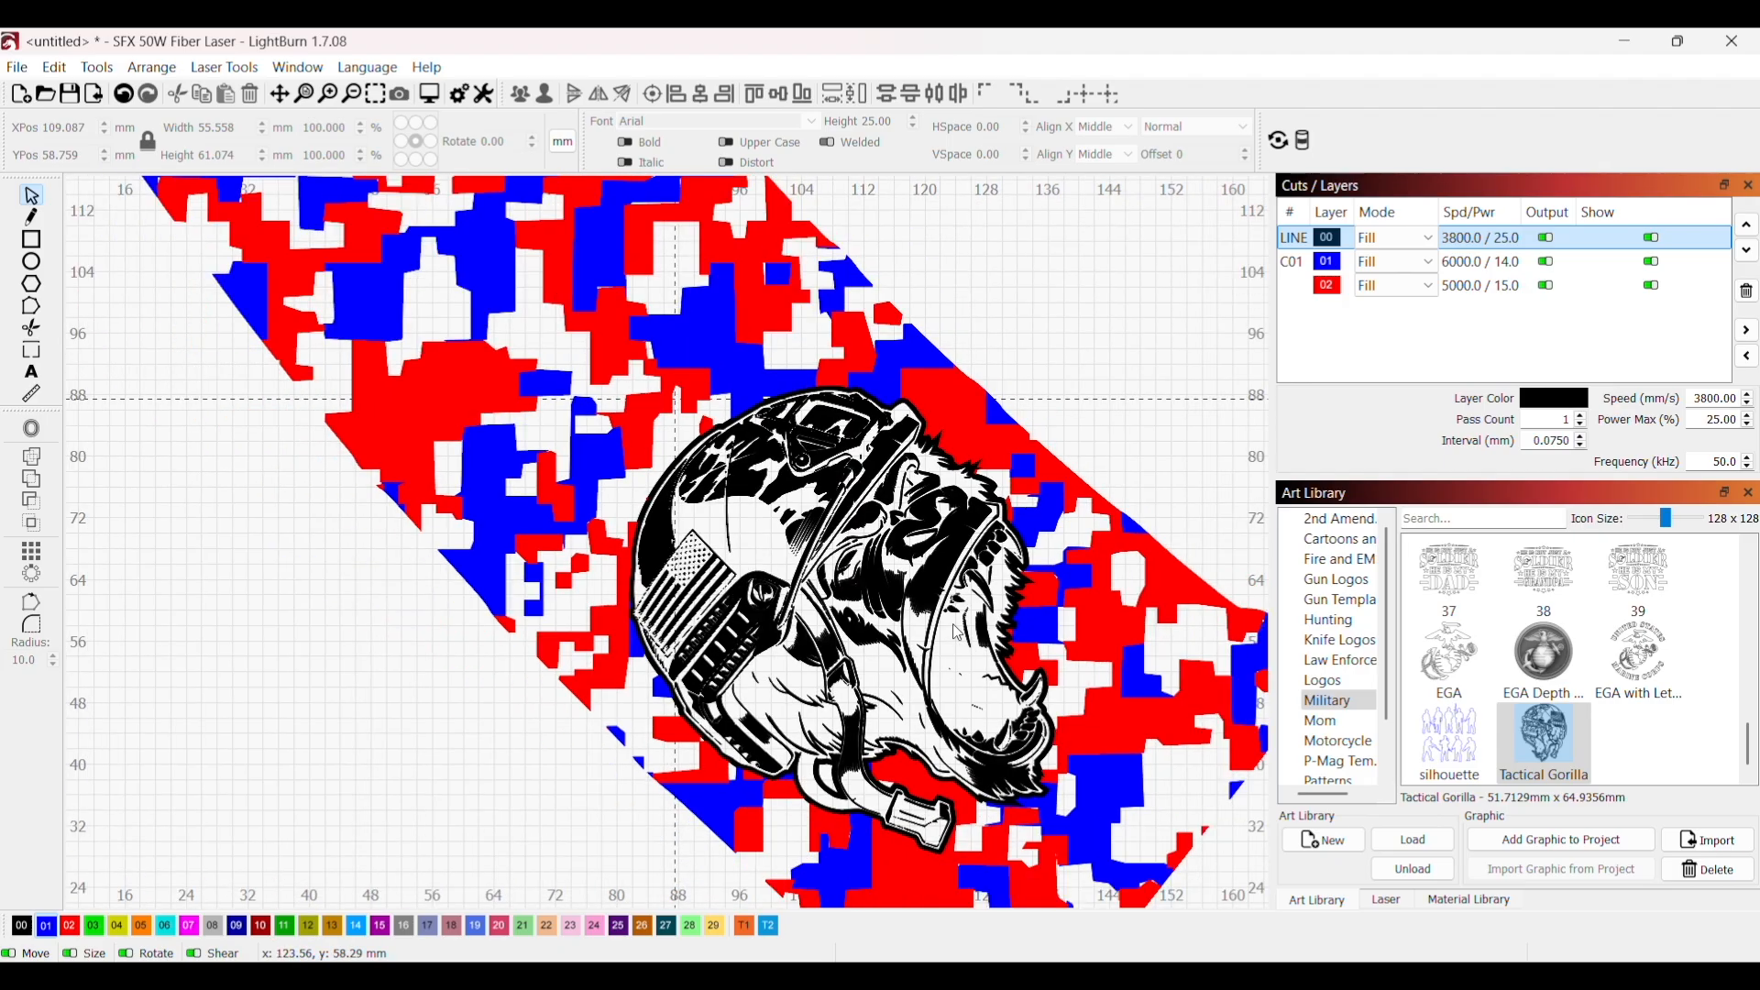
scroll(959, 633, "down", 3)
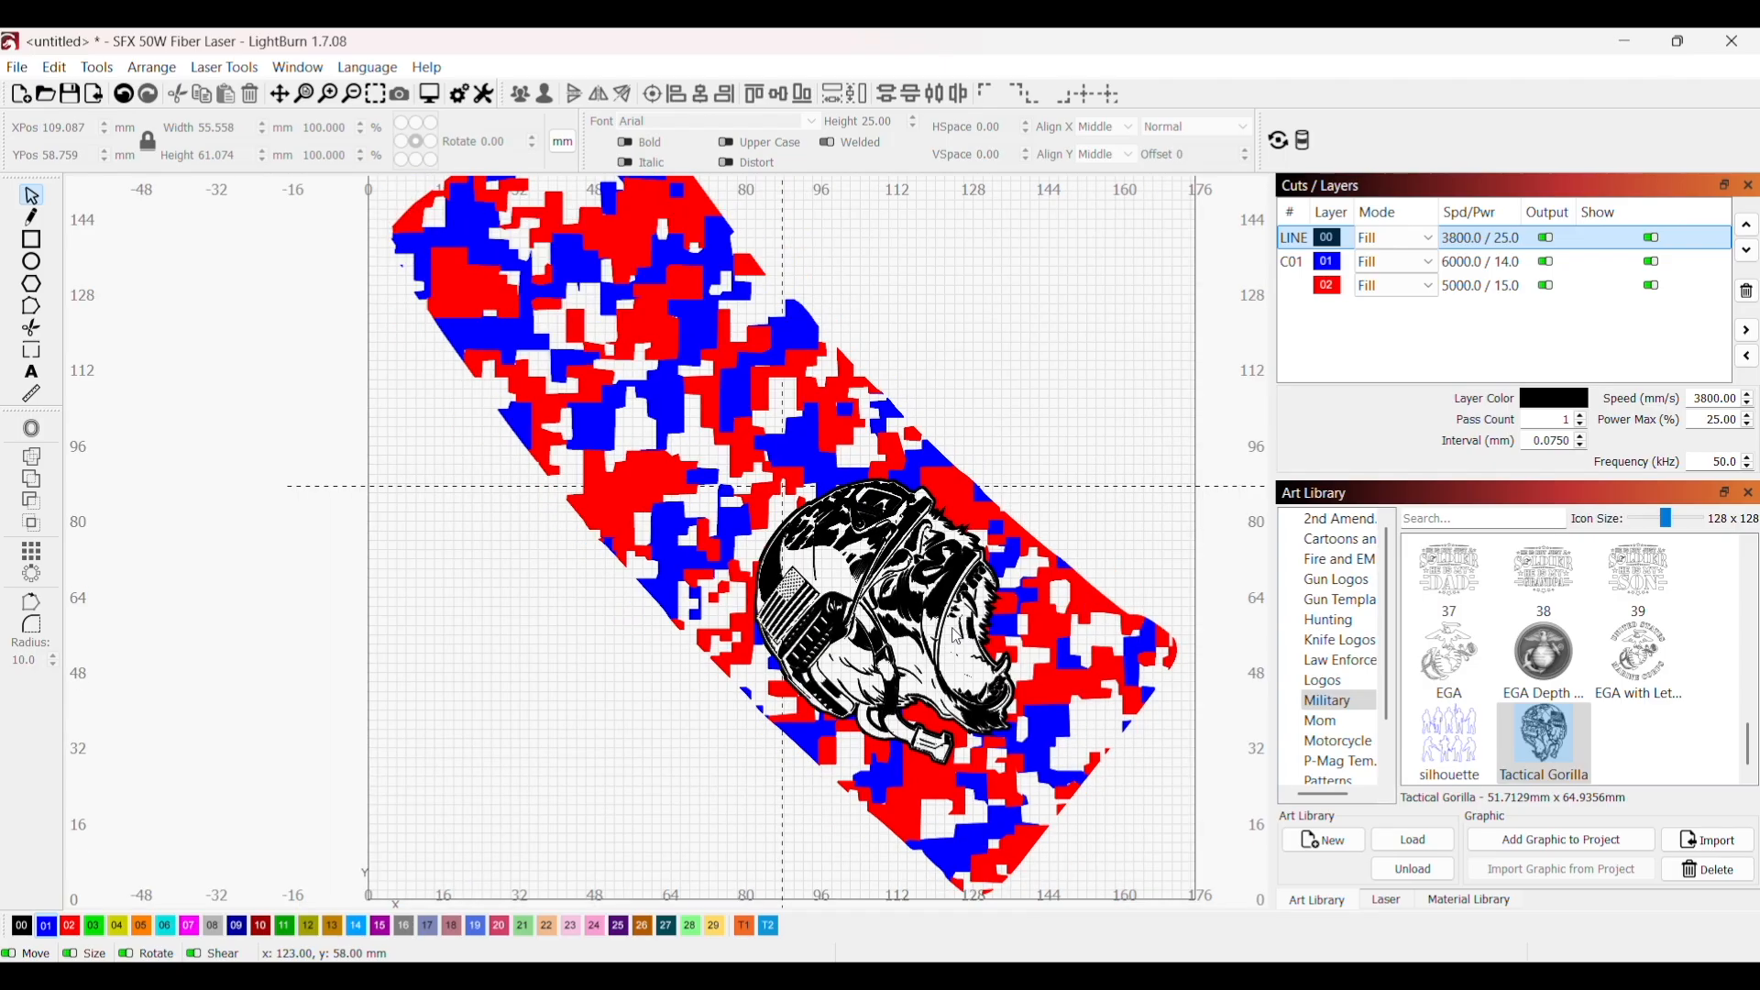
scroll(958, 634, "down", 1)
scroll(958, 634, "down", 1)
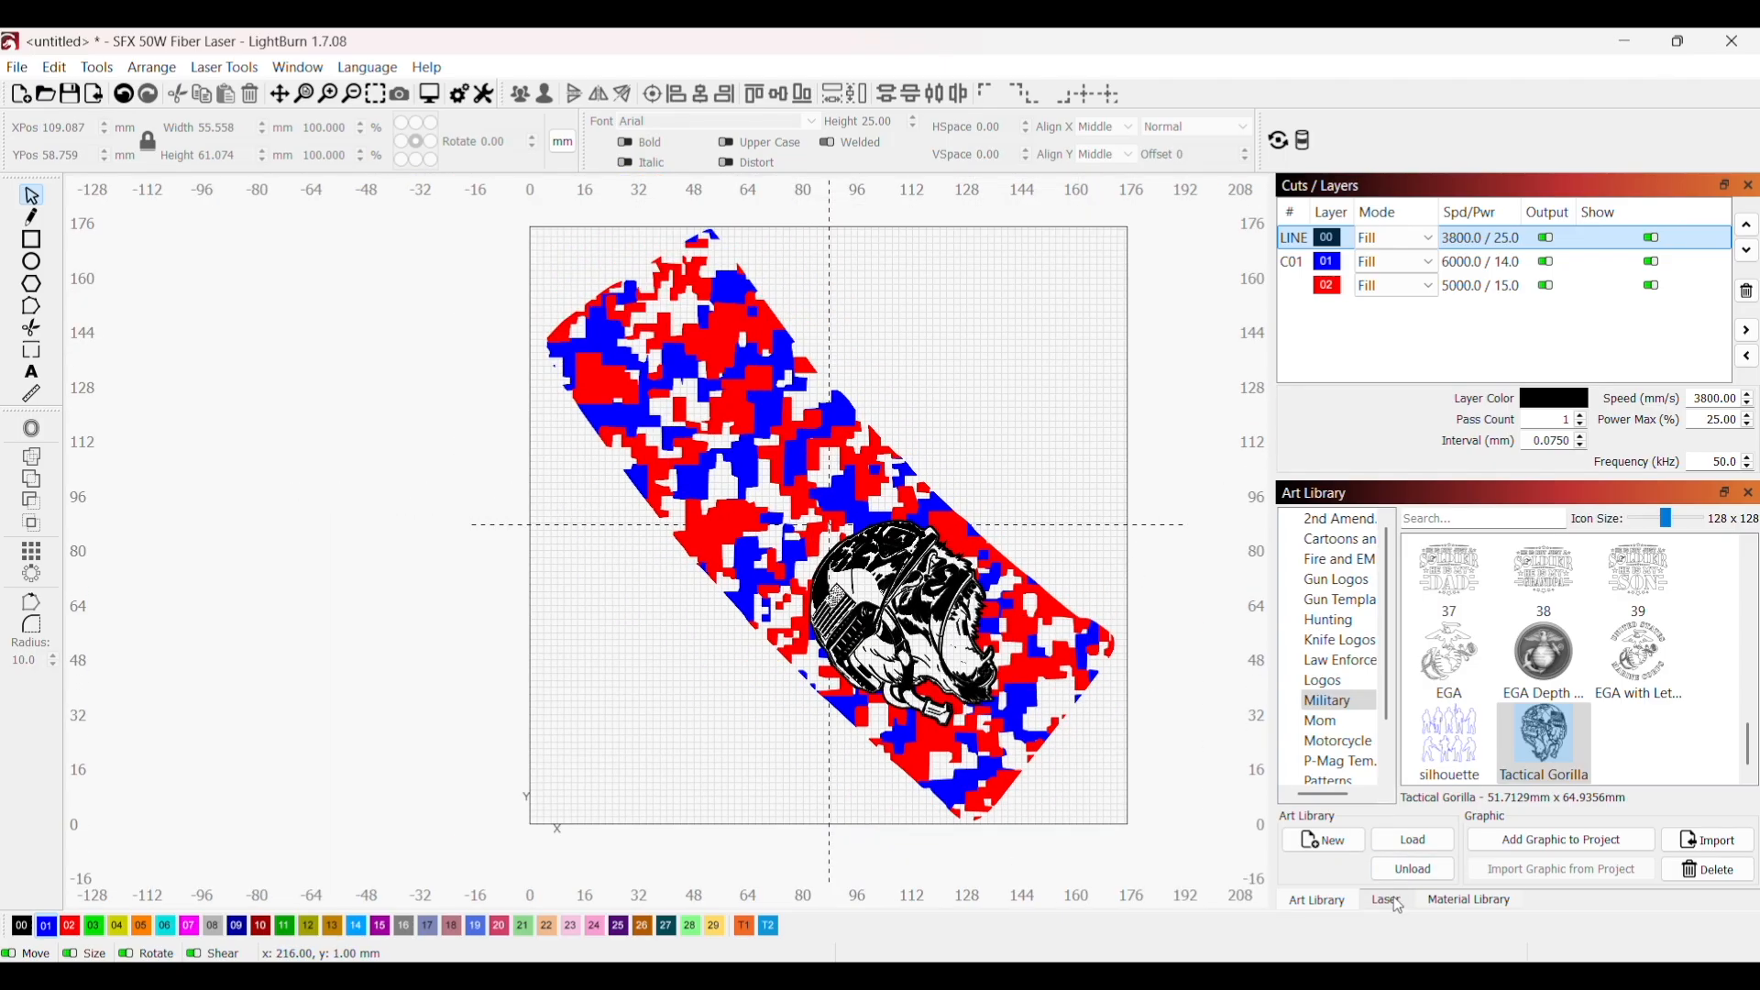
Step: Assign the Tan - Light preset from the Black PMAG group under Firearms in the Material Library to the red layer 02
left_click(1449, 906)
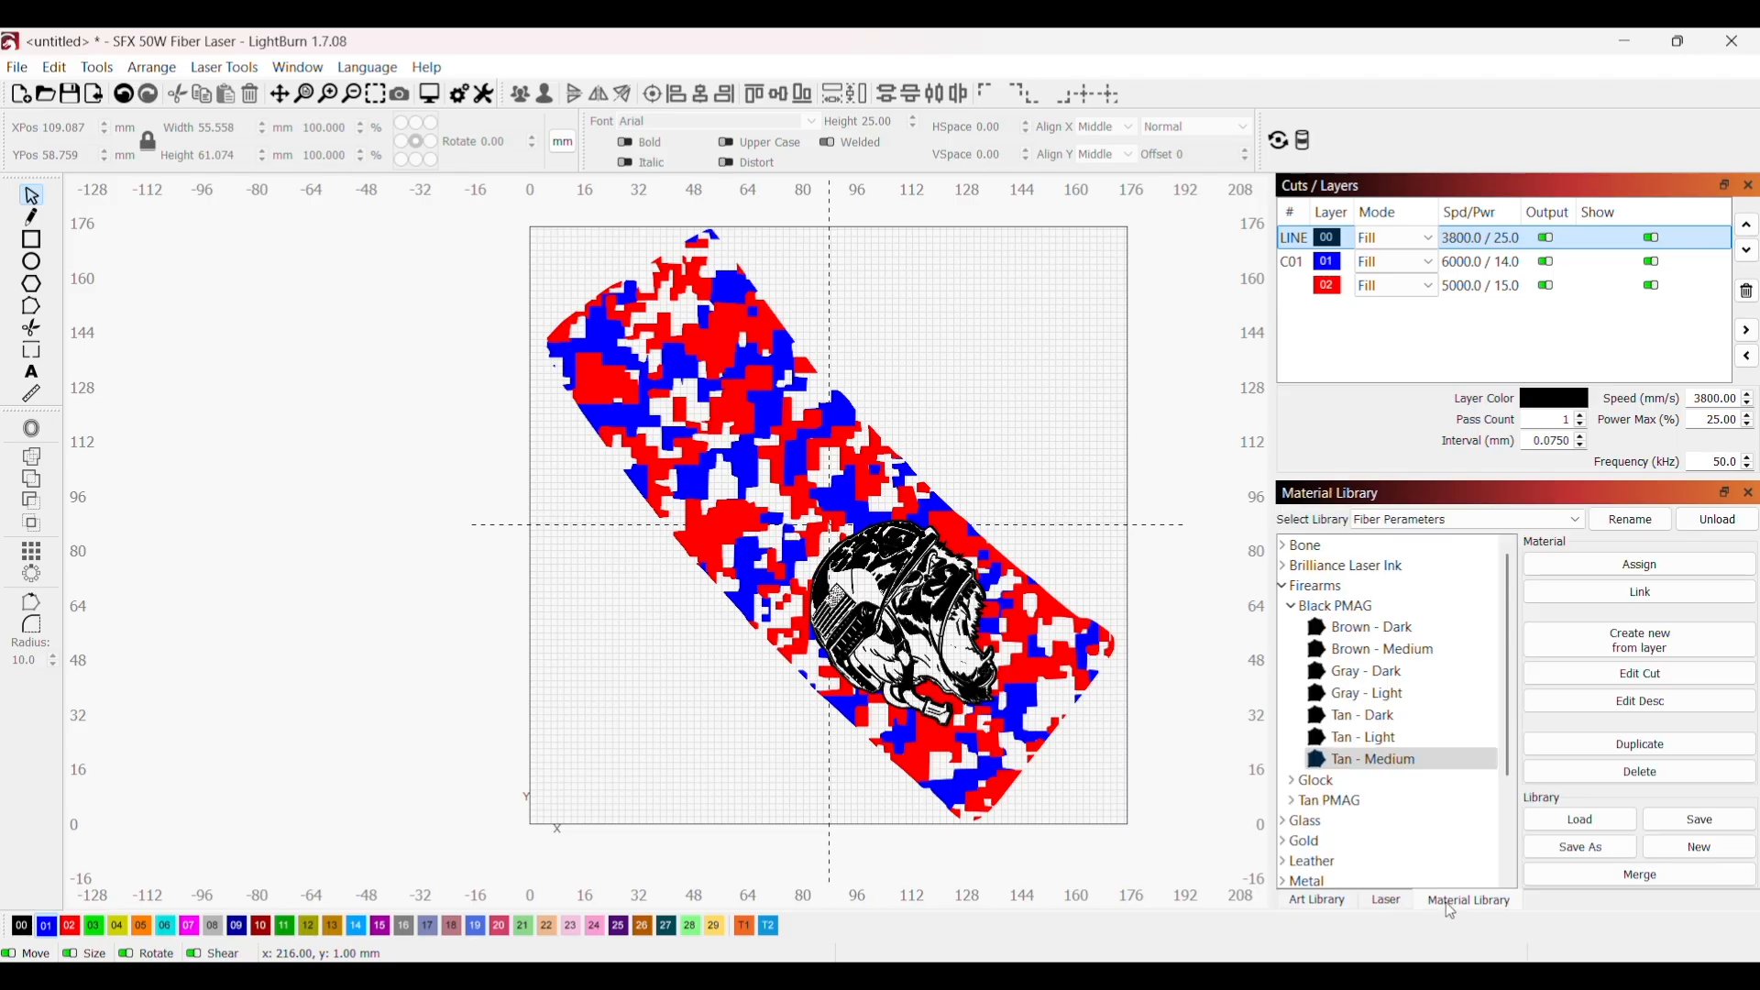
left_click(1285, 586)
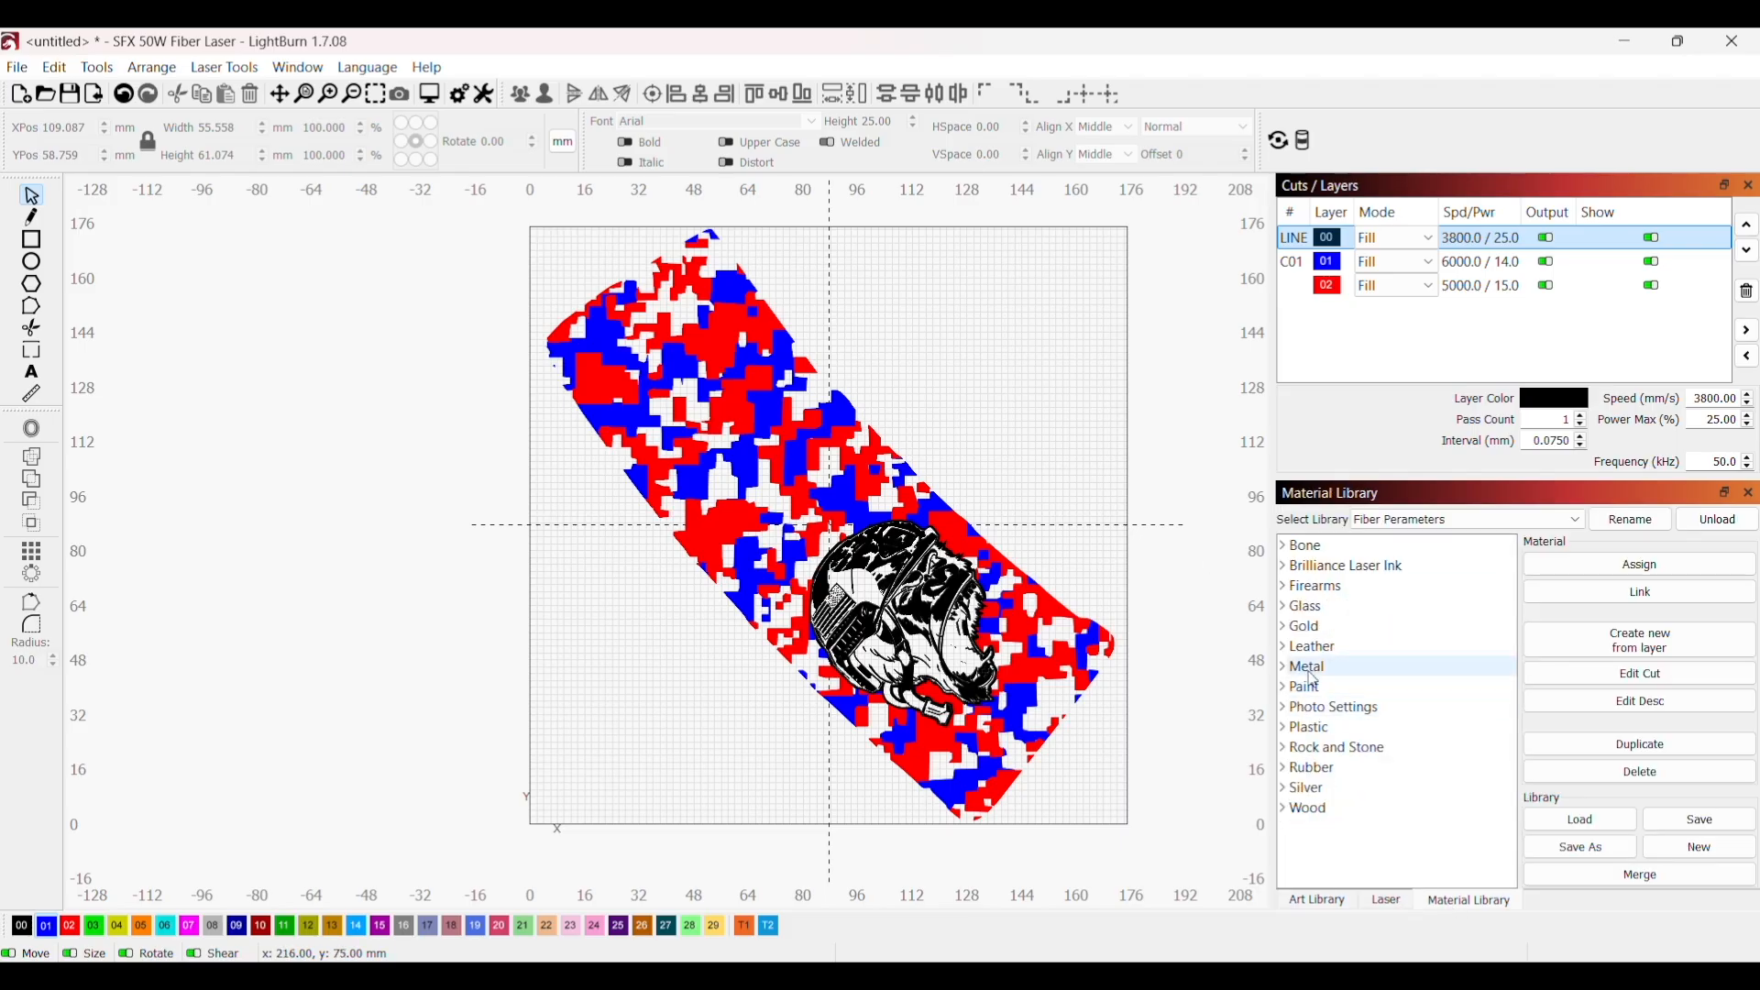
left_click(1284, 589)
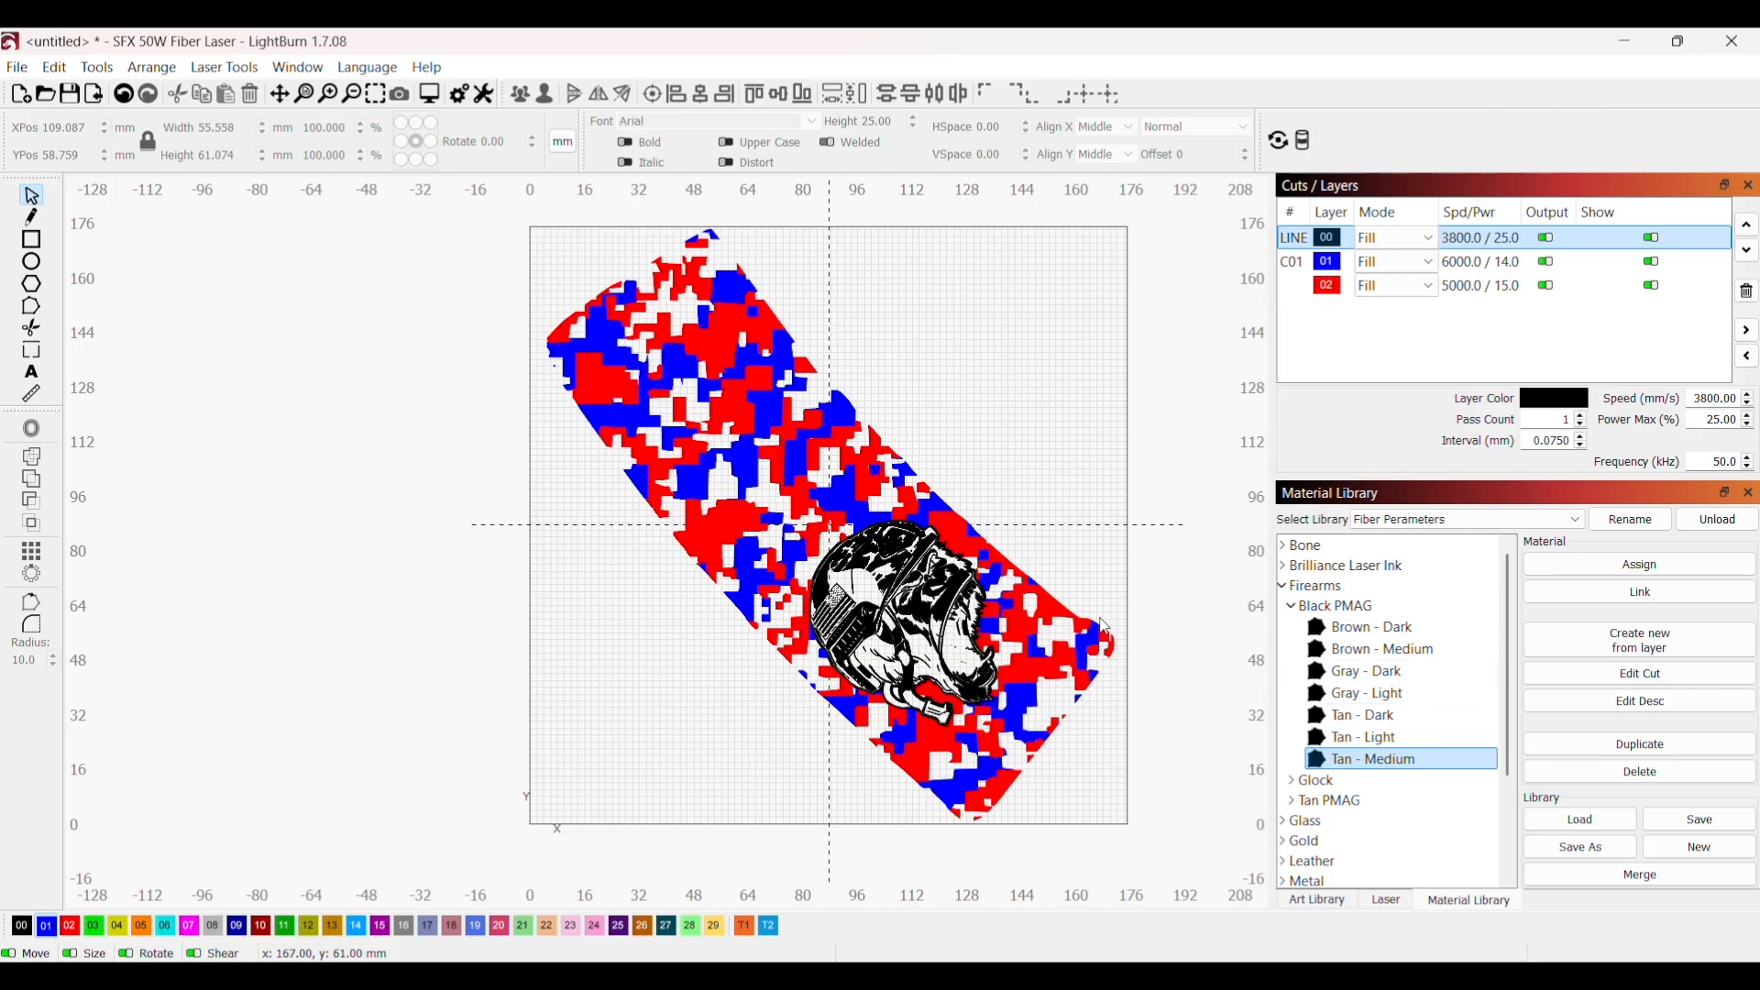
left_click(1451, 287)
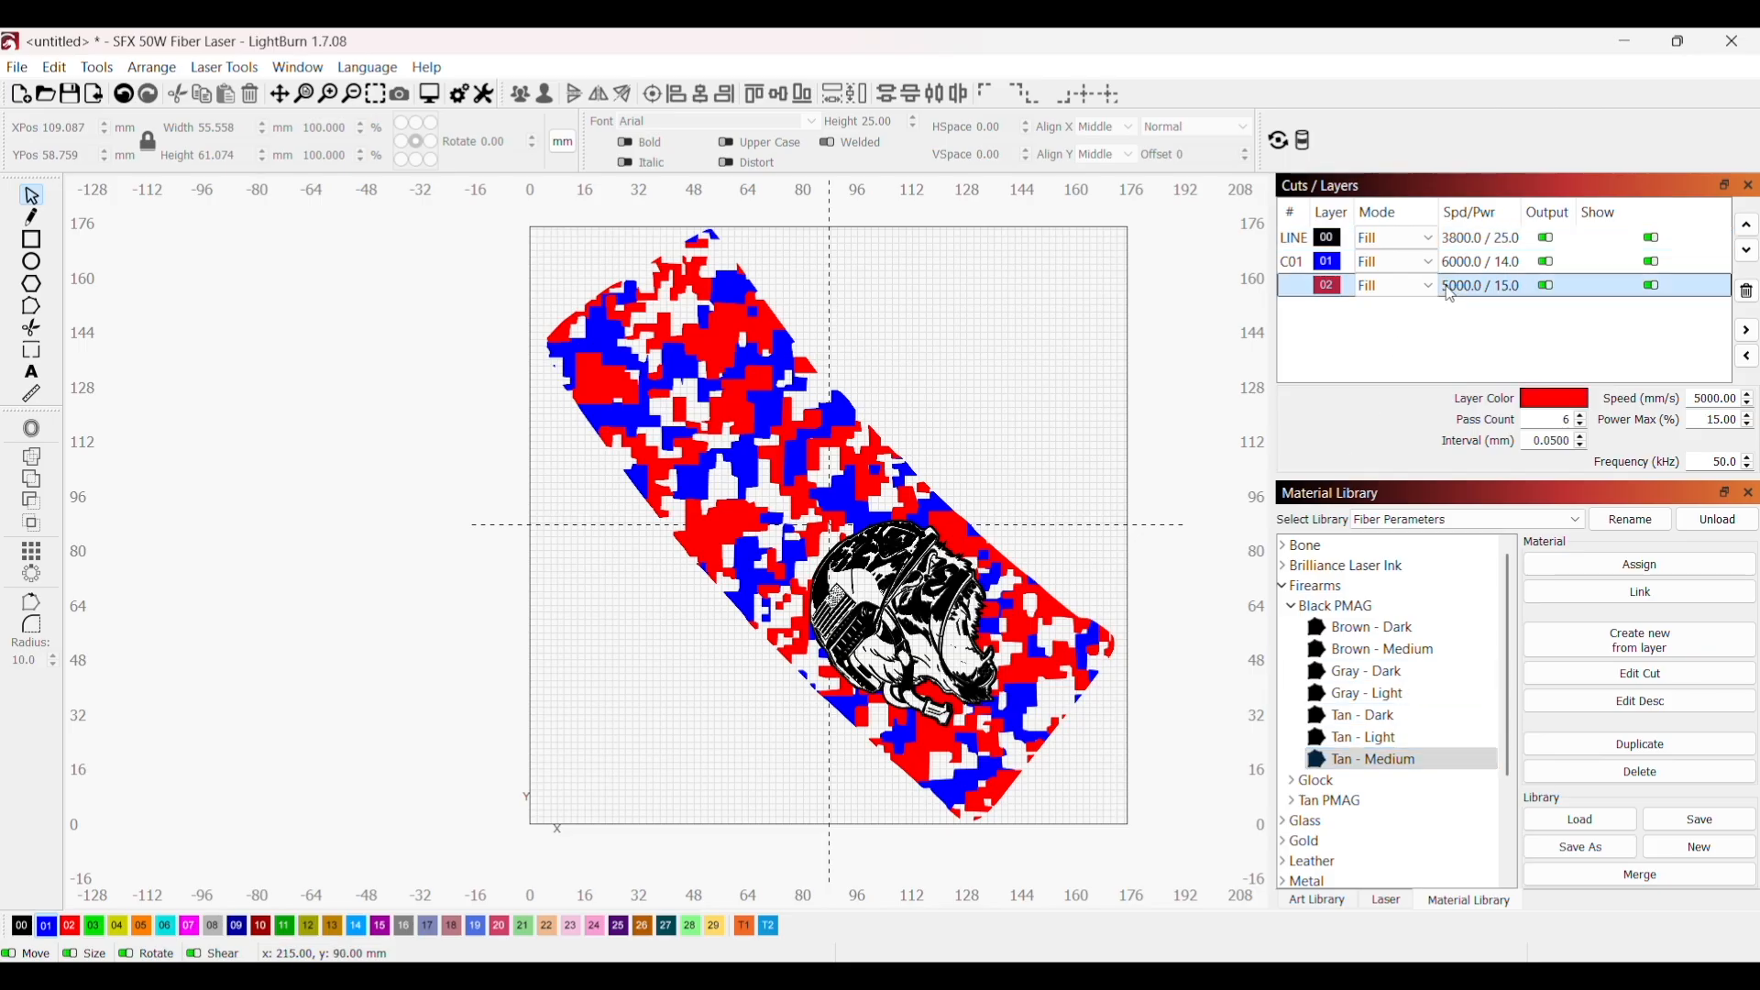
left_click(1364, 746)
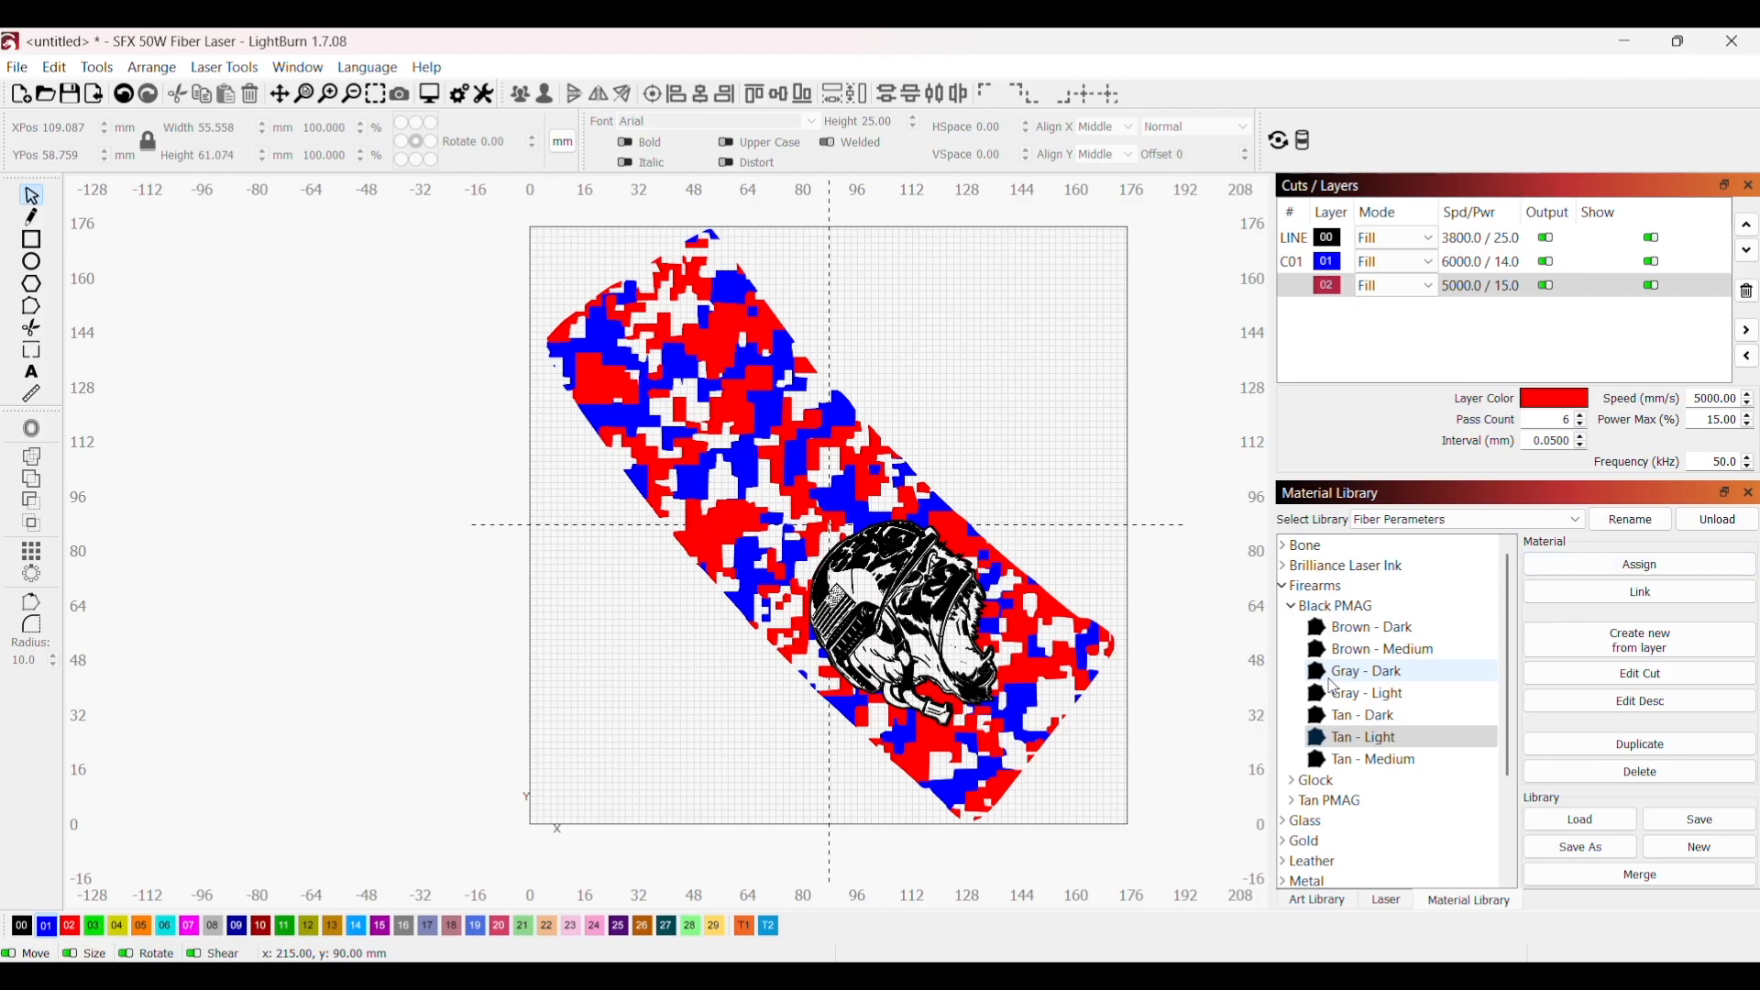
Step: Assign the Black PMAG Gray - Light material preset to the blue layer 01
left_click(1403, 264)
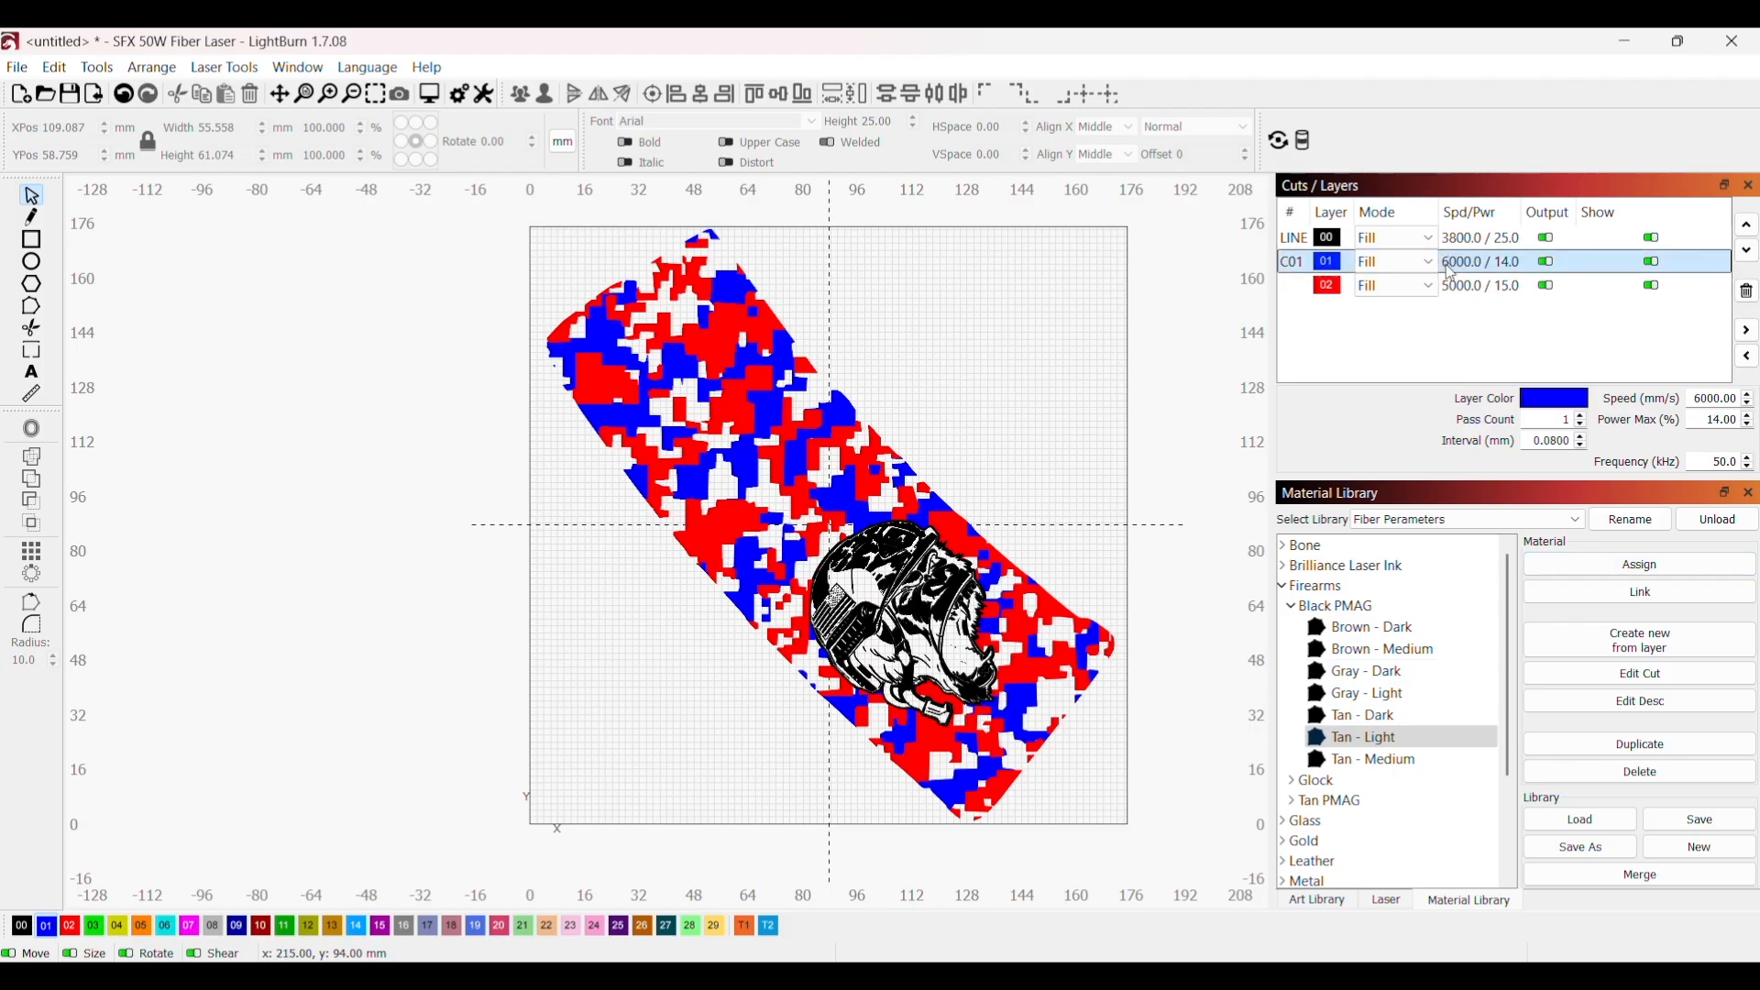
left_click(1383, 694)
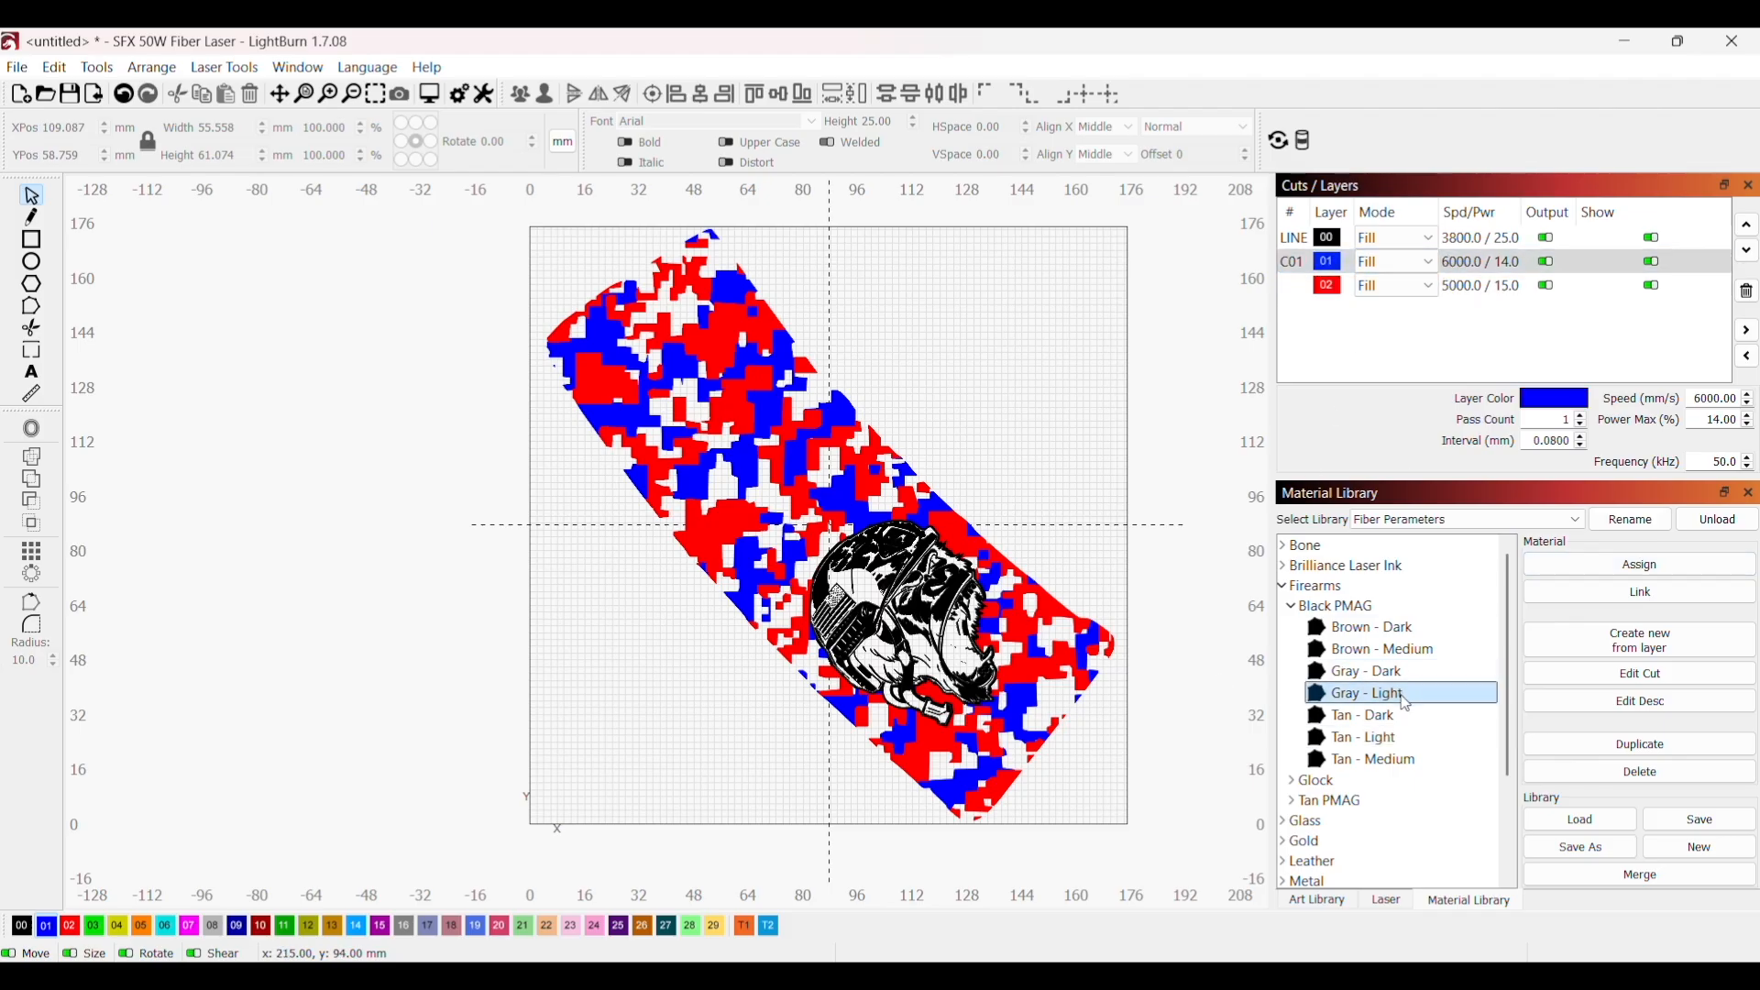
left_click(1596, 575)
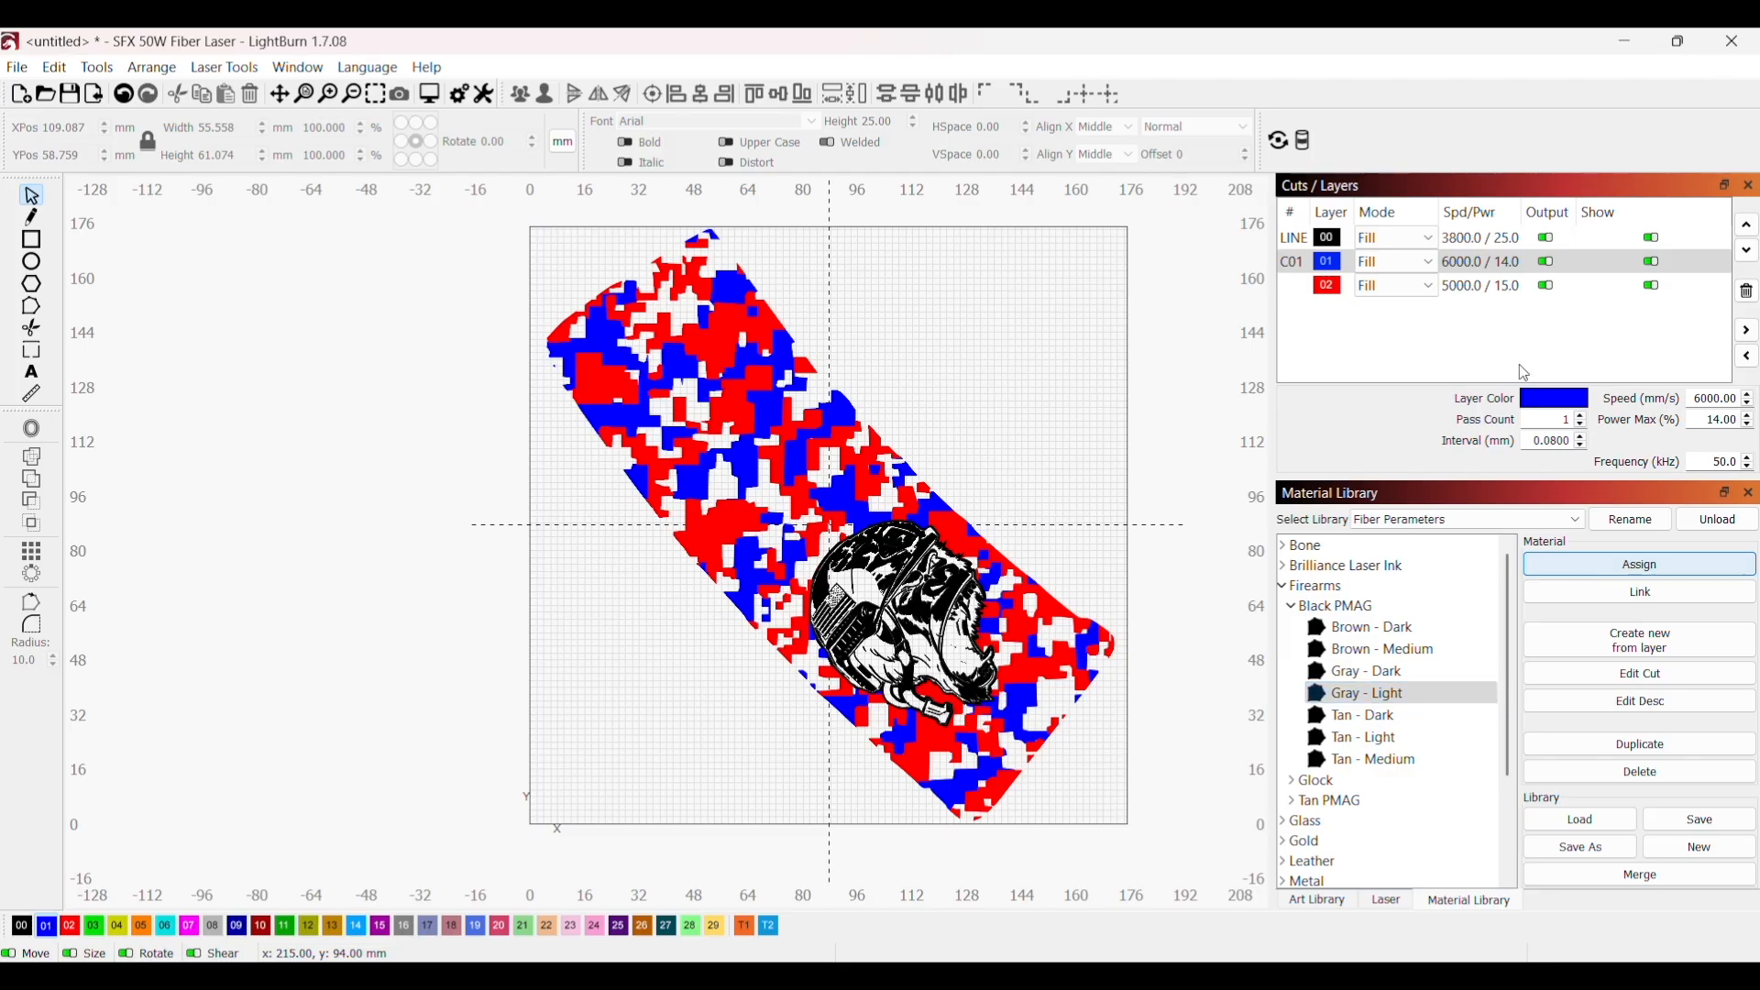
Step: Assign the Black PMAG Tan - Medium material preset to the gorilla's black layer 00
left_click(1467, 241)
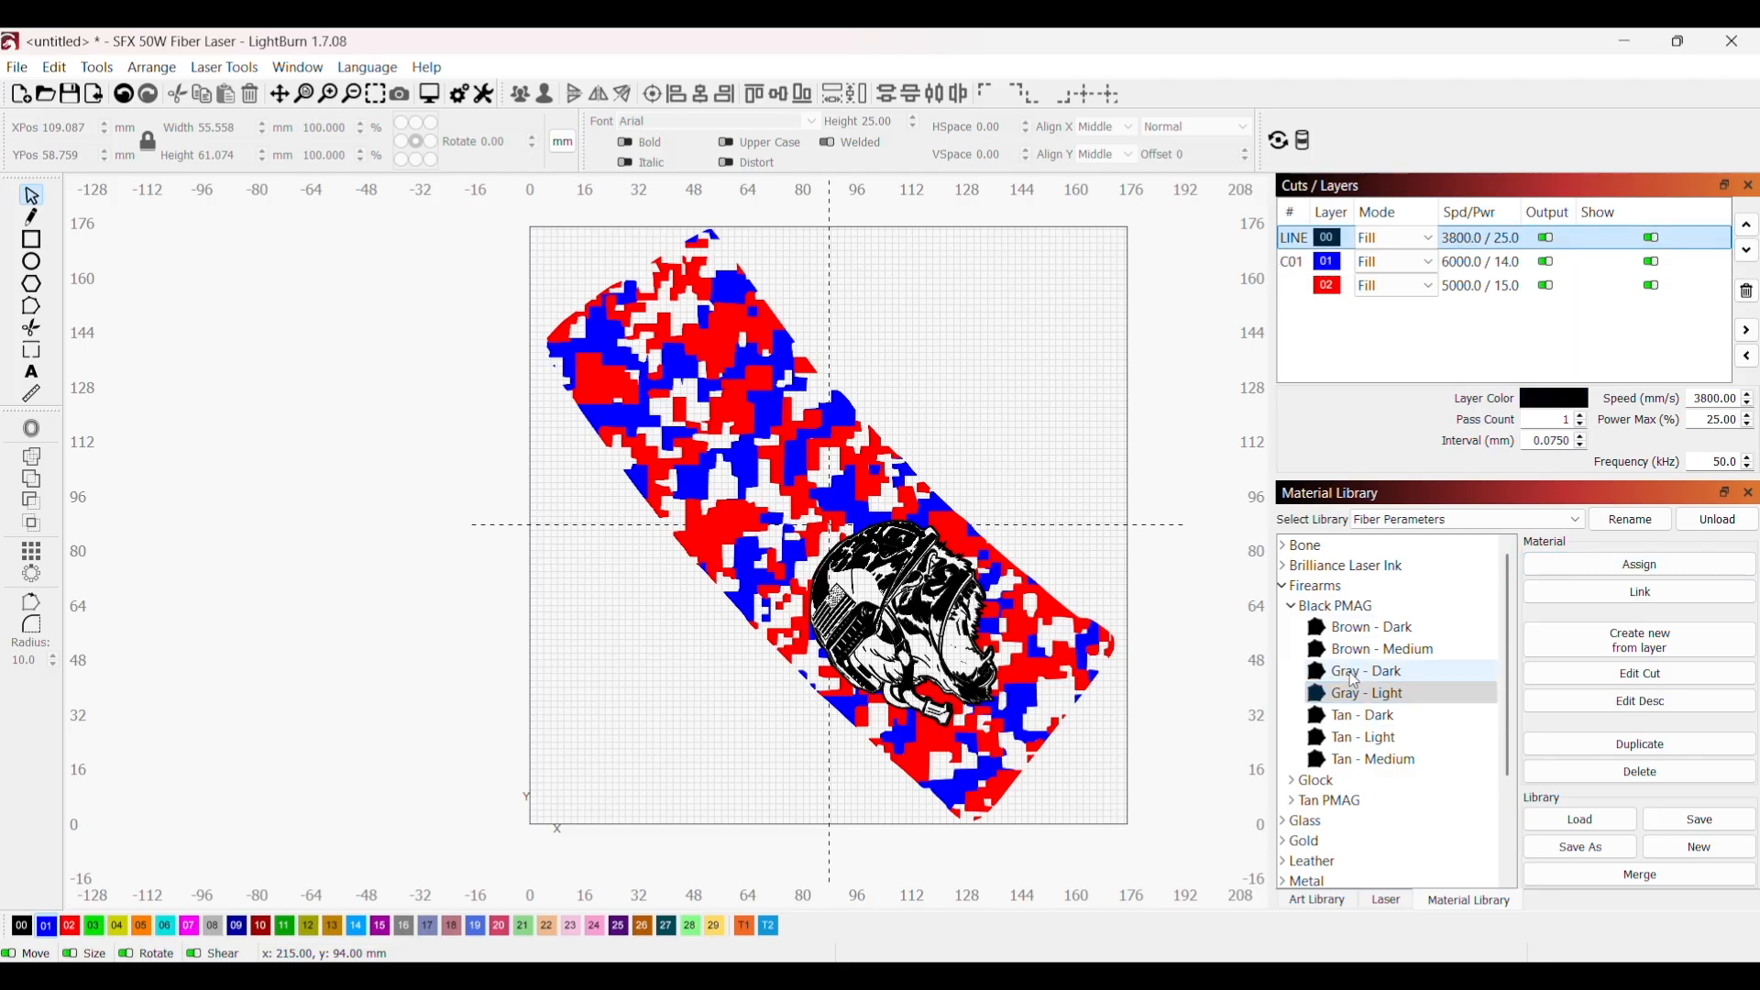
left_click(1403, 767)
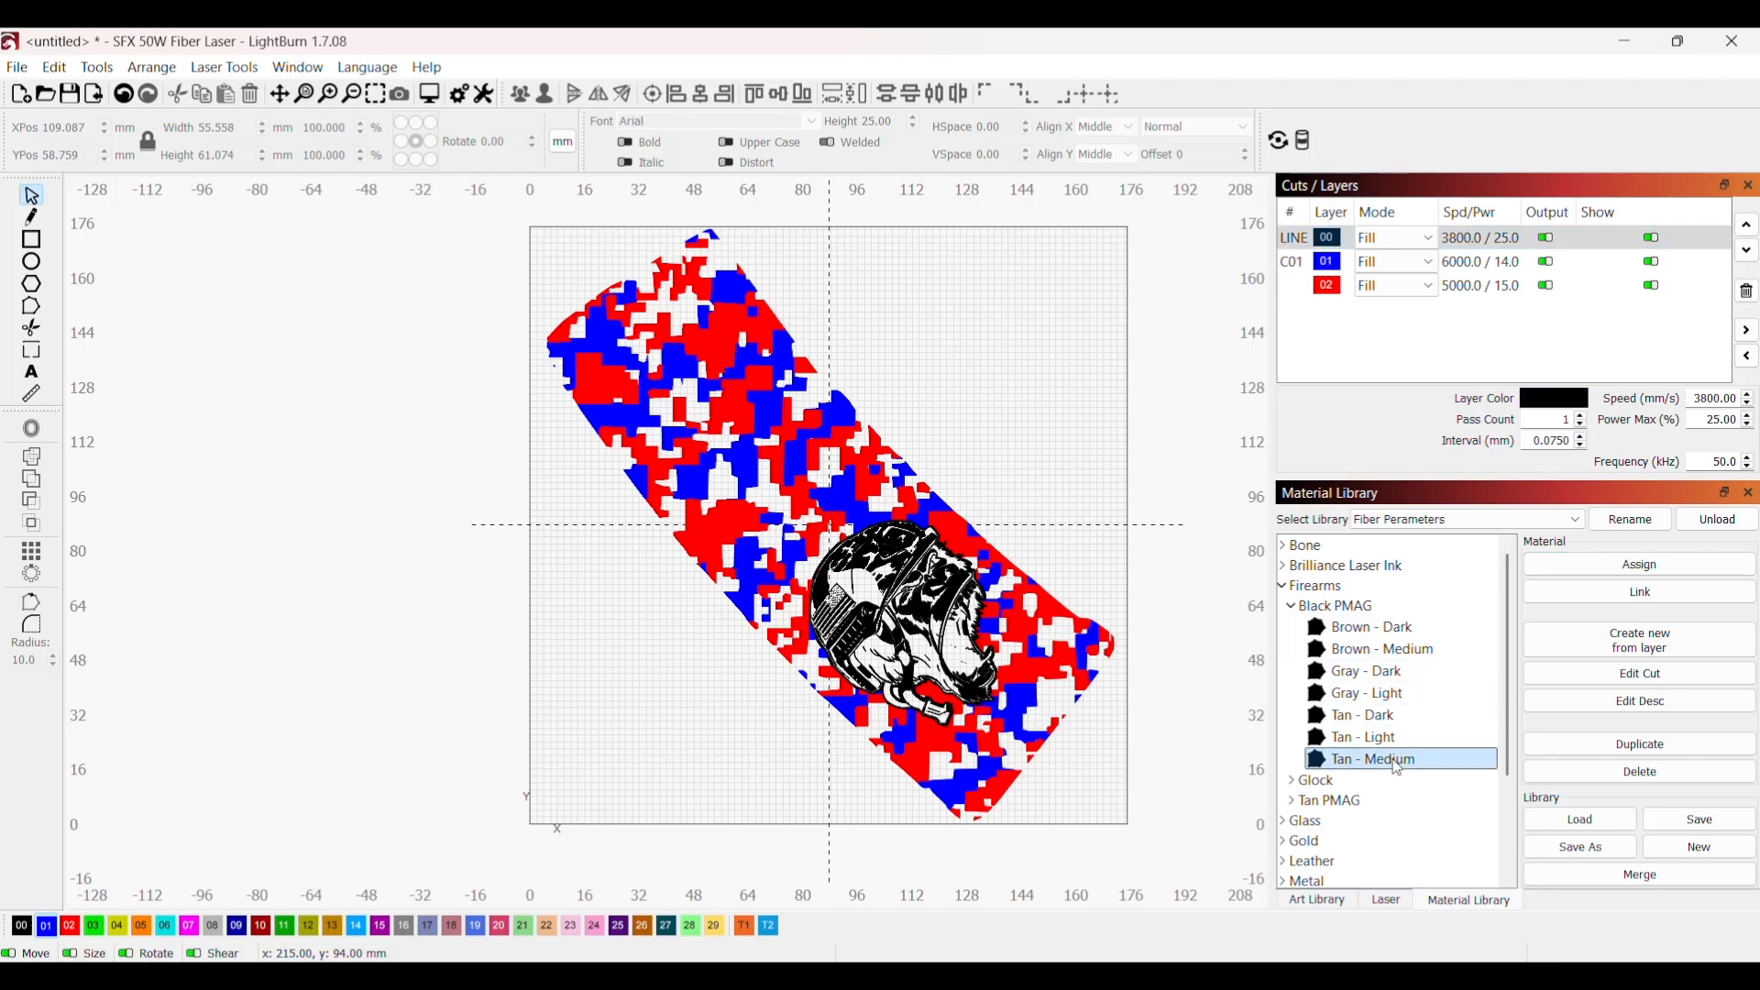
left_click(1581, 557)
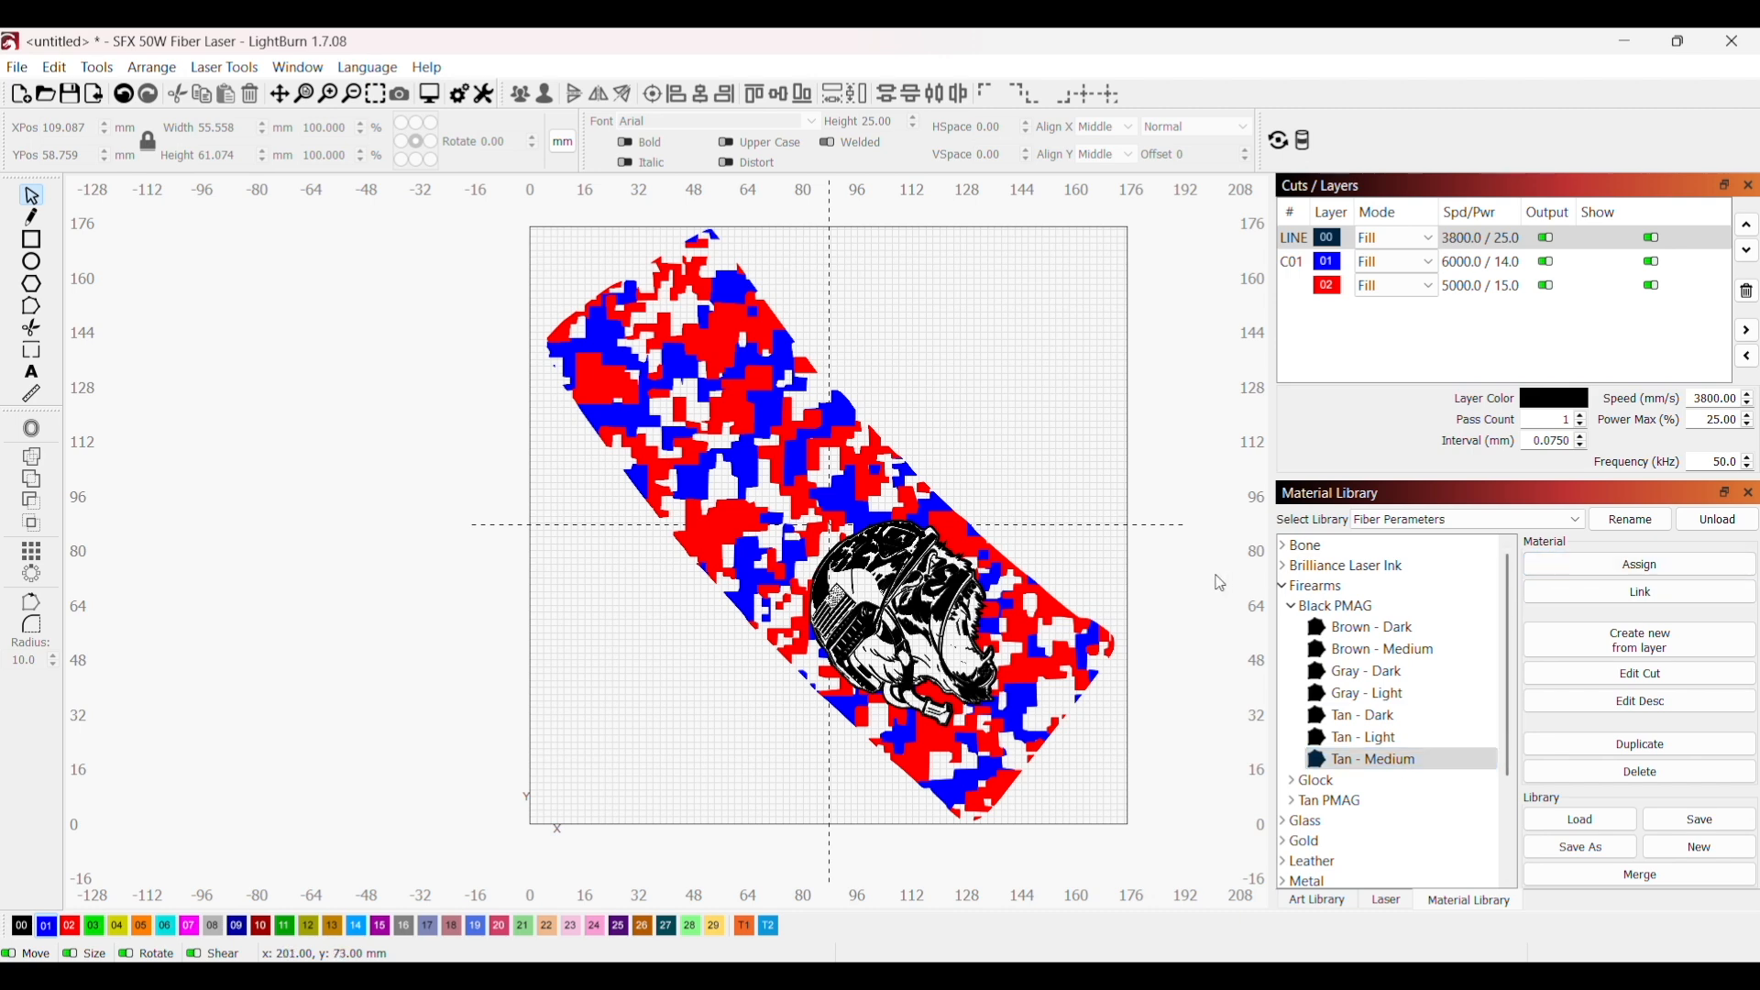
scroll(1219, 580, "down", 1)
left_click_drag(1190, 620, 1032, 660)
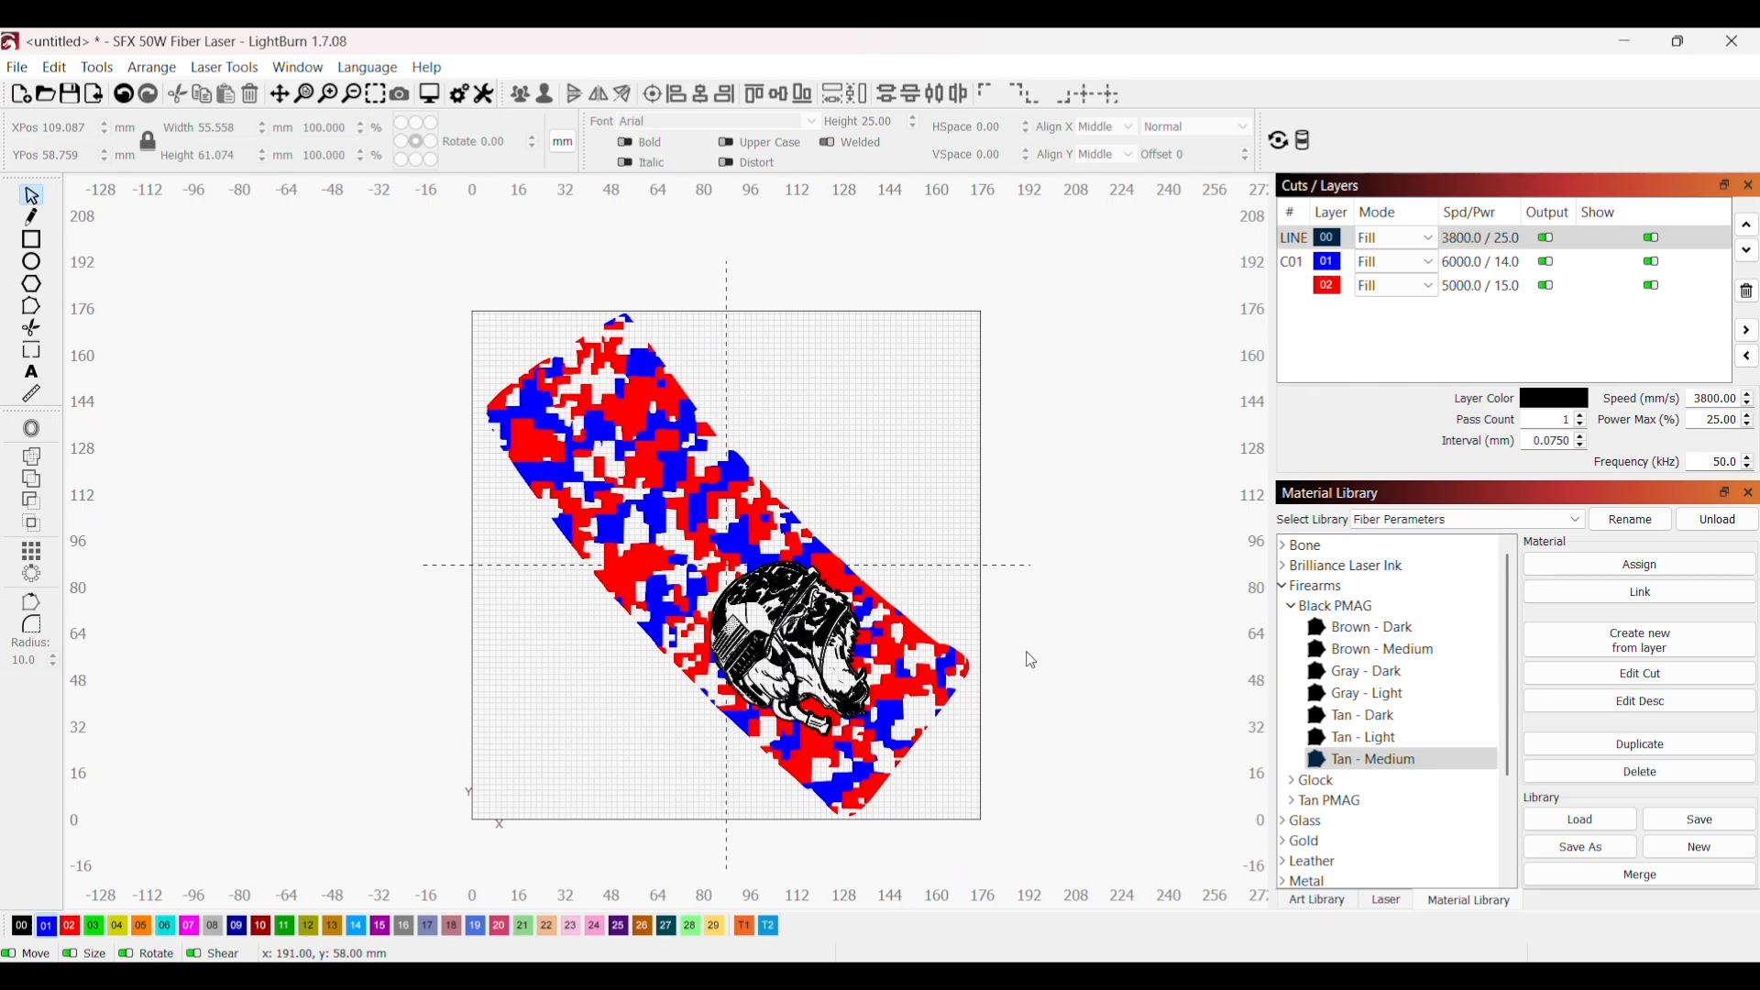